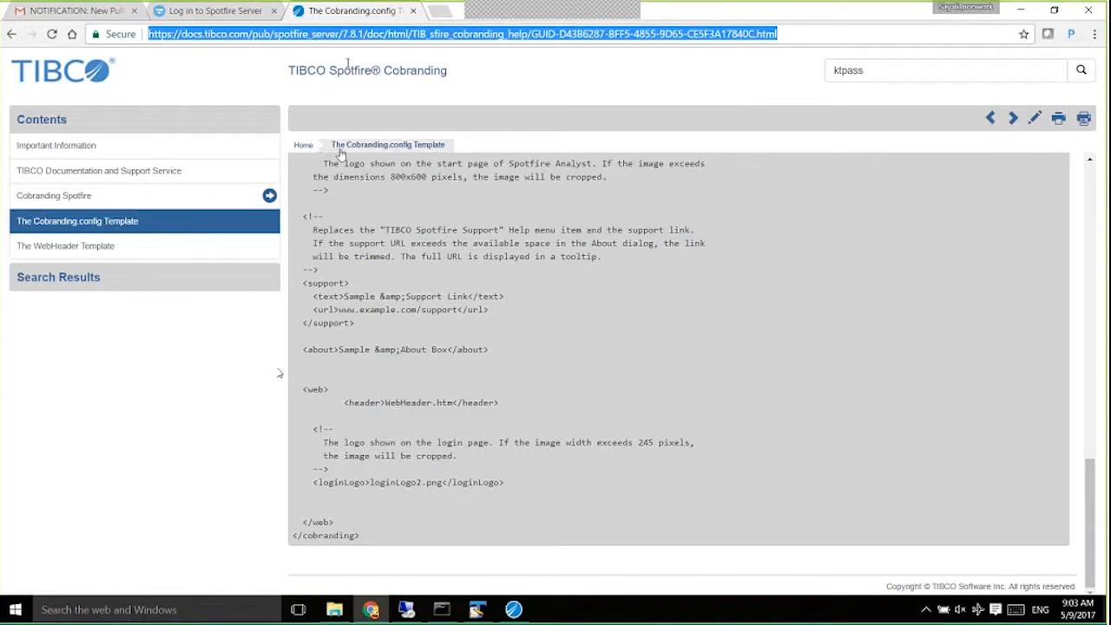
Open docs.tibco.com in a new Chrome tab.
click(441, 12)
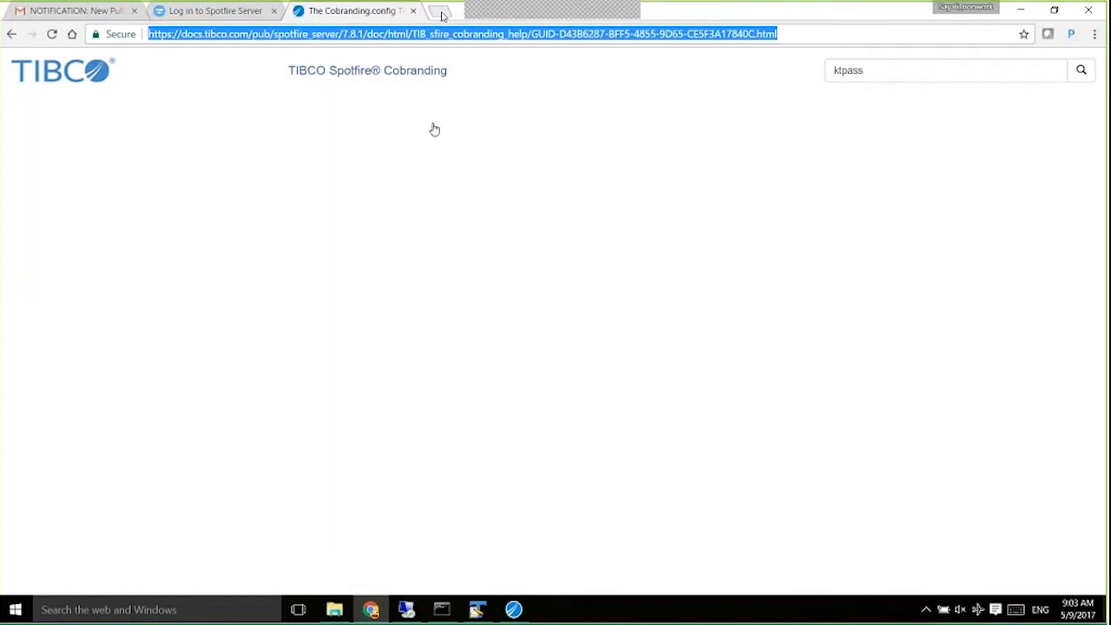
text(do)
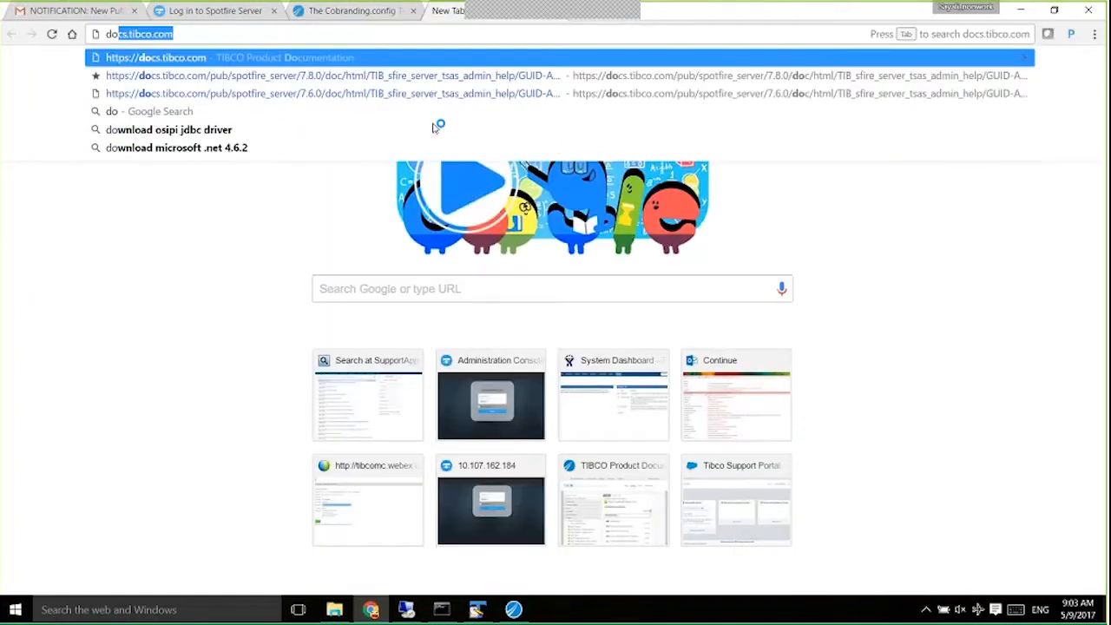
key(Return)
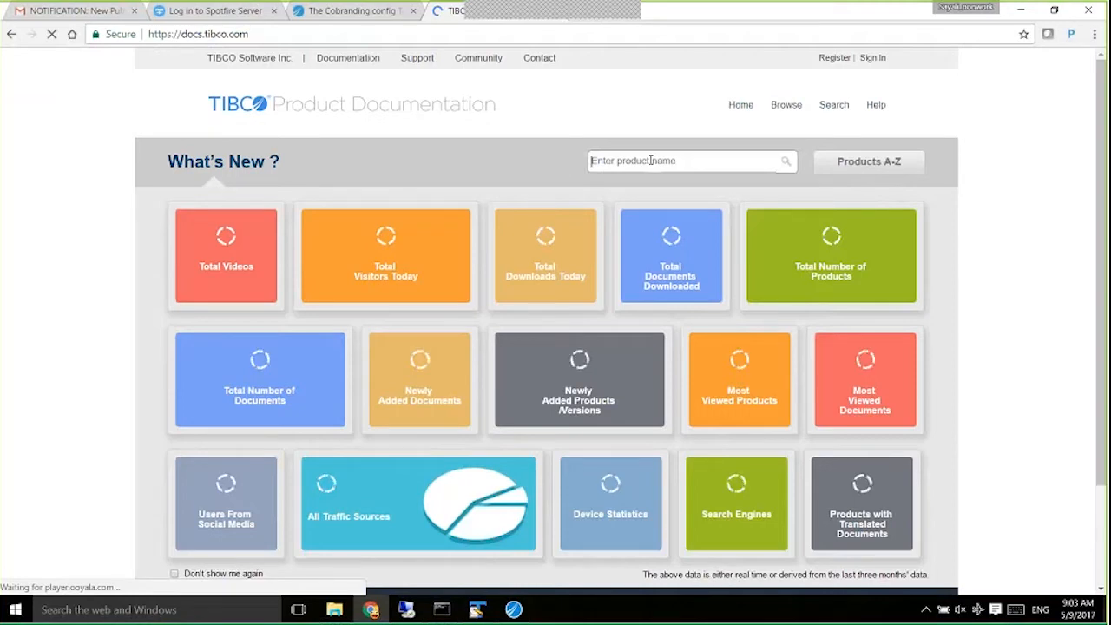
Search the products for 'spotfire server' and open the TIBCO Spotfire Server documentation.
text(d)
text( spo)
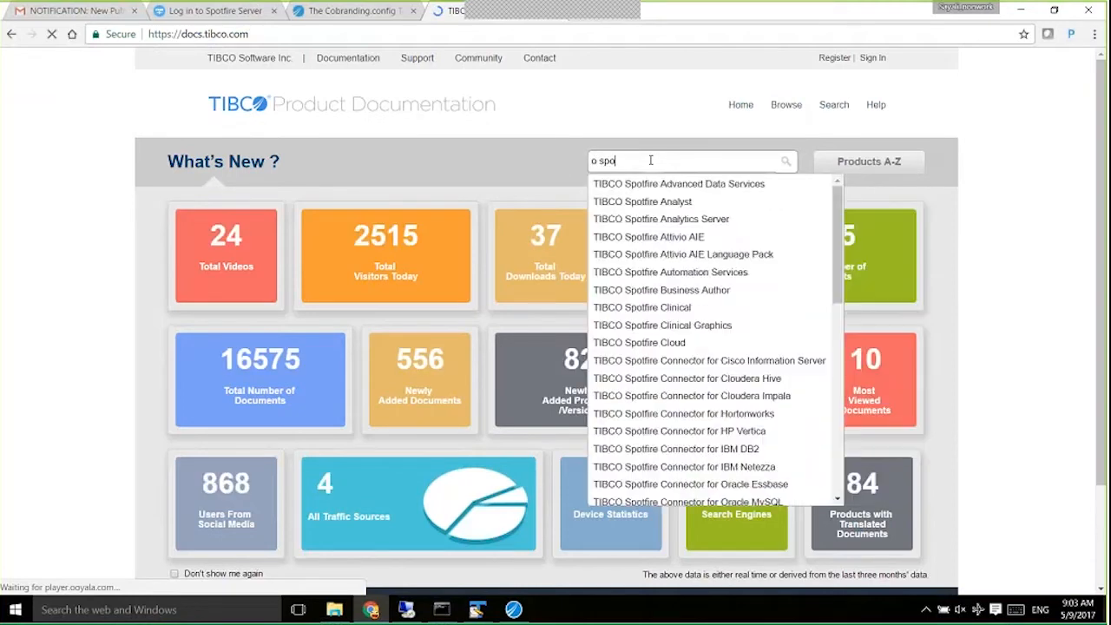
key(BackSpace)
key(BackSpace)
key(BackSpace)
key(BackSpace)
key(BackSpace)
text(s)
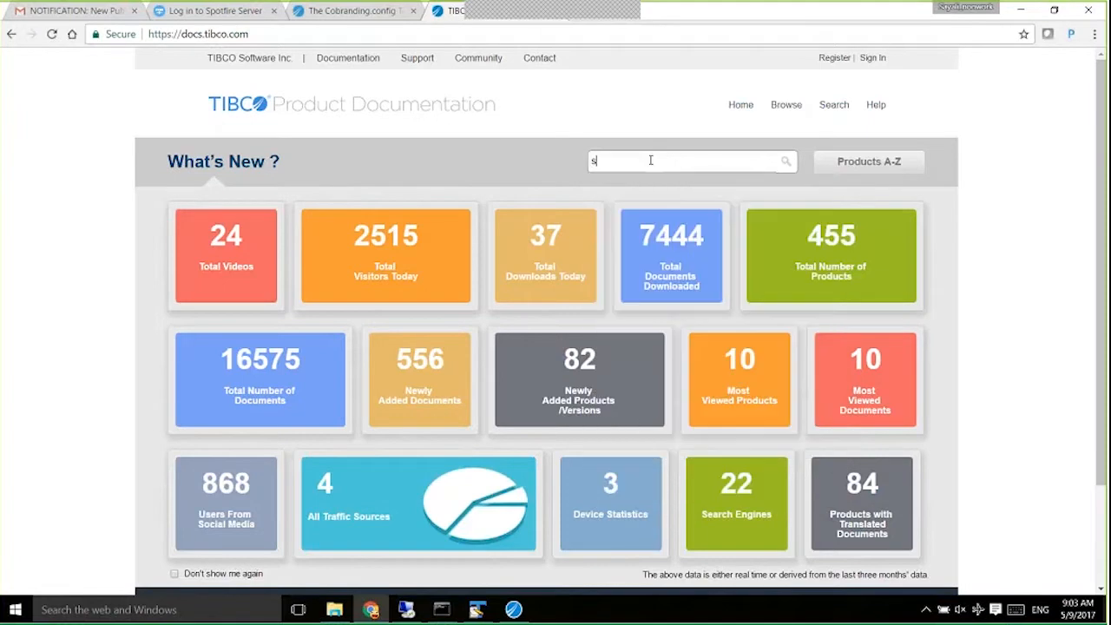
text(potfire )
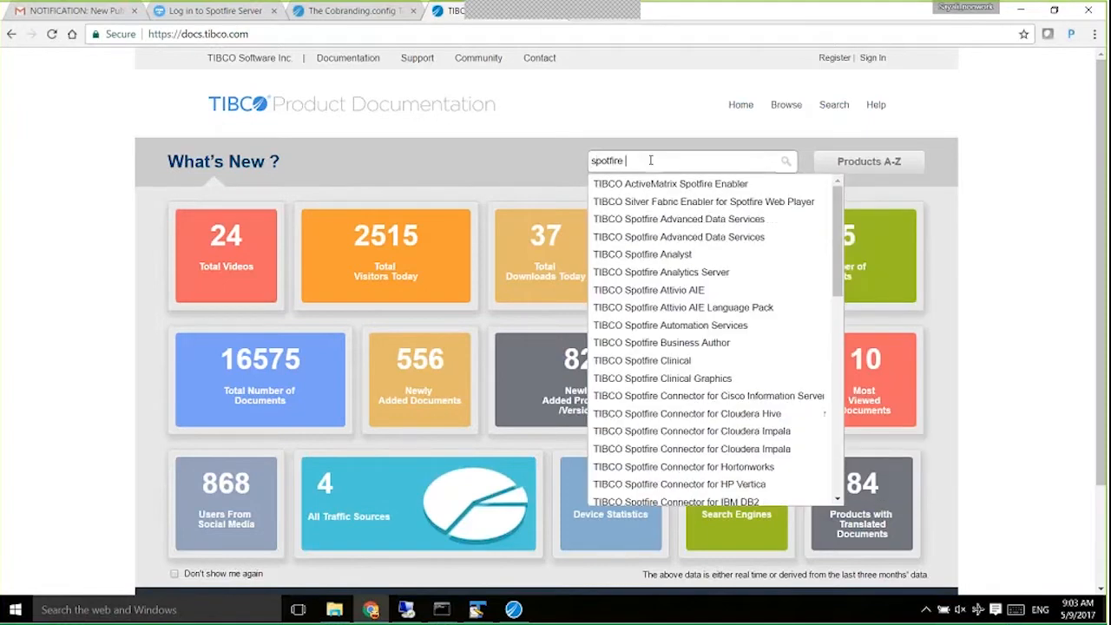
text(server)
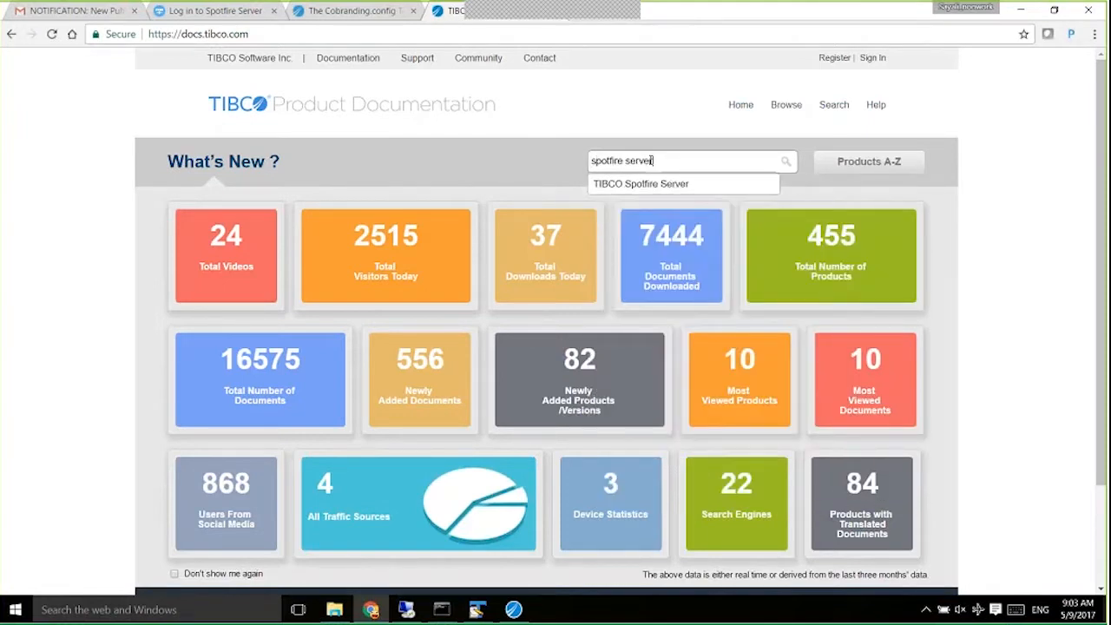
click(642, 184)
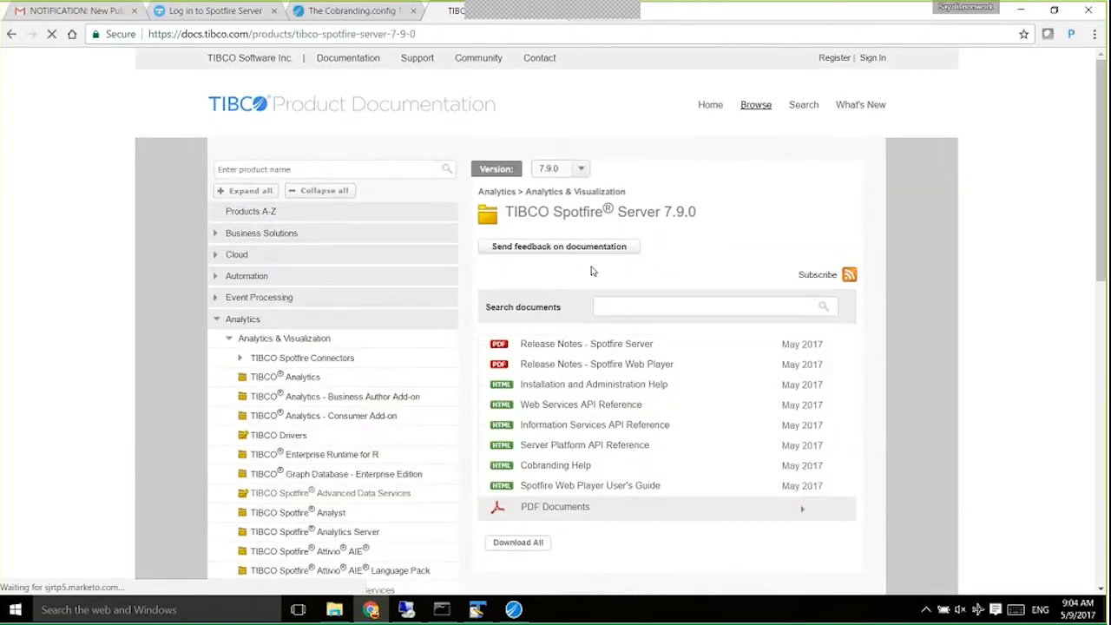
Copy all the XML from The Cobranding.config Template page in Cobranding Help.
click(553, 468)
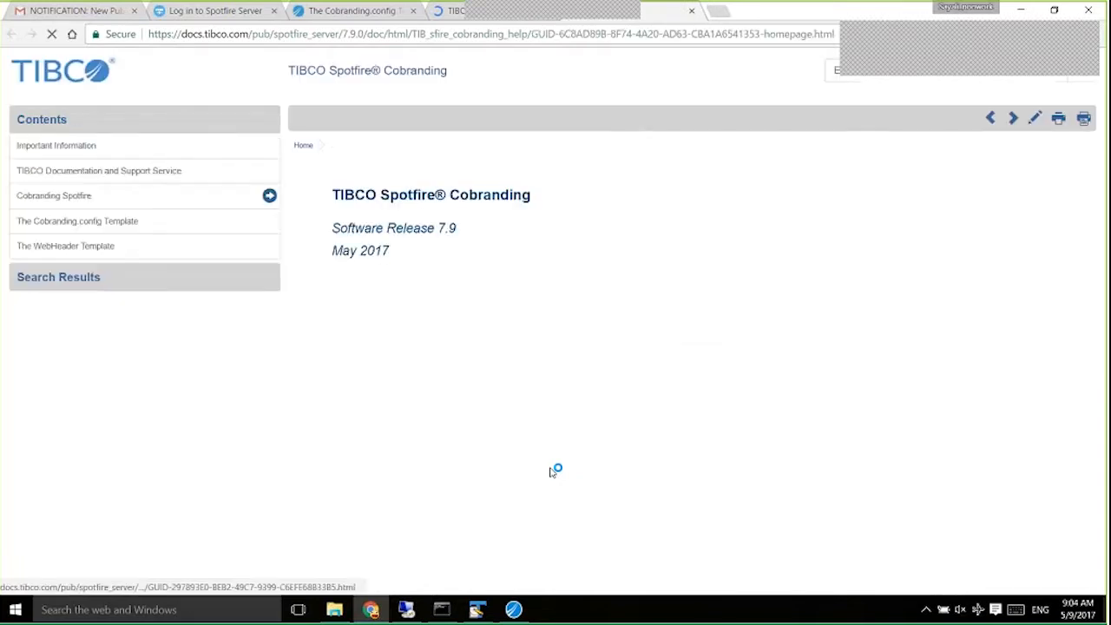
click(106, 199)
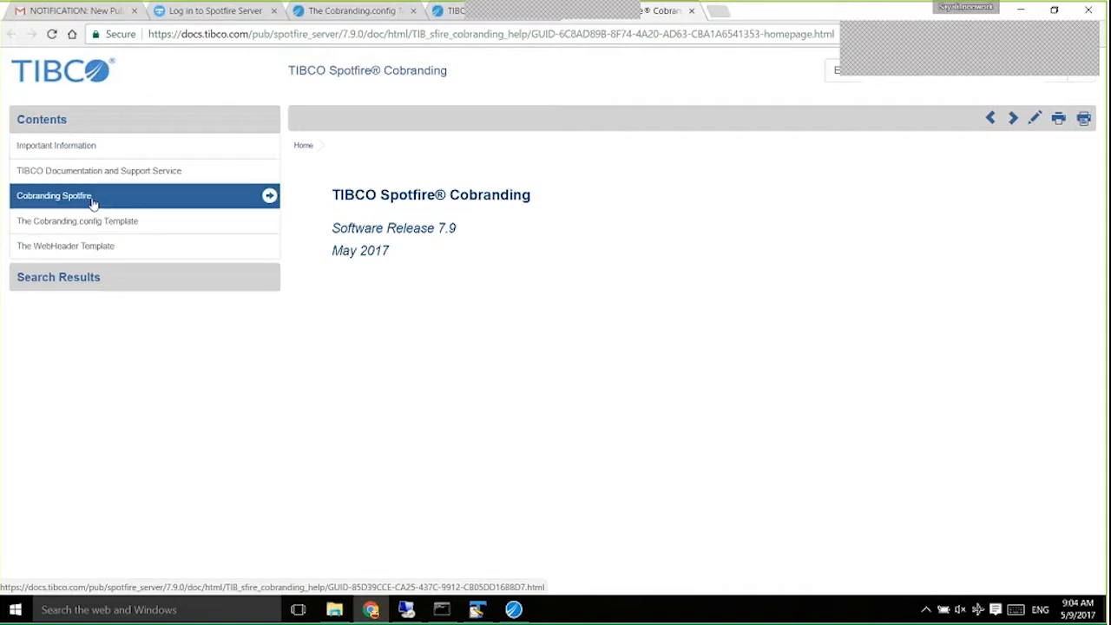
click(104, 222)
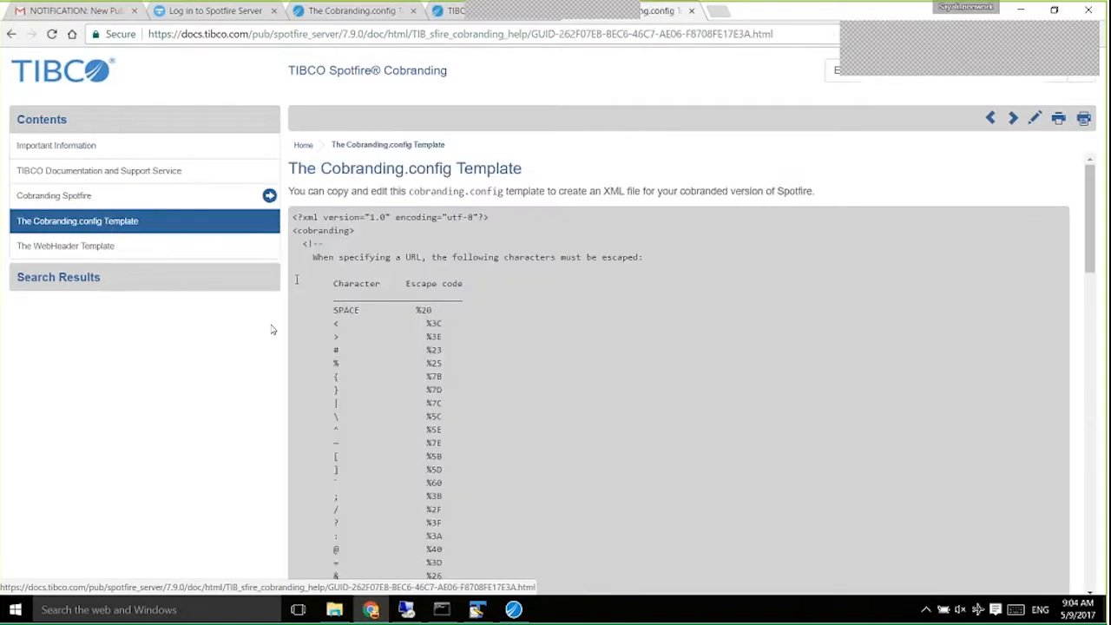
drag(293, 217, 464, 561)
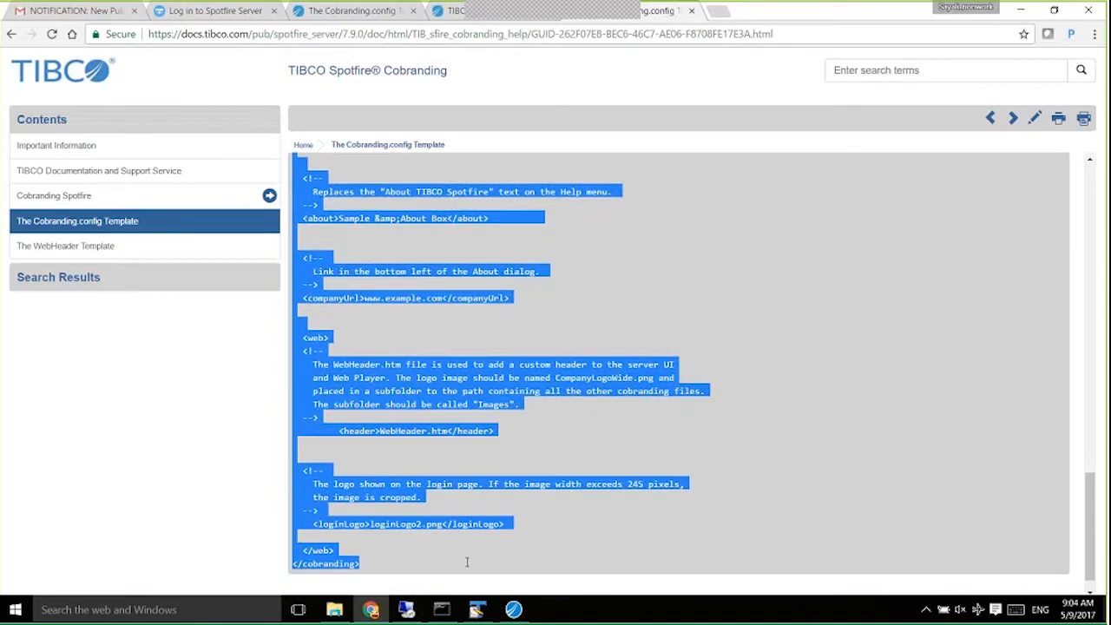
click(476, 610)
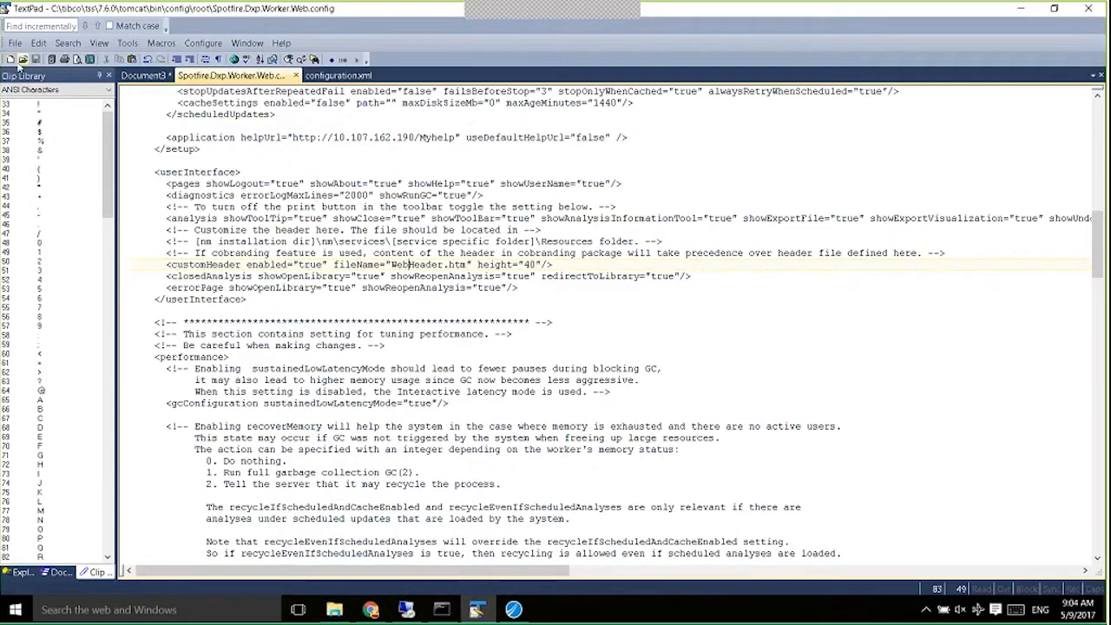
Paste the copied Cobranding.config template XML into a new TextPad document.
click(11, 59)
key(ctrl+v)
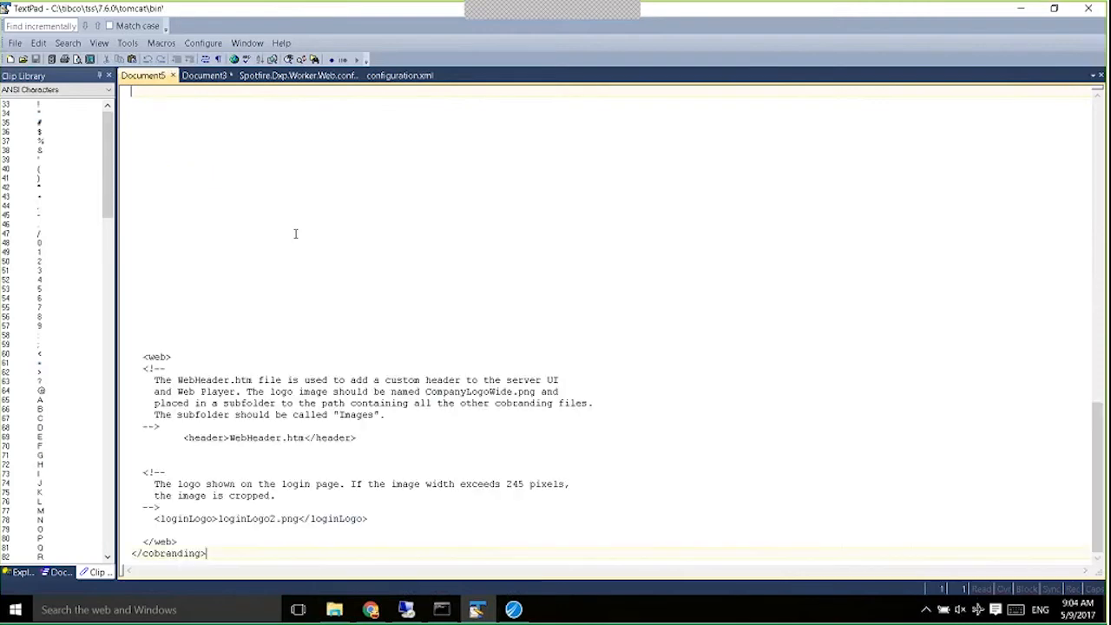
drag(1100, 493, 1100, 219)
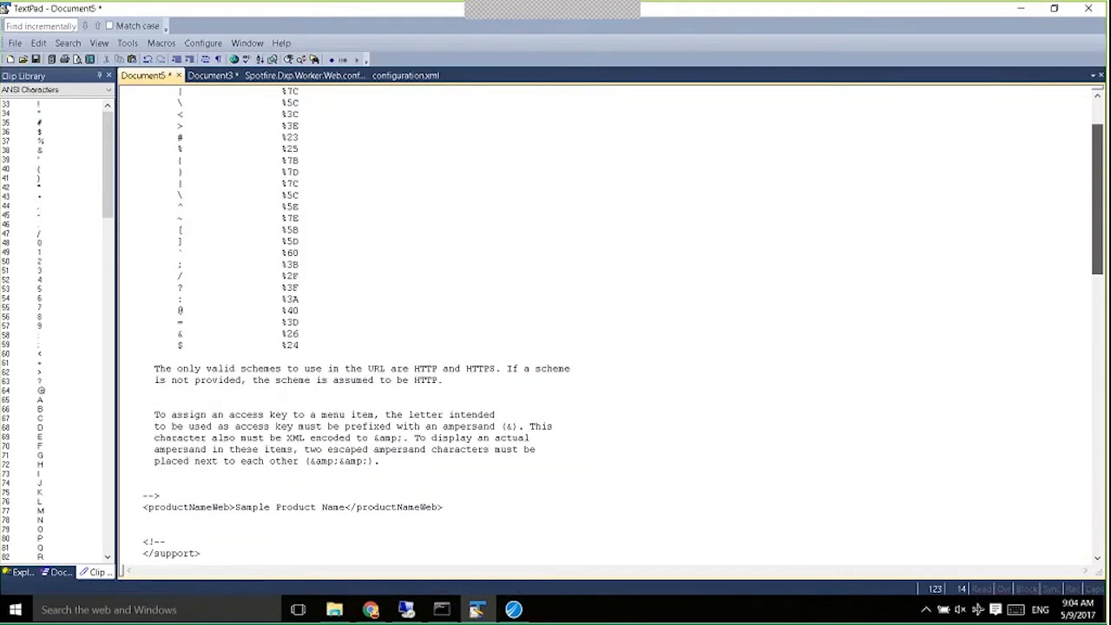
scroll(220, 288, down, 7)
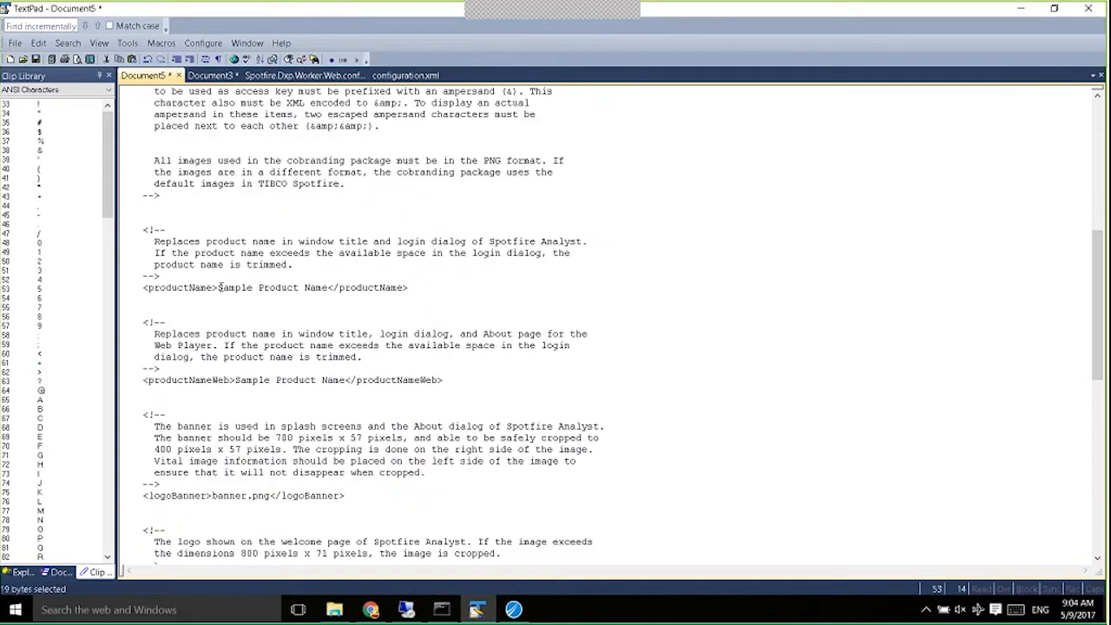
Review the template's sample product name, 700 x 57 banner size and example support URL entries.
drag(218, 287, 328, 288)
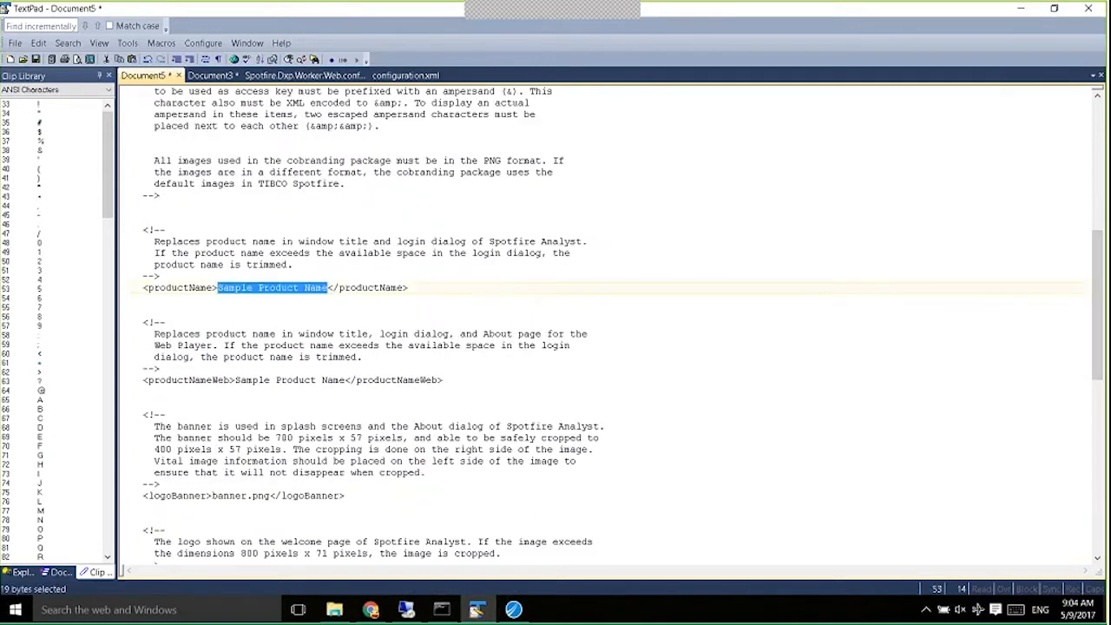
drag(345, 380, 236, 381)
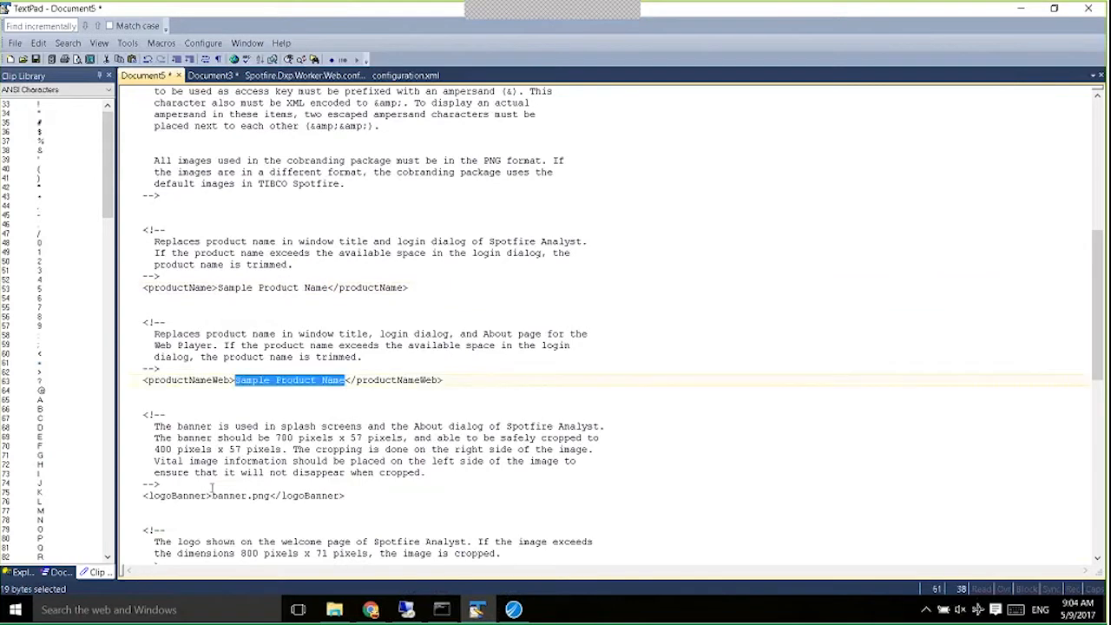
drag(213, 496, 276, 496)
drag(1096, 291, 1096, 420)
drag(150, 163, 425, 219)
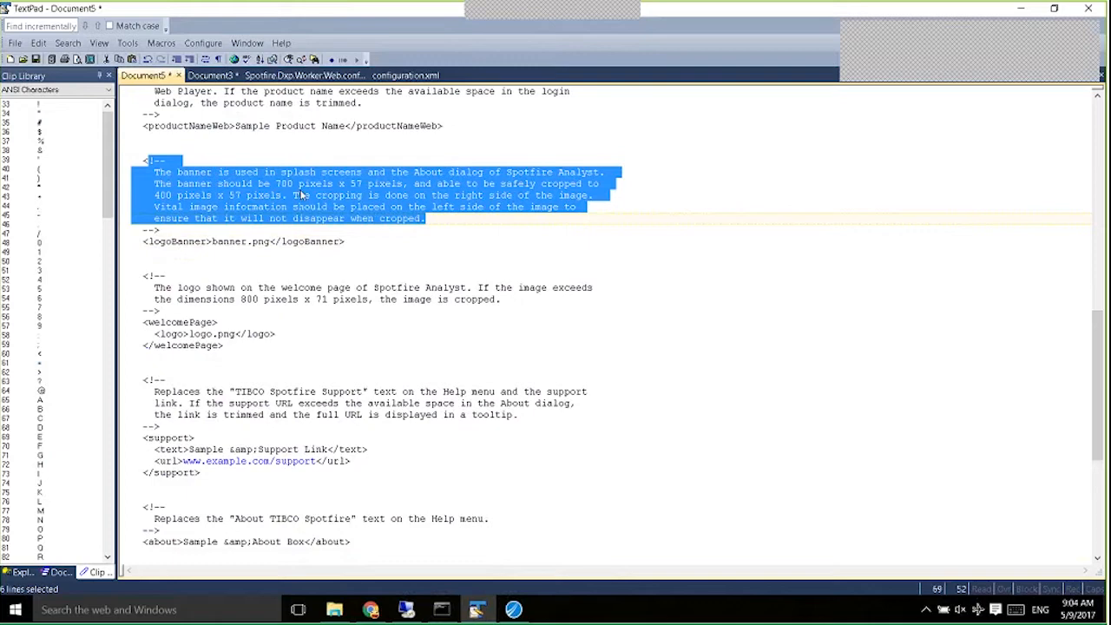
click(298, 182)
drag(275, 184, 368, 185)
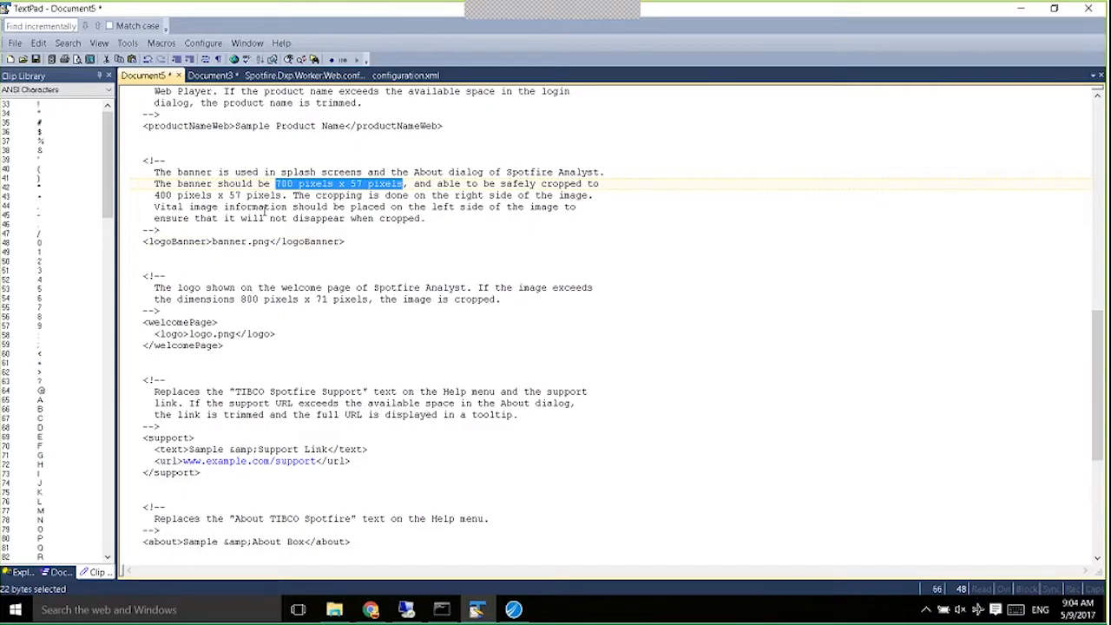
scroll(466, 358, down, 5)
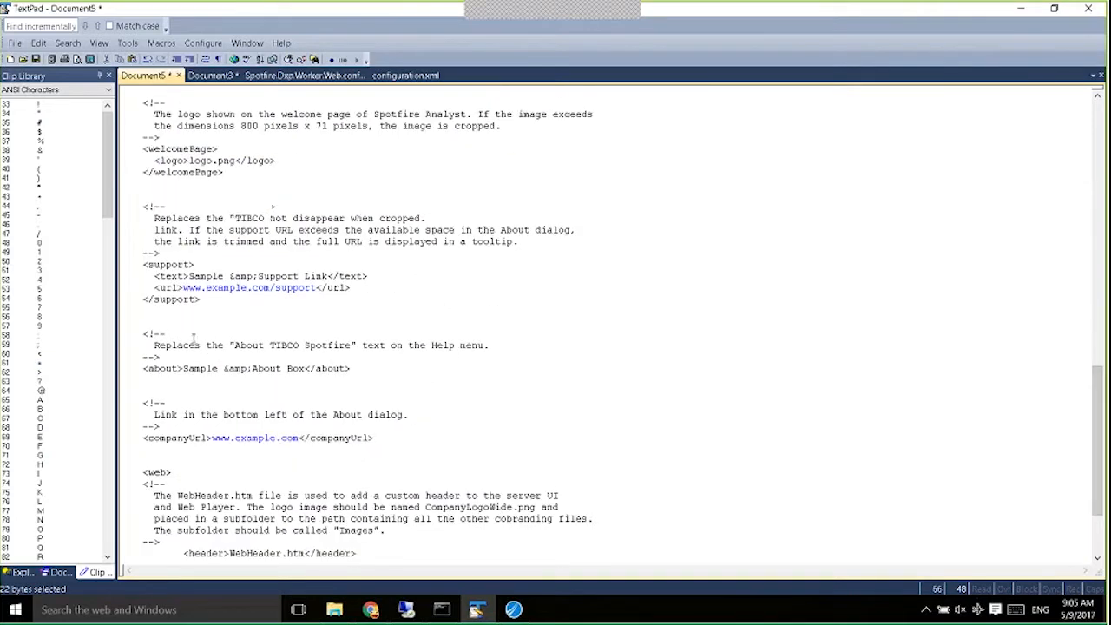
drag(183, 288, 311, 288)
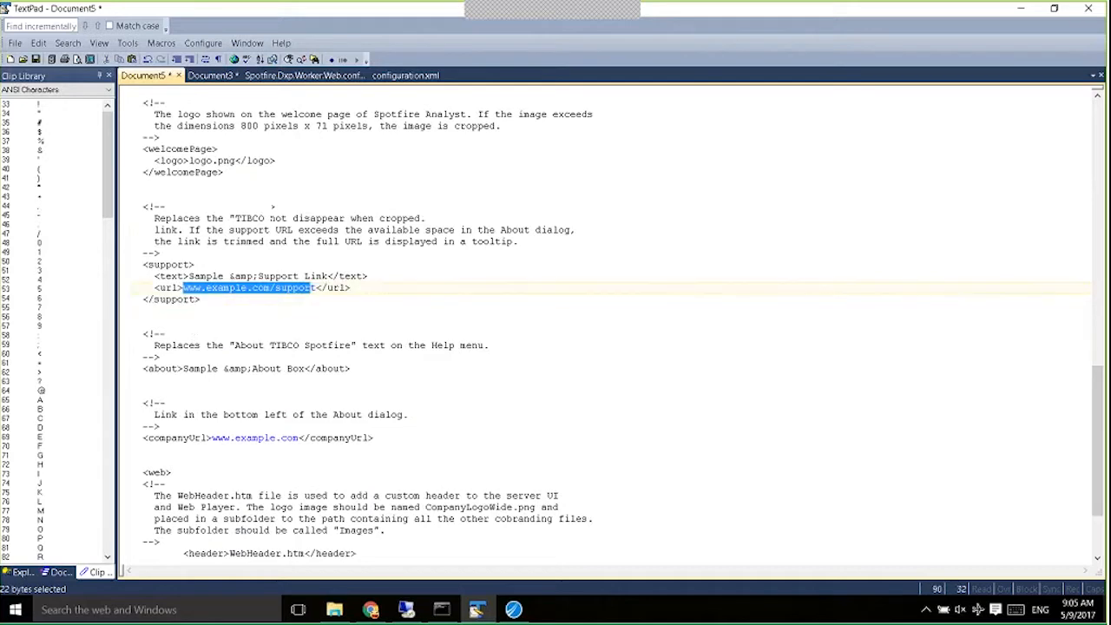
drag(1101, 373, 1100, 95)
Open cobranding.config from C:\mycobranding in TextPad.
click(1021, 8)
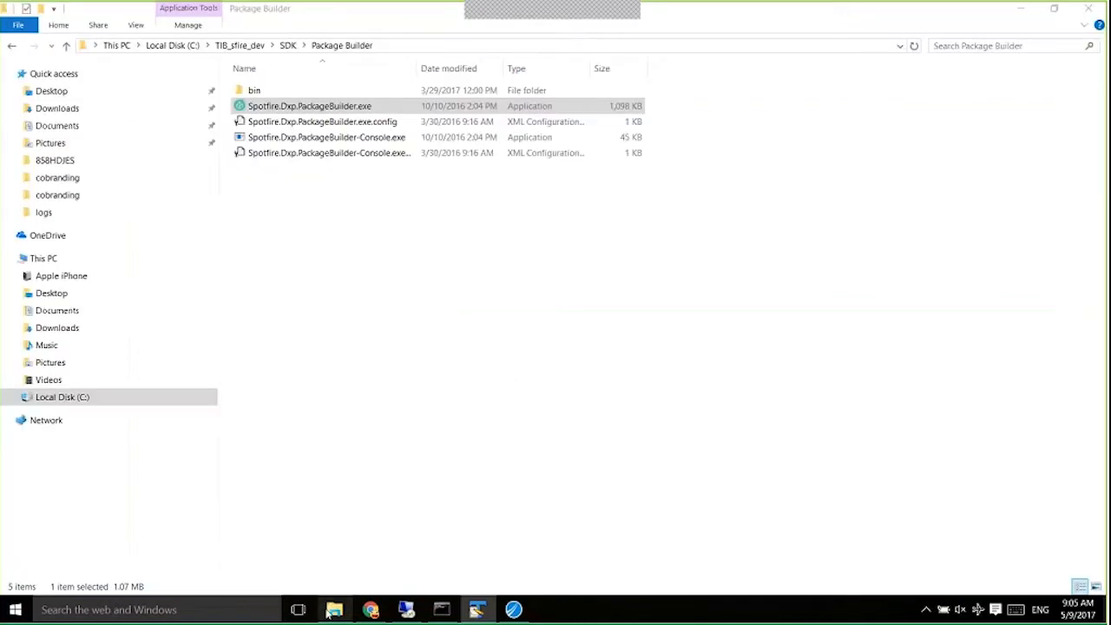
click(173, 46)
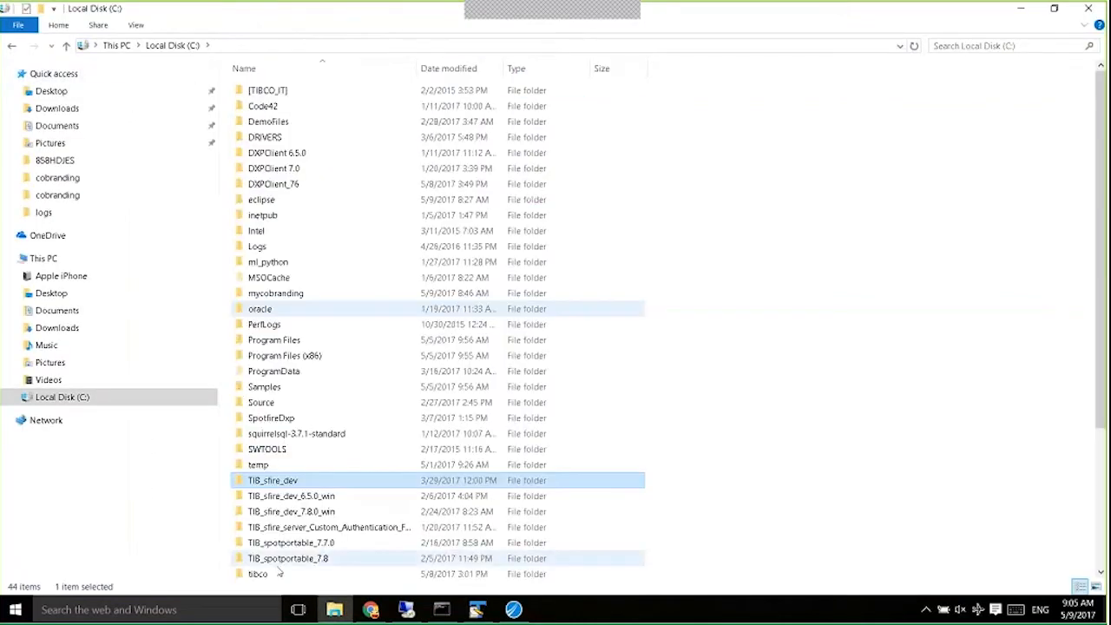
click(251, 548)
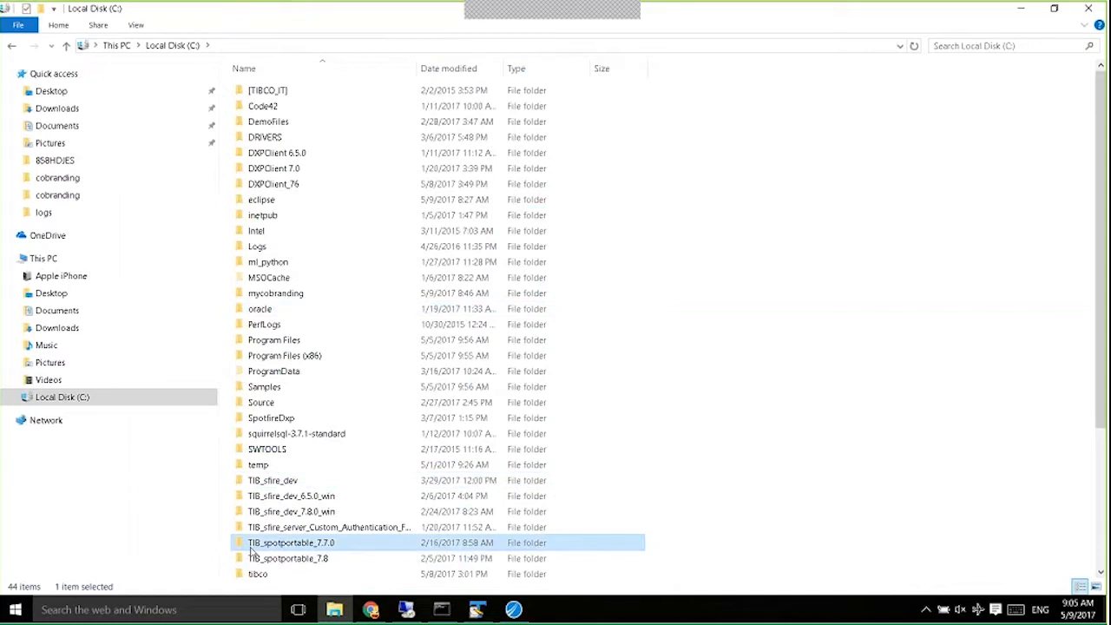
text(my)
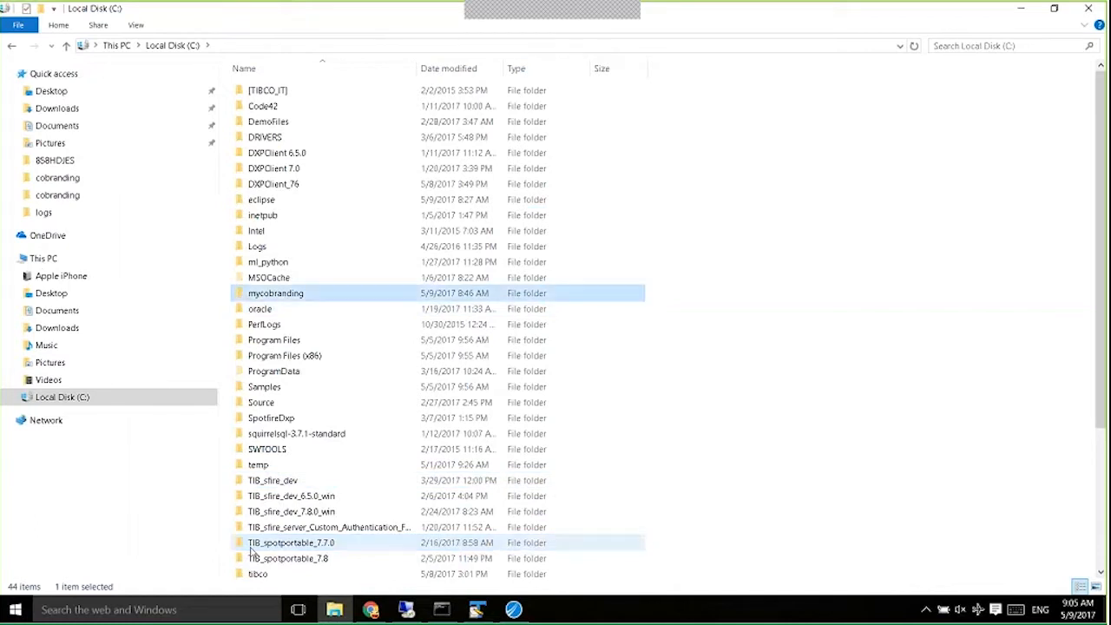
click(136, 397)
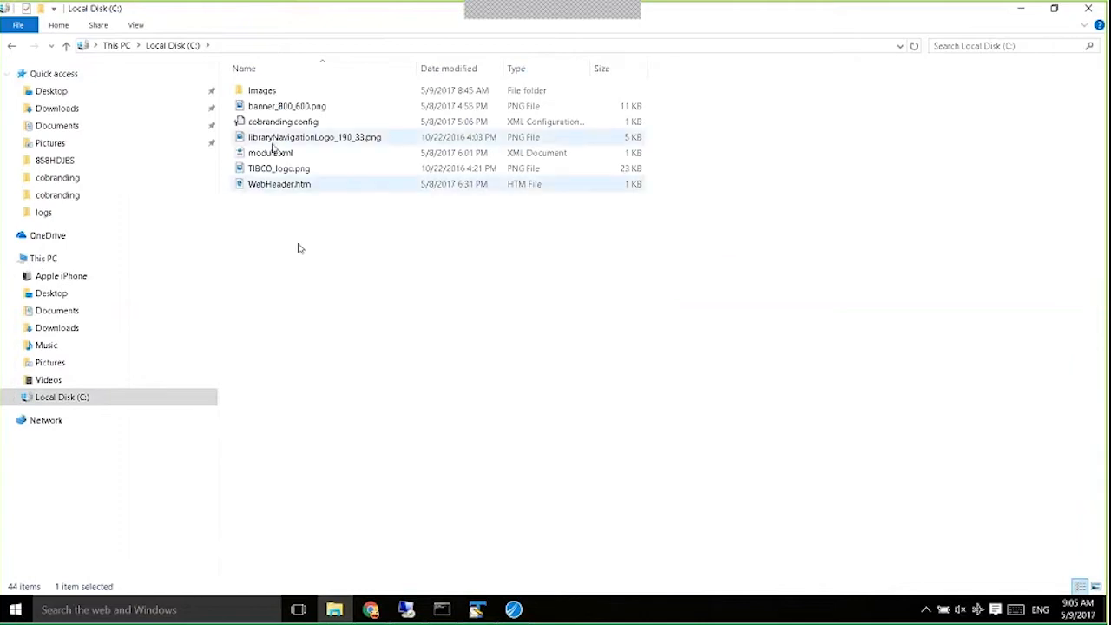
right_click(277, 122)
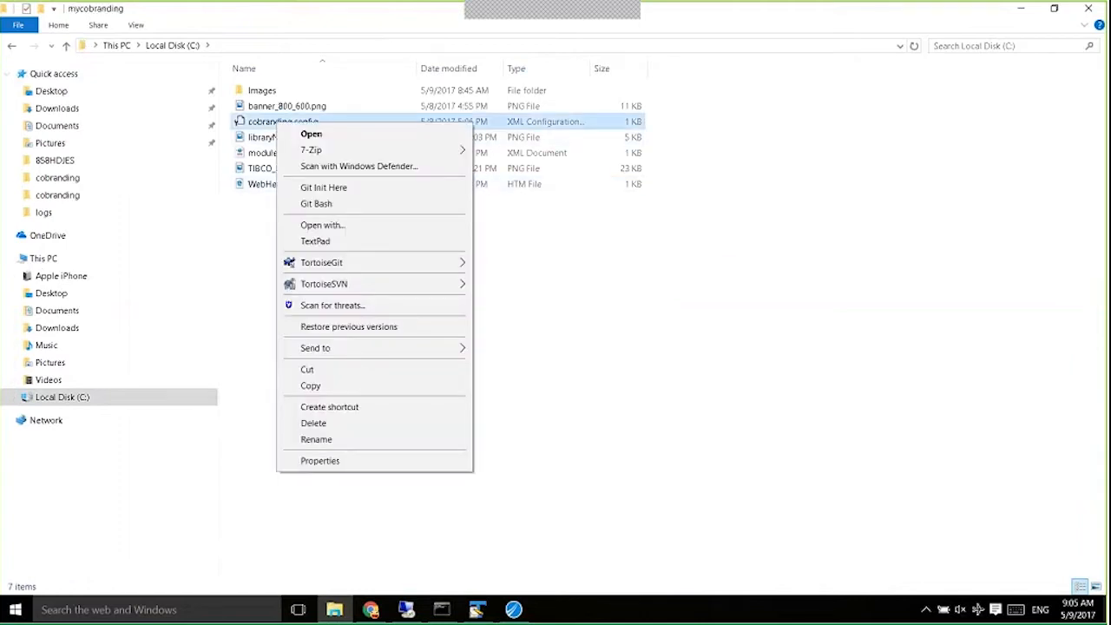
click(315, 240)
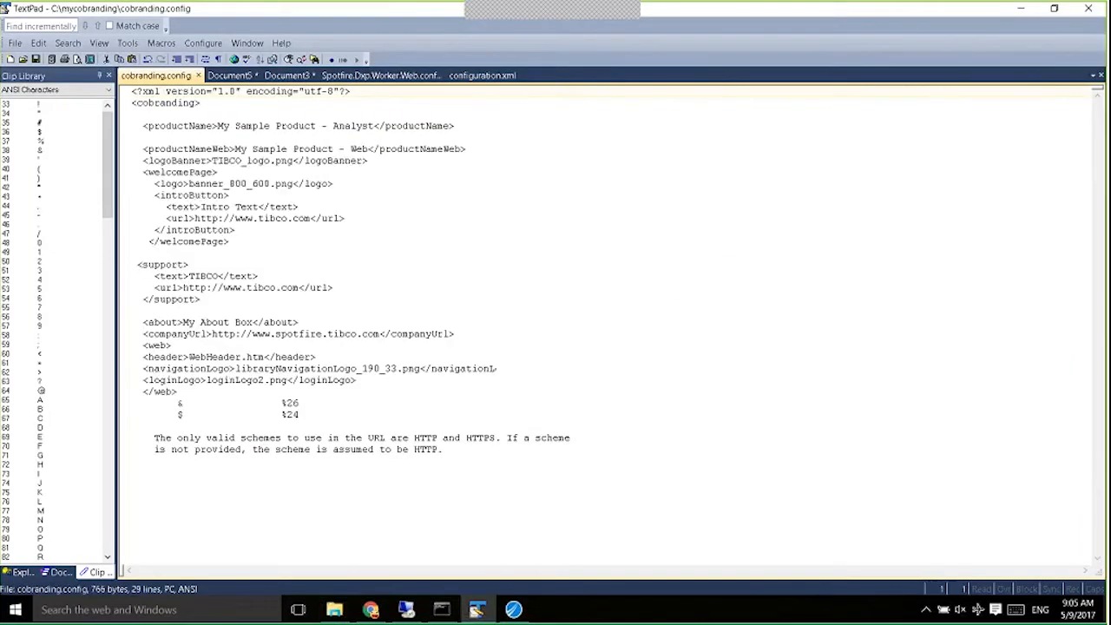
Check that the welcome-page logo entry uses banner_800_600.png, then go back to the mycobranding folder.
drag(216, 389, 171, 242)
click(473, 393)
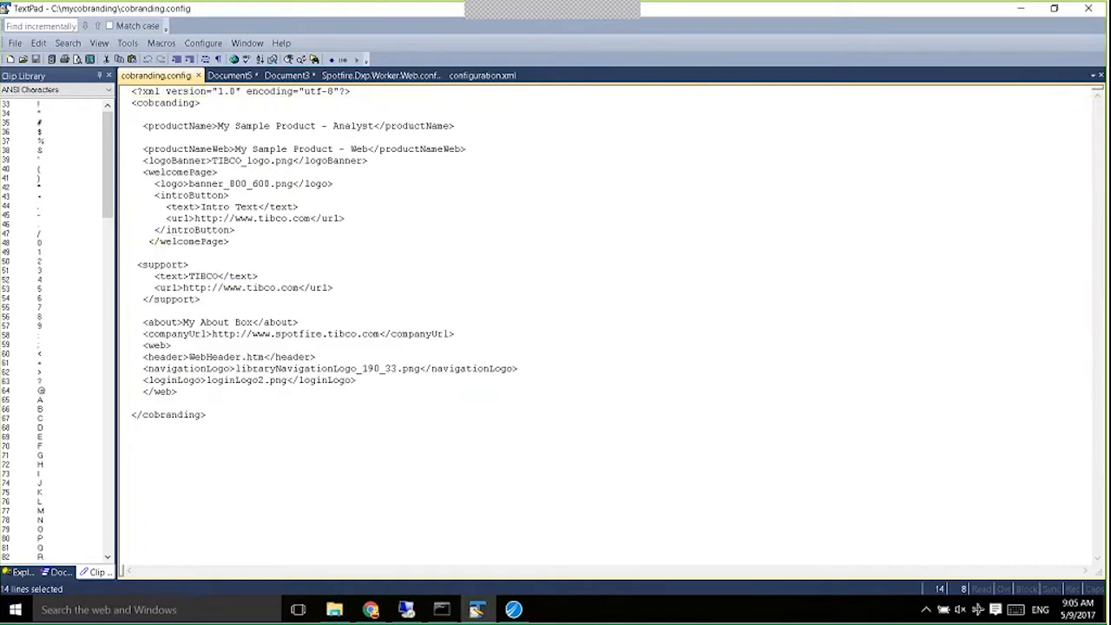
drag(294, 184, 206, 184)
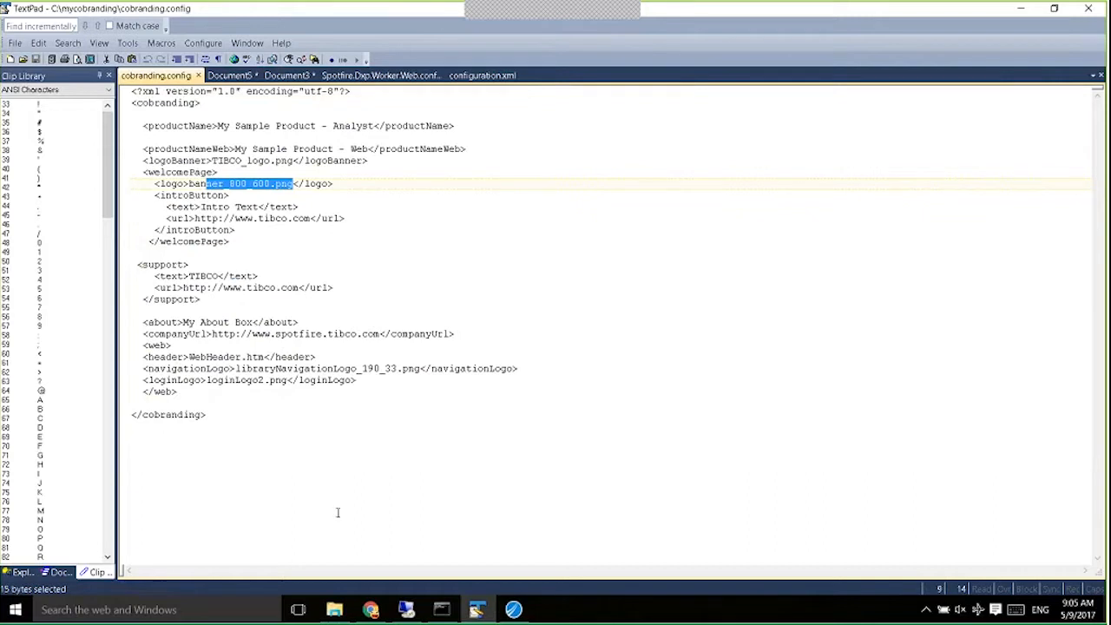
key(alt+Tab)
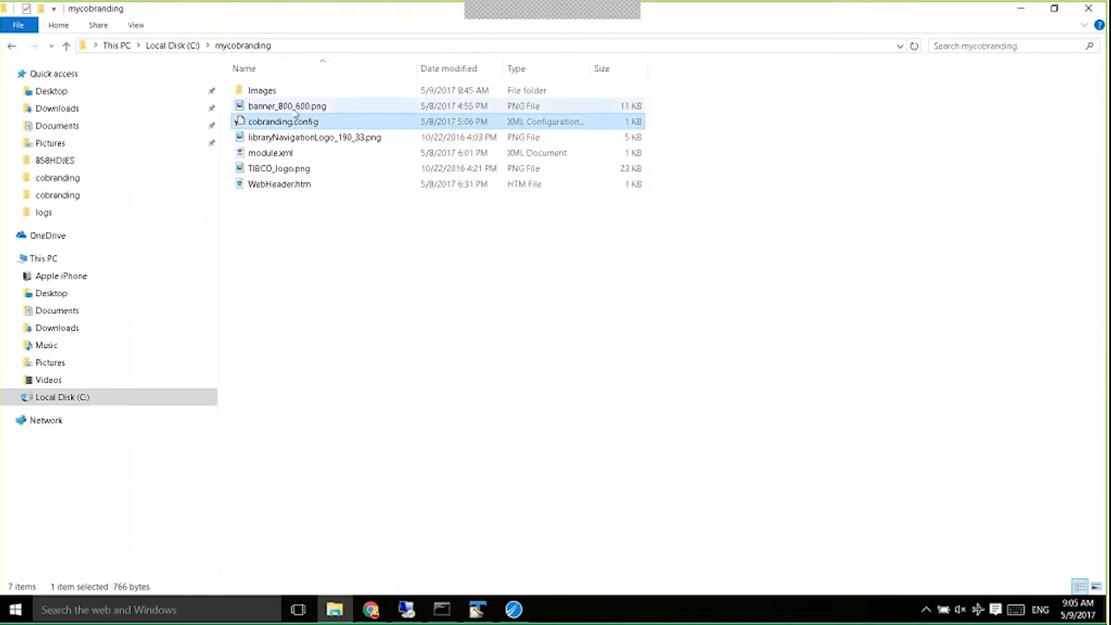
Preview the banner_800_600.png TIBCO logo in Photos, then close it and return to Package Builder.
double_click(296, 108)
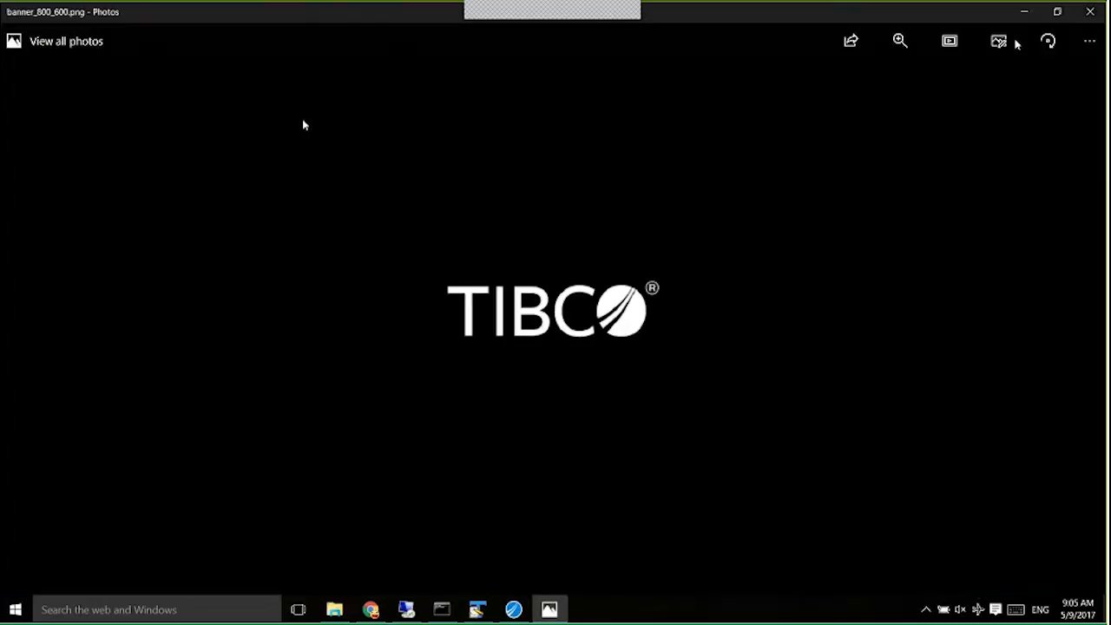
click(1090, 12)
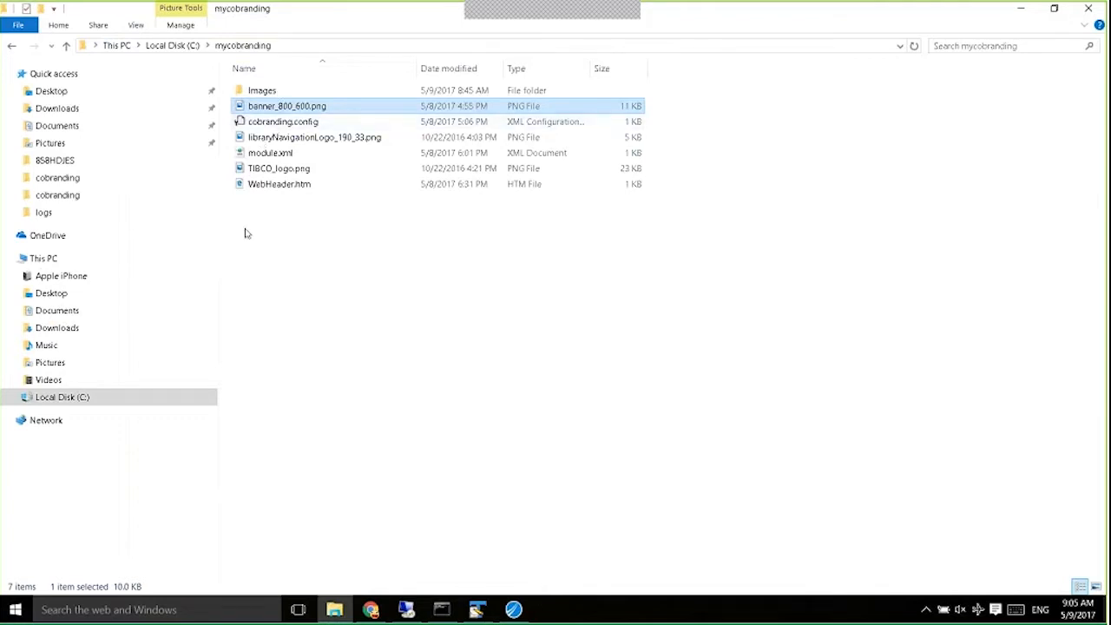
click(514, 609)
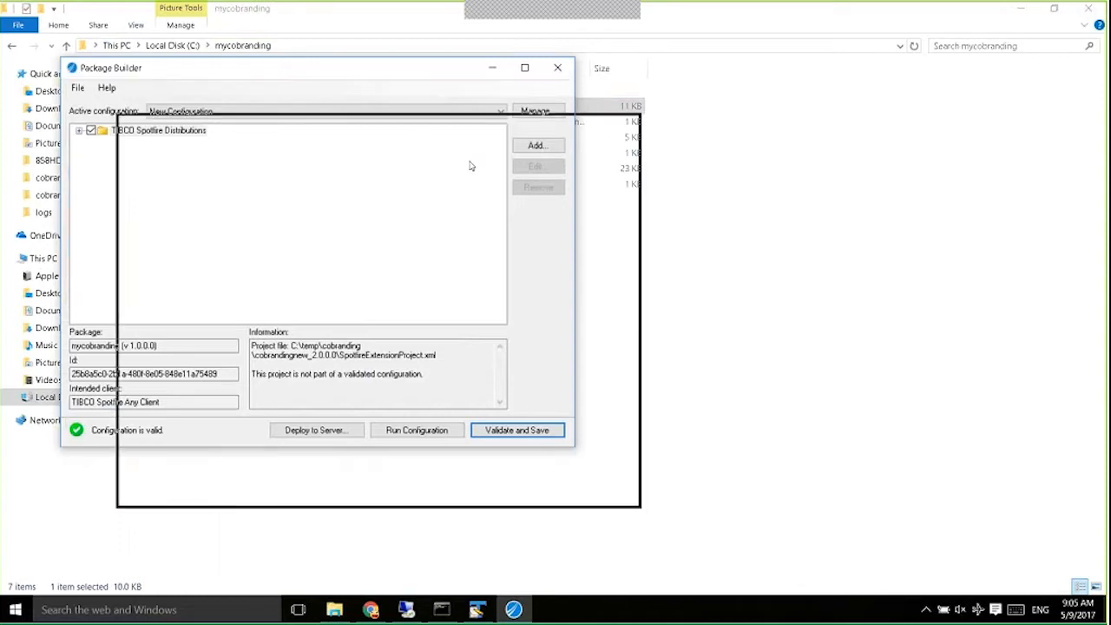
Start a new project with C:\mycobranding as its source folder.
drag(507, 157, 553, 204)
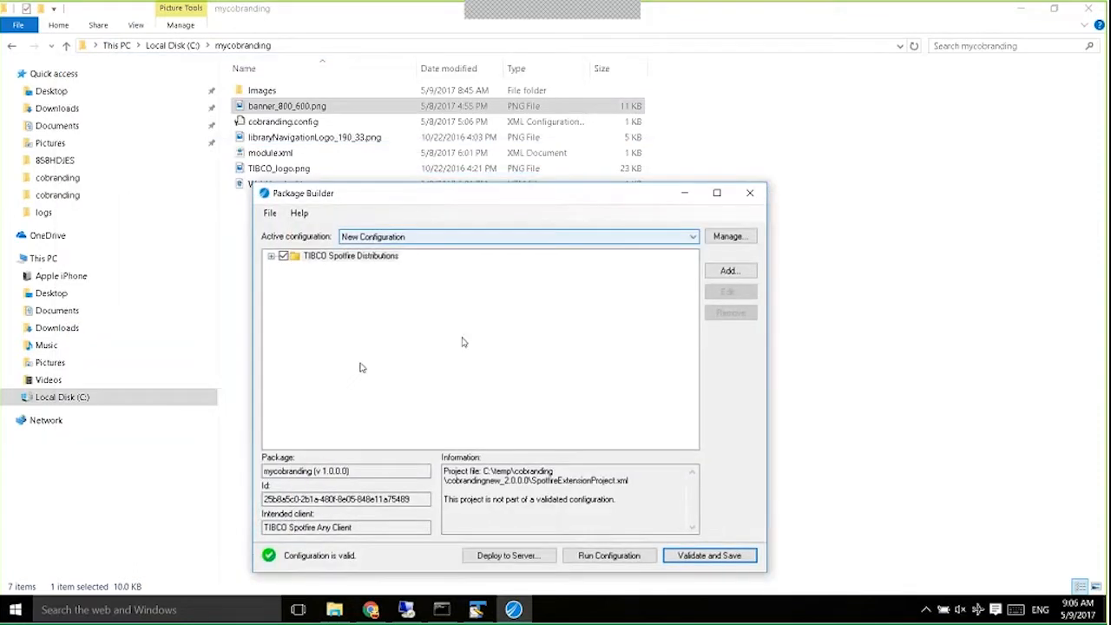
click(727, 271)
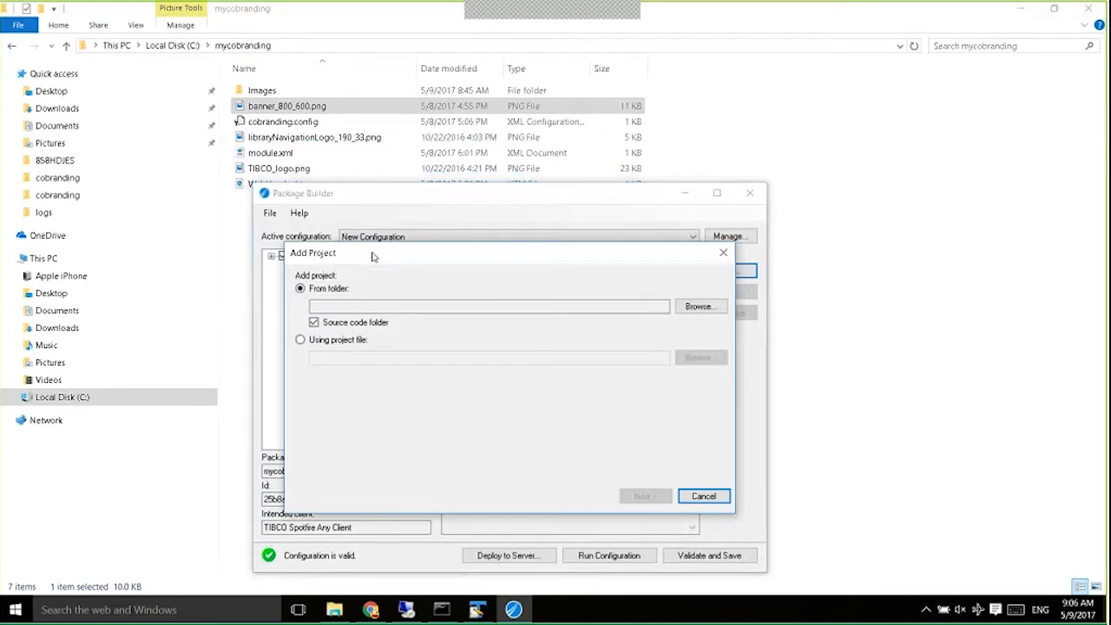
click(304, 49)
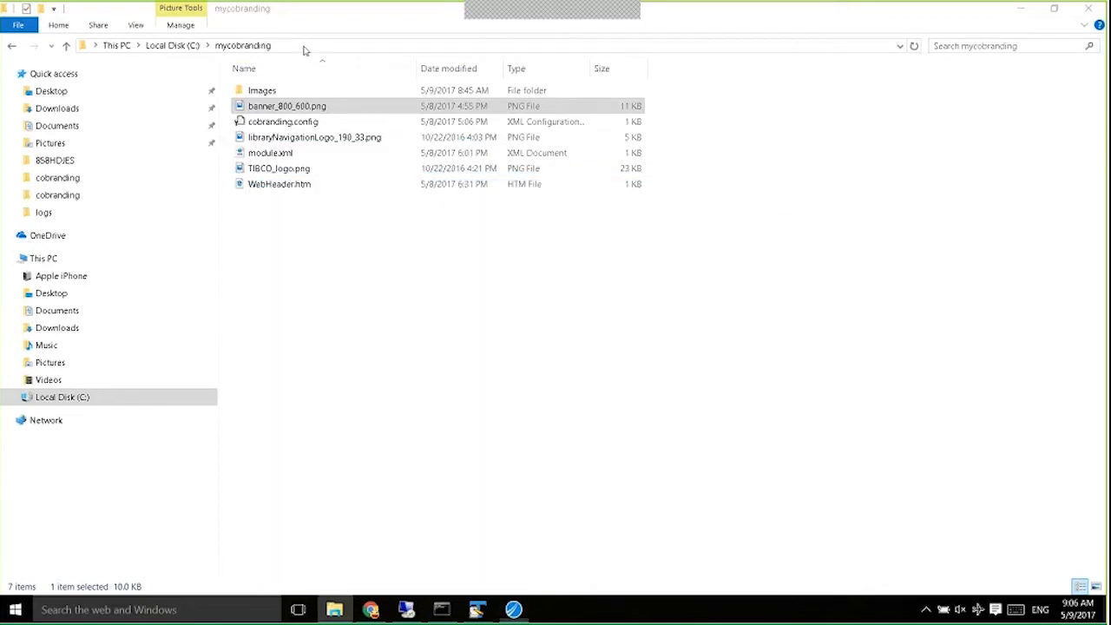
click(304, 47)
key(ctrl+c)
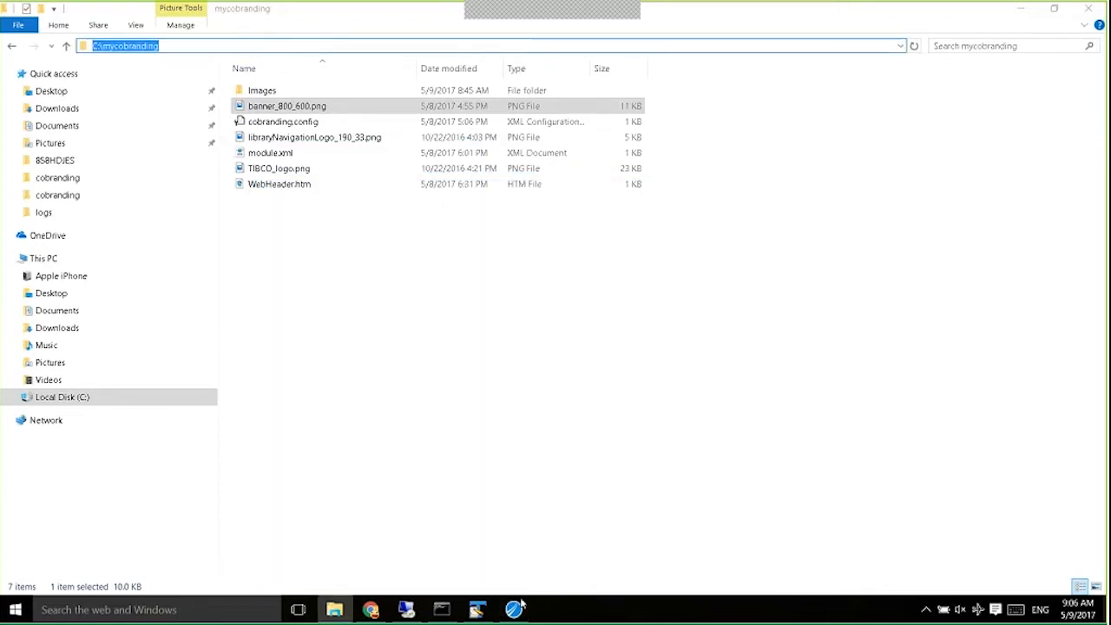
click(514, 610)
click(697, 304)
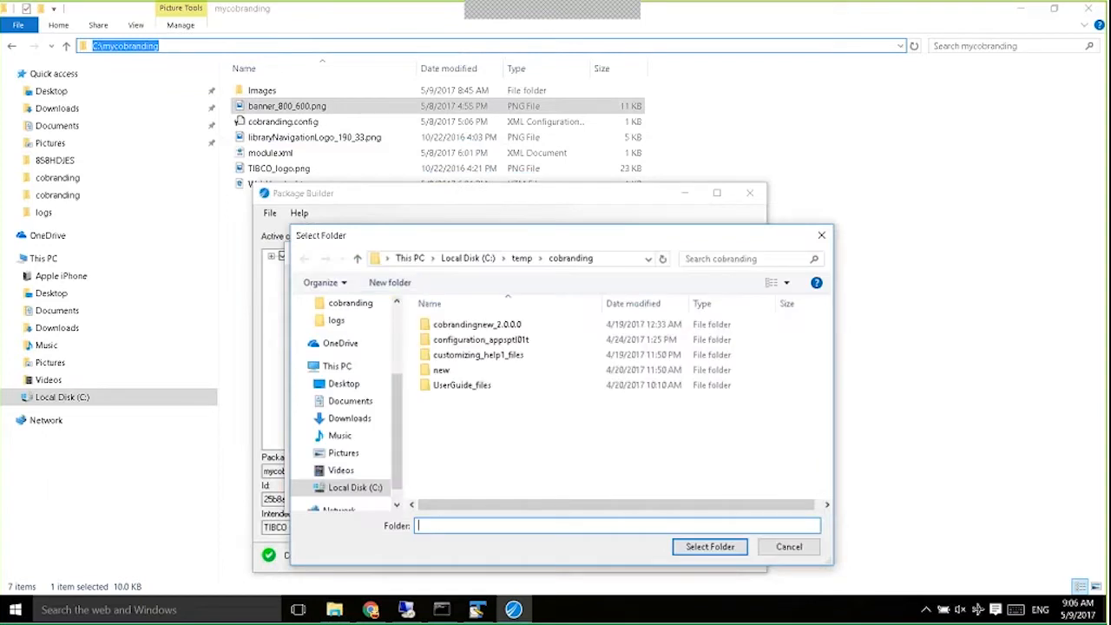
click(622, 259)
key(ctrl+v)
key(Return)
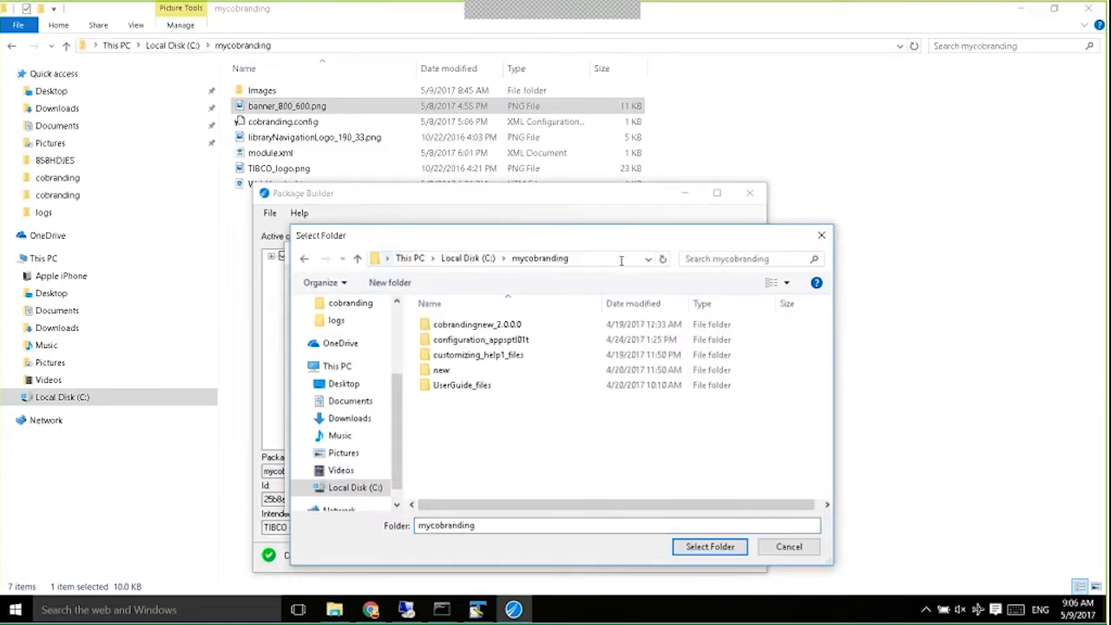
click(712, 548)
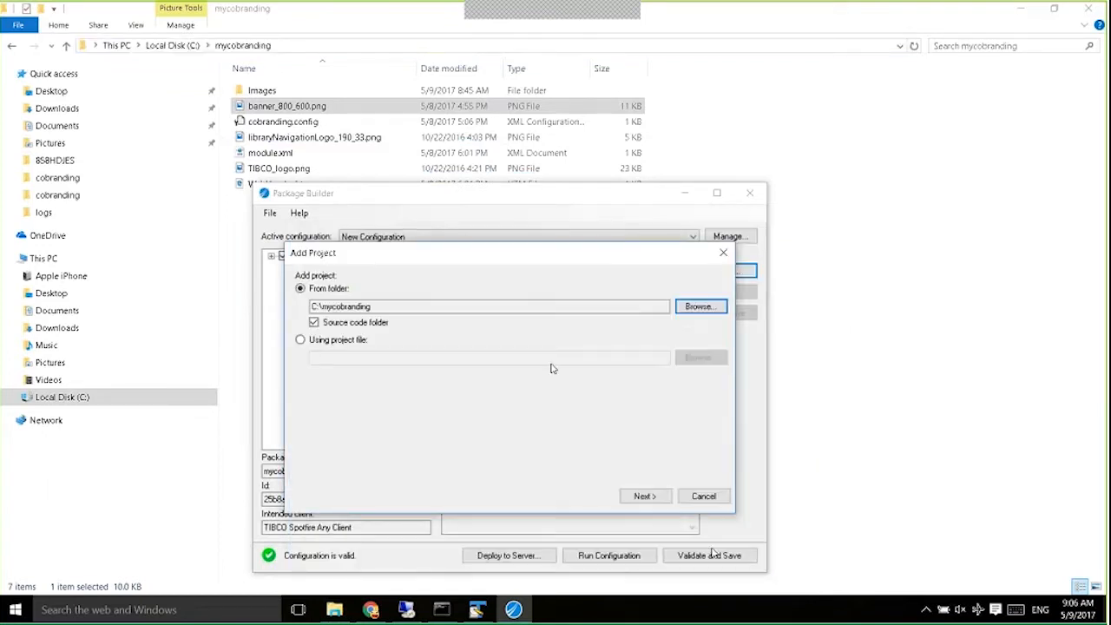
Check the cobranding.config resource name, then finish adding mycobranding version 1.0.0.0.
click(645, 496)
click(645, 496)
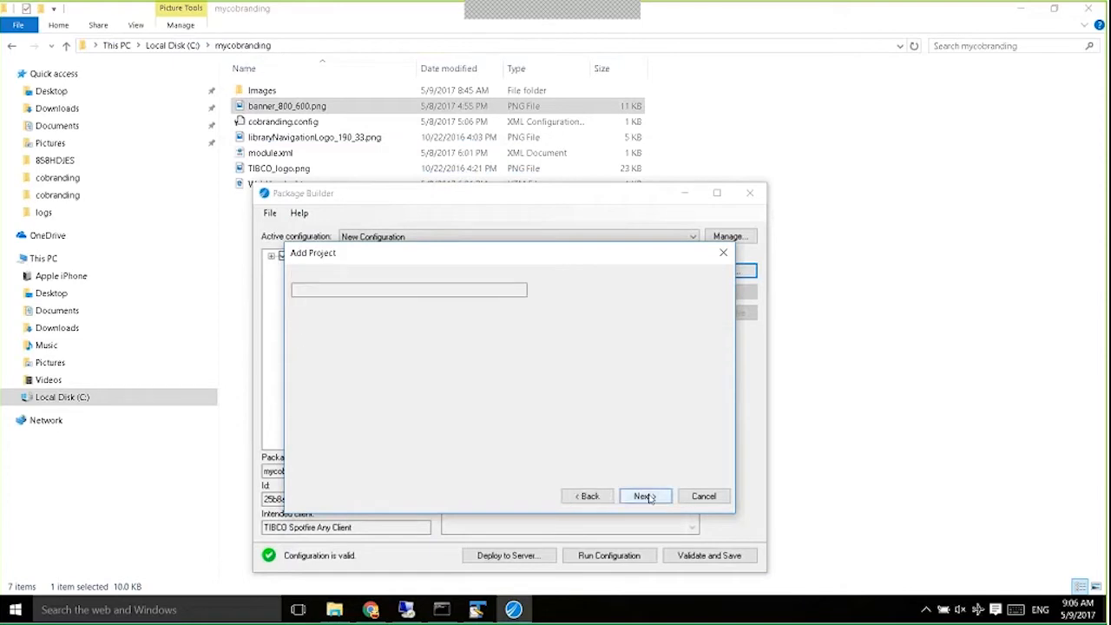
click(701, 289)
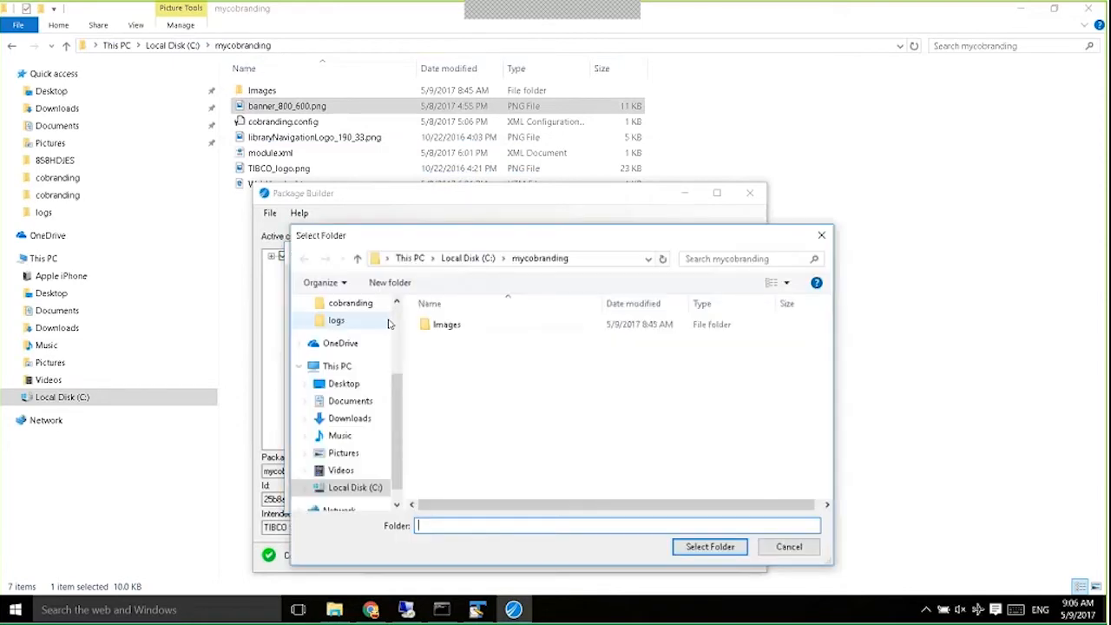
key(Escape)
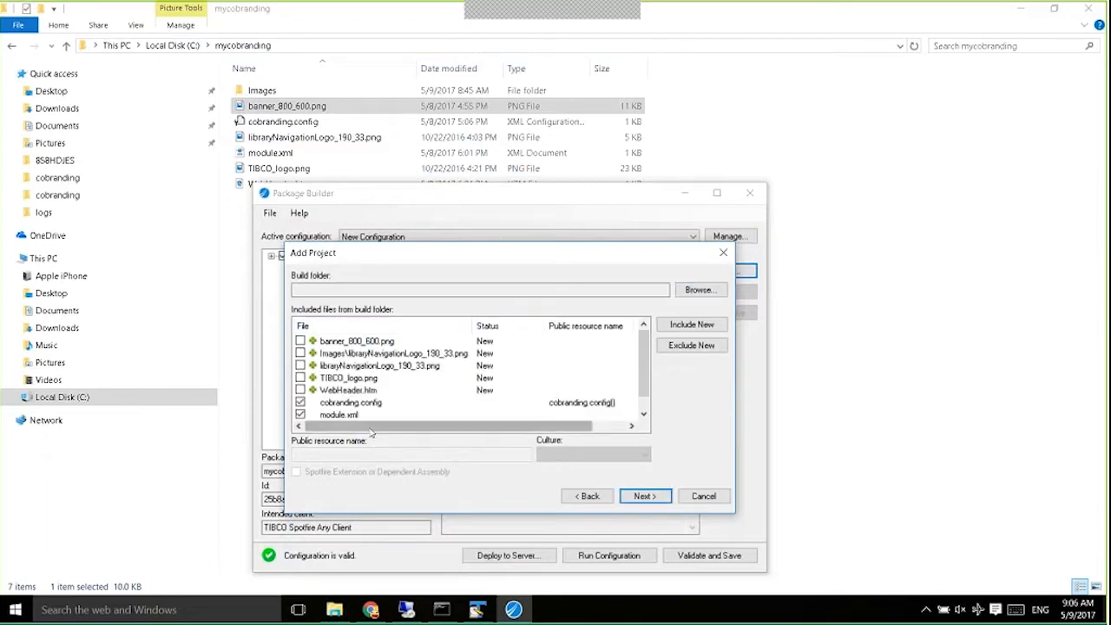
click(351, 403)
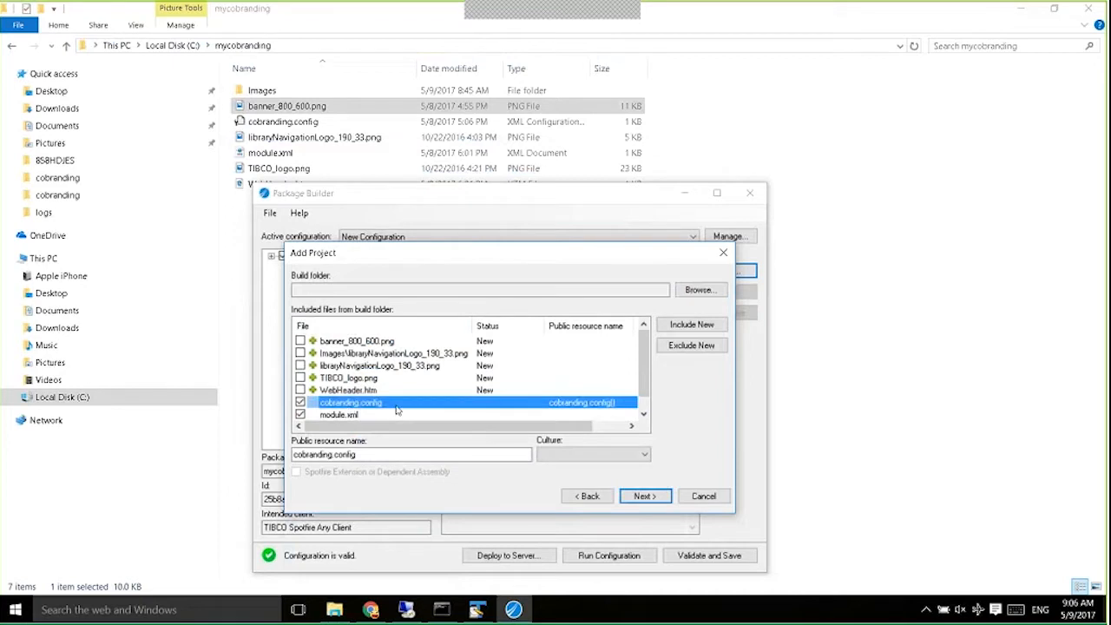
drag(358, 455, 293, 455)
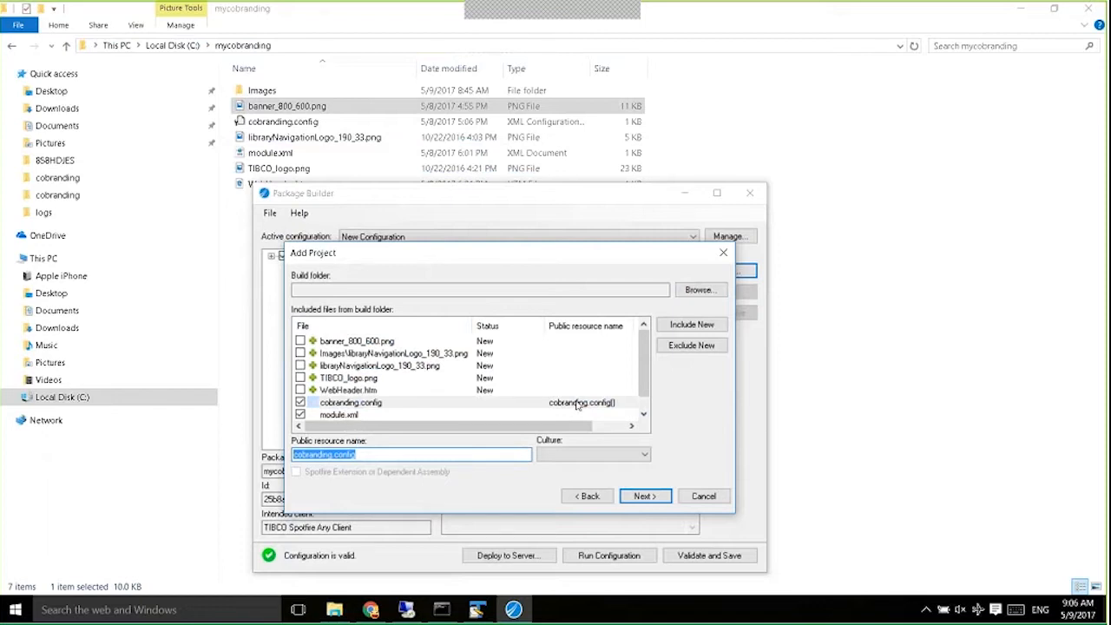
click(636, 499)
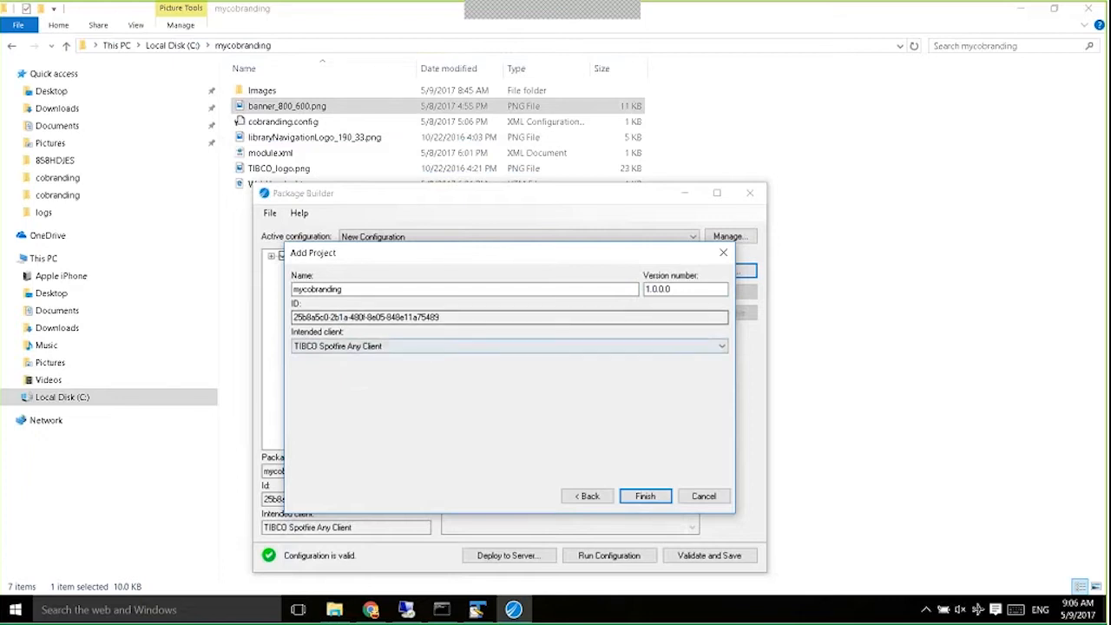
click(646, 495)
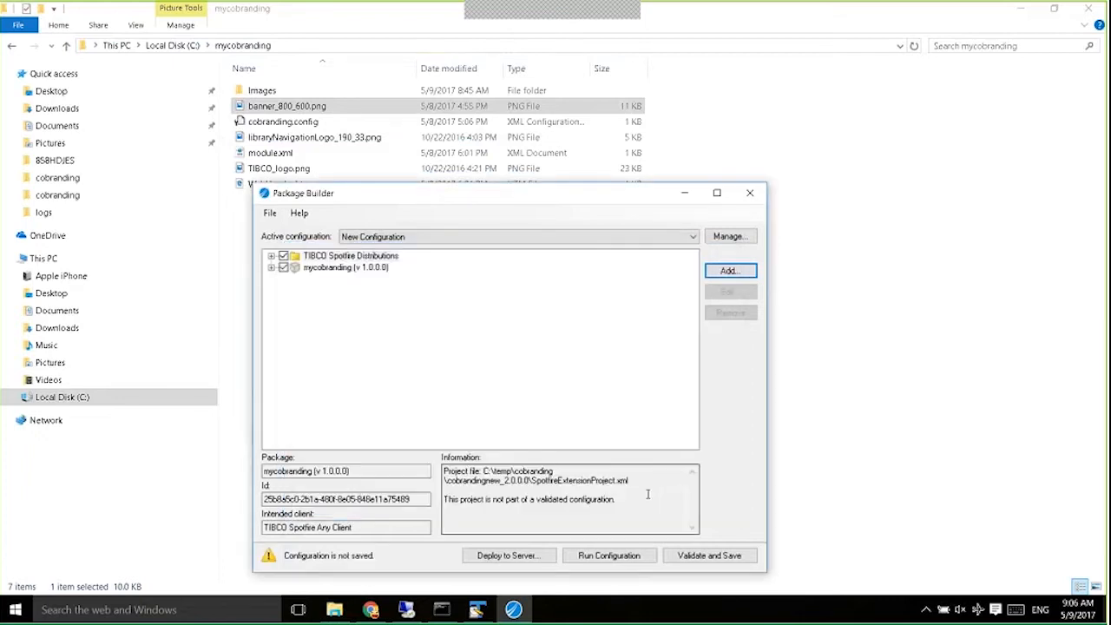
Validate and save the configuration, then build mycobranding.spk into C:\mycobranding.
click(693, 560)
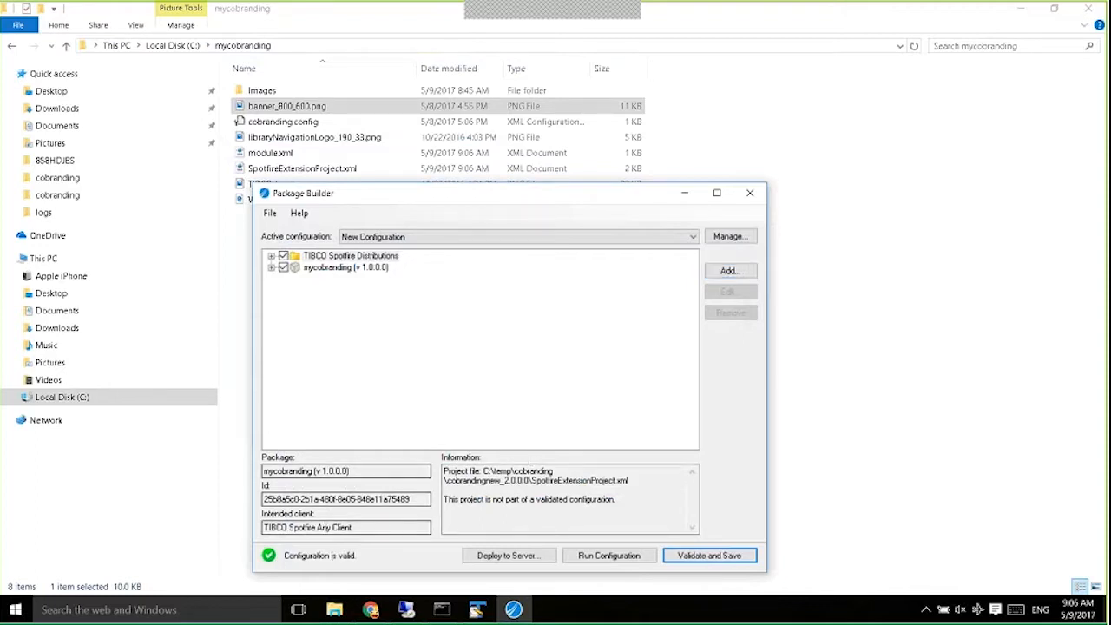
click(335, 269)
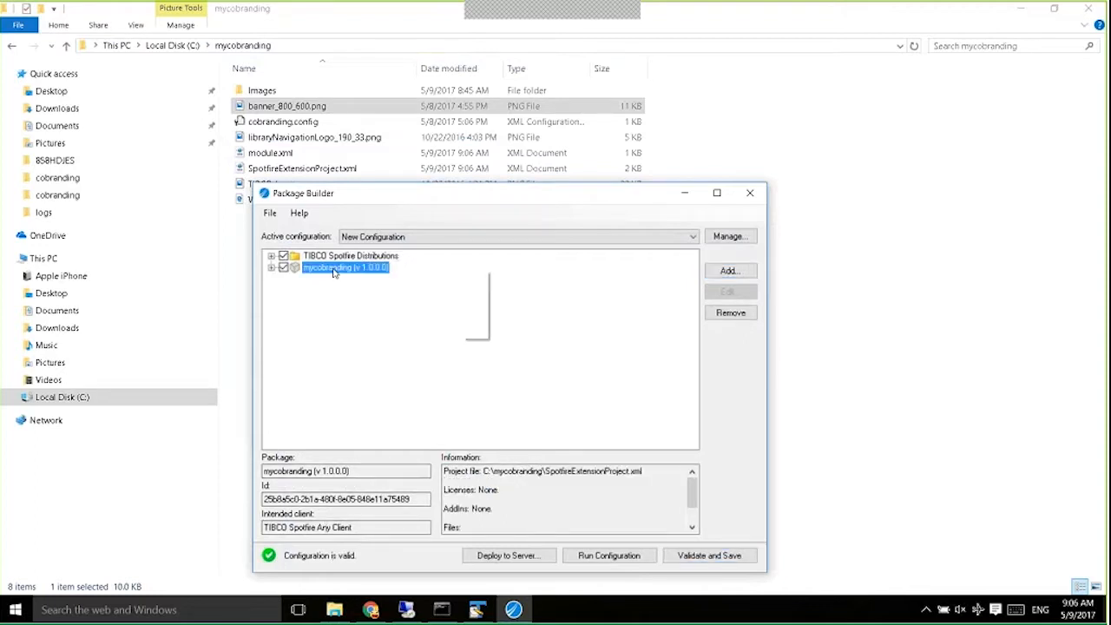
click(361, 314)
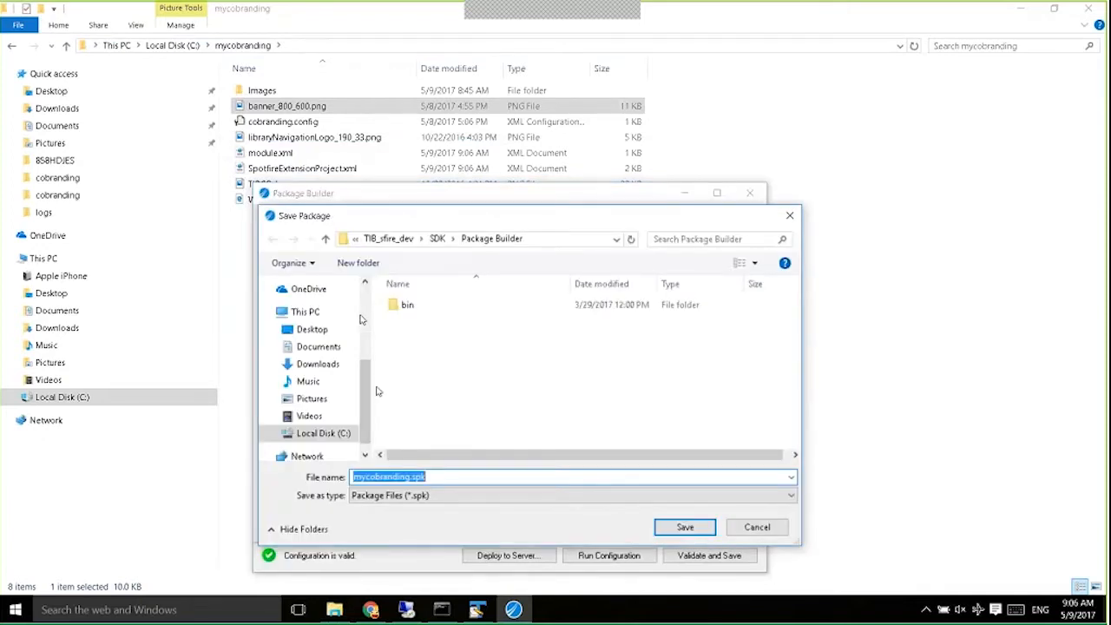
click(323, 432)
scroll(401, 417, down, 4)
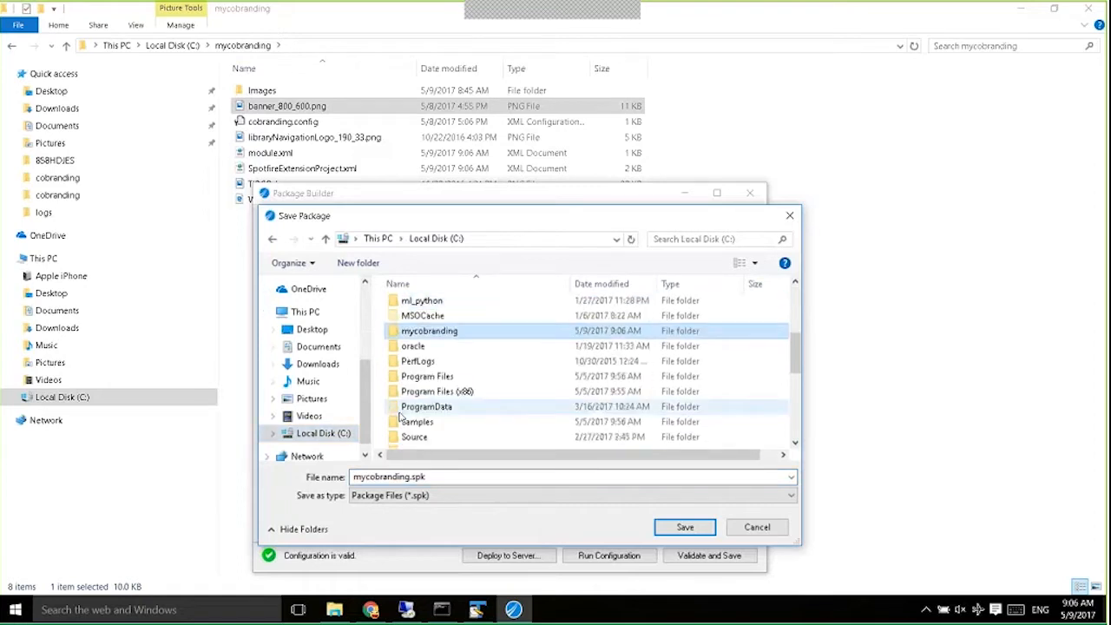
double_click(425, 334)
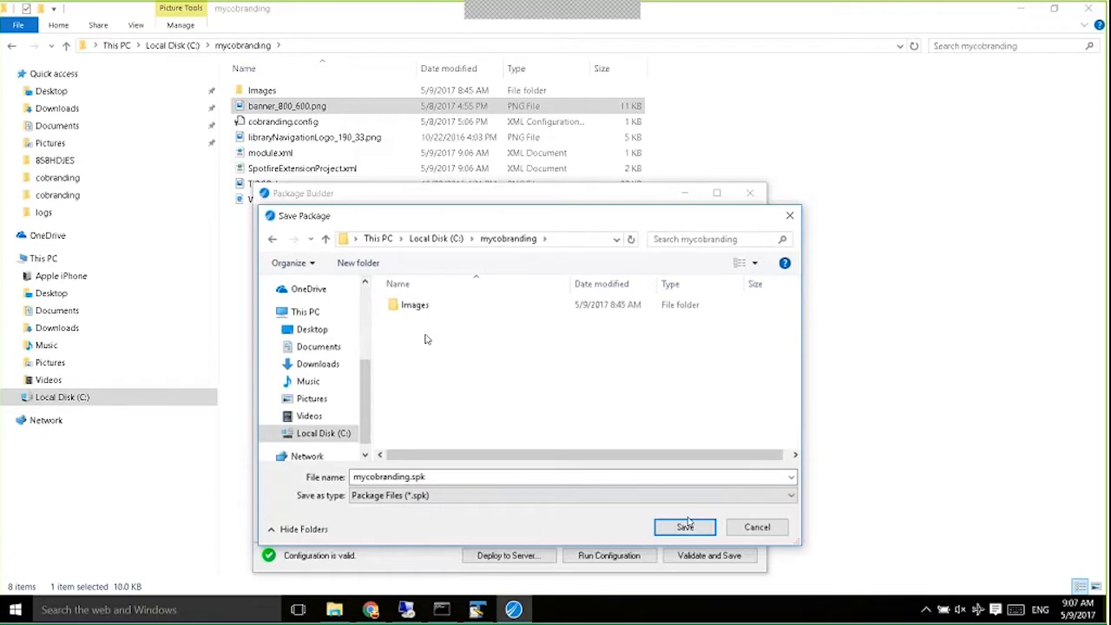
click(685, 526)
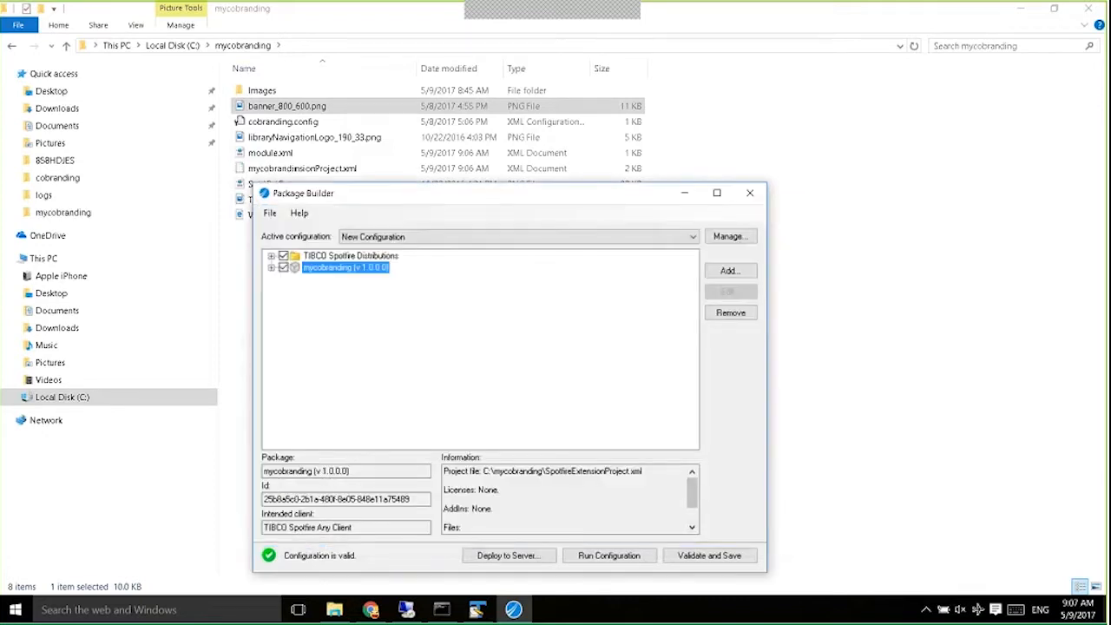
click(370, 609)
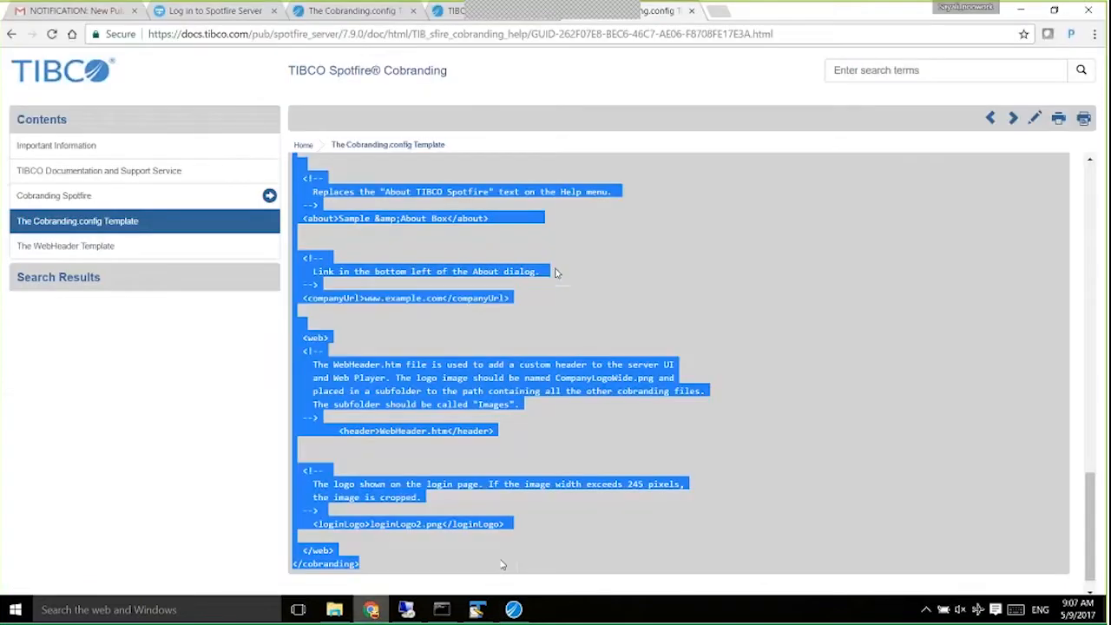
Go to 10.107.162.184:8076/spotfire in a new tab by editing the port of the suggested address.
click(717, 11)
text(10.107.162.140:7575)
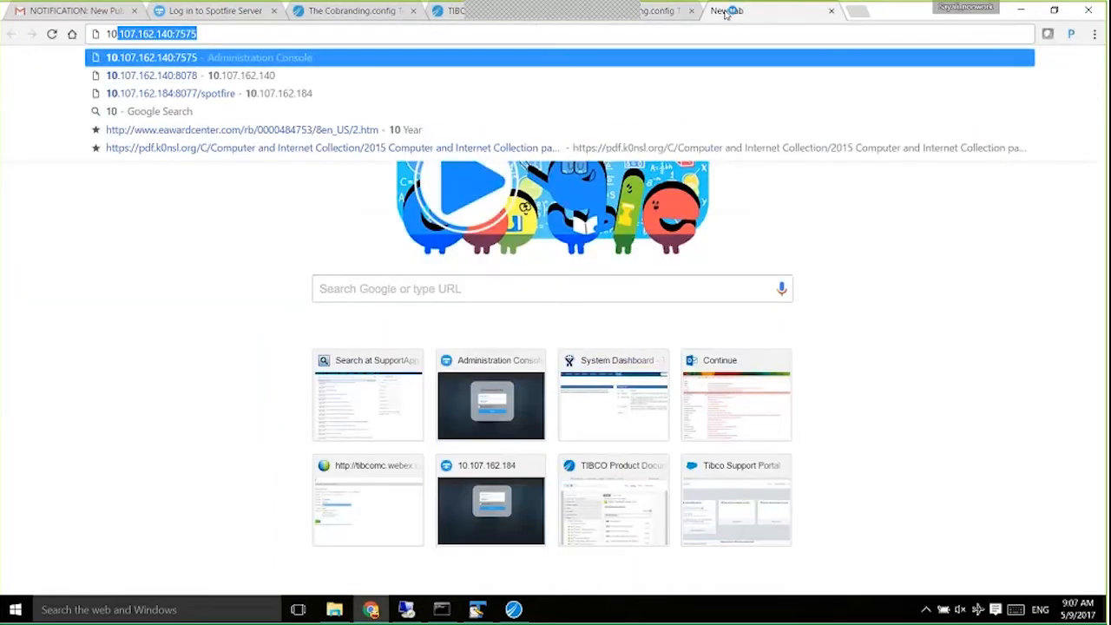
key(Down)
key(Down)
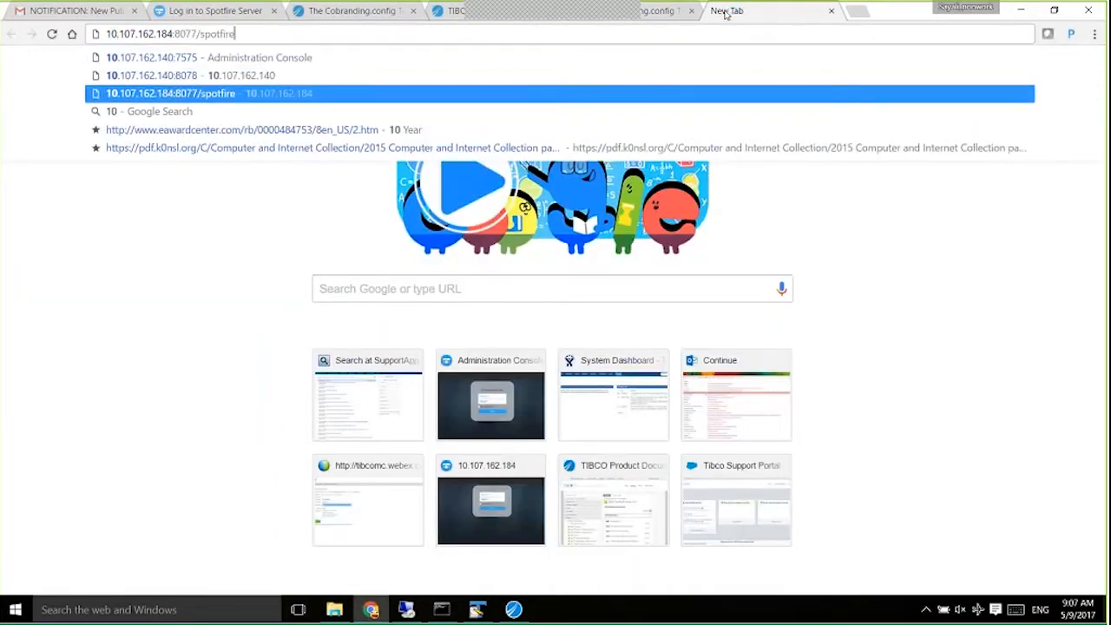
key(Left)
key(Left)
key(Left)
key(Left)
key(Left)
key(Left)
key(Left)
key(Left)
key(Left)
key(BackSpace)
text(6)
key(Return)
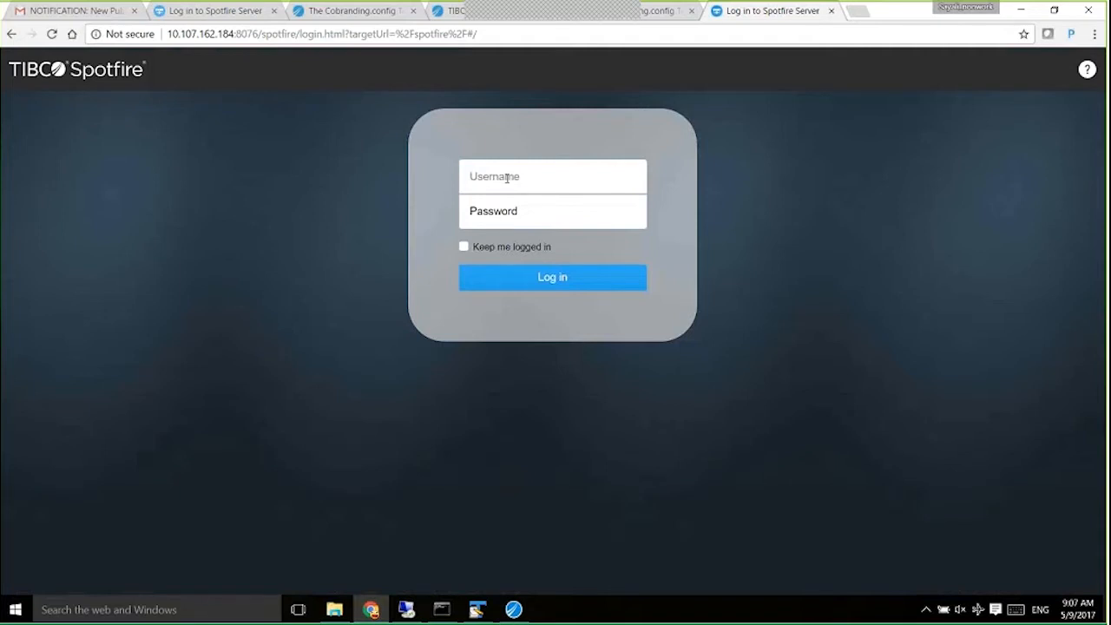
Log in with the administrator username and password.
text(admin)
key(Tab)
text(a)
key(Return)
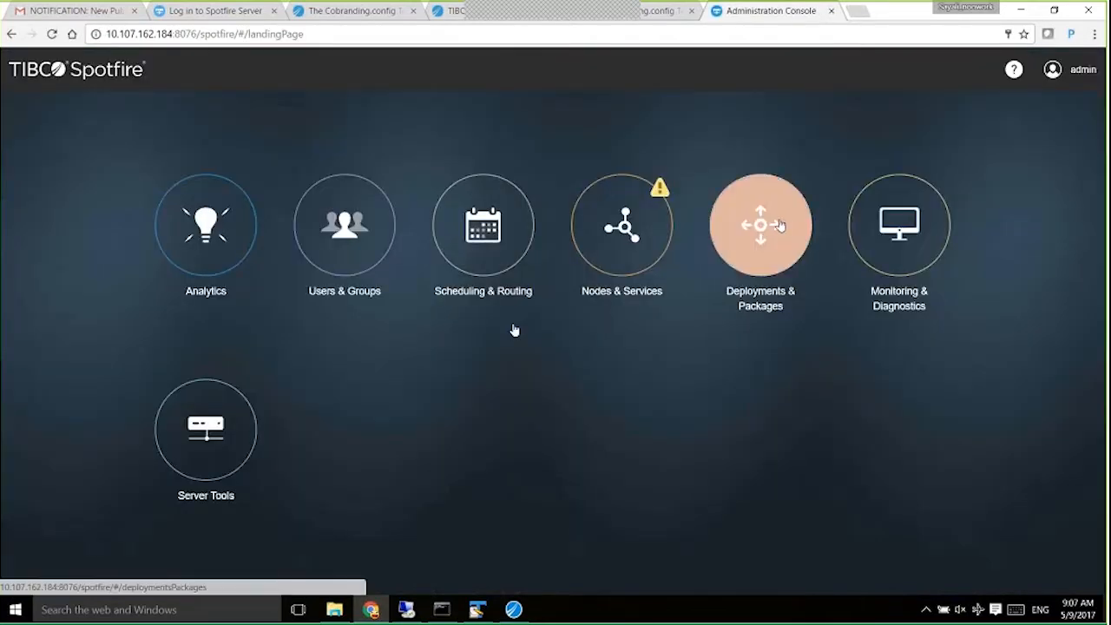
Upload C:\mycobranding\mycobranding.spk to the HF-010 deployment area.
click(780, 224)
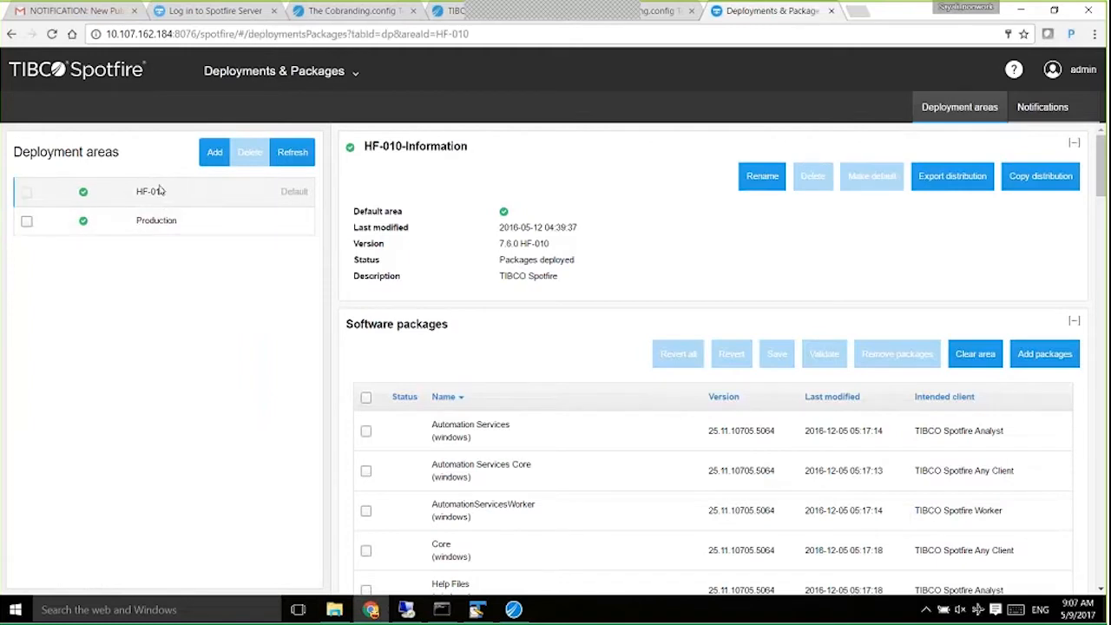
click(1036, 371)
click(373, 146)
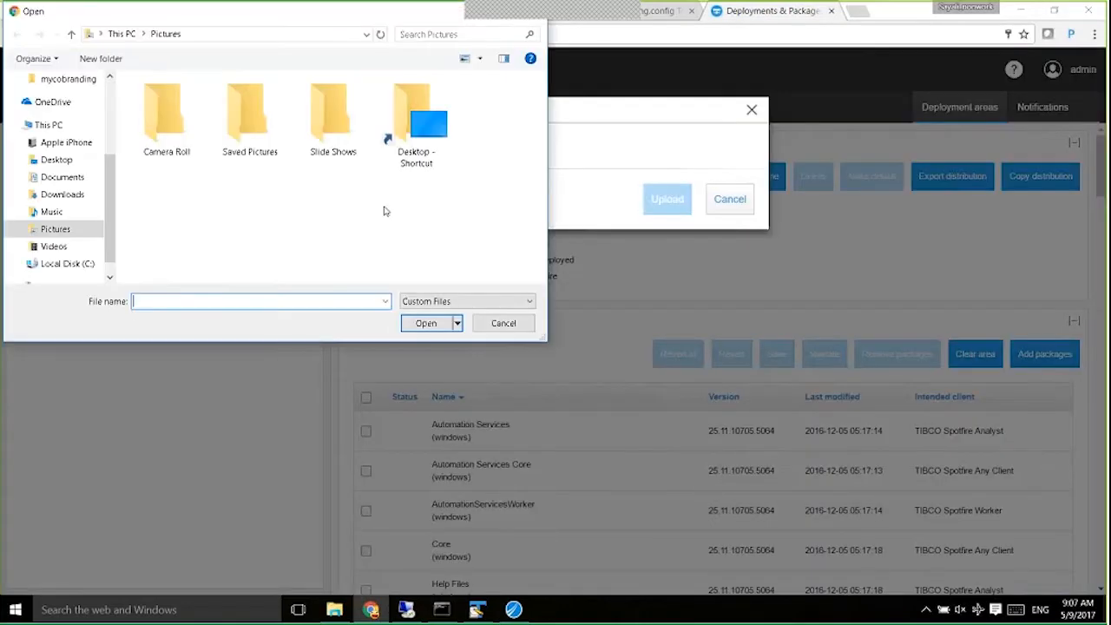
click(77, 263)
click(189, 211)
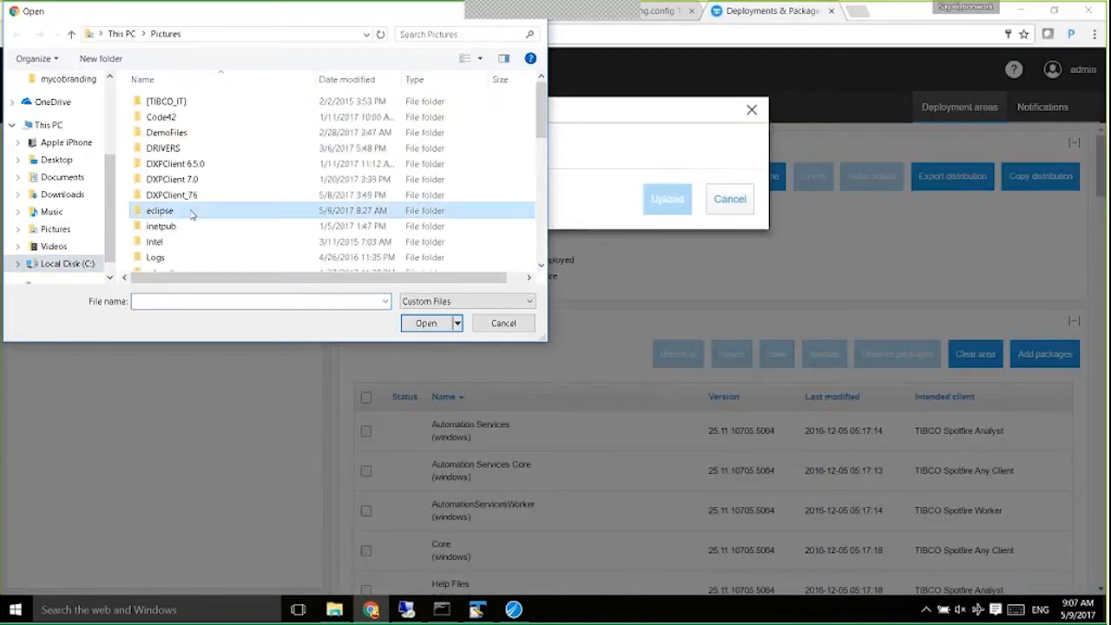
scroll(193, 217, down, 2)
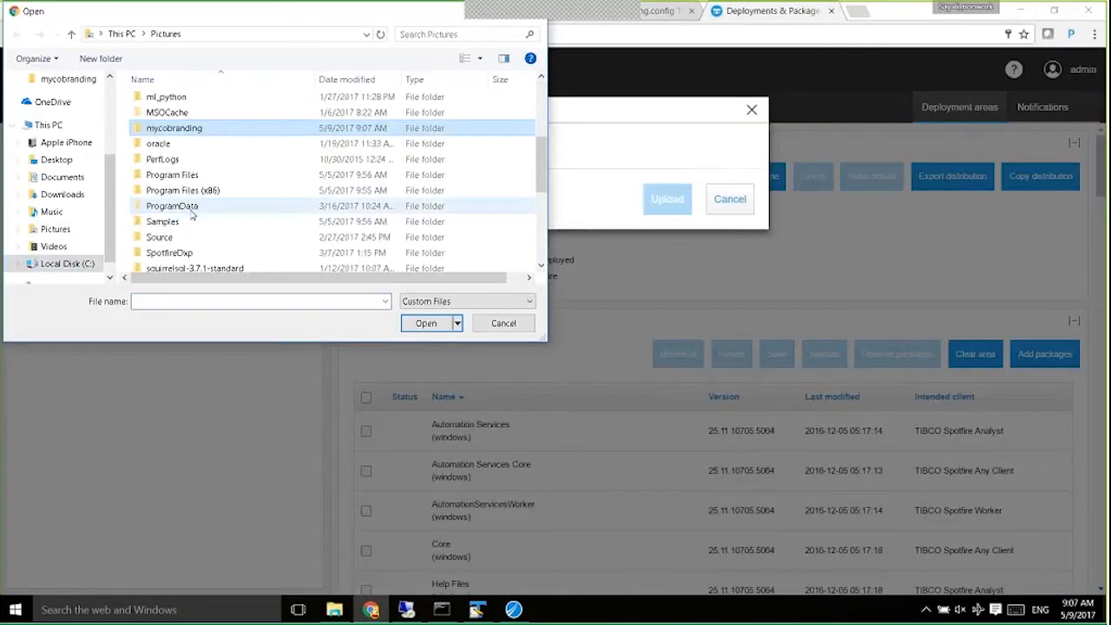
double_click(189, 131)
click(167, 119)
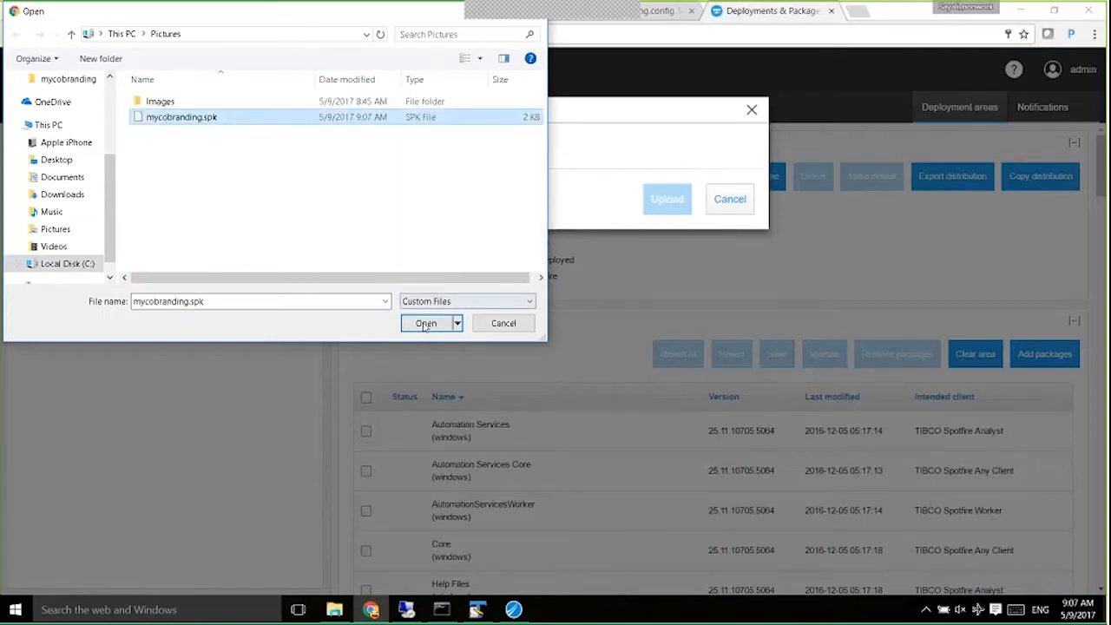
click(426, 323)
click(667, 199)
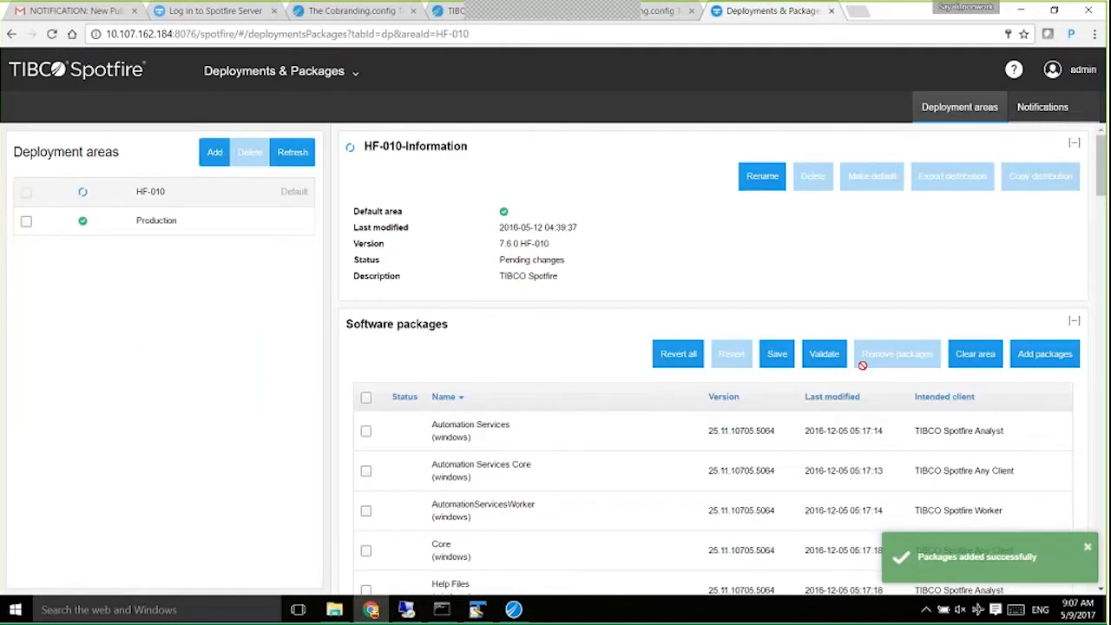
click(858, 14)
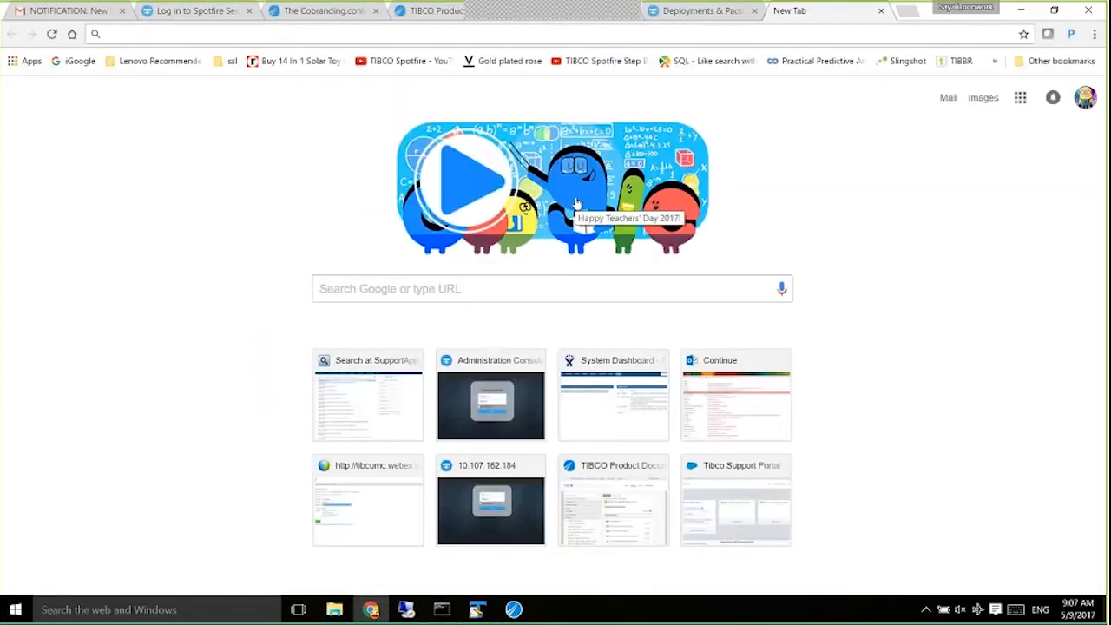
Load the Spotfire Server console at localhost:8076 and highlight the TIBCO text in its header.
text(10.)
key(BackSpace)
key(BackSpace)
key(BackSpace)
key(BackSpace)
text(lo)
key(Return)
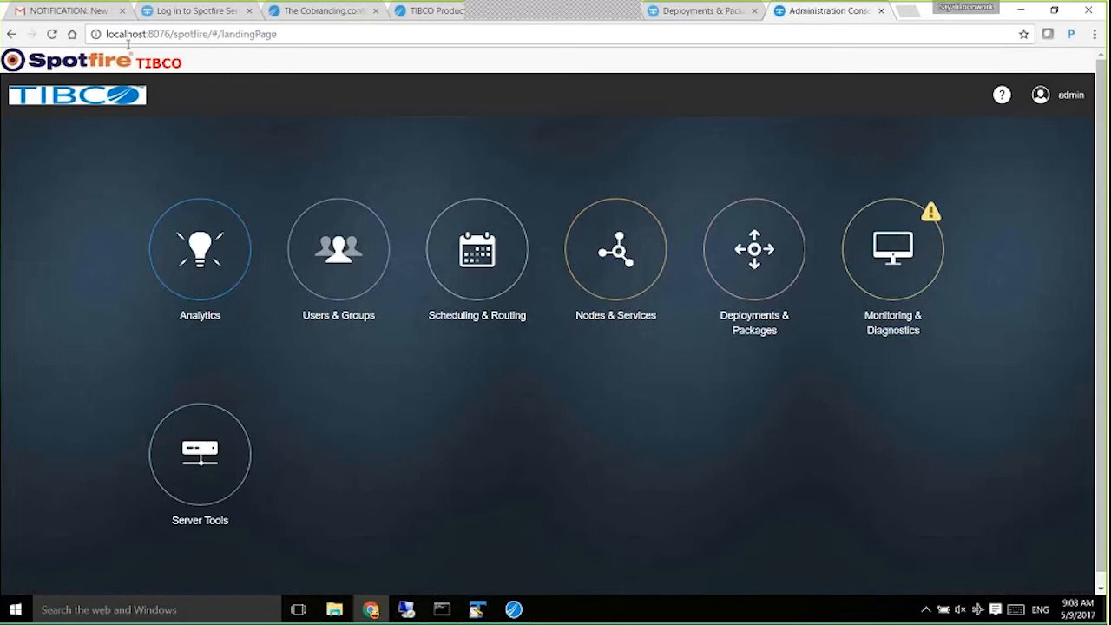
double_click(159, 62)
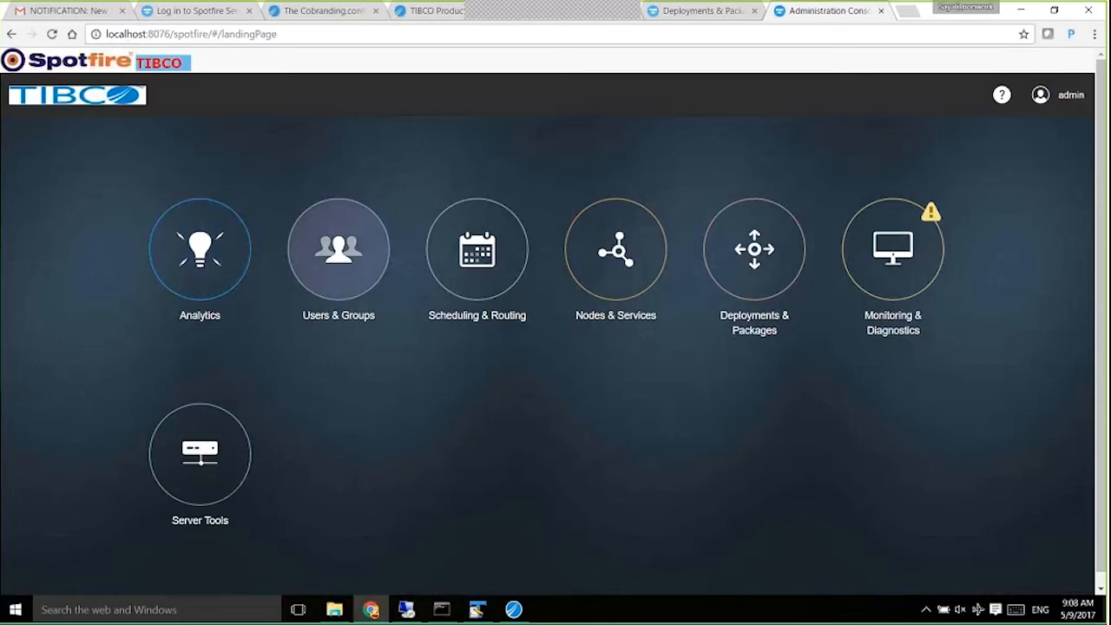
In the mycobranding folder, select WebHeader.htm and bring up its options.
click(335, 610)
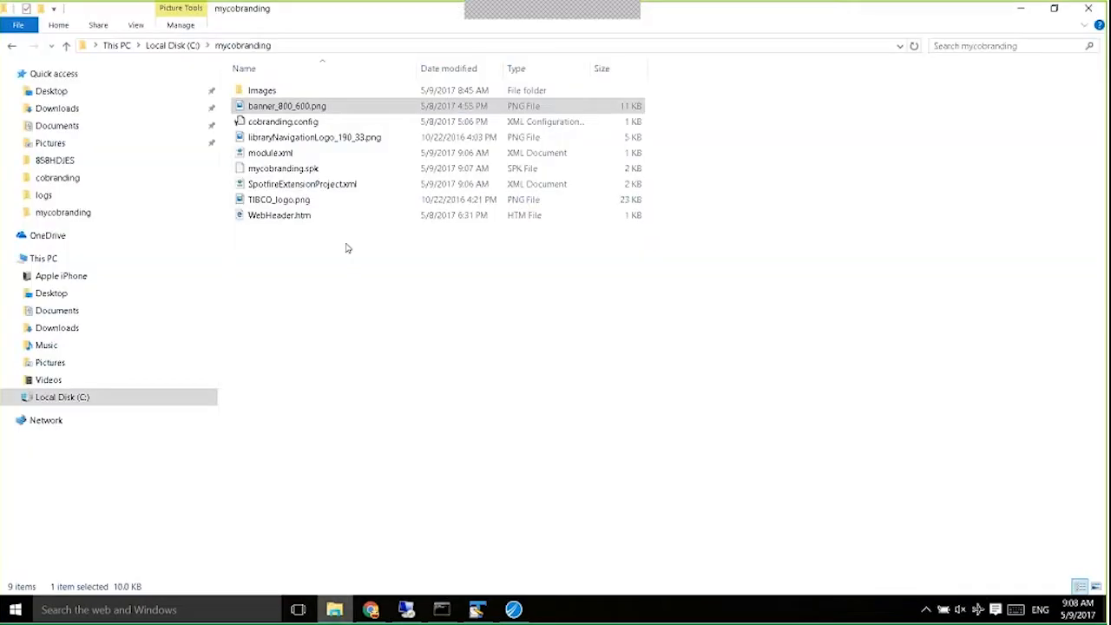
click(373, 610)
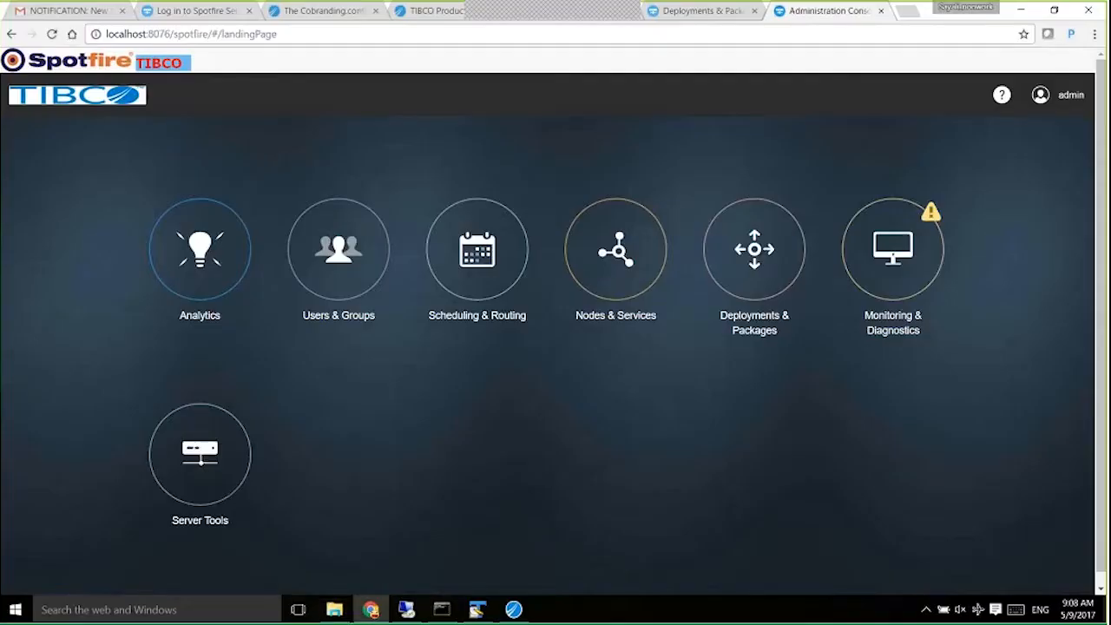
click(335, 610)
double_click(256, 93)
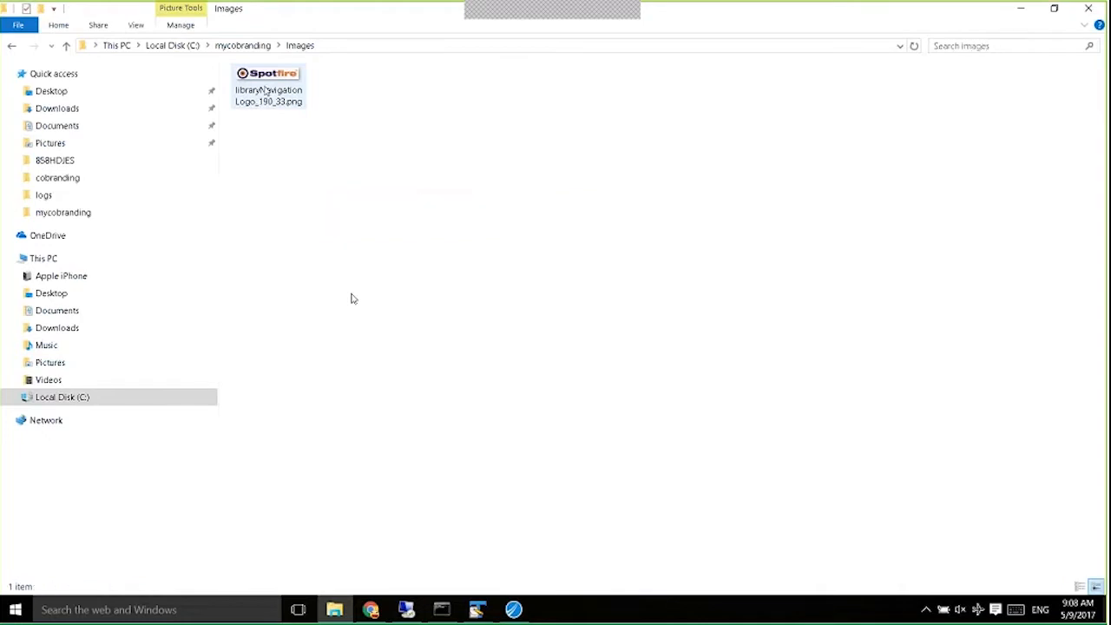
click(12, 46)
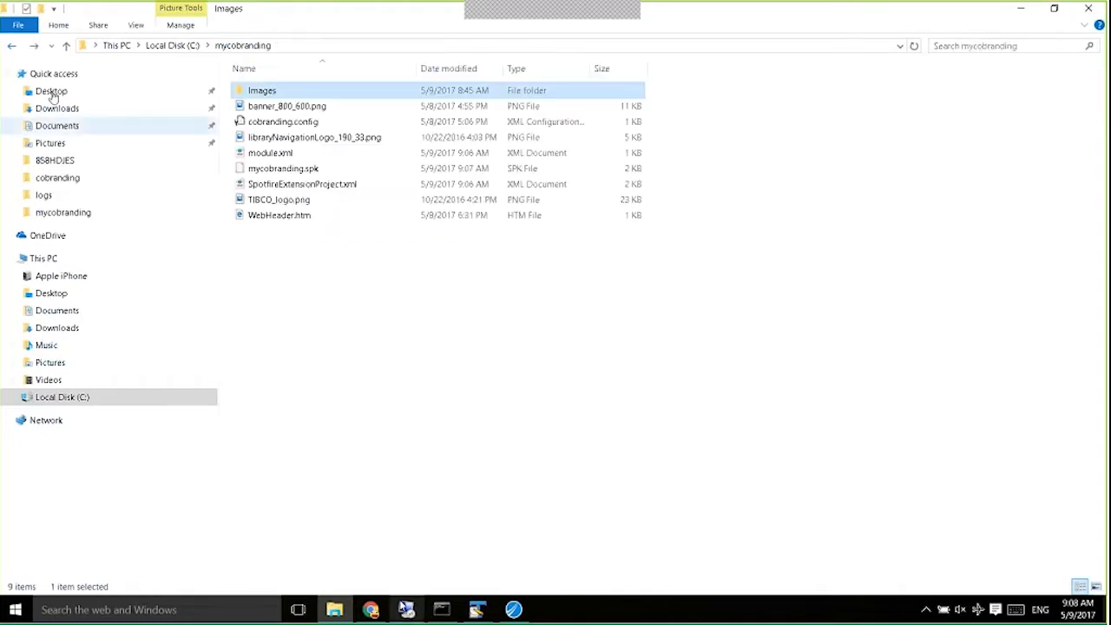
key(alt+Tab)
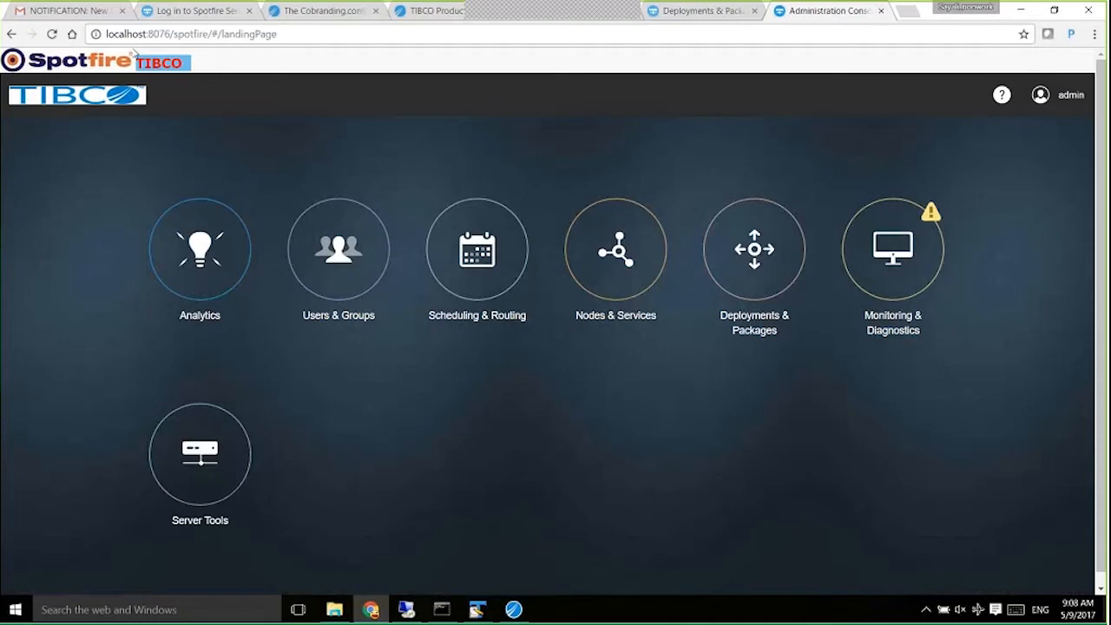
key(alt+Tab)
click(273, 218)
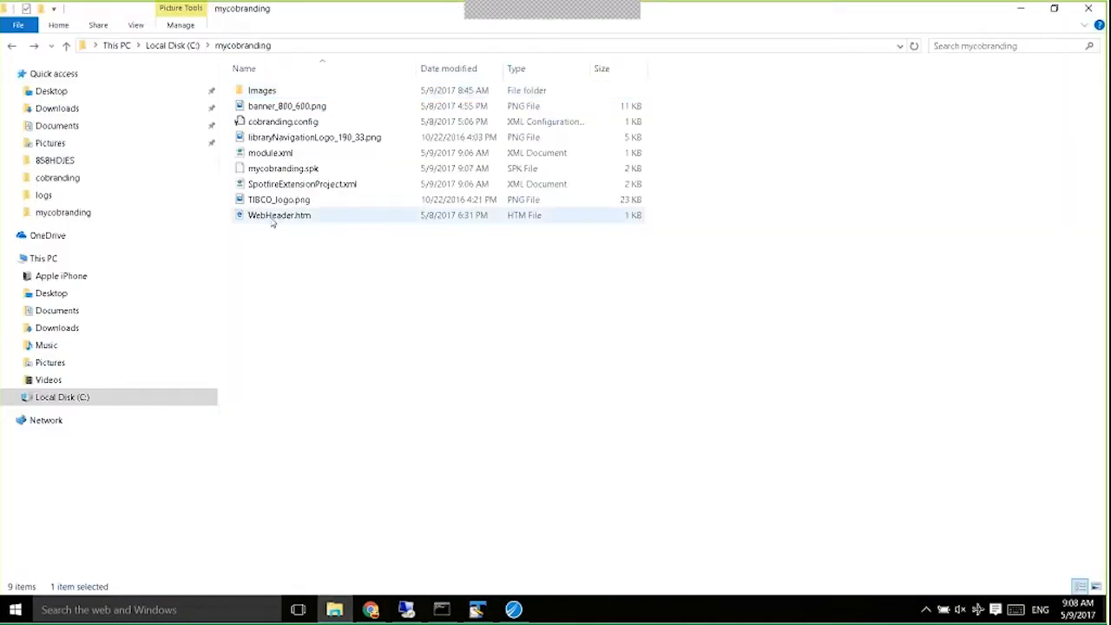
right_click(272, 218)
Open WebHeader.htm in TextPad, highlight the red verdana TIBCO text, and return to the console.
click(311, 336)
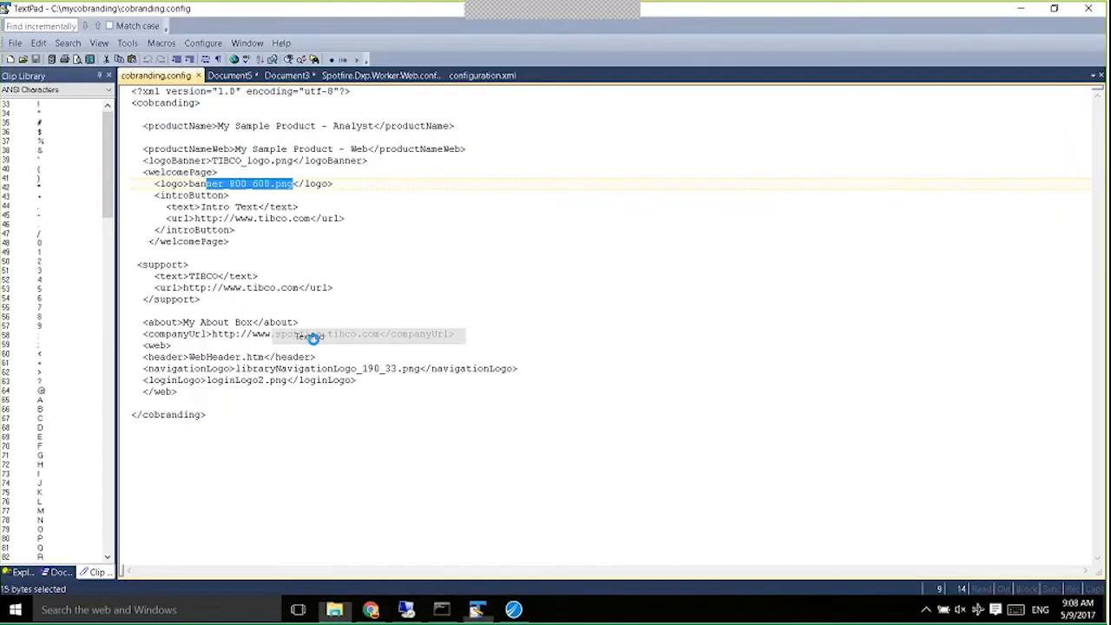
double_click(439, 172)
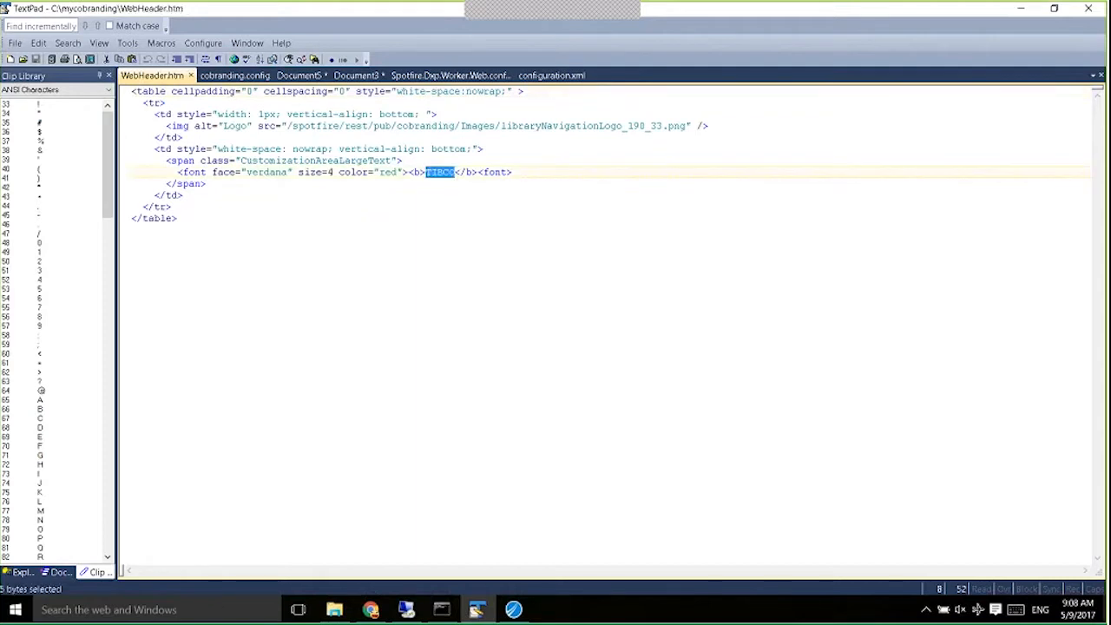
click(371, 610)
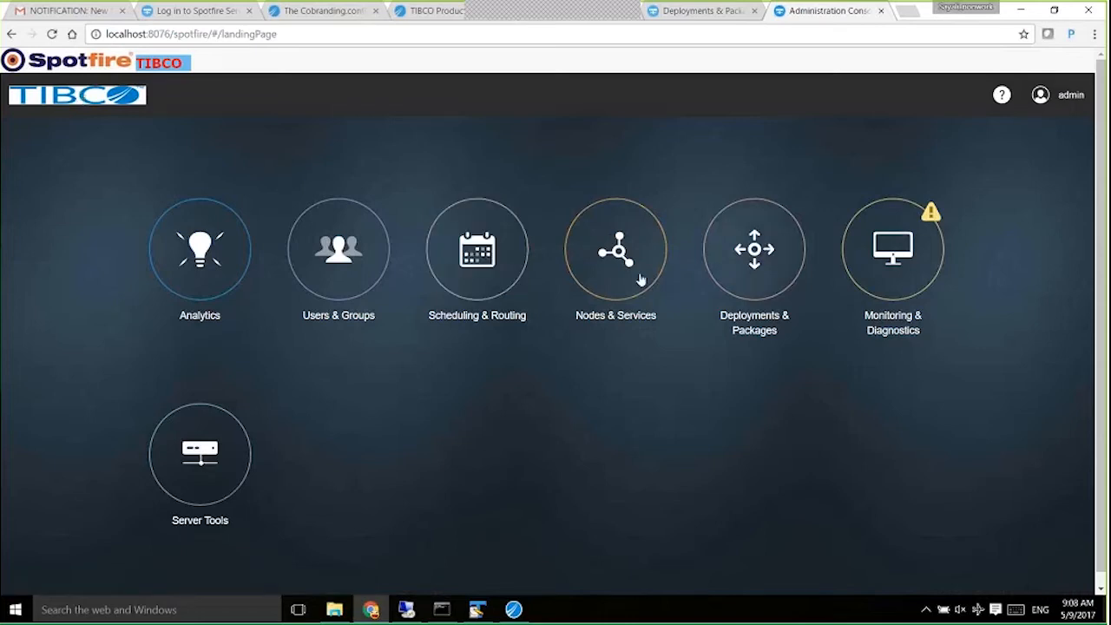
Open the e123 analysis from the local Analytics library, then the EMP analysis on the remote server.
click(181, 262)
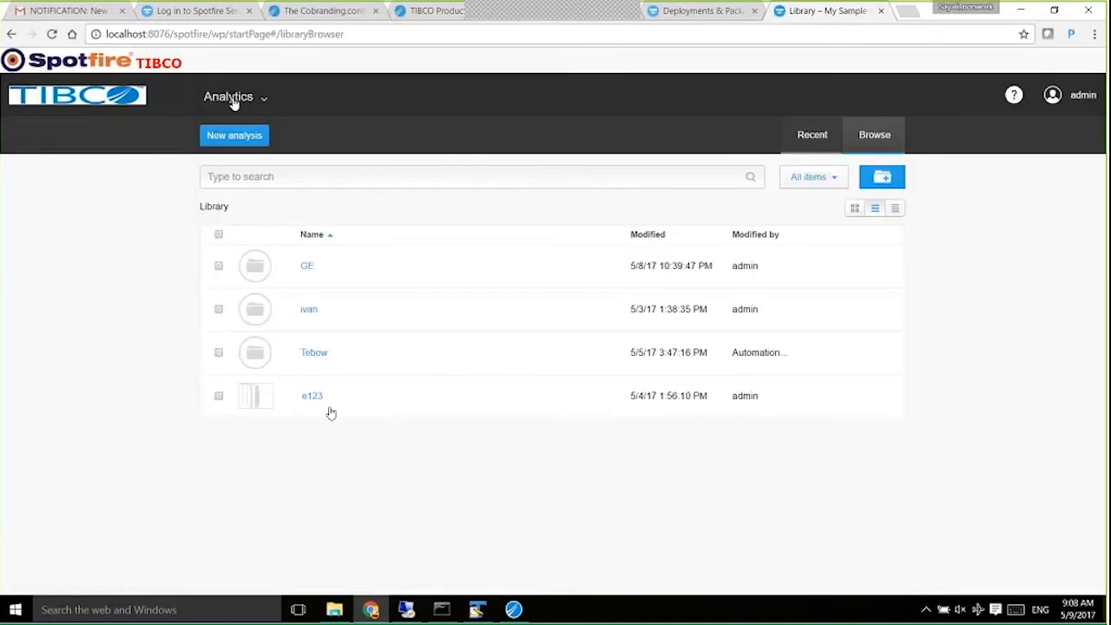
click(312, 398)
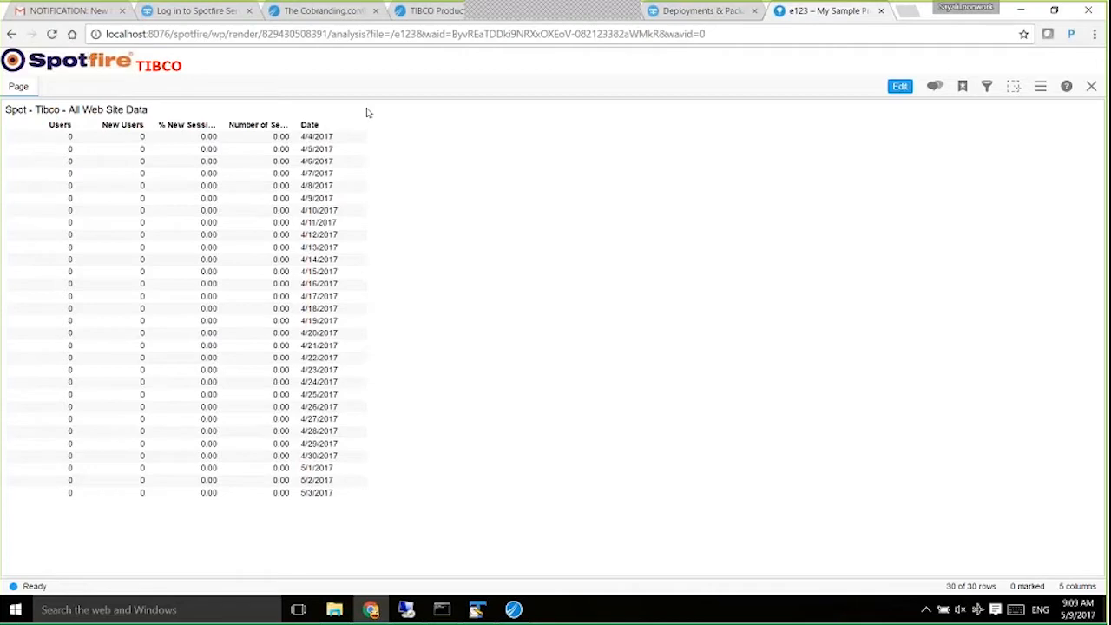
click(686, 12)
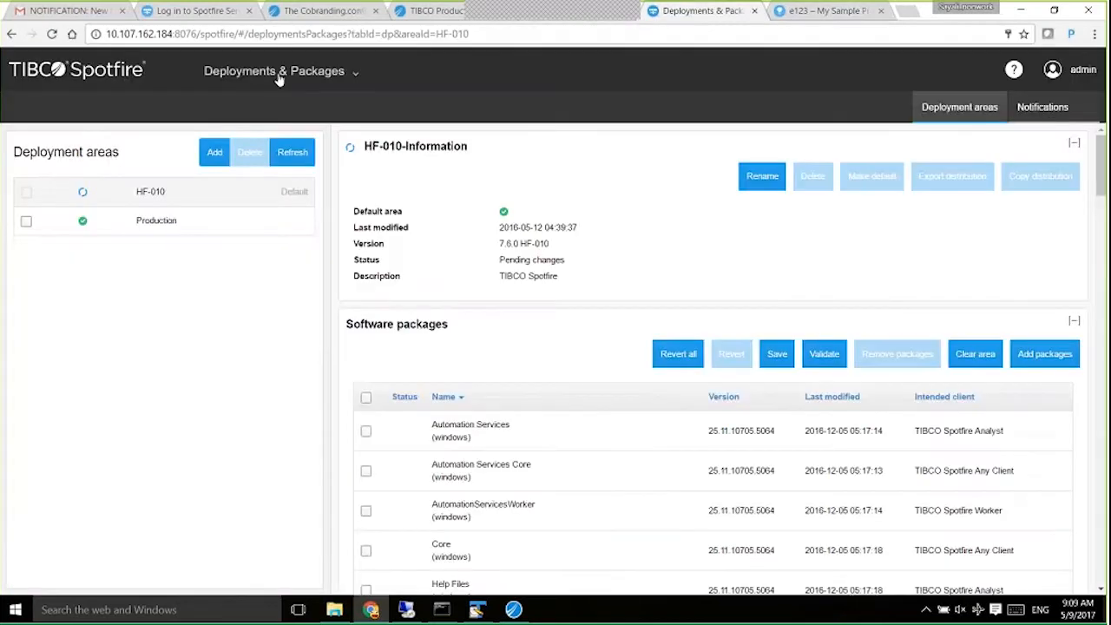
click(299, 78)
click(243, 114)
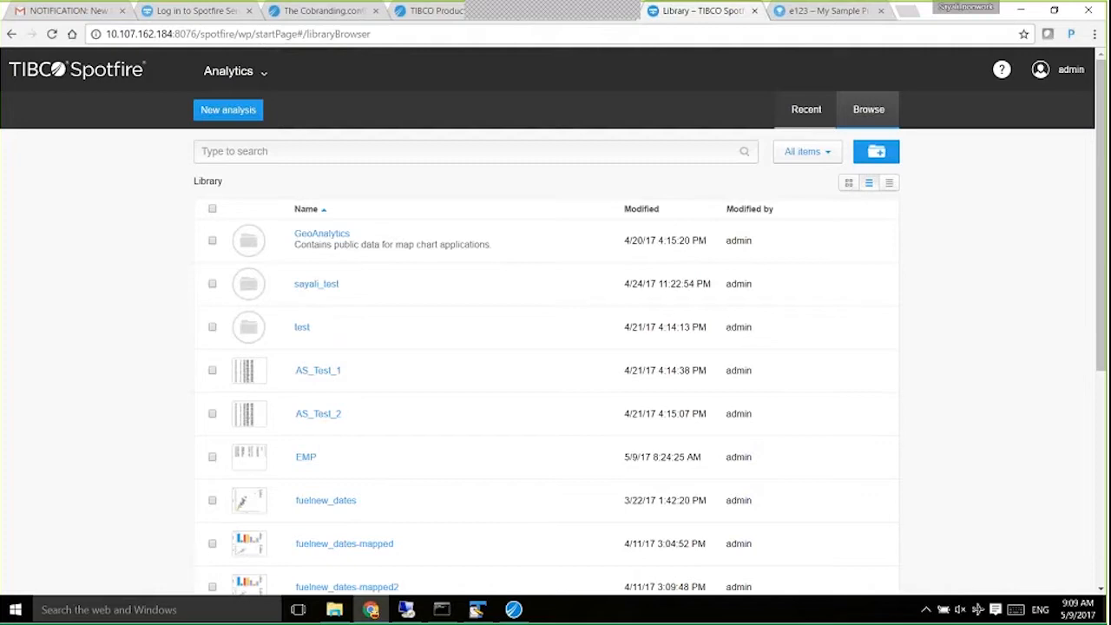
click(314, 459)
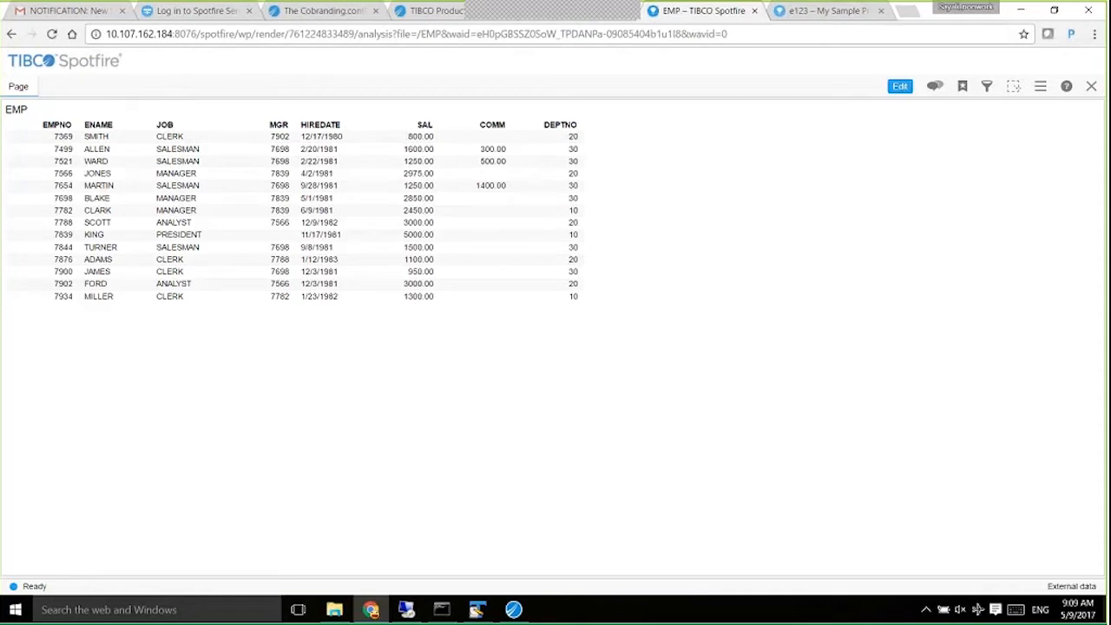
key(alt+Tab)
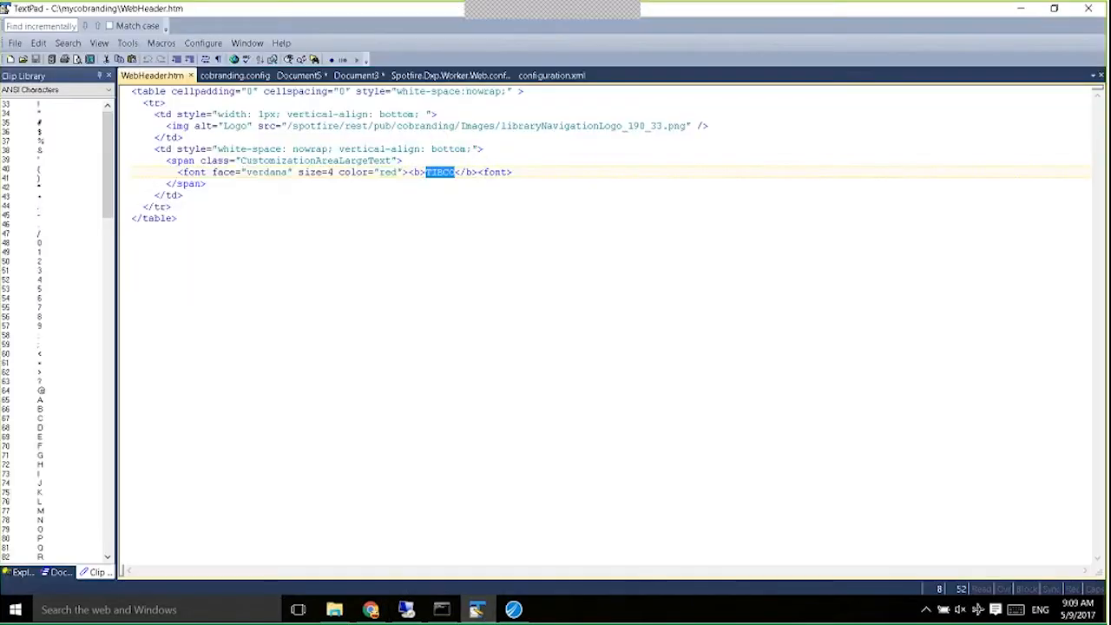
In Spotfire.Dxp.Worker.Web.config, check that customHeader is enabled true with WebHeader.htm and height 40.
click(449, 76)
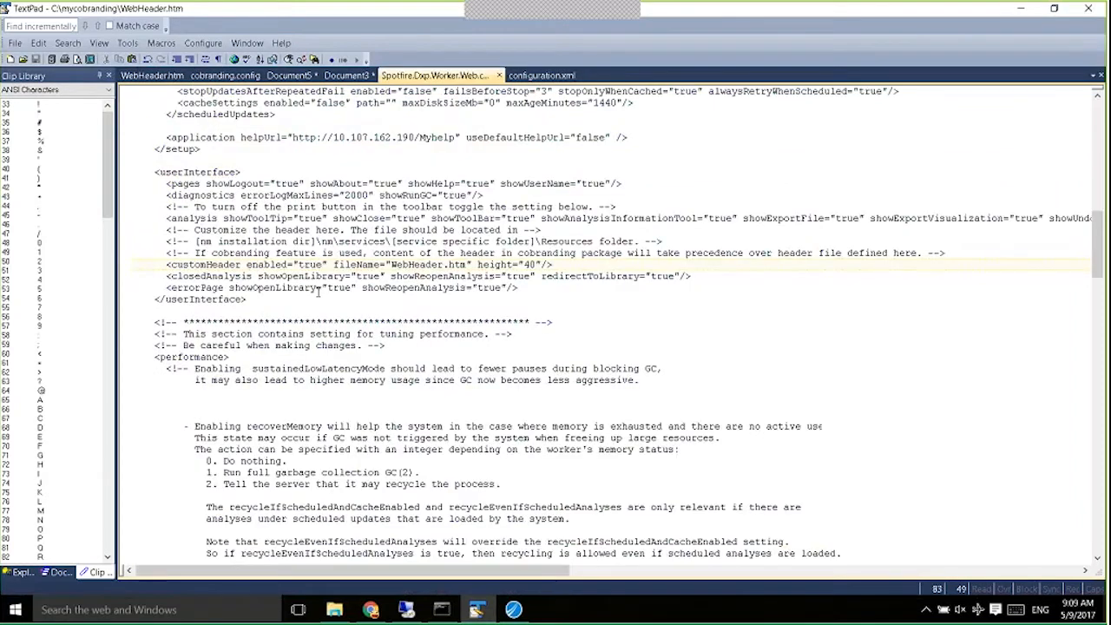
drag(166, 264, 553, 266)
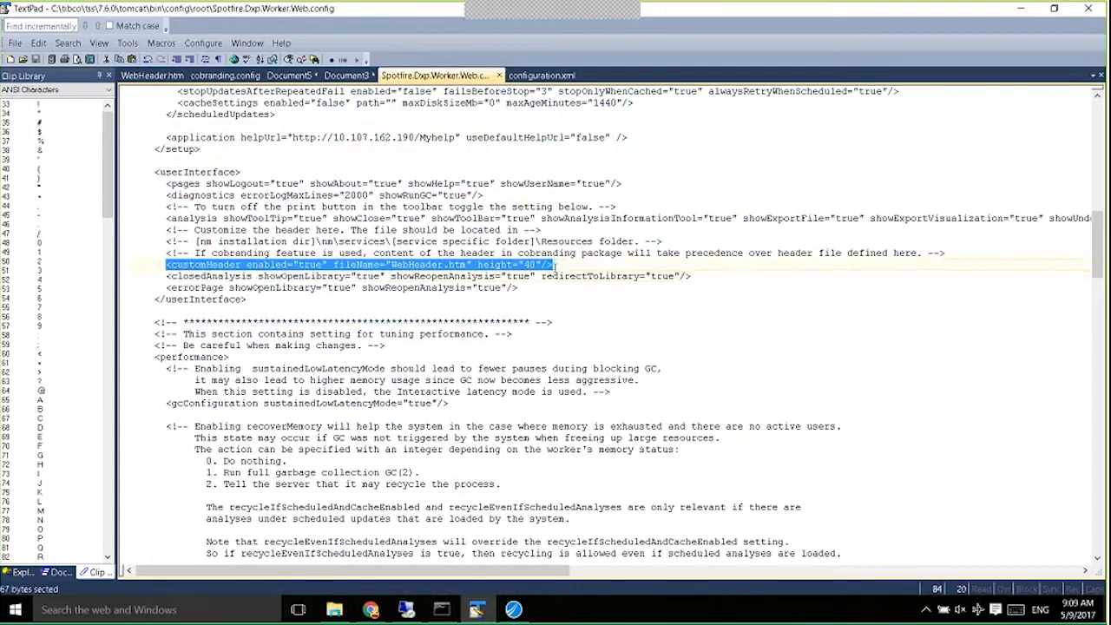
click(325, 265)
double_click(313, 264)
key(shift+Left)
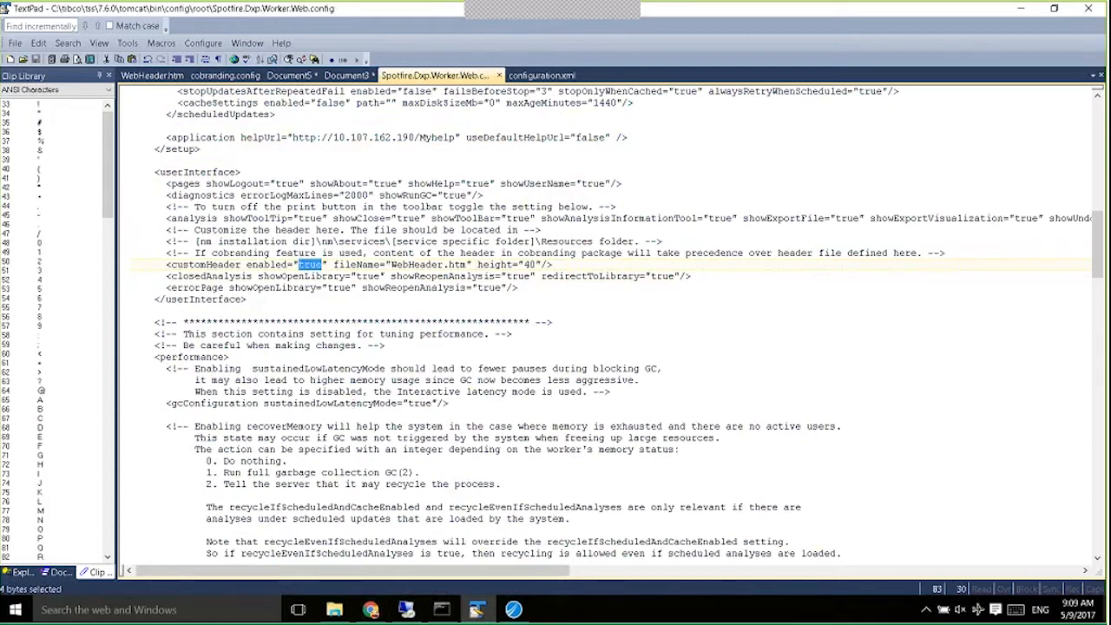
key(alt+Tab)
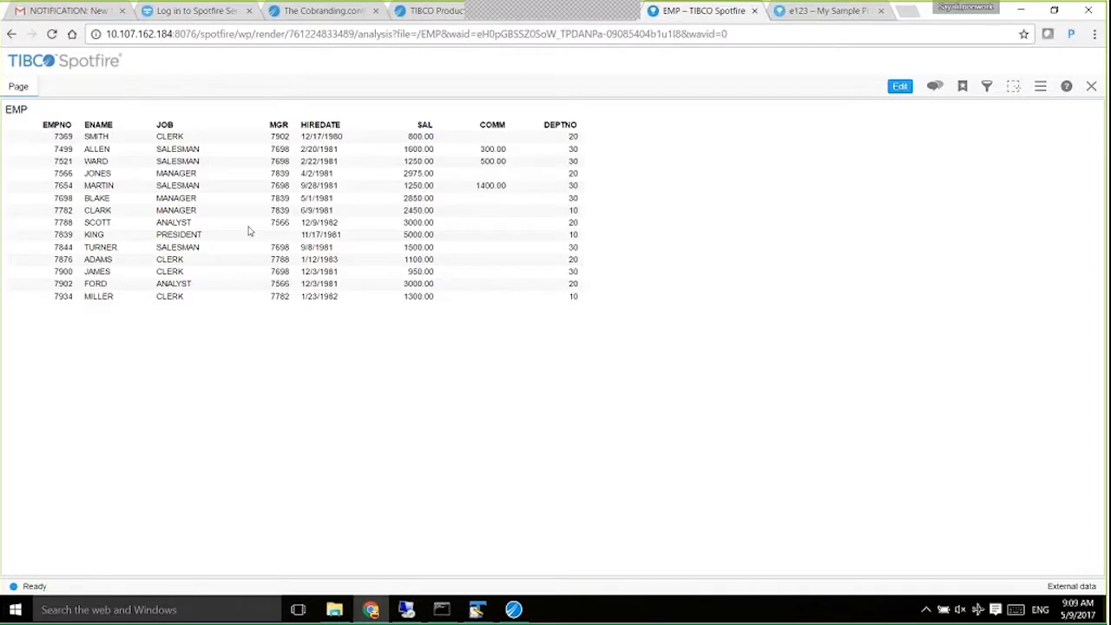
click(477, 610)
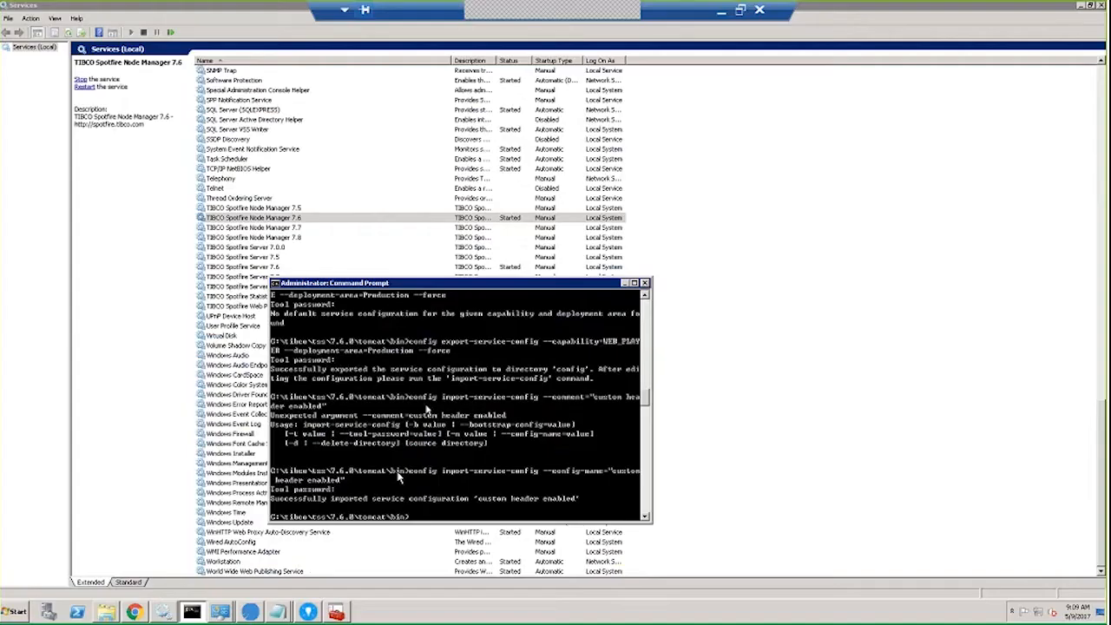
Maximize Command Prompt to confirm 'custom header enabled' was imported, then show tomcat\bin\config\root.
double_click(441, 283)
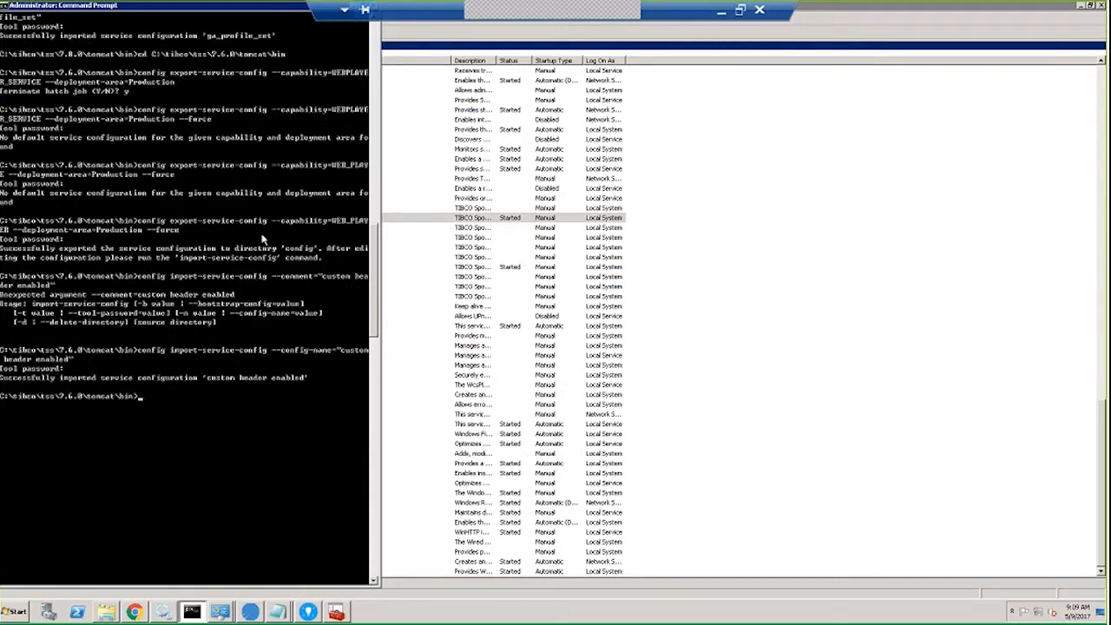
click(106, 612)
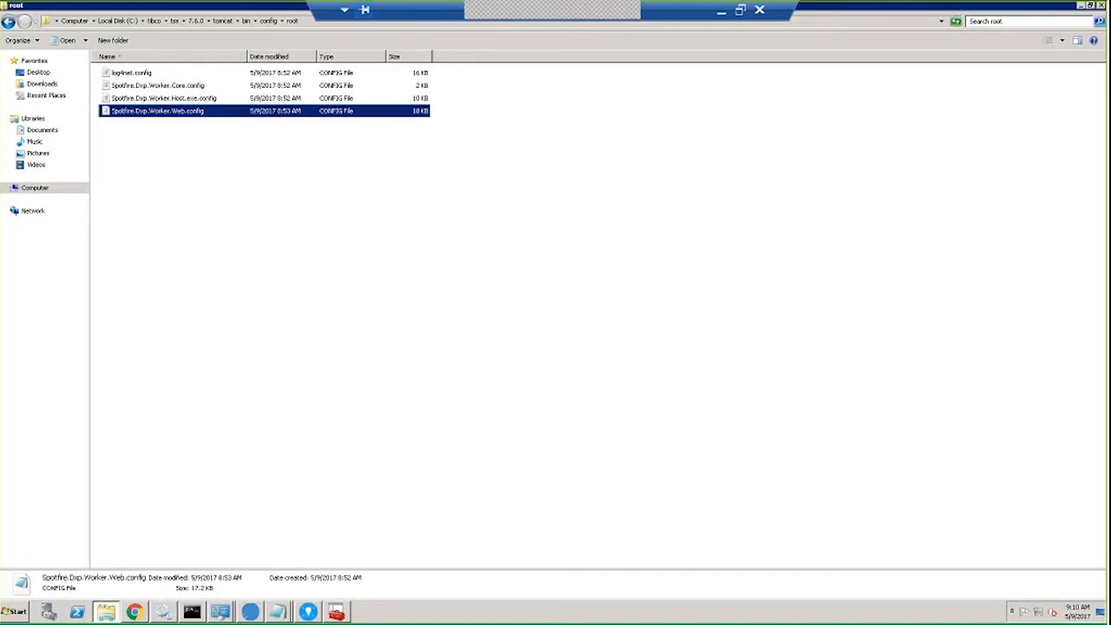
Open 7.6.0's Spotfire.Dxp.Worker.Web.config in Notepad and search it for customHeader.
right_click(161, 111)
click(176, 127)
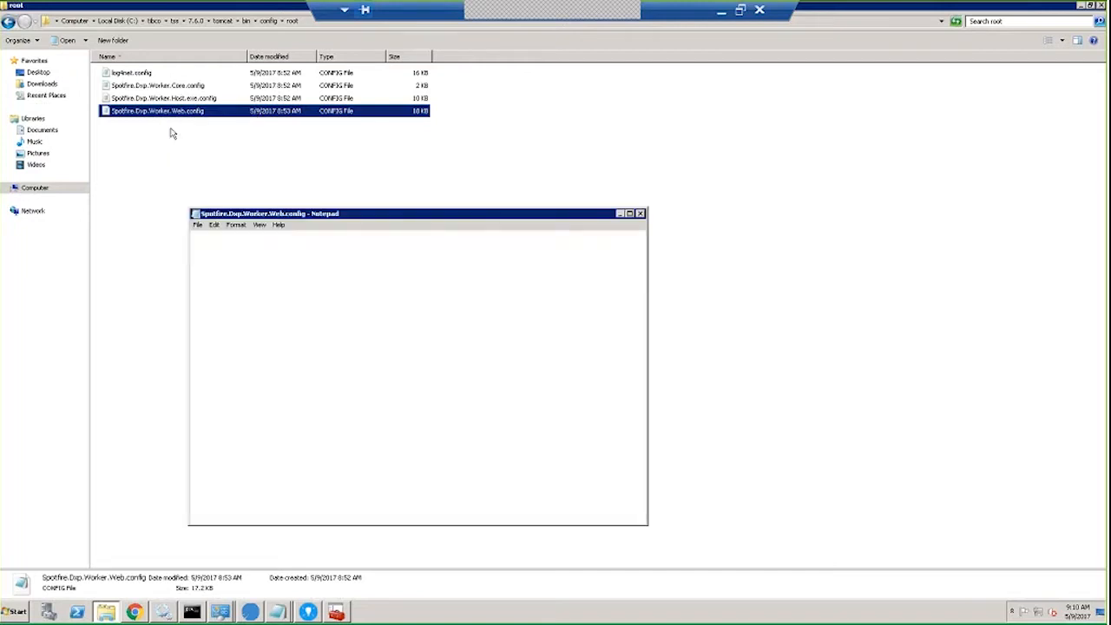
key(ctrl+f)
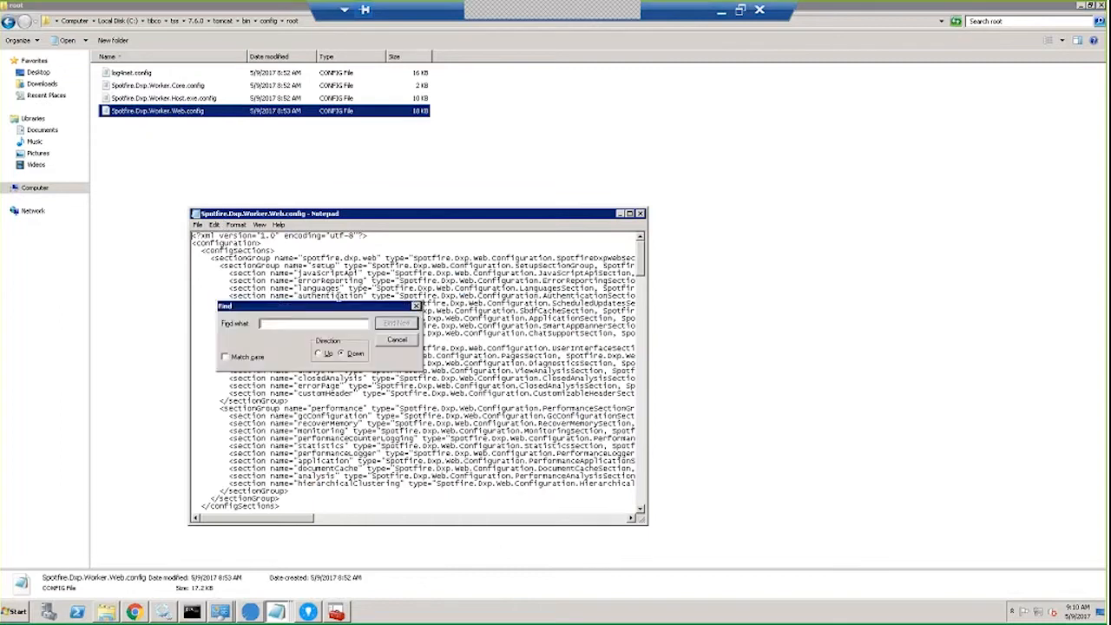
text(curr)
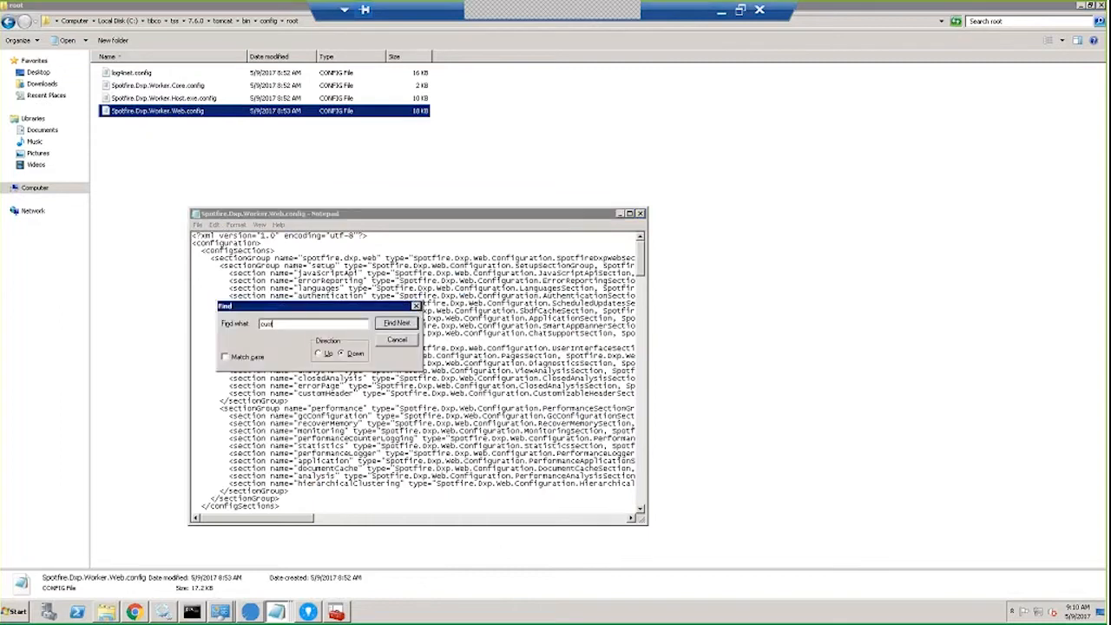
text(omheader)
click(393, 326)
click(396, 323)
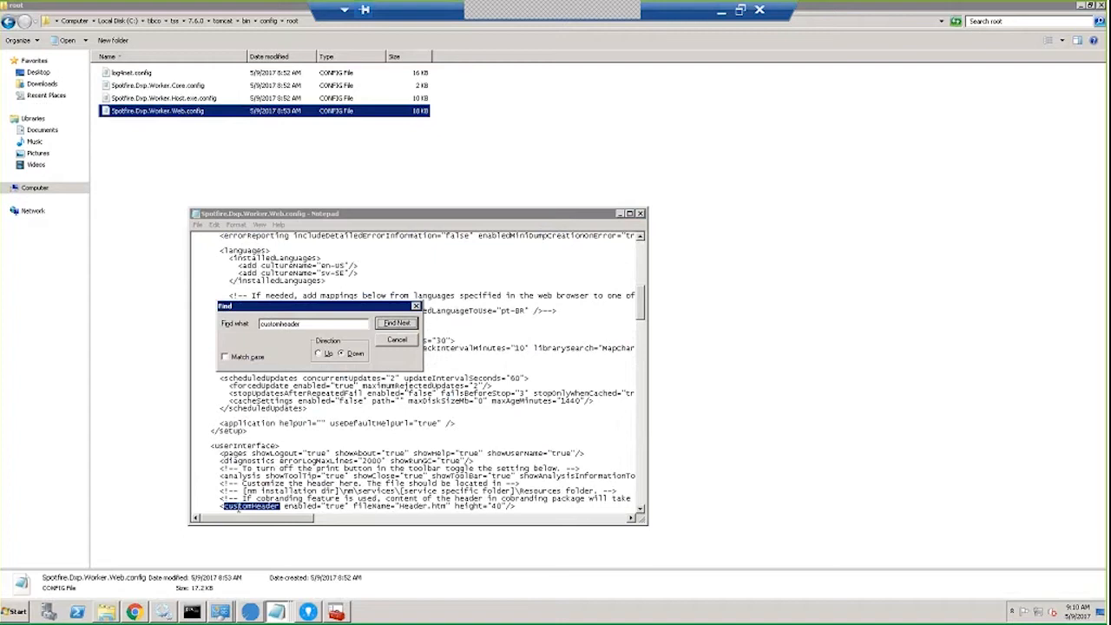
Maximize Notepad and select the full customHeader line showing header.htm and height 40.
click(401, 507)
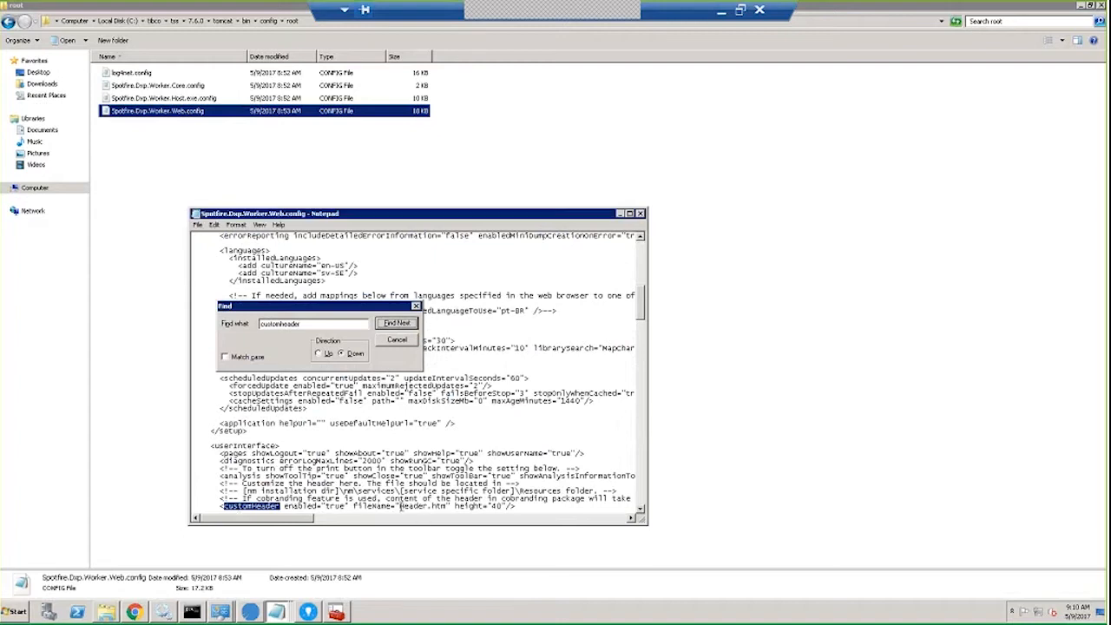
double_click(401, 507)
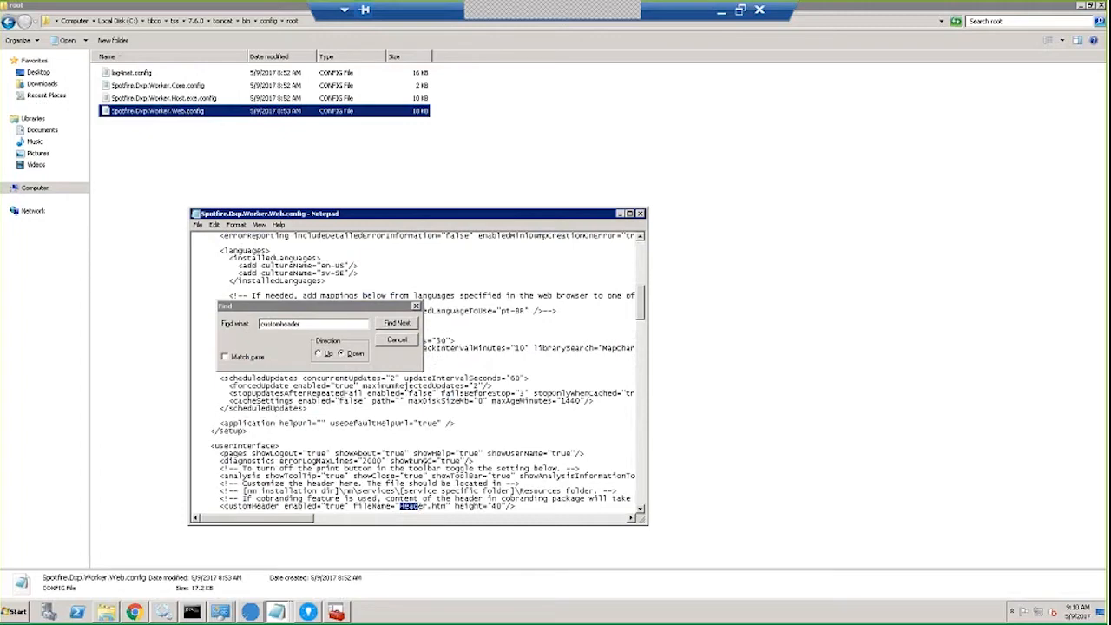
click(630, 214)
click(385, 337)
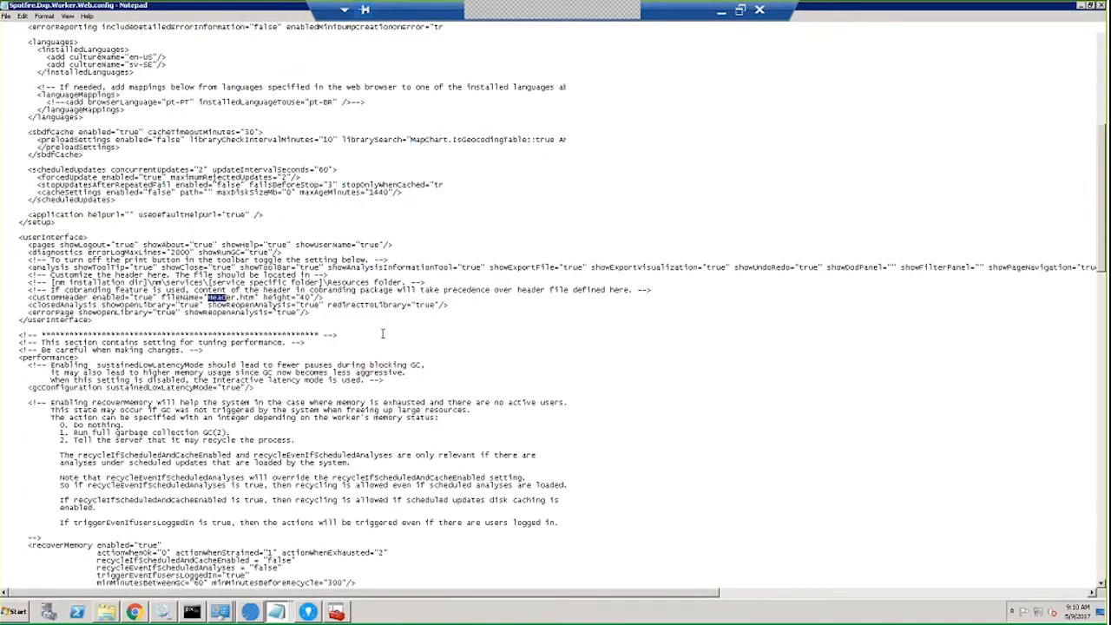
drag(28, 298, 230, 302)
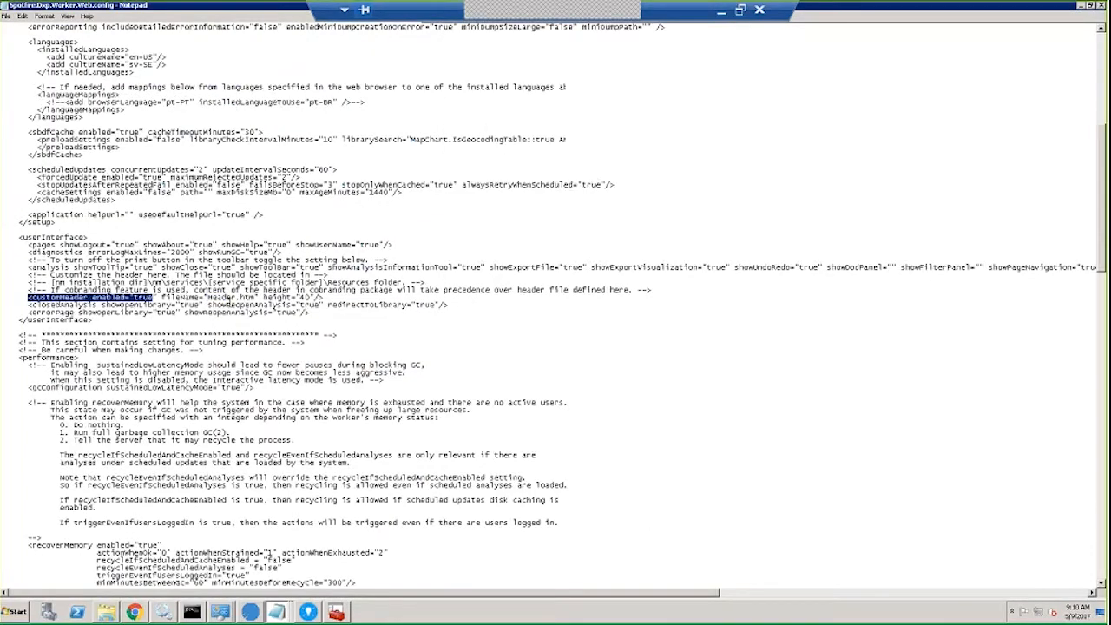
key(shift+End)
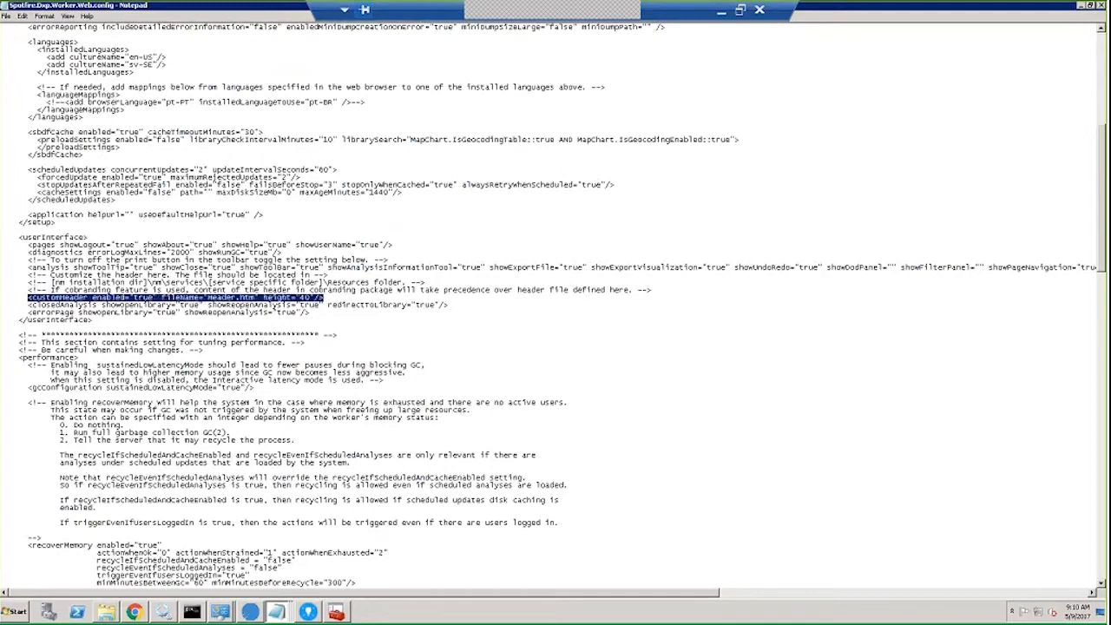
click(193, 613)
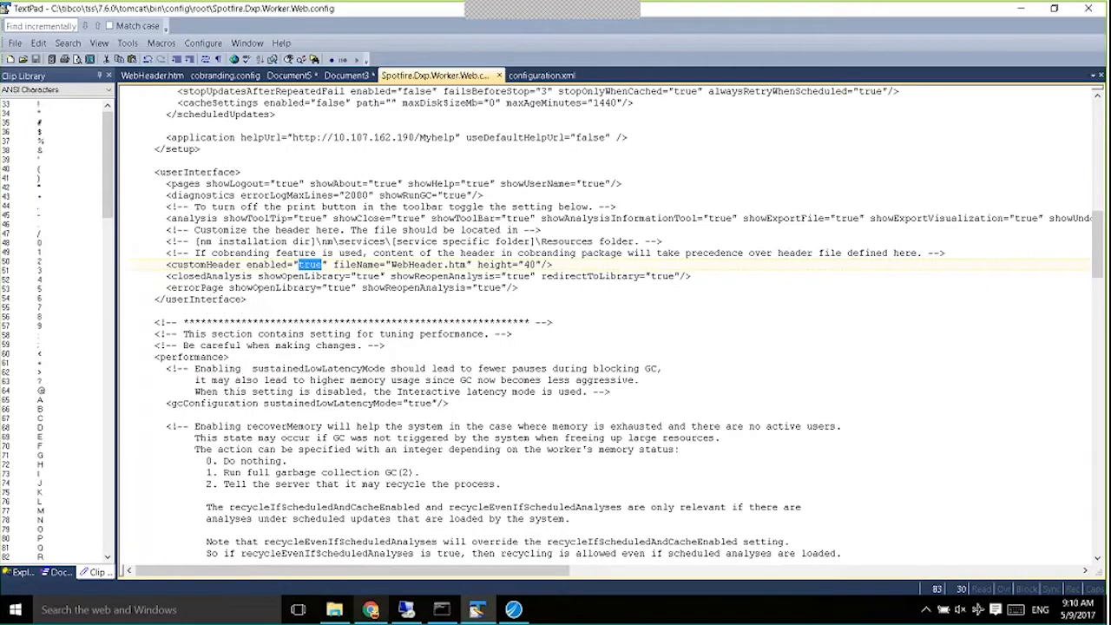
Close the EMP analysis and confirm WEB_PLAYER's Nodes & Services configuration reads 'custom header enabled'.
click(371, 610)
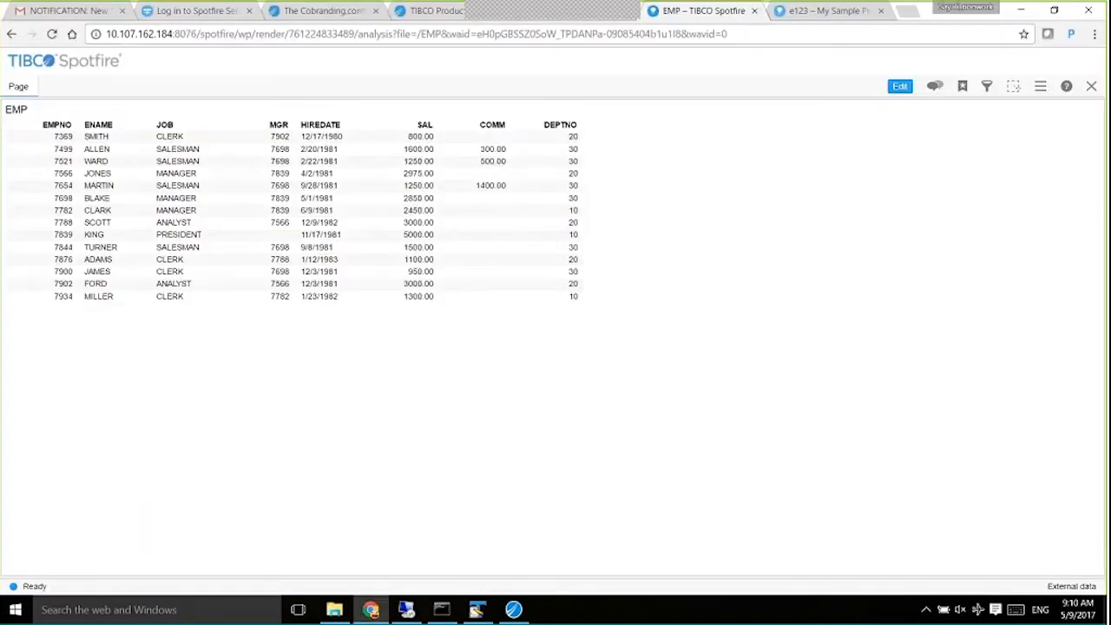
click(1092, 86)
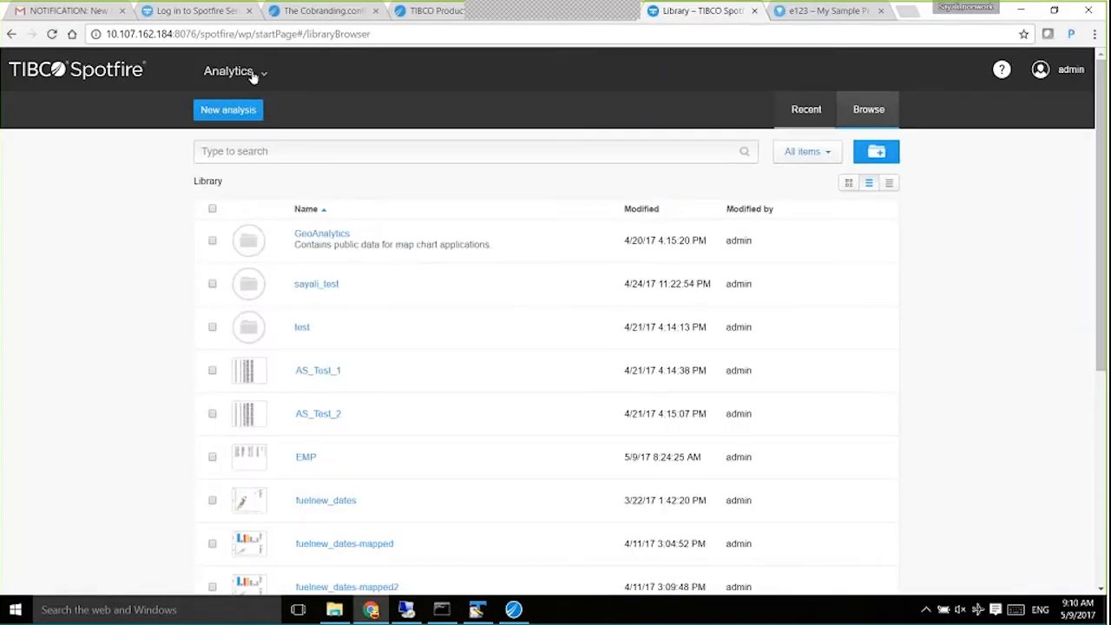
click(253, 77)
click(198, 250)
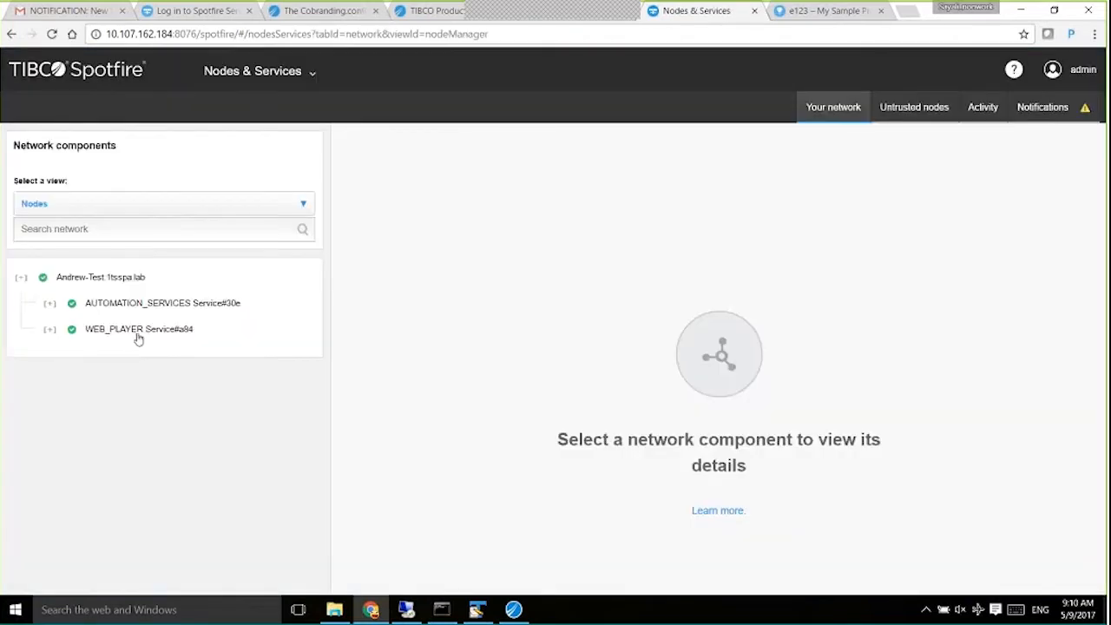
click(137, 334)
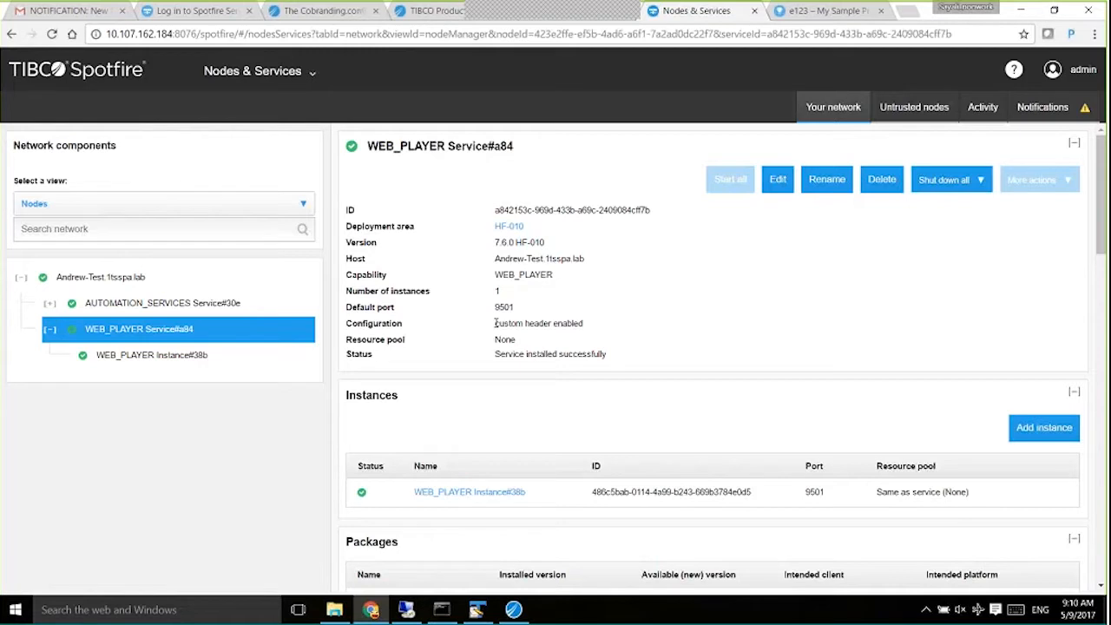
drag(496, 323, 588, 323)
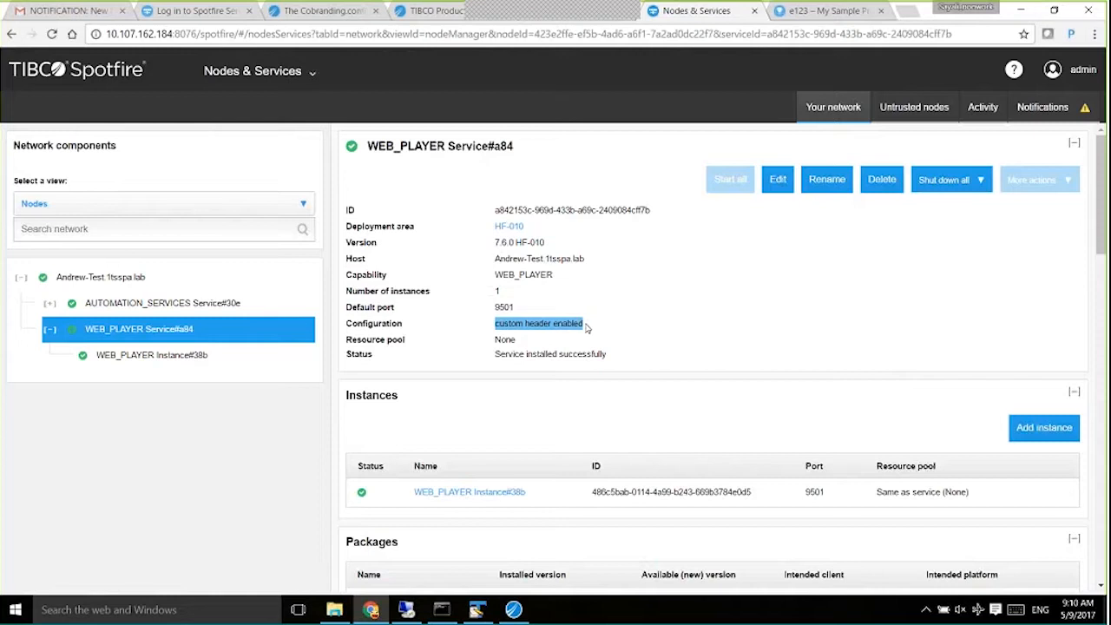
click(816, 12)
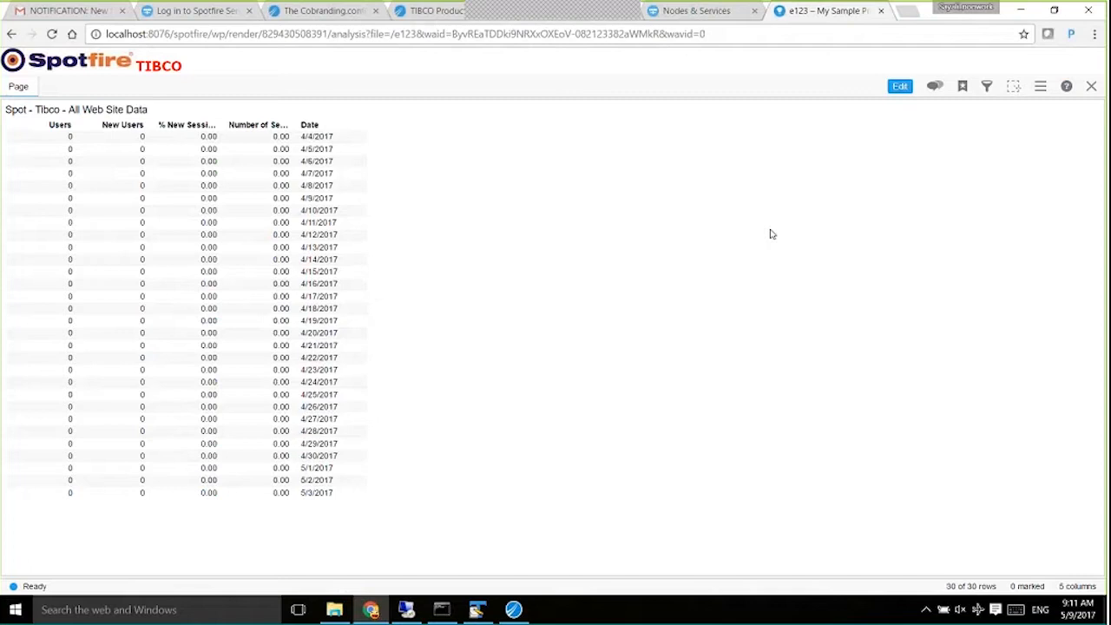
Switch to File Explorer showing C:\mycobranding with WebHeader.htm, cobranding.config and mycobranding.spk.
click(334, 610)
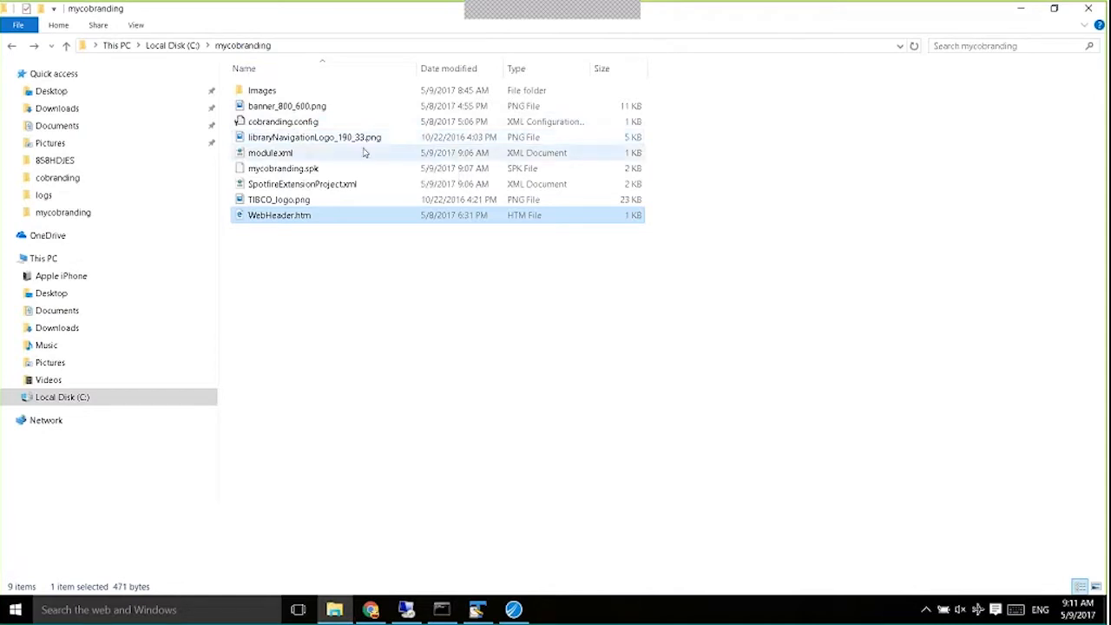
Open cobranding.config in TextPad and select the </logo> tag around banner_800_600.png.
right_click(300, 126)
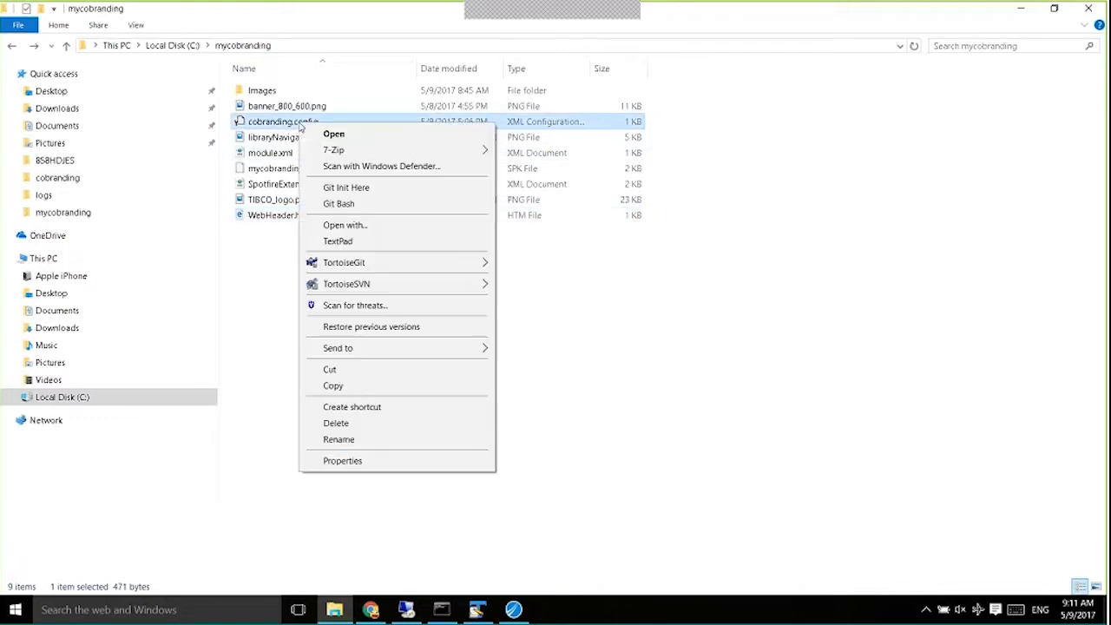
click(340, 241)
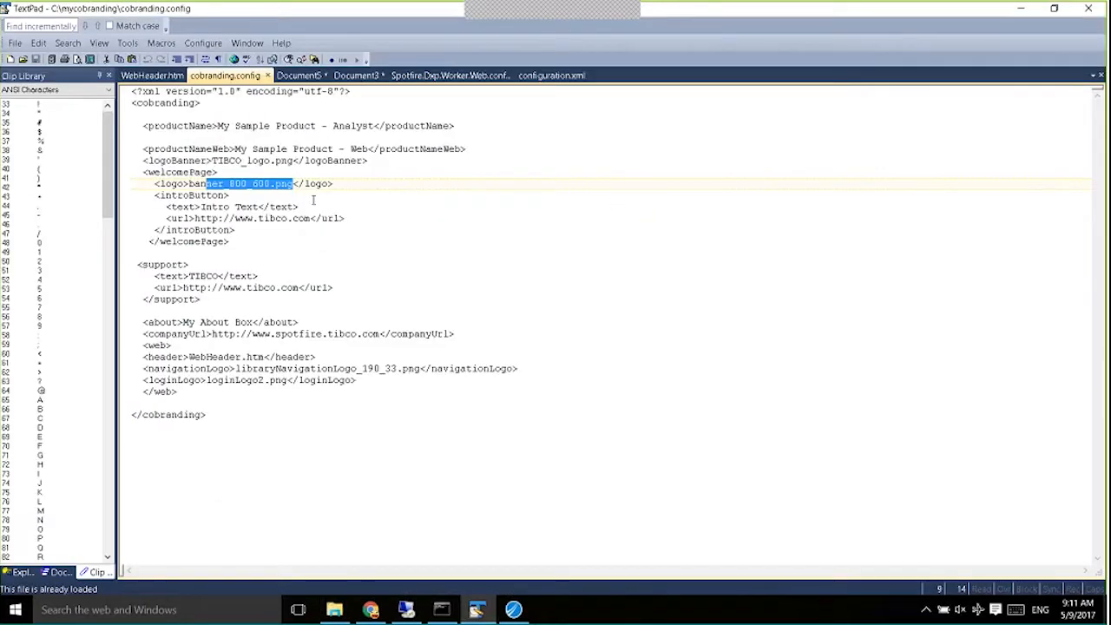
drag(298, 184, 333, 184)
key(shift+Left)
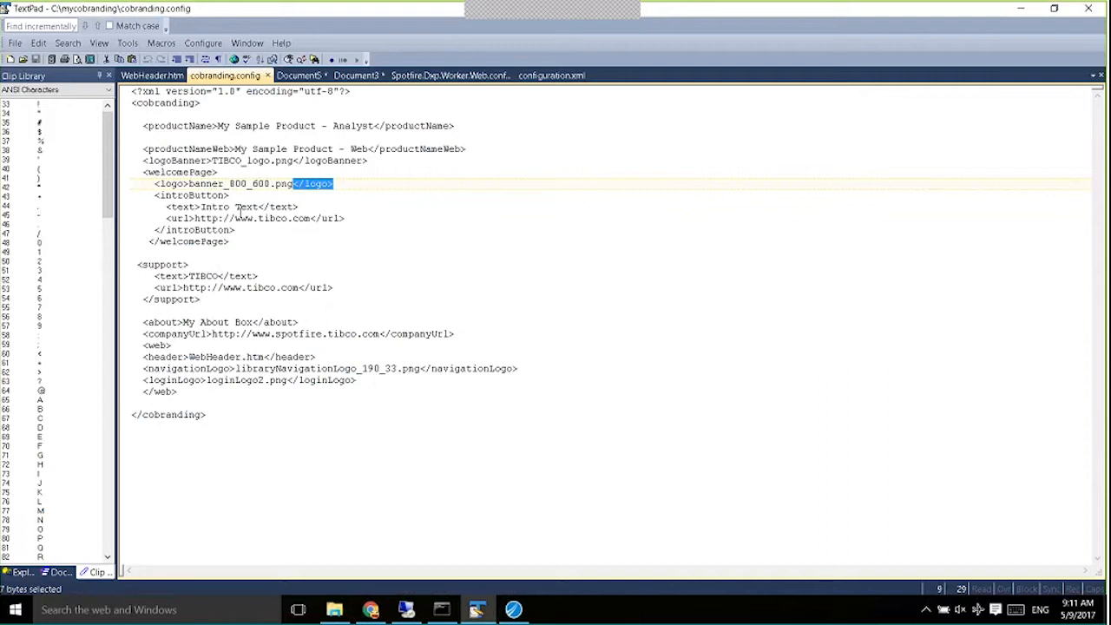
click(473, 612)
click(512, 612)
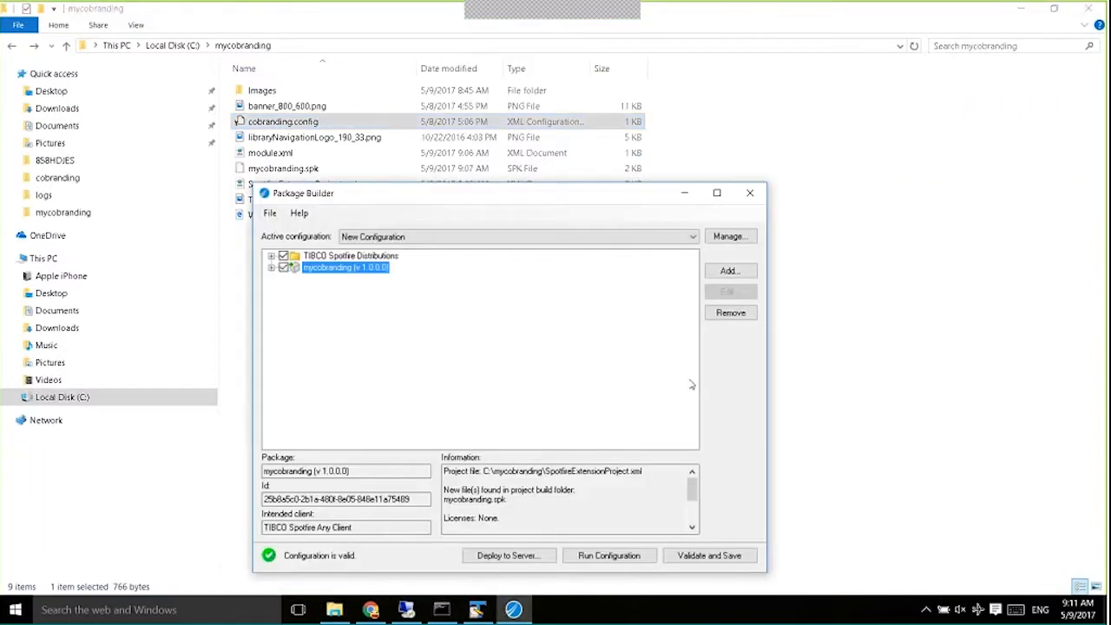
Expand the mycobranding package and open its mycobranding project for editing.
click(271, 268)
click(356, 279)
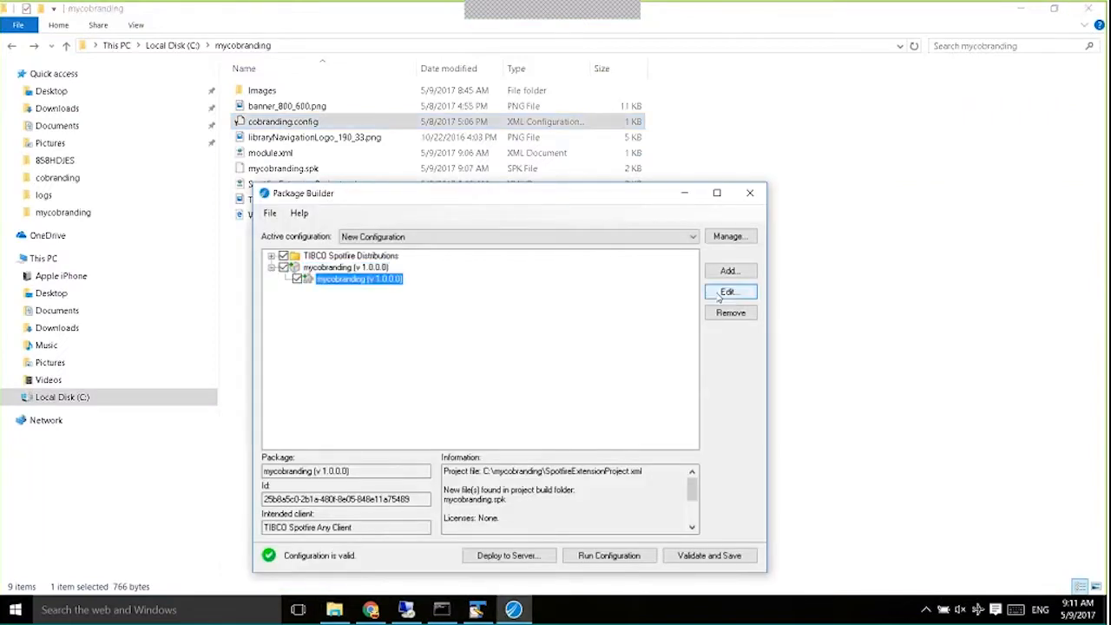
click(719, 295)
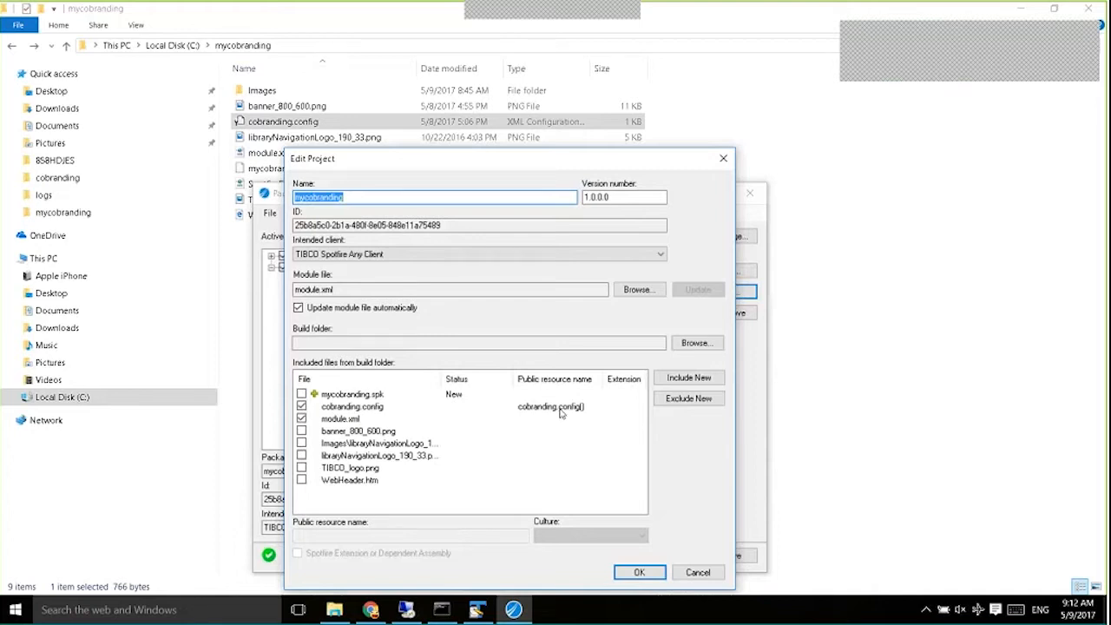
Launch Spotfire.Dxp.exe from the DXPClient_76 folder on Local Disk (C:).
click(169, 47)
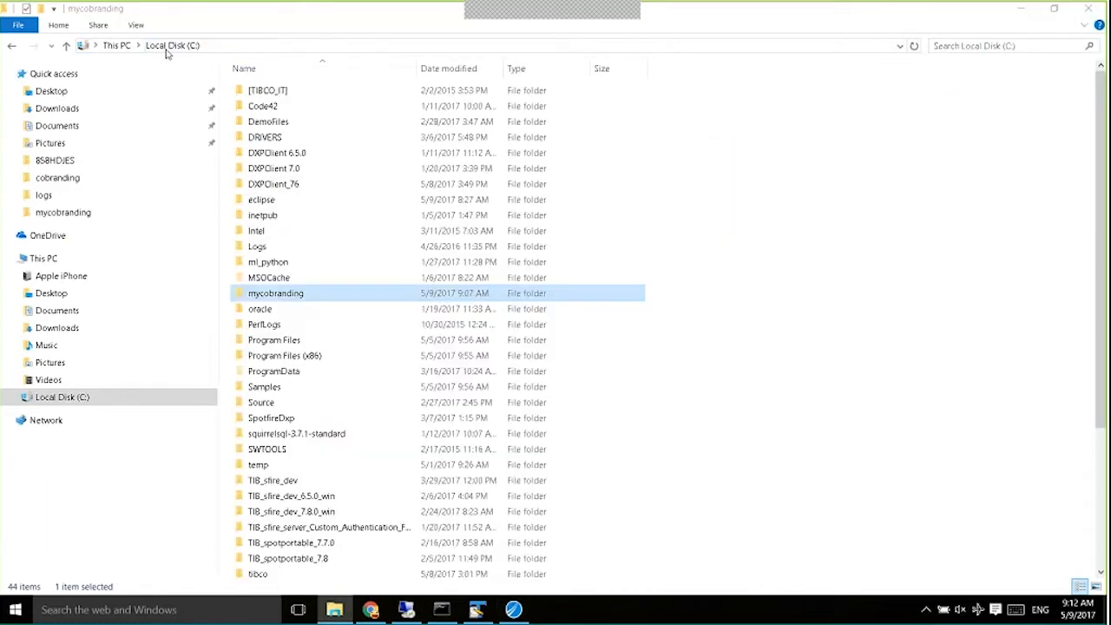
double_click(272, 185)
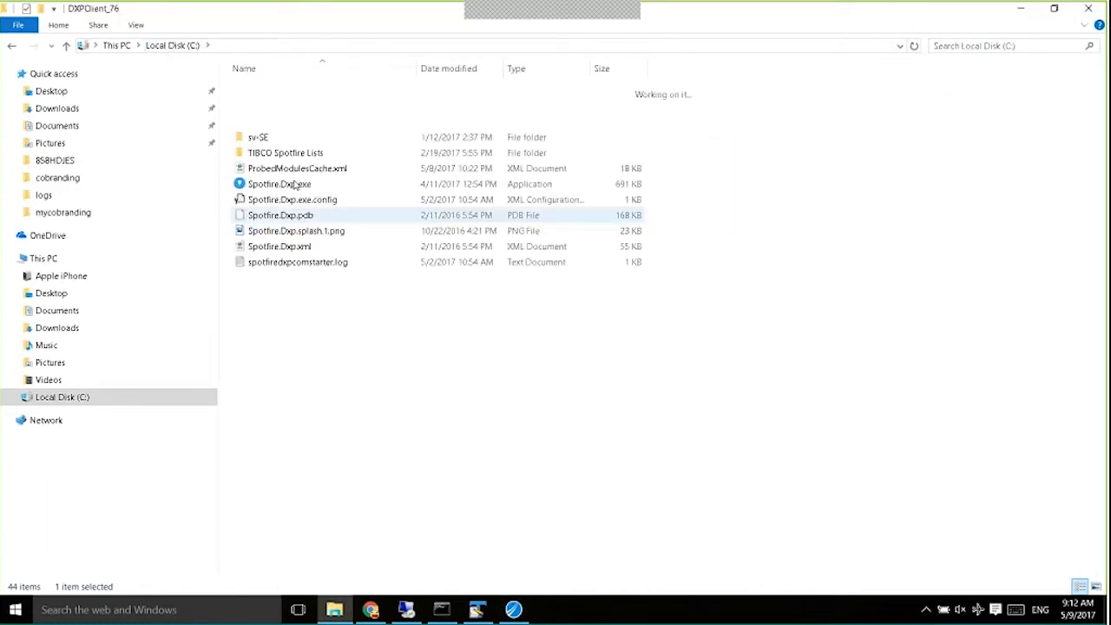
double_click(294, 185)
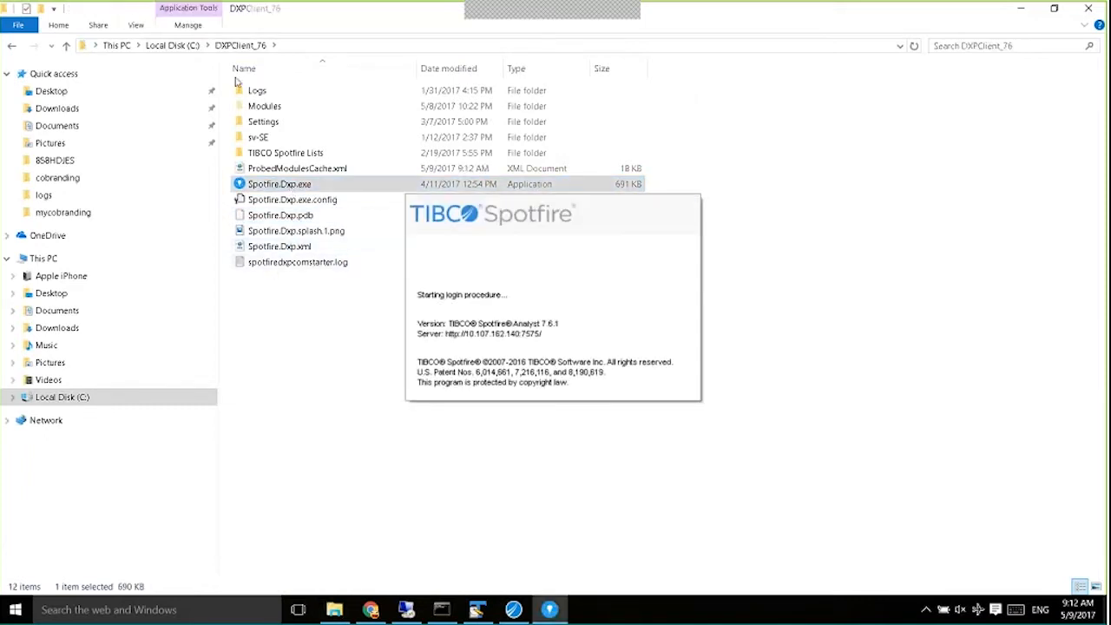
Log in with the username and password, and postpone the offered update with Later.
text(admin)
key(Tab)
text(admin)
key(Return)
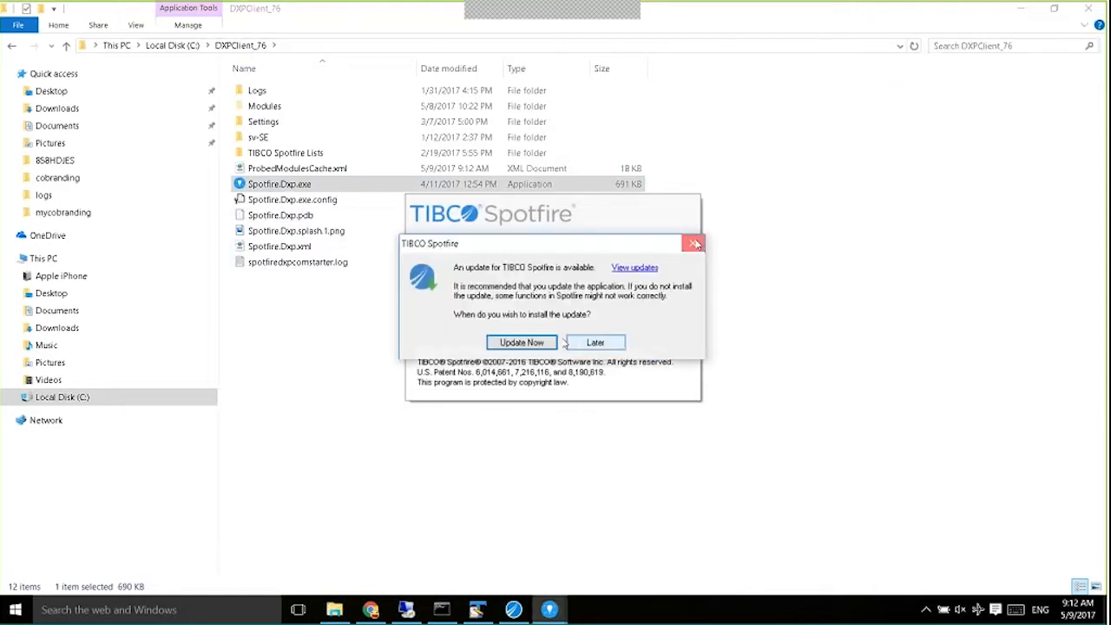
click(595, 345)
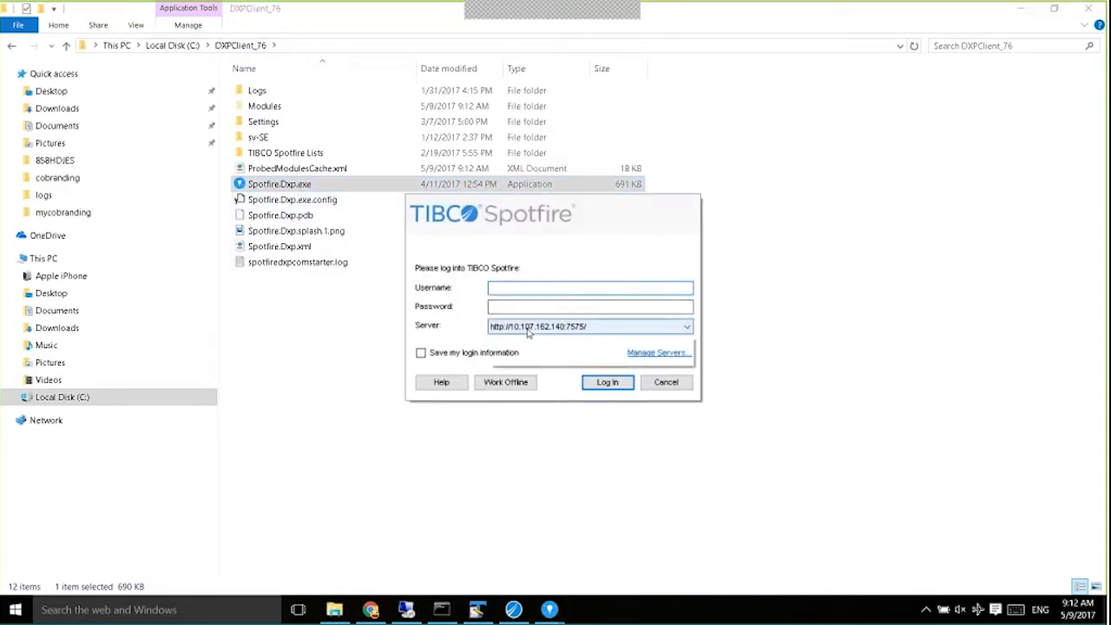
click(529, 327)
click(526, 350)
click(508, 290)
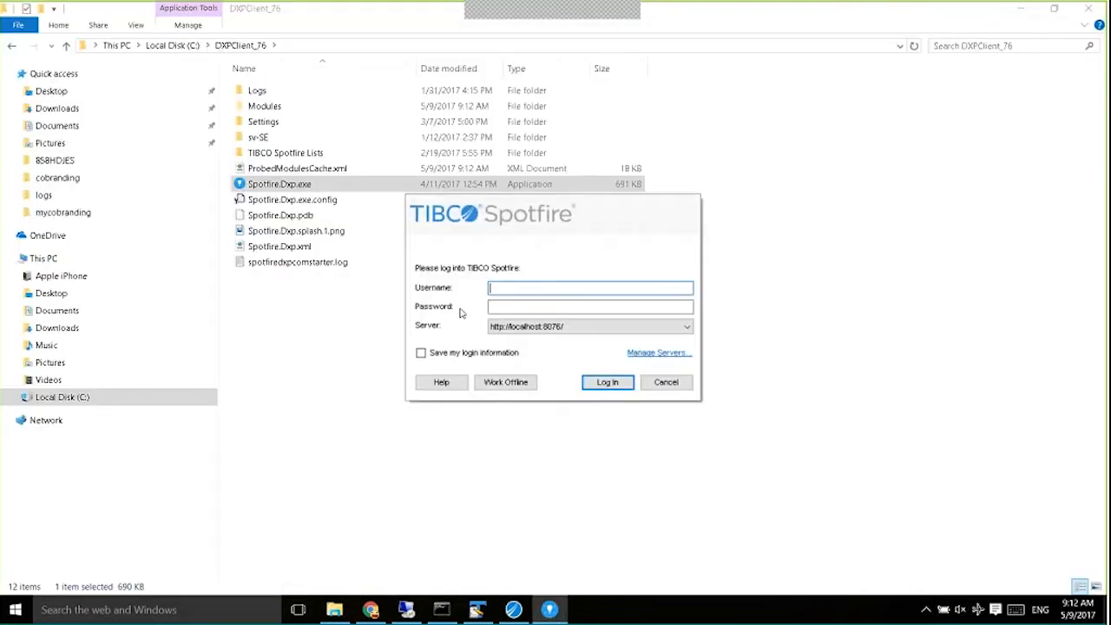
text(admin)
key(Tab)
text(admin)
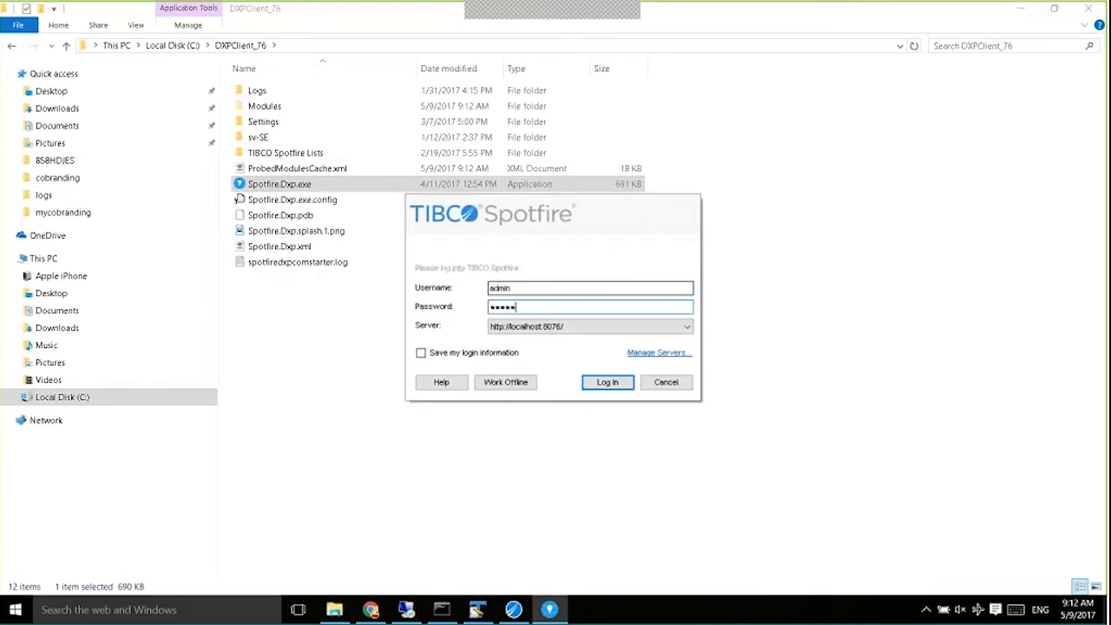
key(Return)
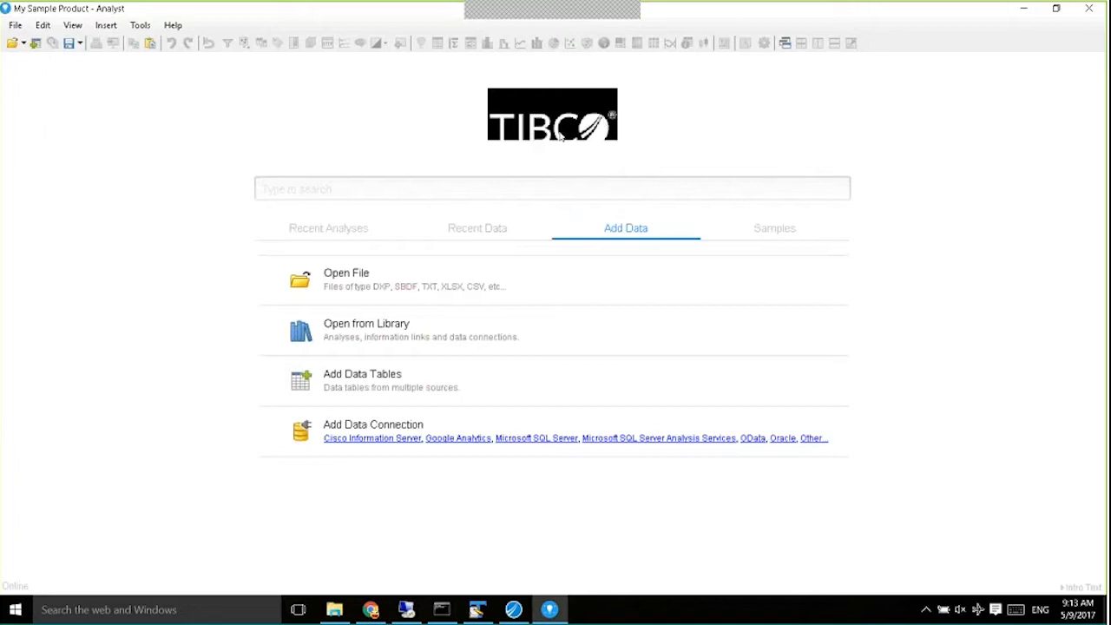
View Help > My About Box showing version 7.6.1 HF-016, then close it.
click(172, 25)
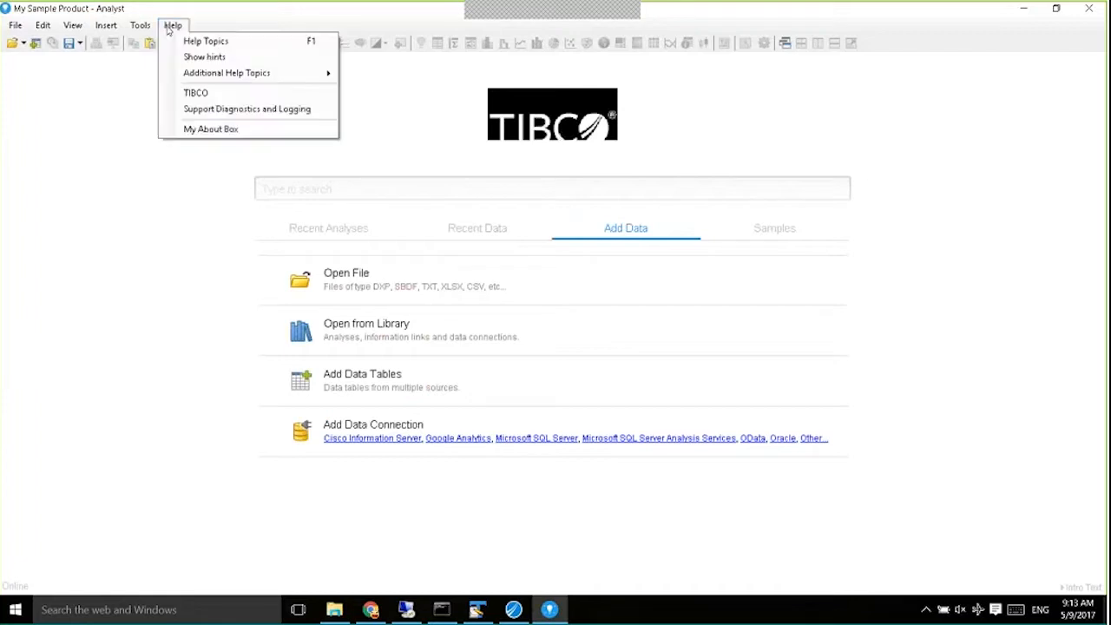
click(223, 132)
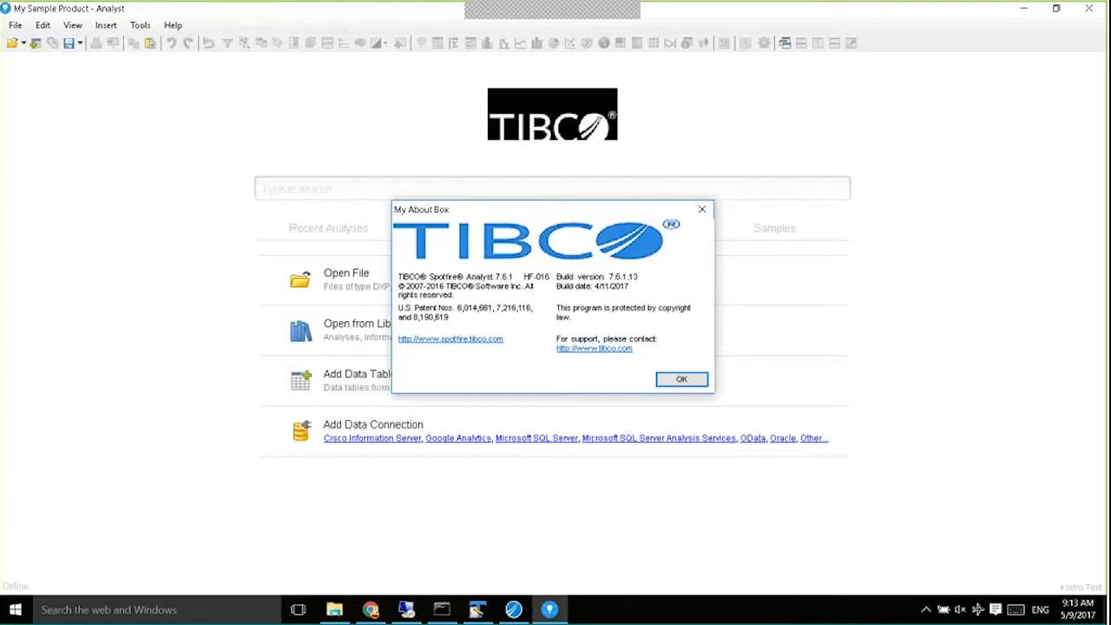
click(670, 384)
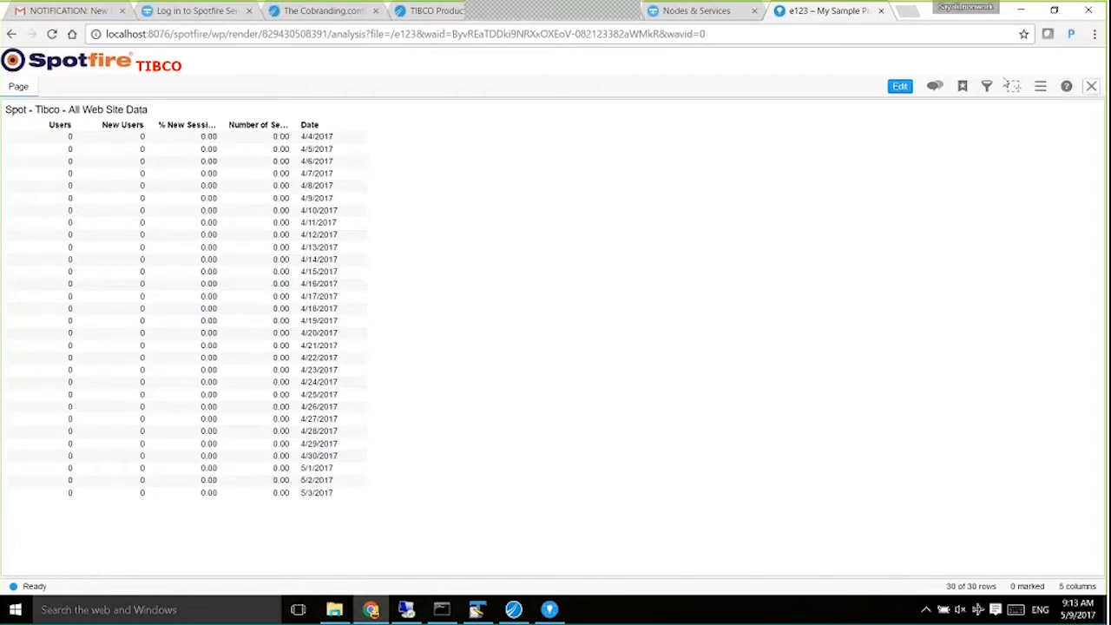
Close e123 and open Help, showing the Agile Reporting manual at 10.107.162.190/Myhelp.
click(1092, 86)
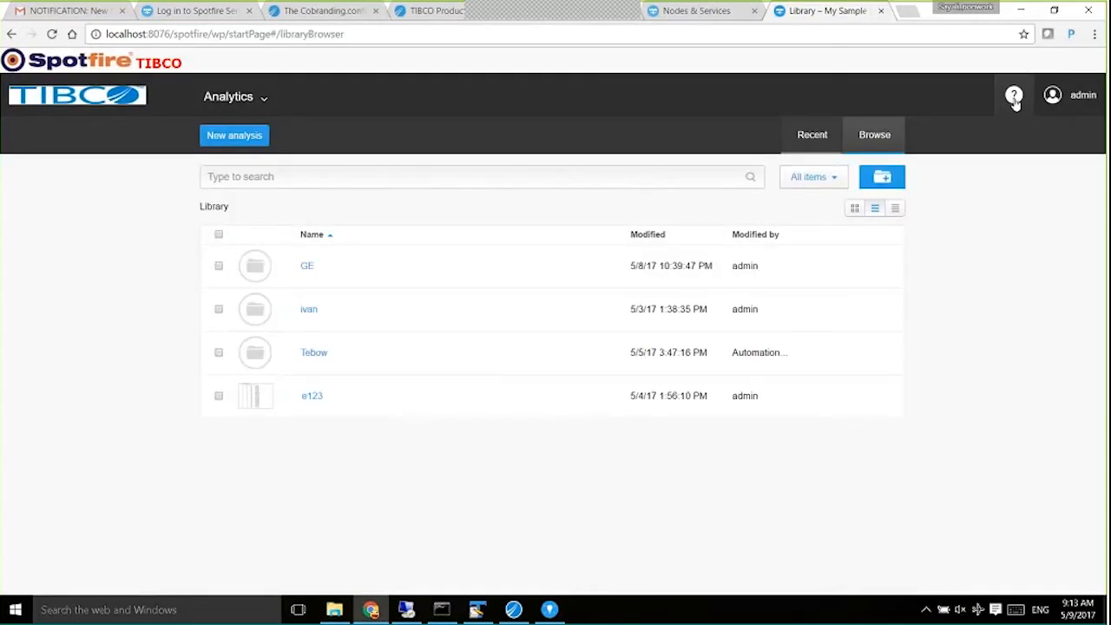
click(1014, 96)
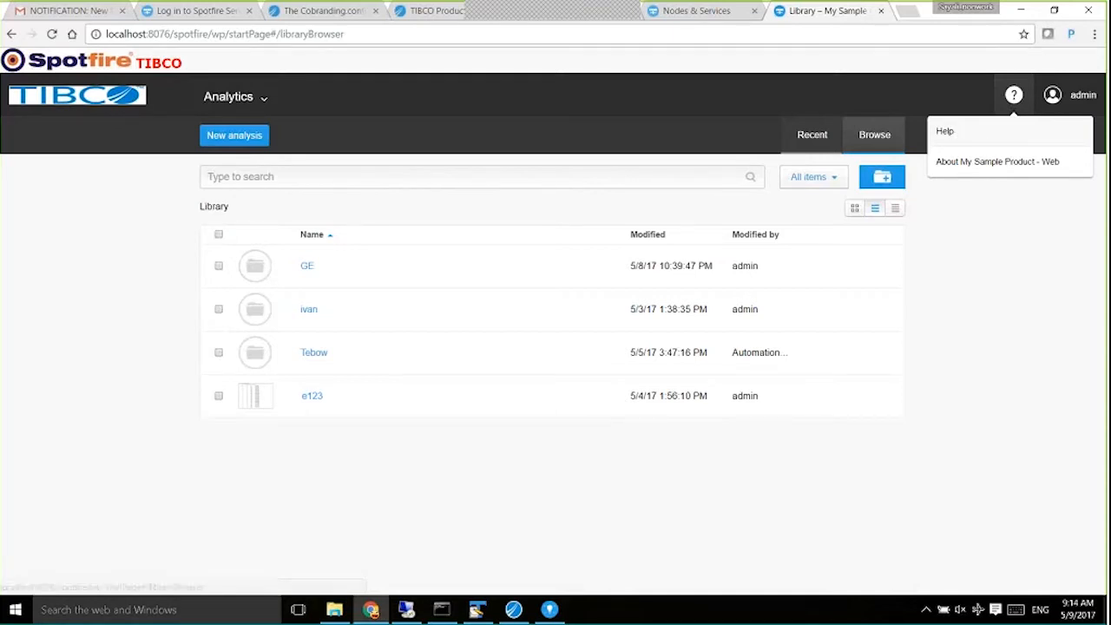
click(959, 132)
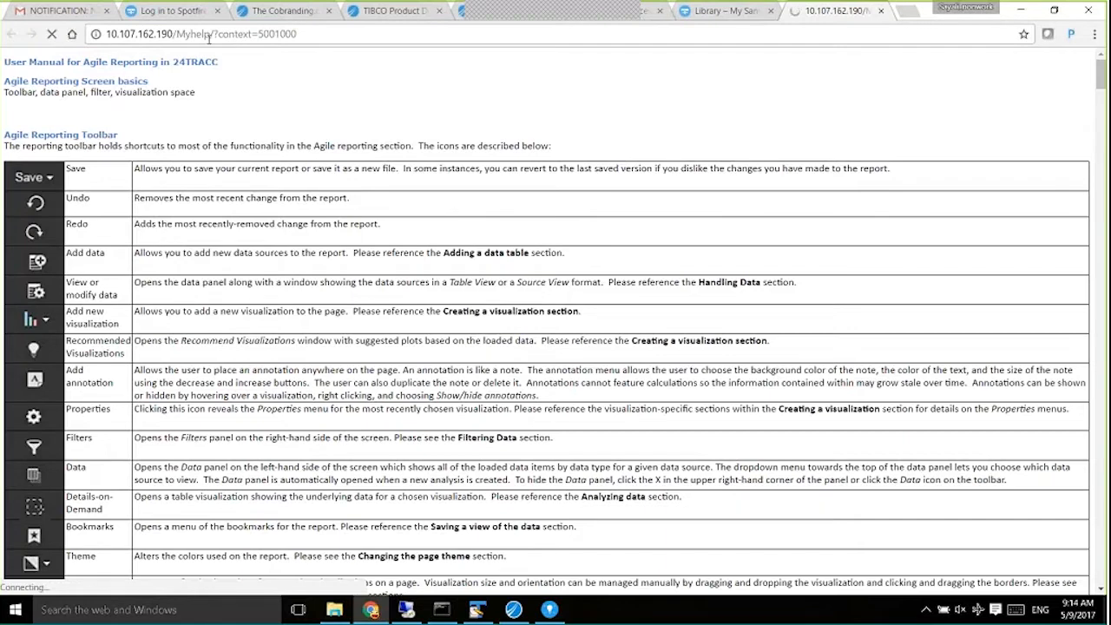
mouse_move(208, 34)
mouse_down()
mouse_move(130, 34)
mouse_move(208, 38)
mouse_up()
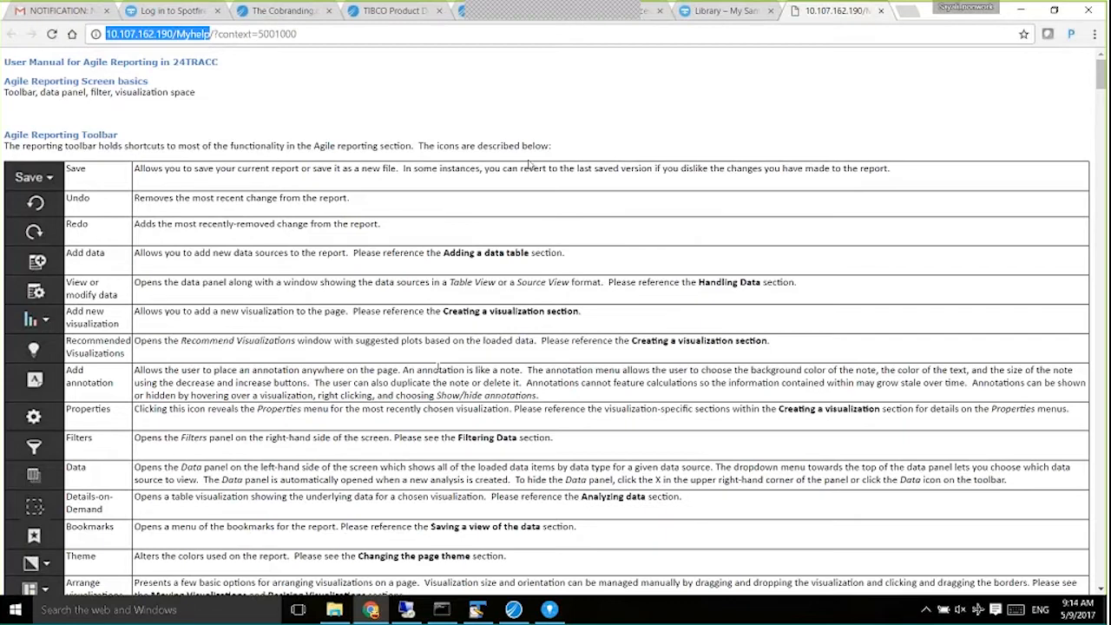
click(478, 611)
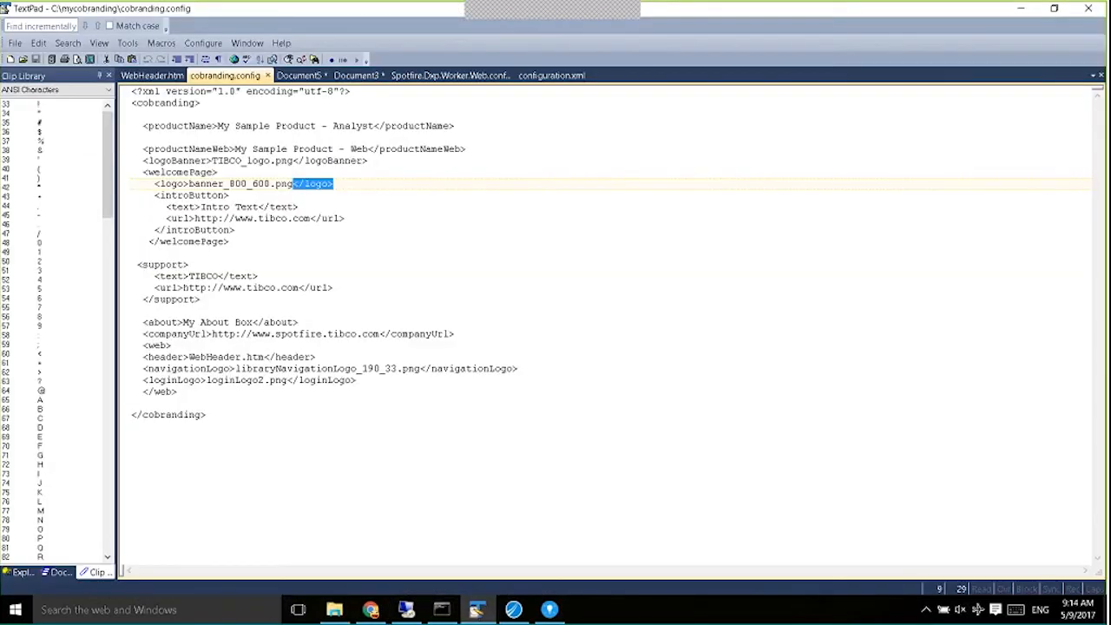
In configuration.xml, highlight the custom help-base-url and use-default-help-base-url false lines.
click(551, 76)
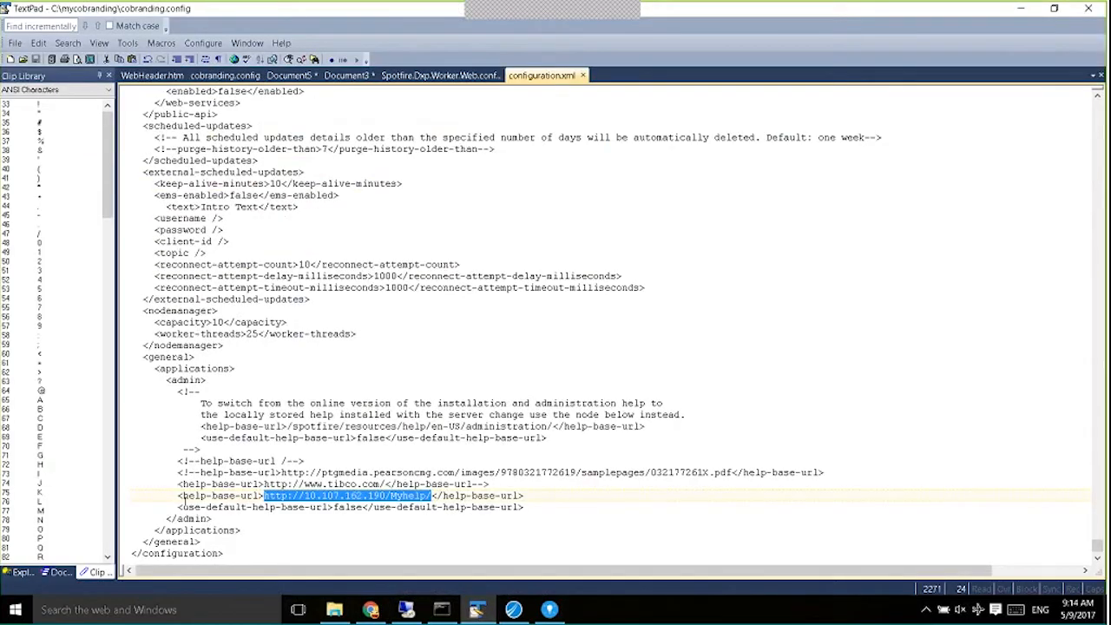
click(335, 507)
drag(343, 508, 363, 507)
drag(176, 507, 425, 507)
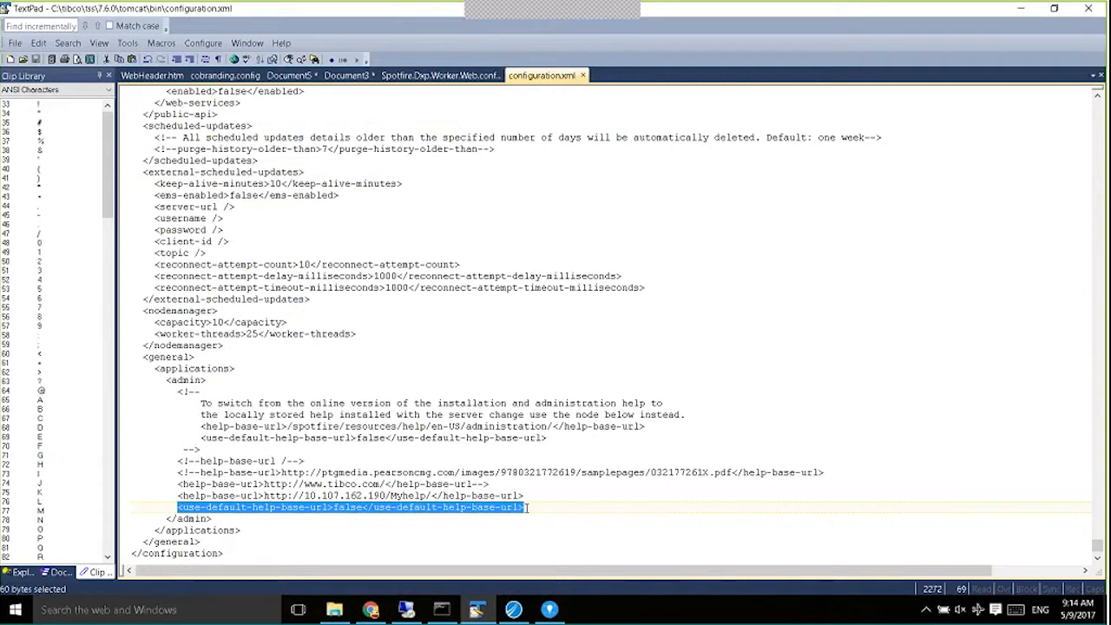
click(177, 496)
drag(179, 497, 316, 497)
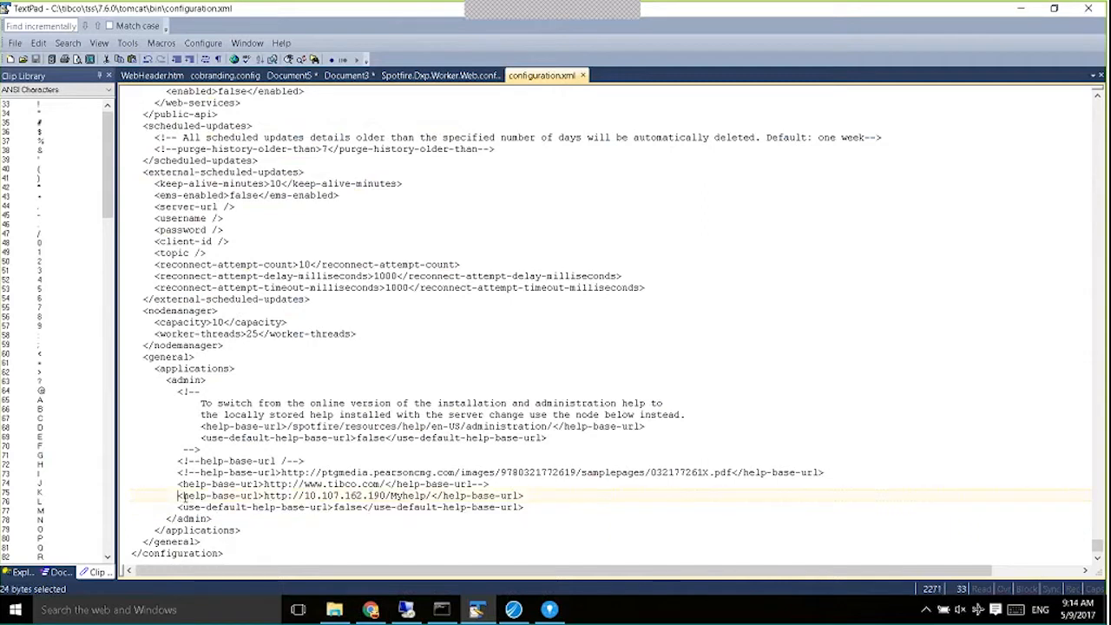
drag(177, 495, 523, 494)
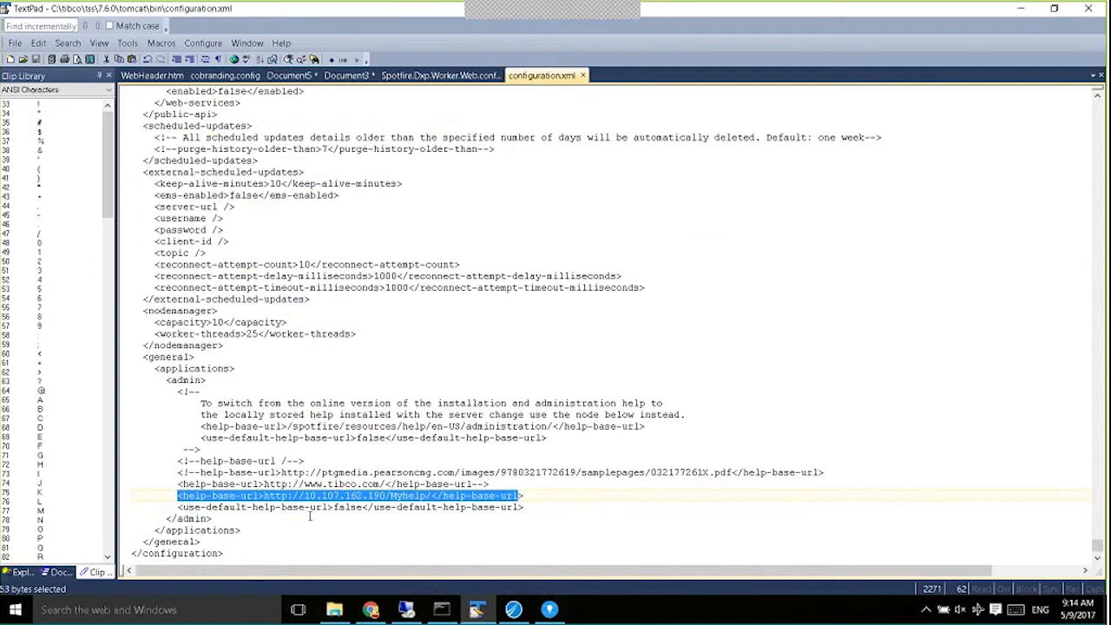
drag(182, 507, 263, 496)
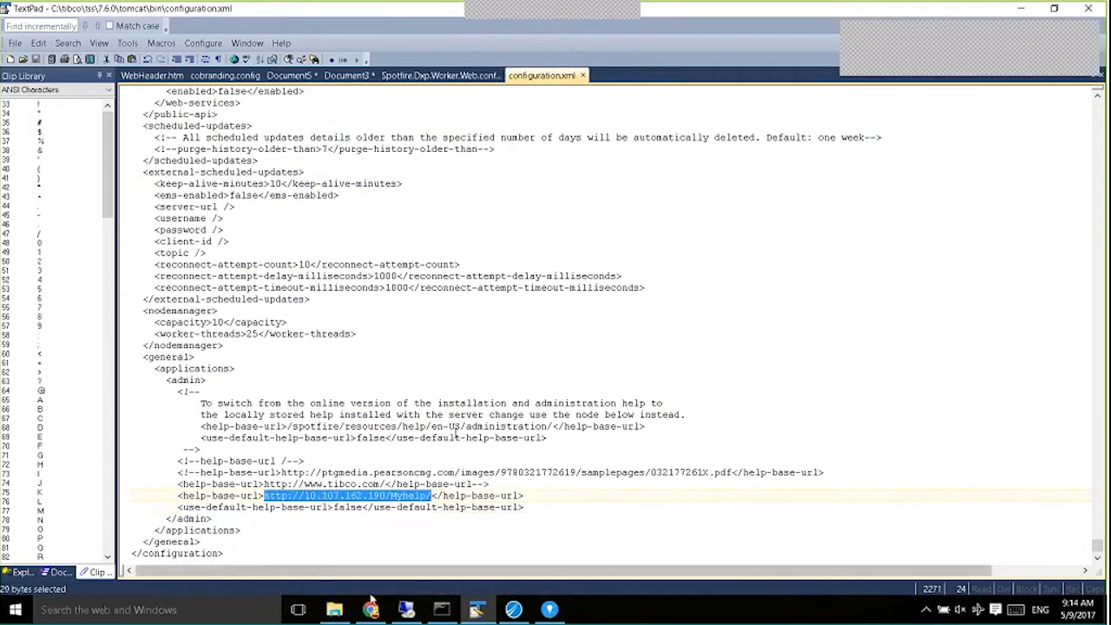
Check the helpUrl in Spotfire.Dxp.Worker.Web.config, then return to the Chrome library tab.
click(449, 76)
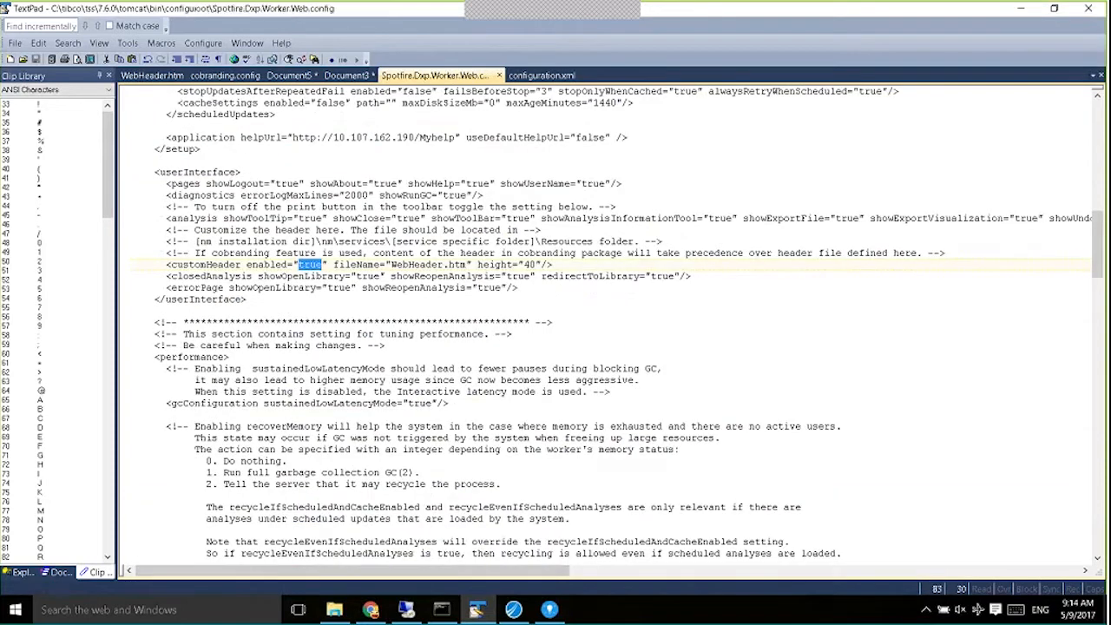
click(371, 610)
click(725, 10)
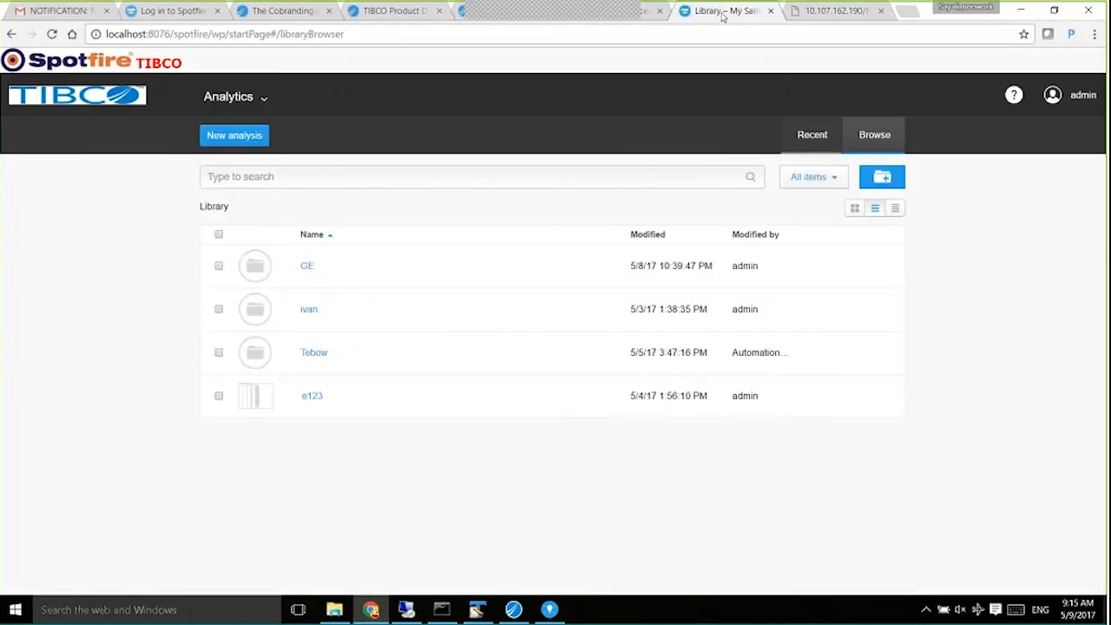
Reopen e123 from the Analytics library and open its User's guide.
click(247, 99)
click(208, 142)
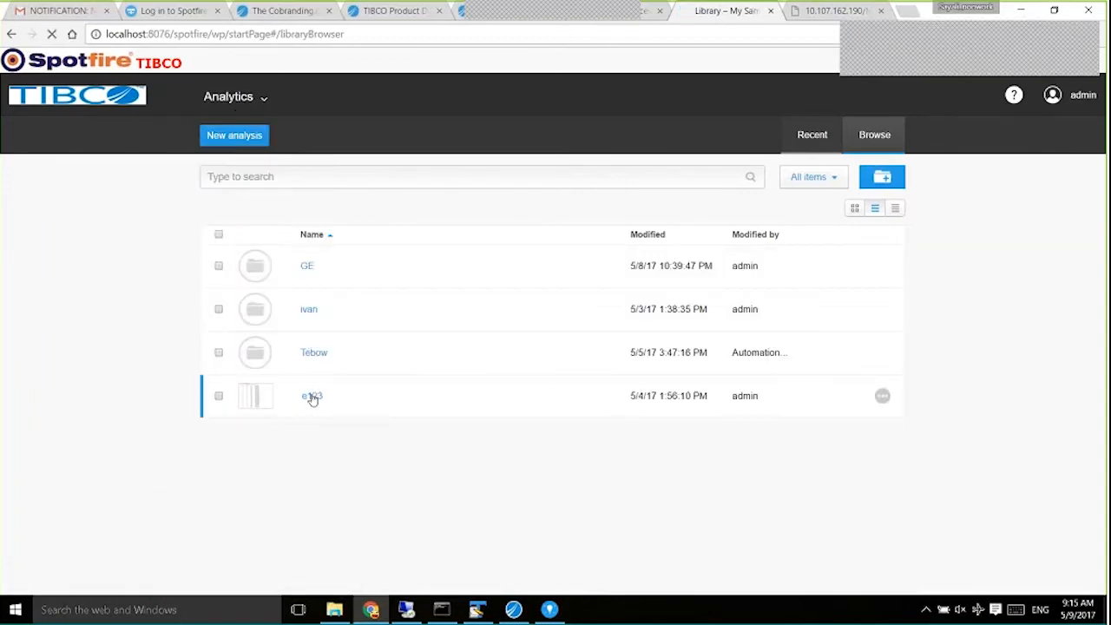
click(311, 395)
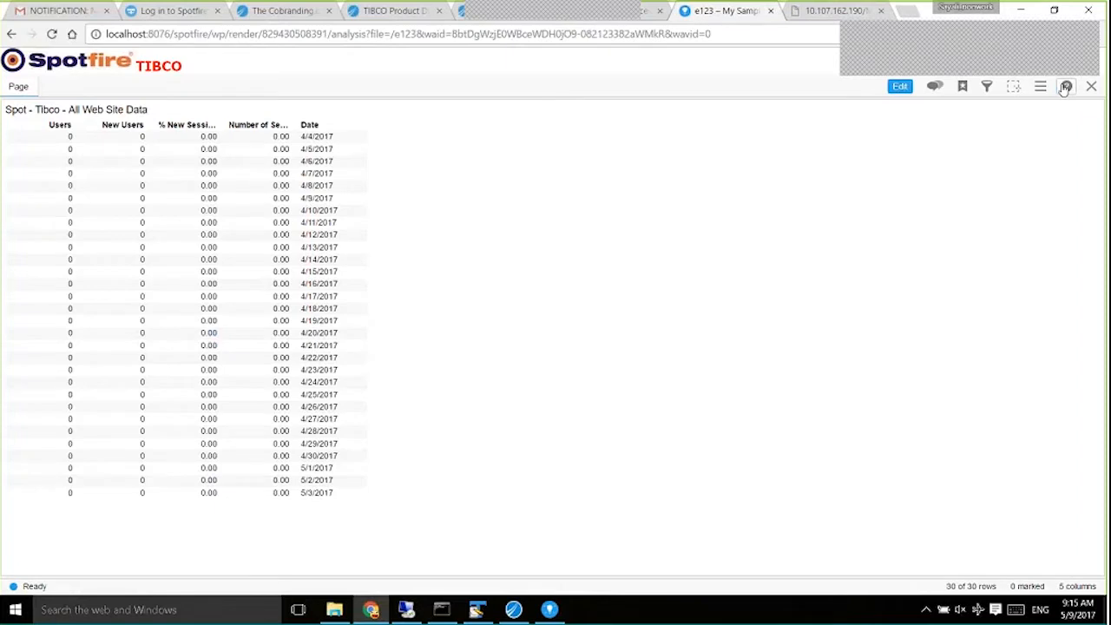
click(1066, 85)
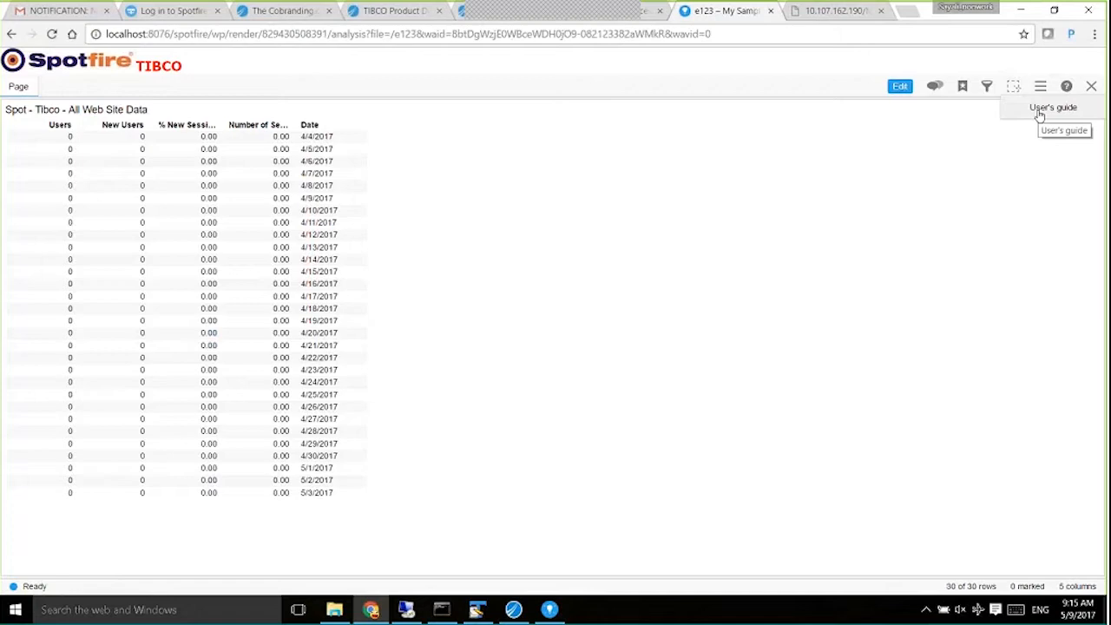
click(1039, 112)
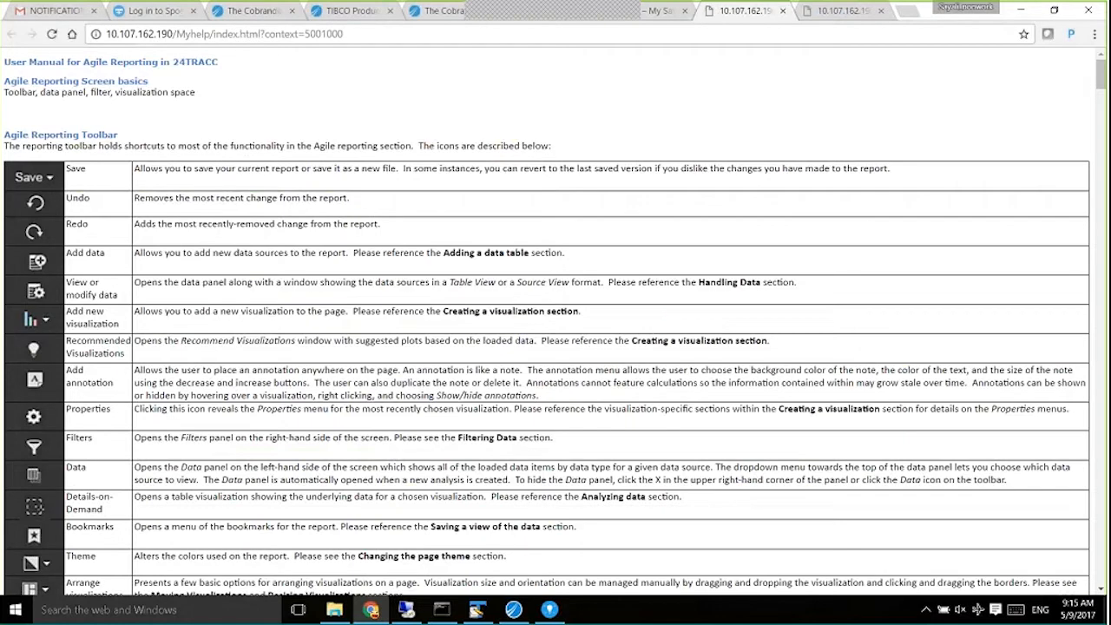
Select the toolbar description rows in the manual, then move to the Cobranding.config Template docs.
drag(211, 181, 372, 395)
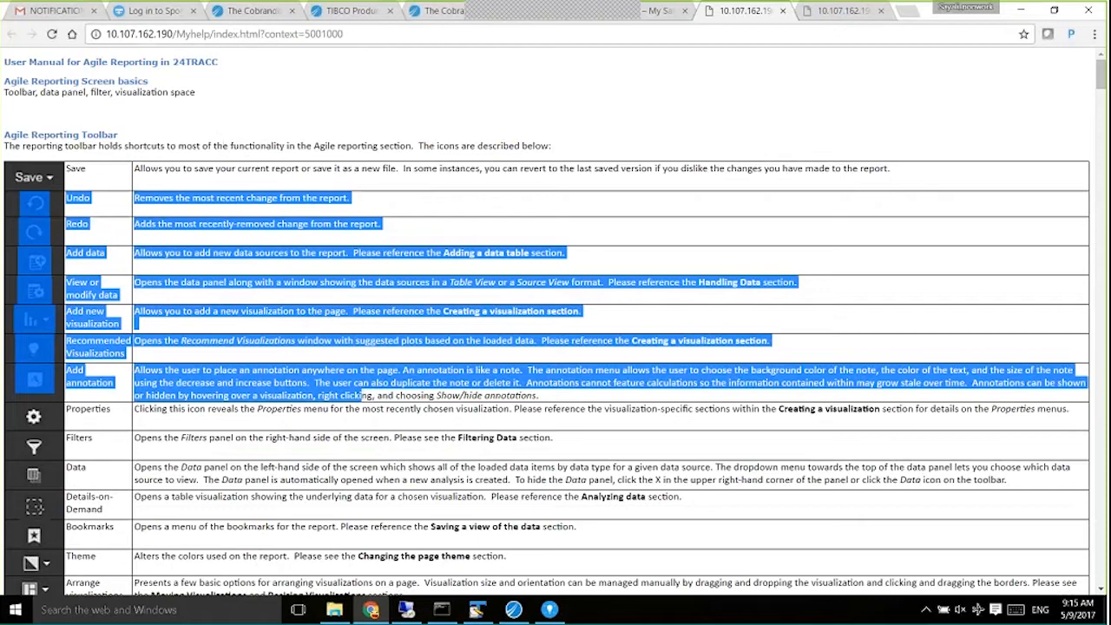
click(372, 396)
click(838, 10)
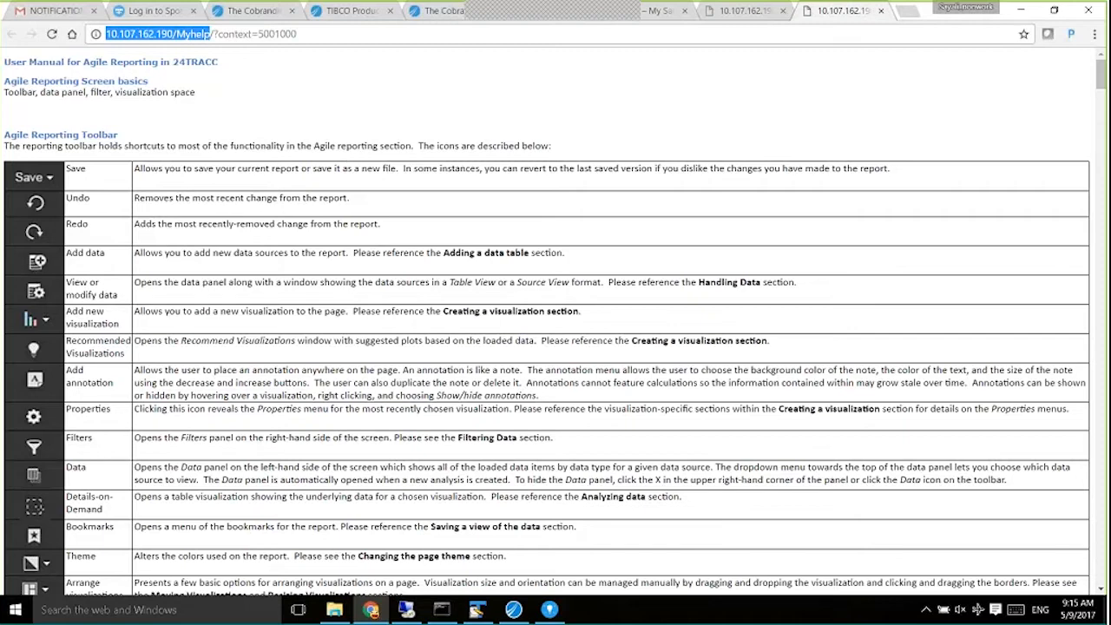
click(731, 12)
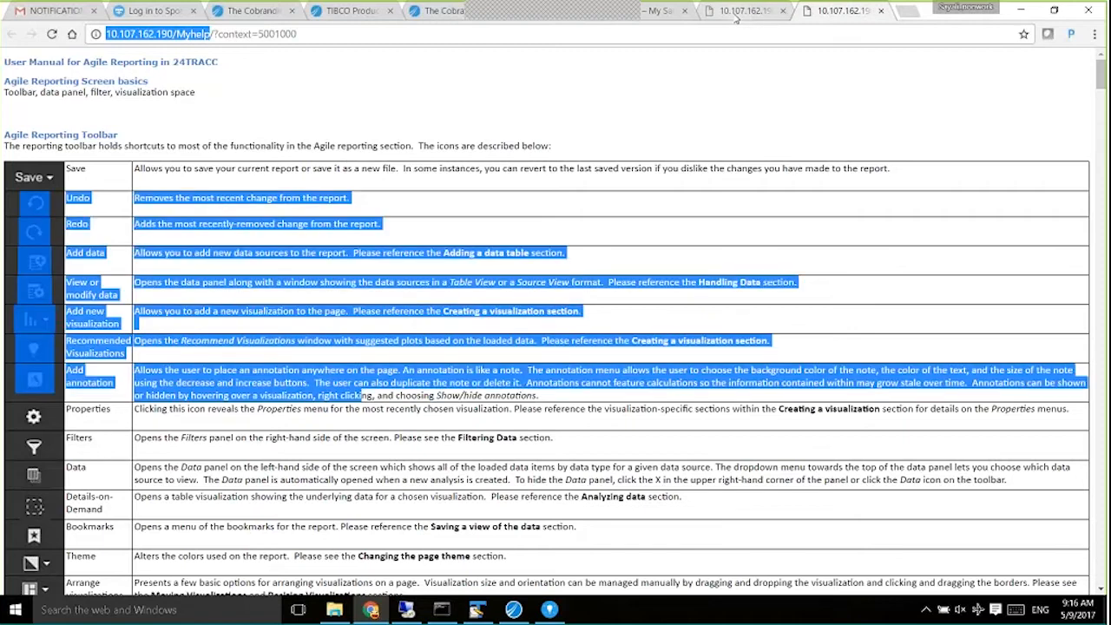
click(666, 12)
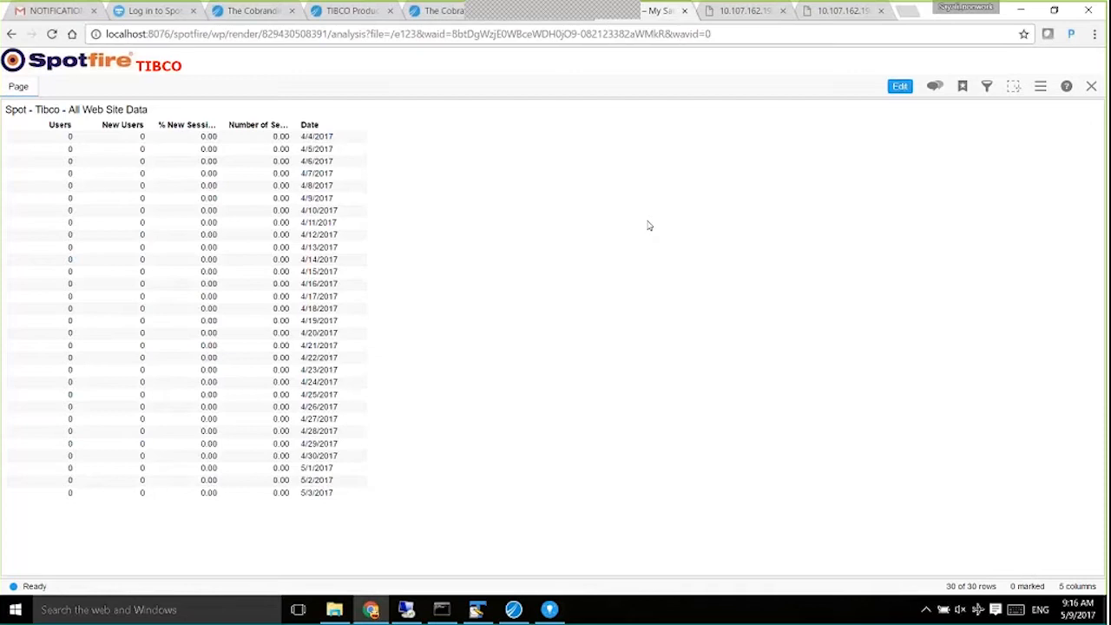
click(443, 12)
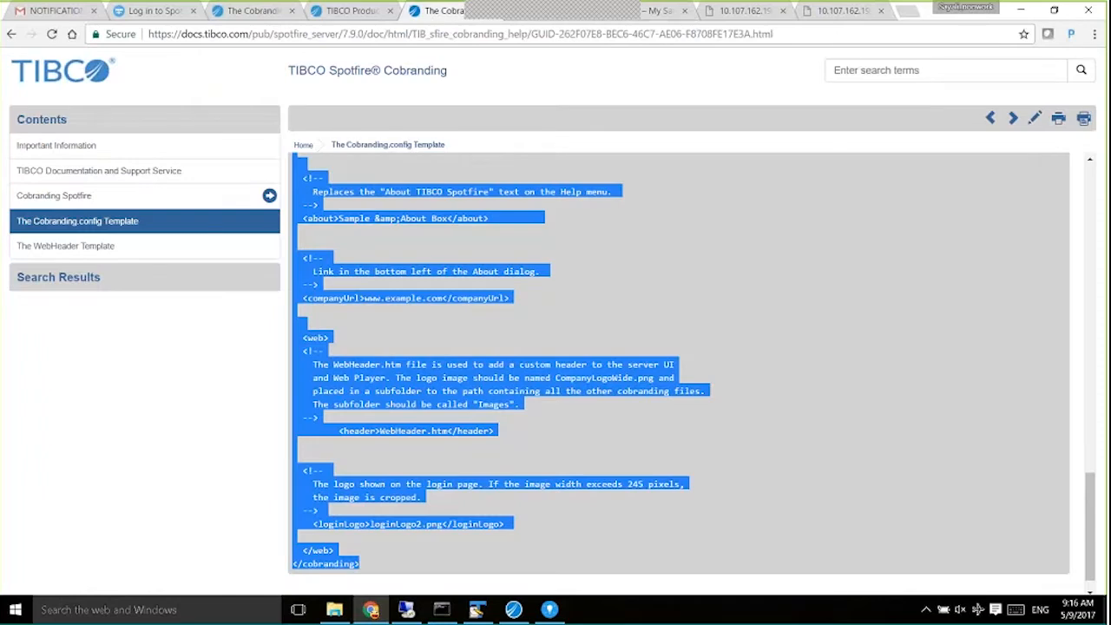
Close e123 and show WEB_PLAYER Service#8df under Nodes & Services.
click(658, 10)
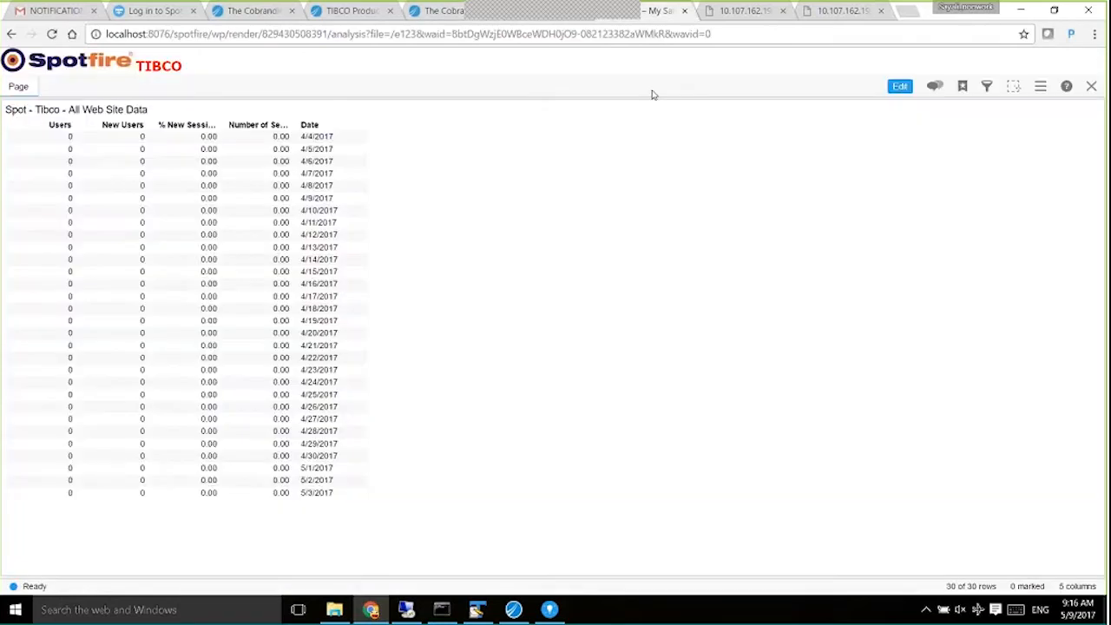
click(1091, 87)
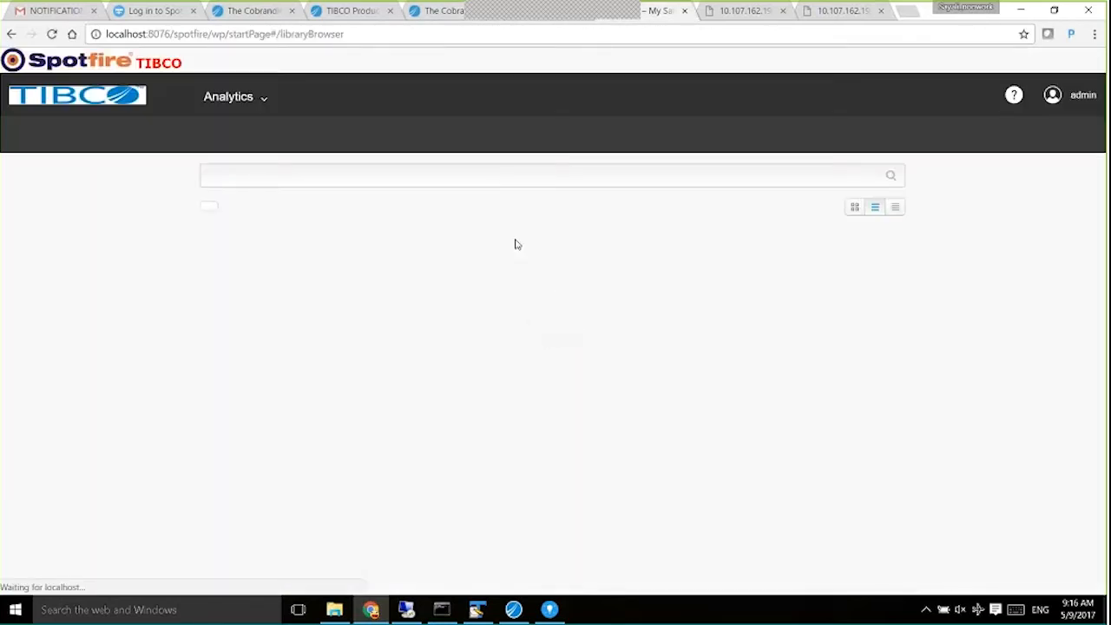
click(229, 97)
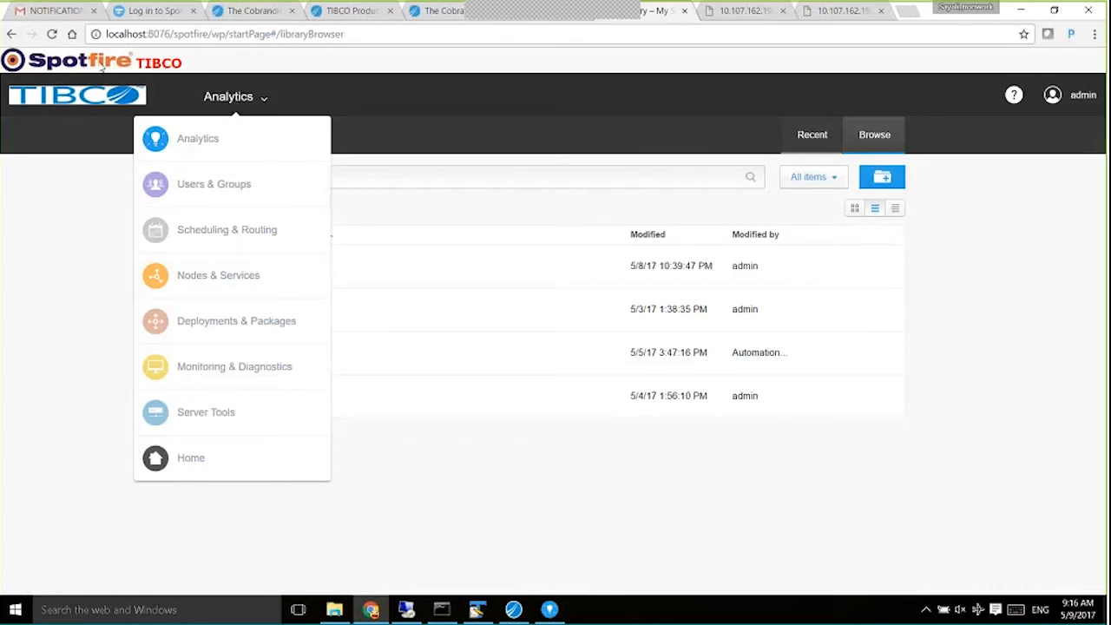
click(196, 276)
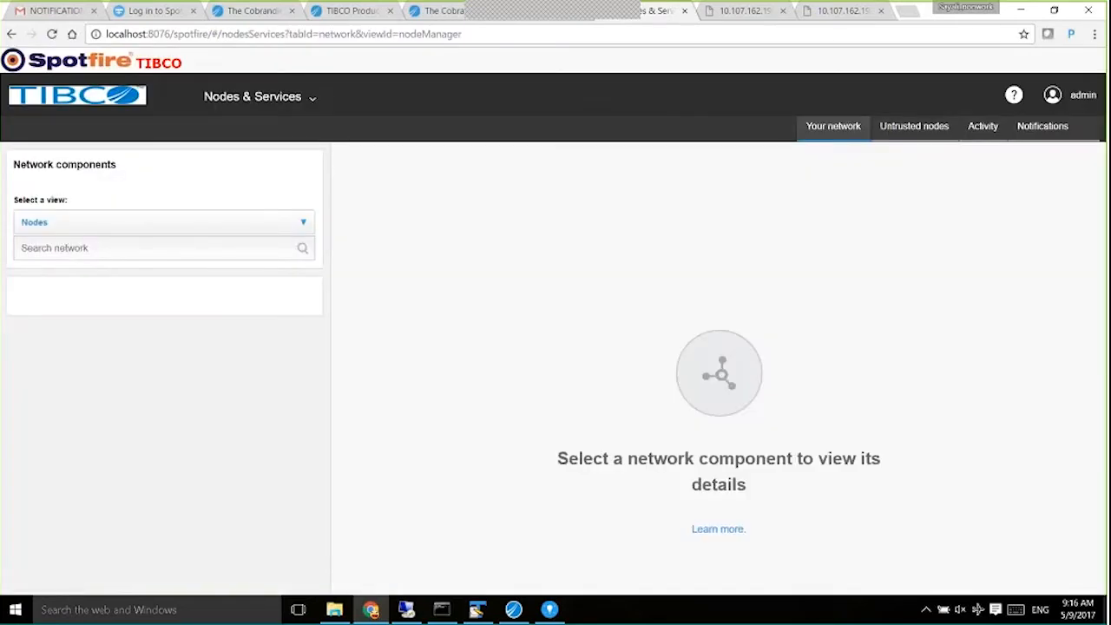
click(21, 297)
click(131, 350)
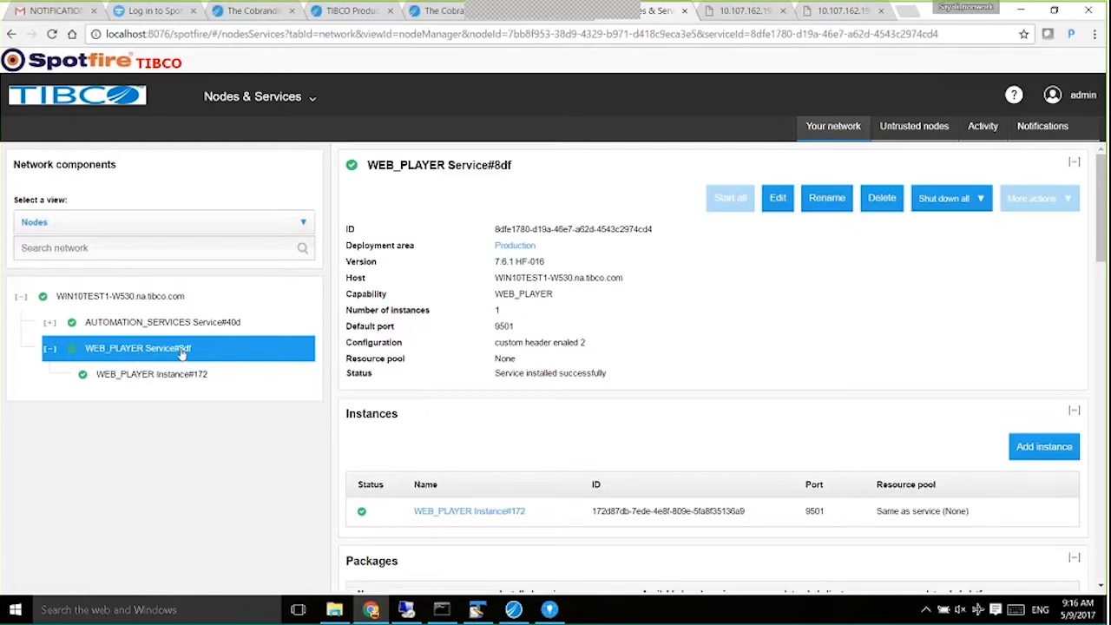
Display the WEB_PLAYER Instance#172 status details, then switch to File Explorer.
click(259, 97)
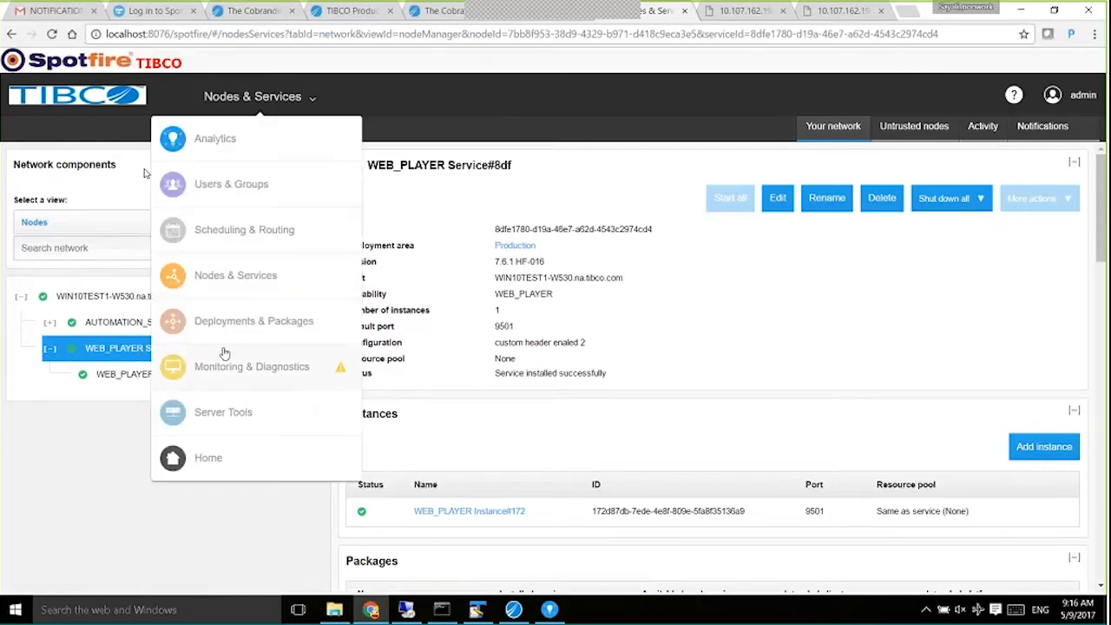
click(225, 324)
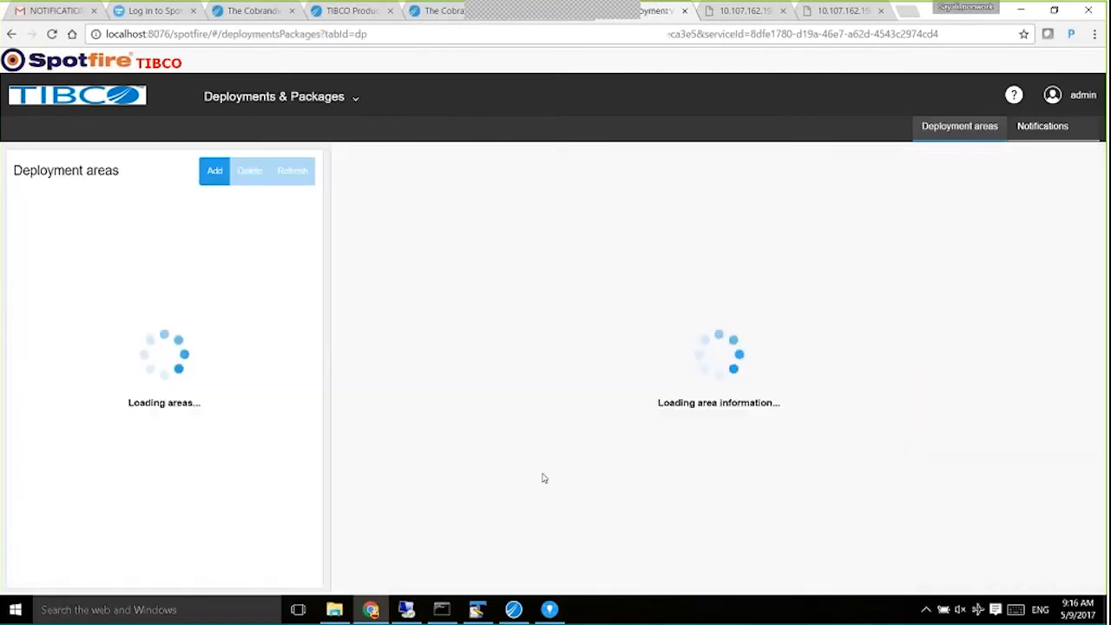
click(266, 97)
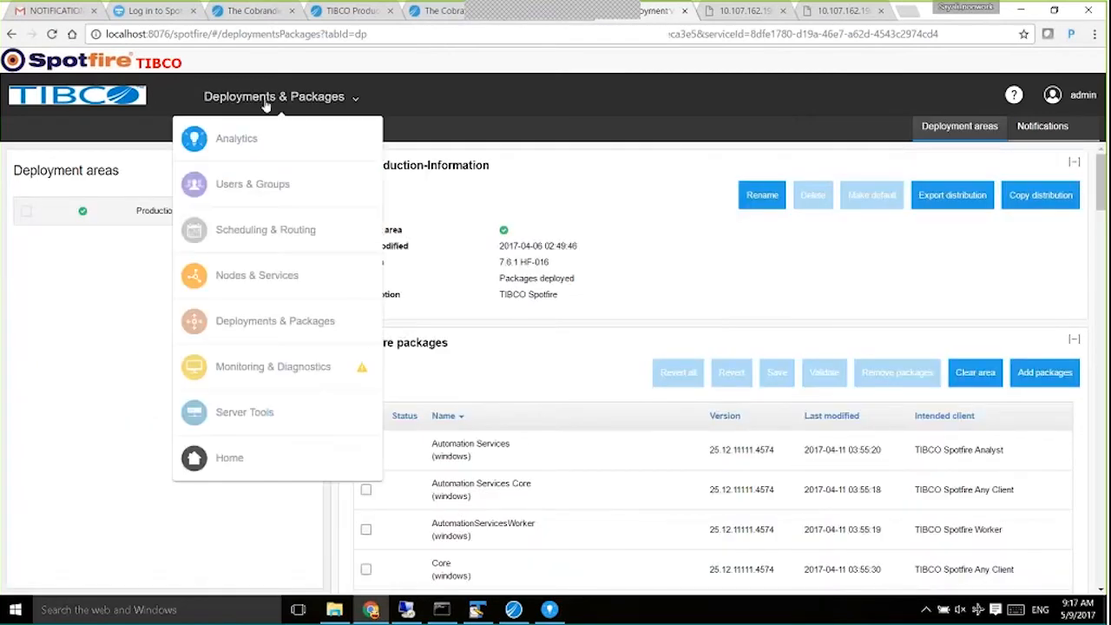
click(231, 278)
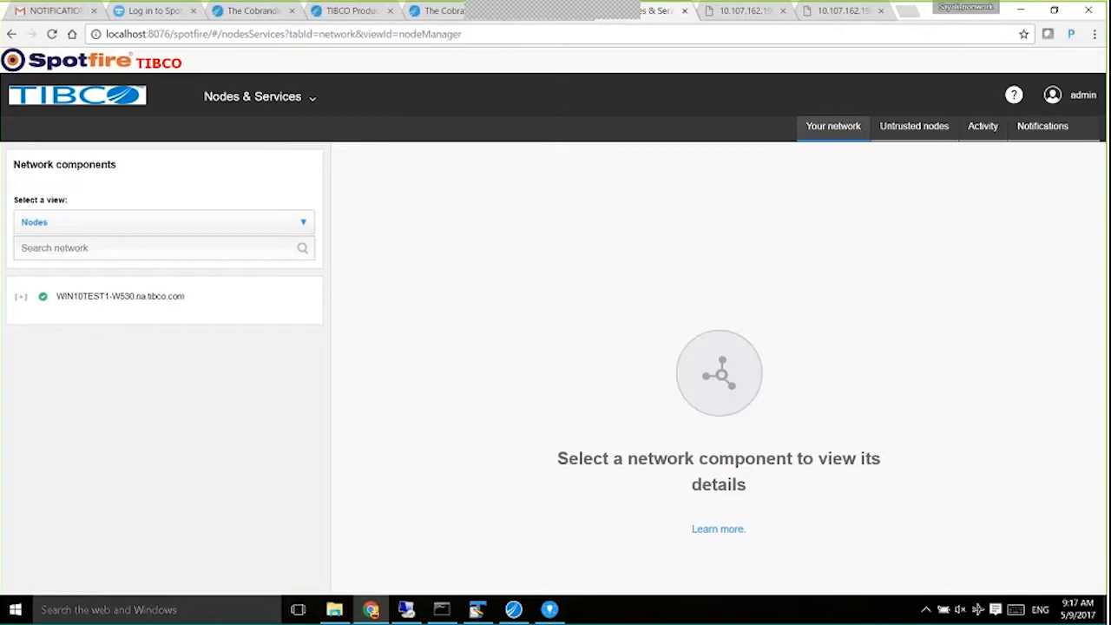
click(139, 348)
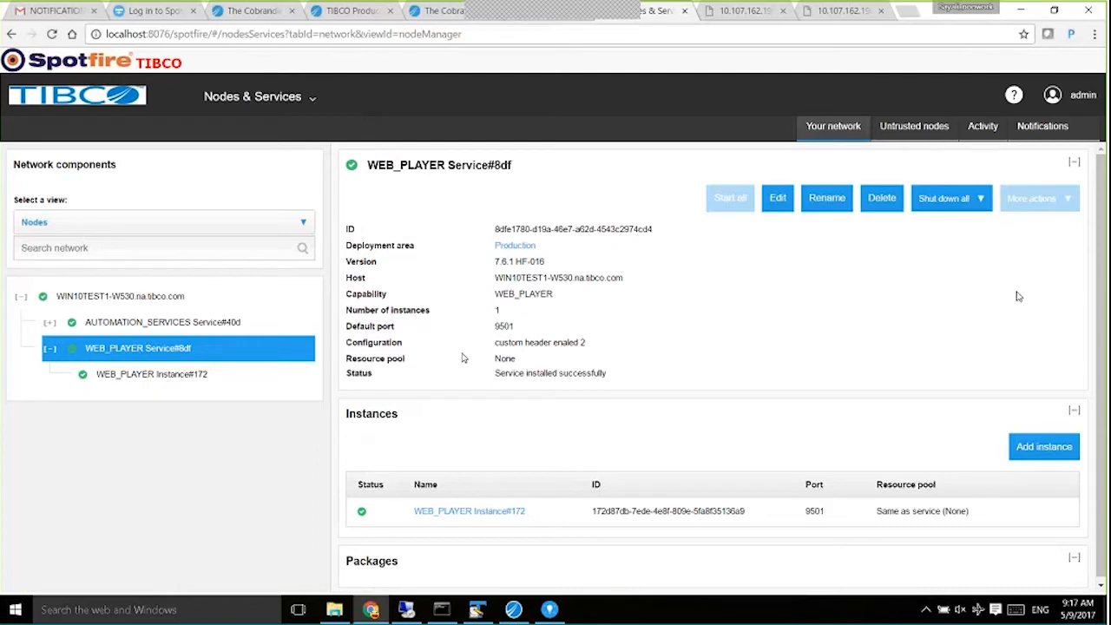
click(158, 344)
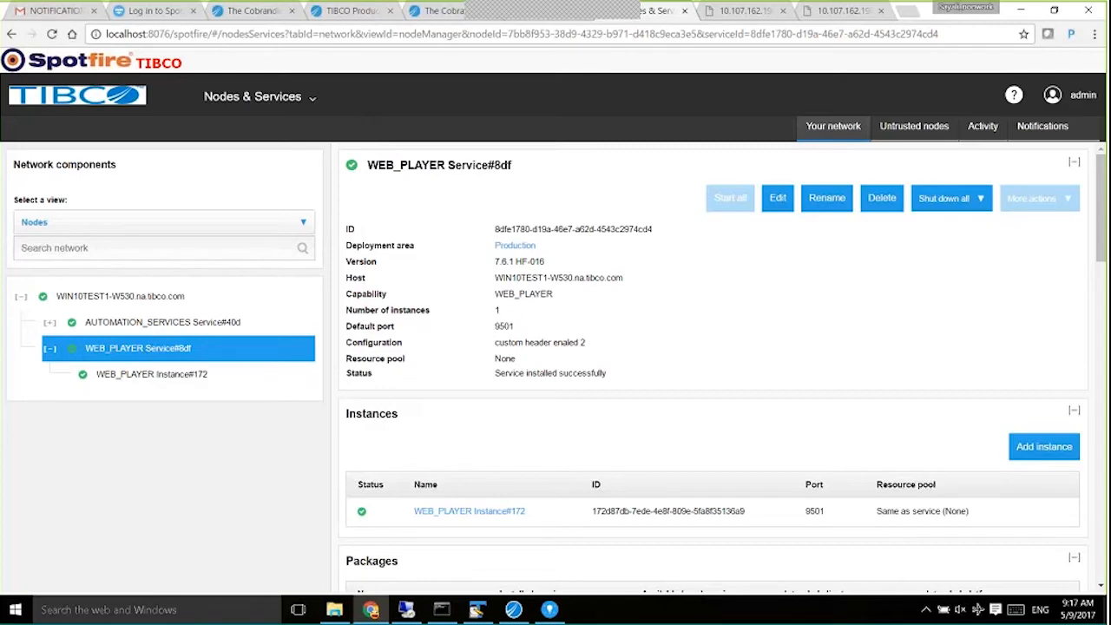
click(165, 375)
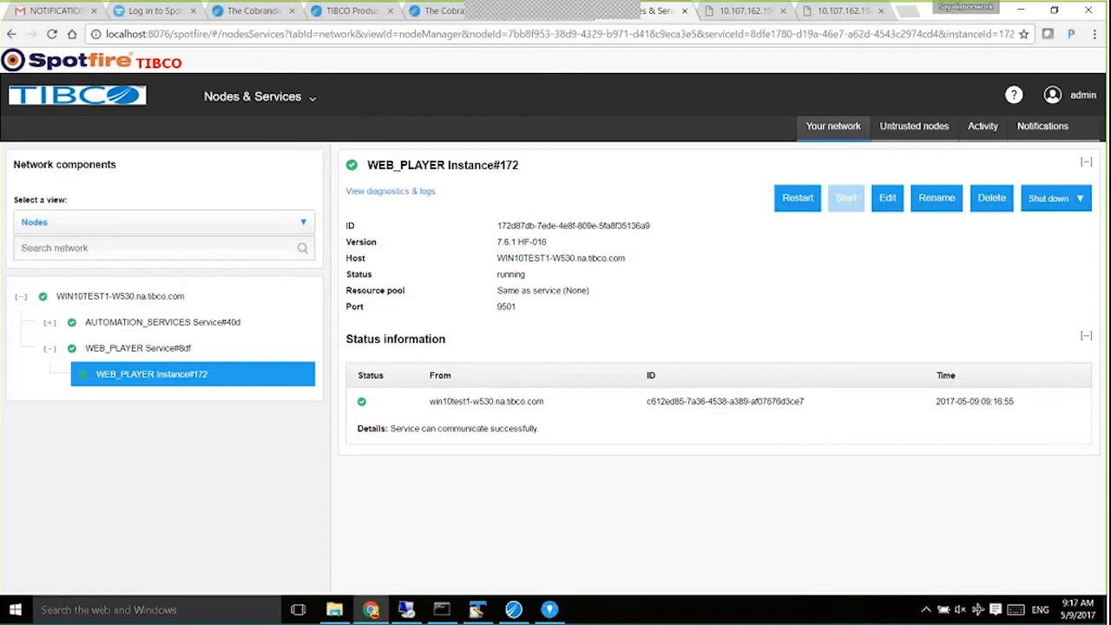
click(335, 609)
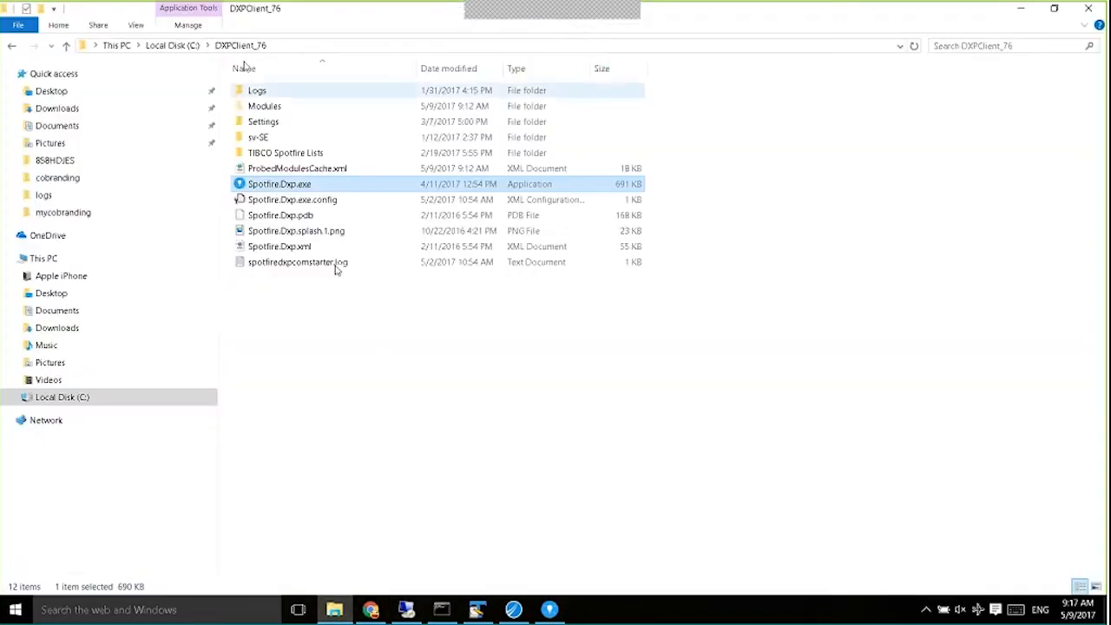
Look inside C:\mycobranding for the cobranding files, then go back to Chrome.
key(alt+Up)
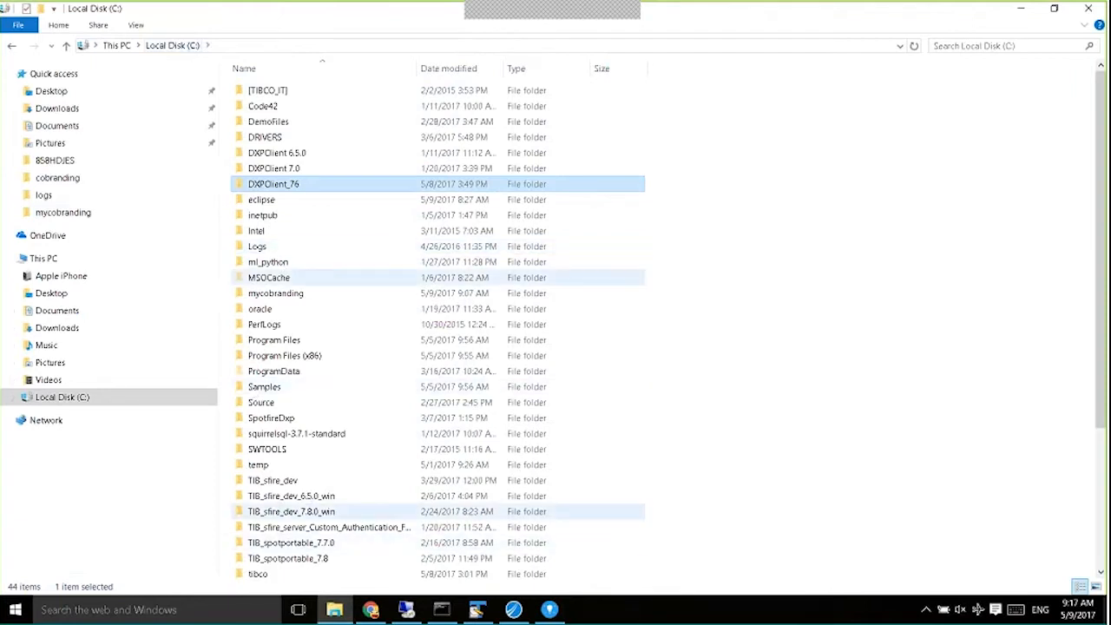
double_click(295, 292)
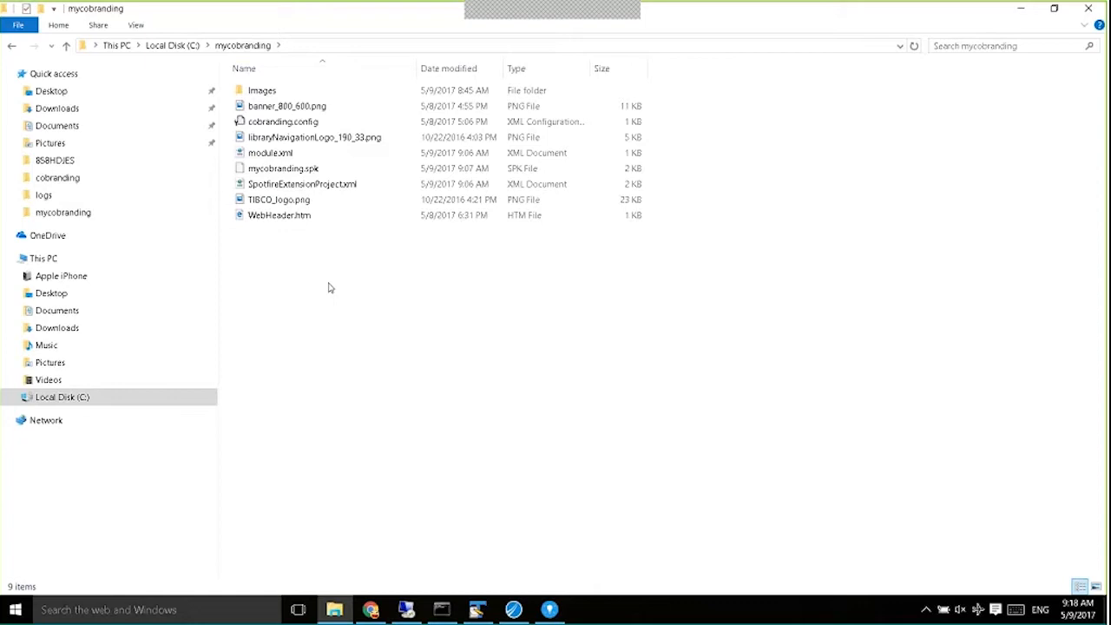
click(372, 609)
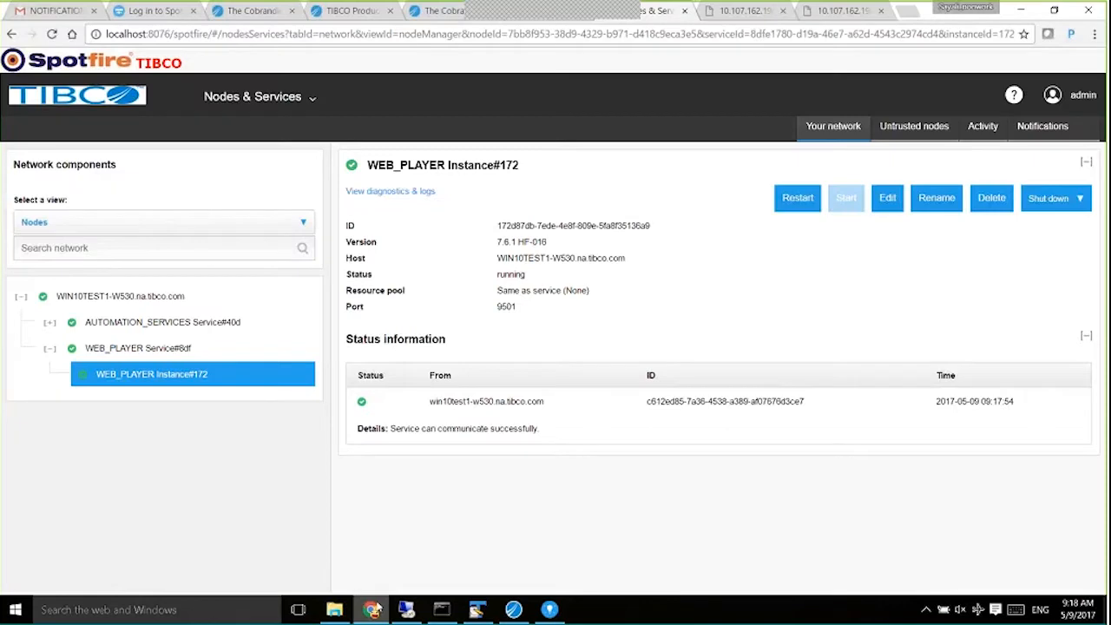
On the Cobranding Spotfire docs page, highlight 'cabextract' in the Important note.
click(838, 11)
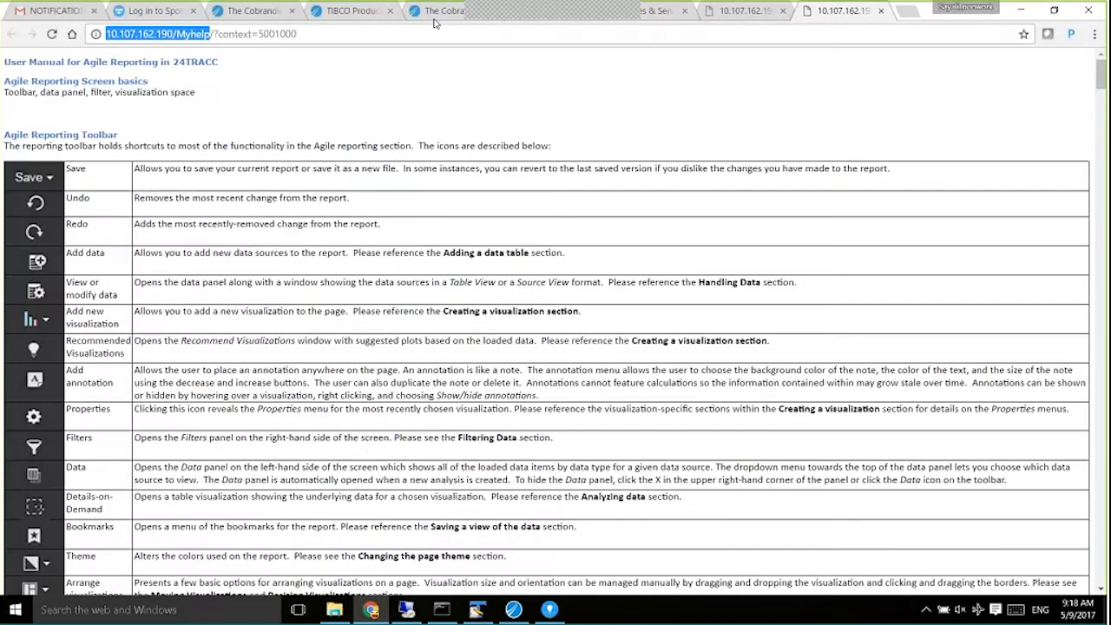
click(443, 10)
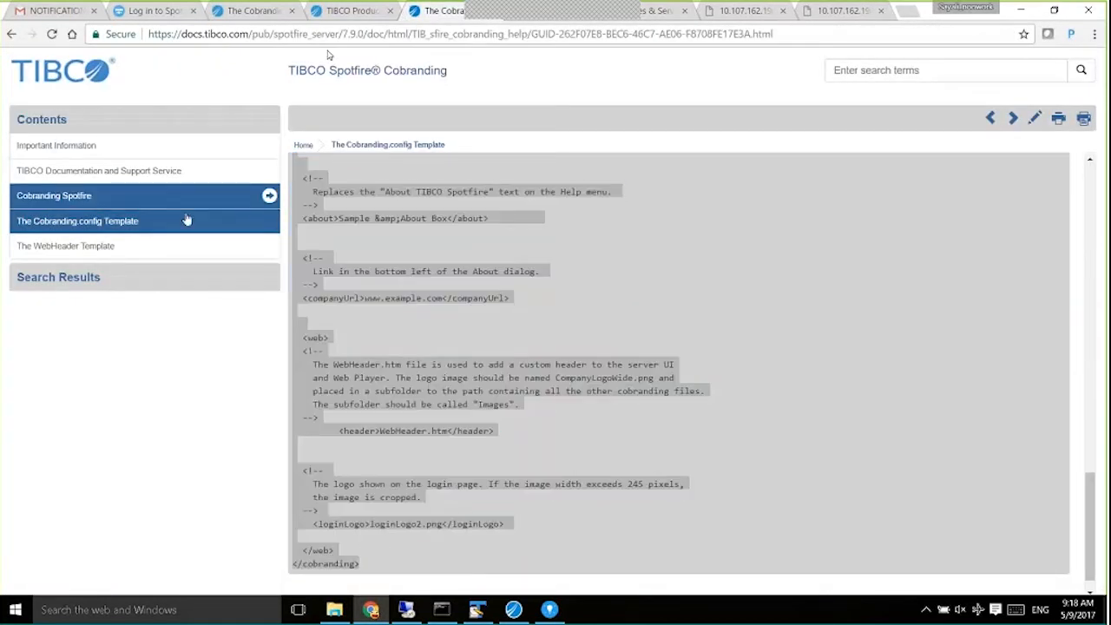
key(ctrl+l)
click(91, 197)
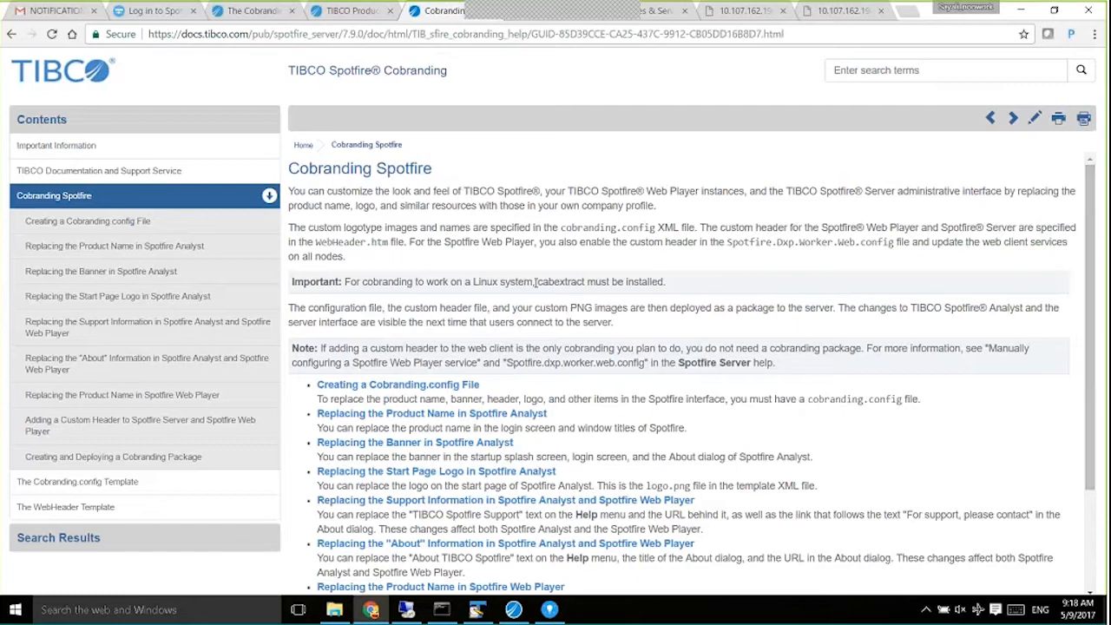
drag(535, 281, 585, 298)
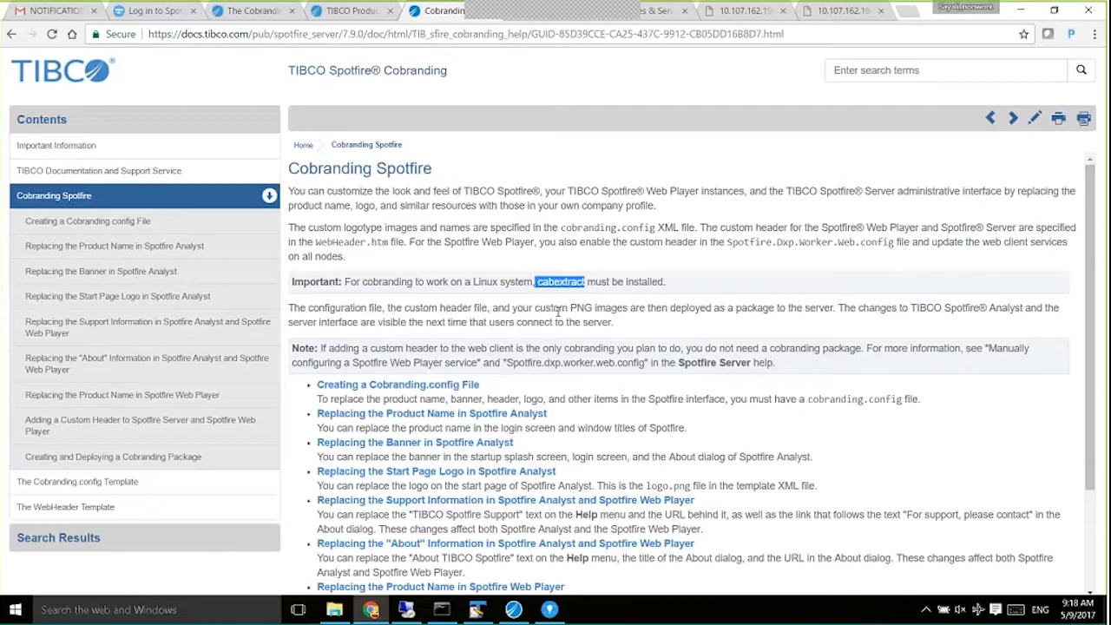
drag(537, 282, 585, 283)
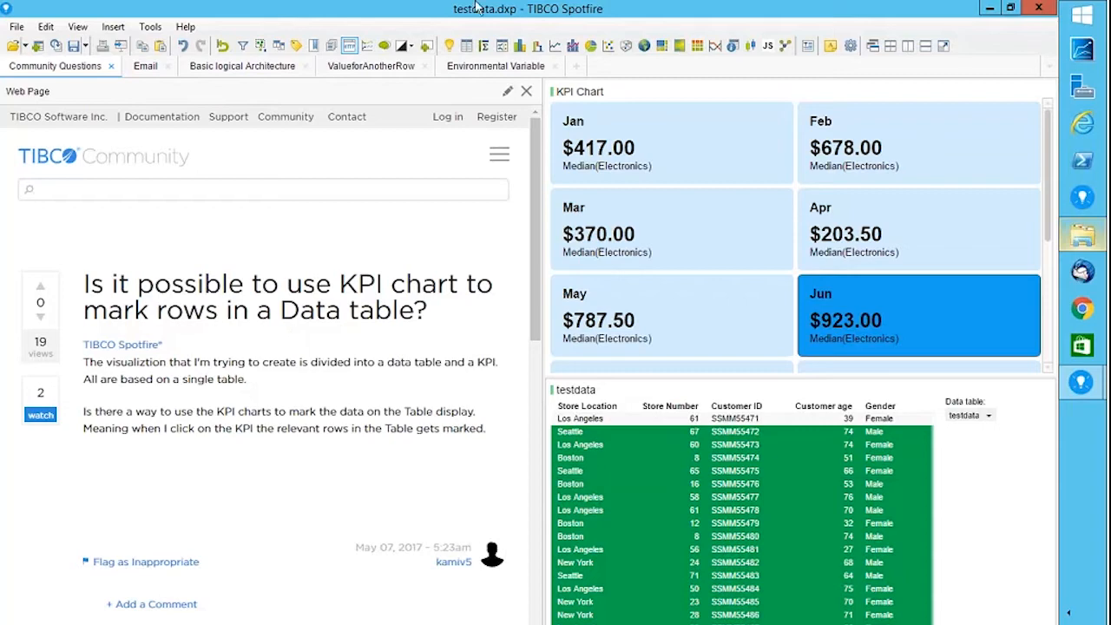
click(526, 91)
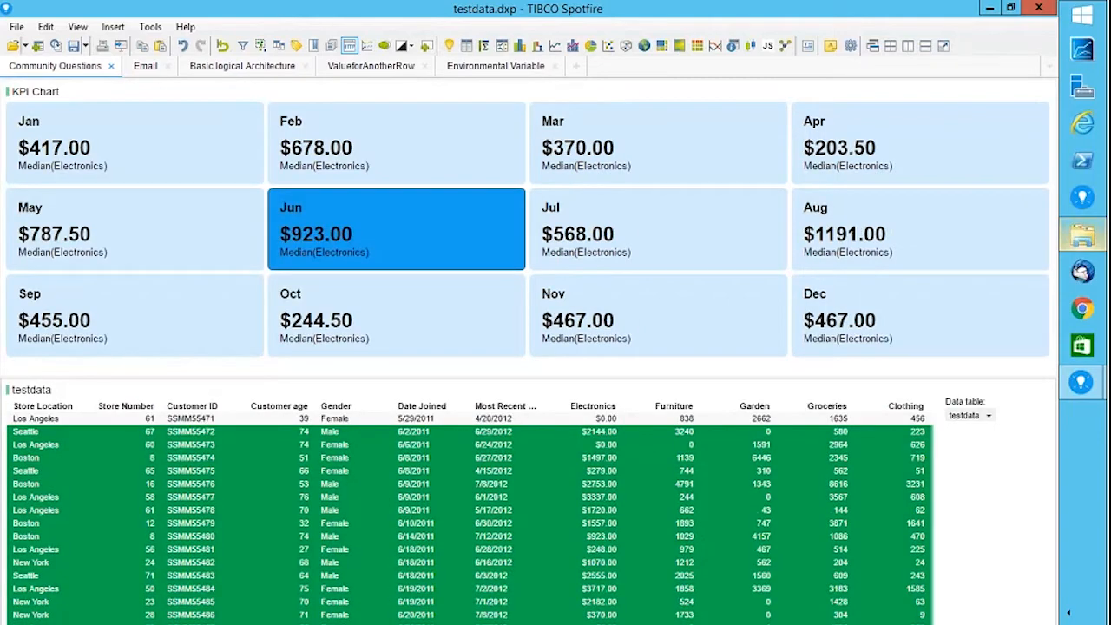
click(350, 46)
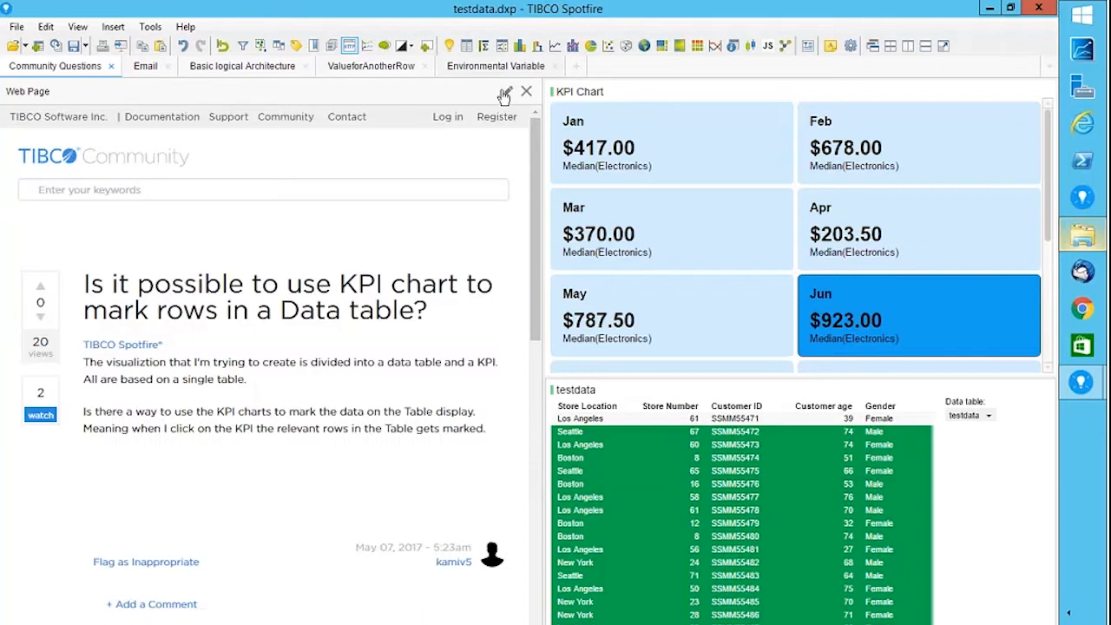
click(508, 92)
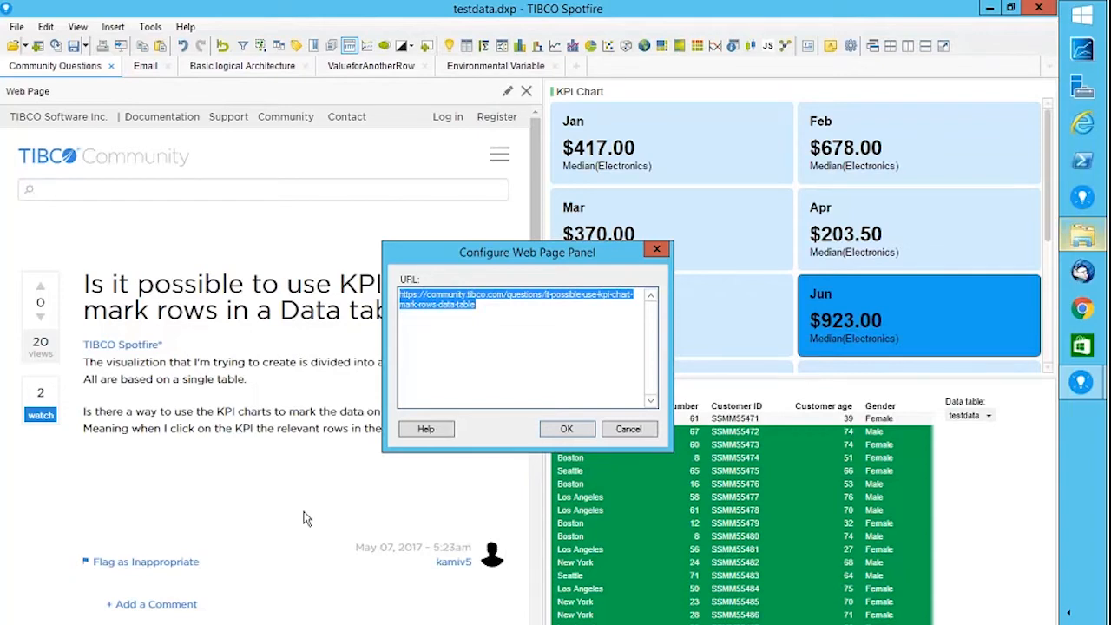
click(633, 434)
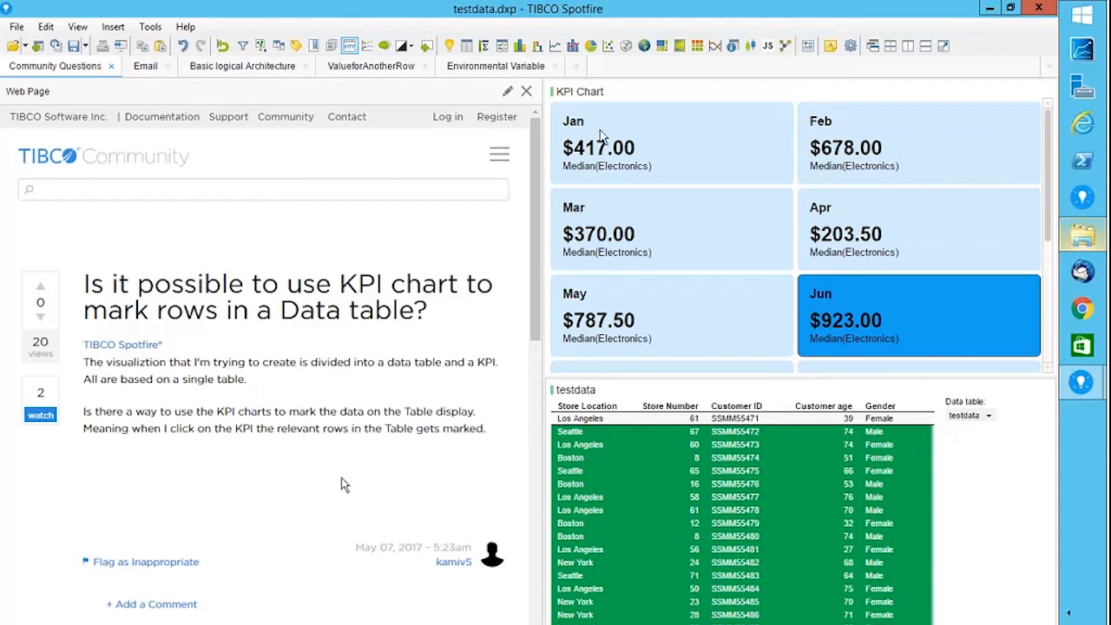
Mark the Jan KPI tile, then the Feb tile ($678.00), checking the green testdata rows.
click(603, 146)
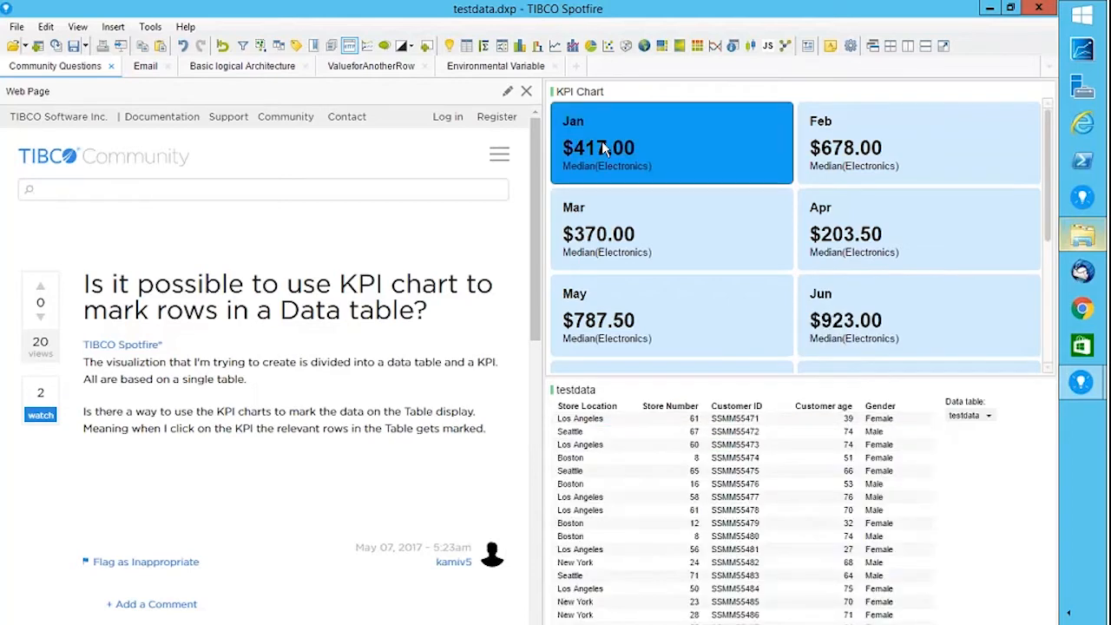
drag(930, 556, 925, 495)
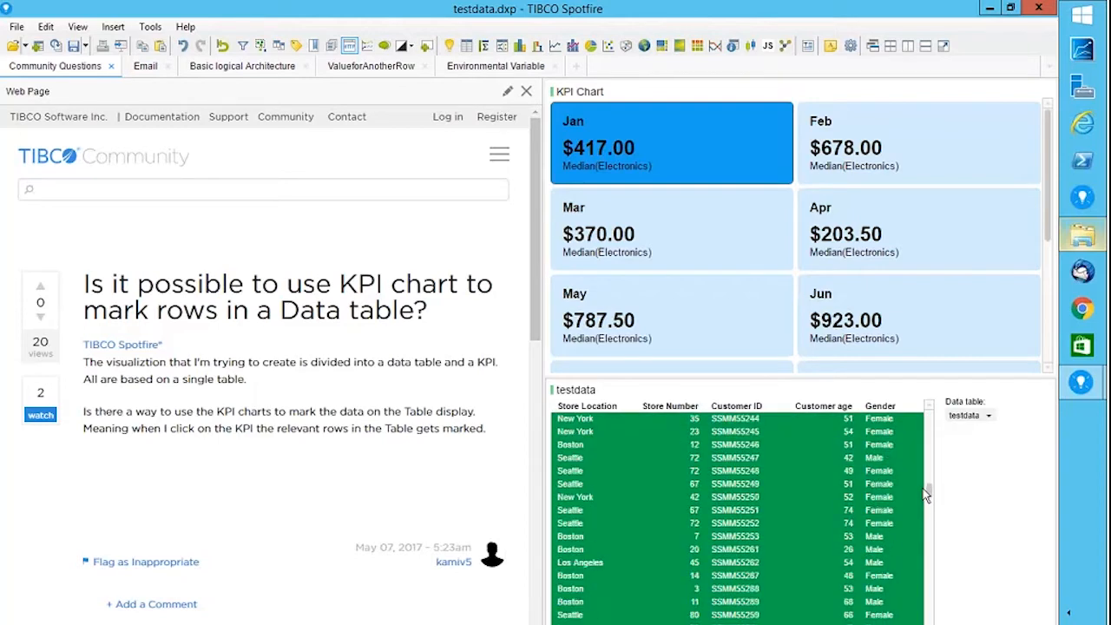
click(875, 167)
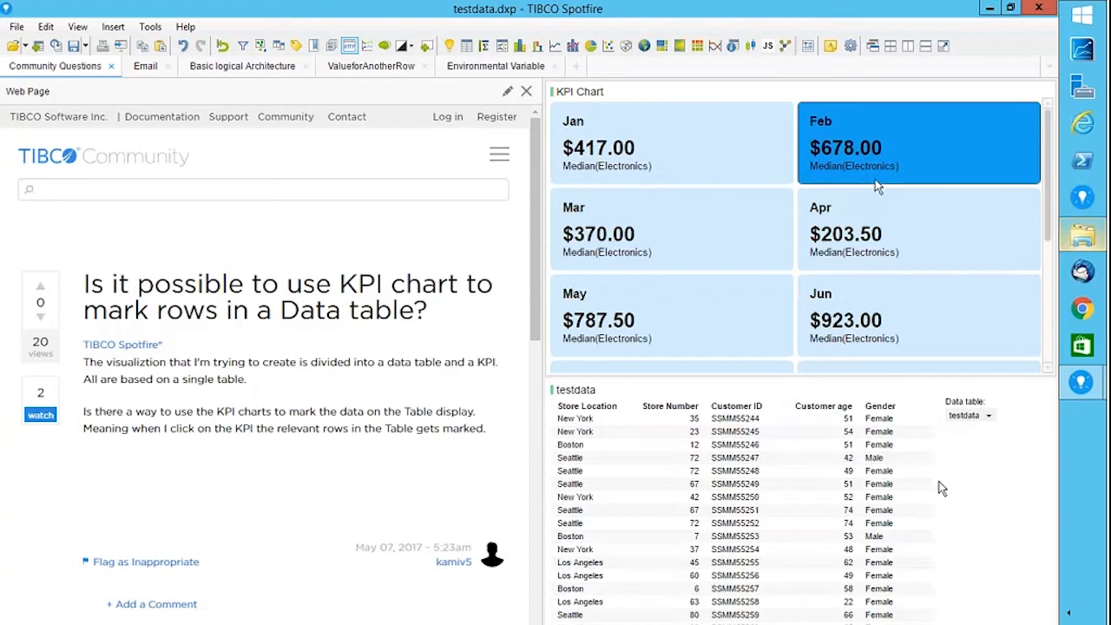
mouse_move(929, 491)
mouse_down()
mouse_move(932, 521)
mouse_move(932, 508)
mouse_up()
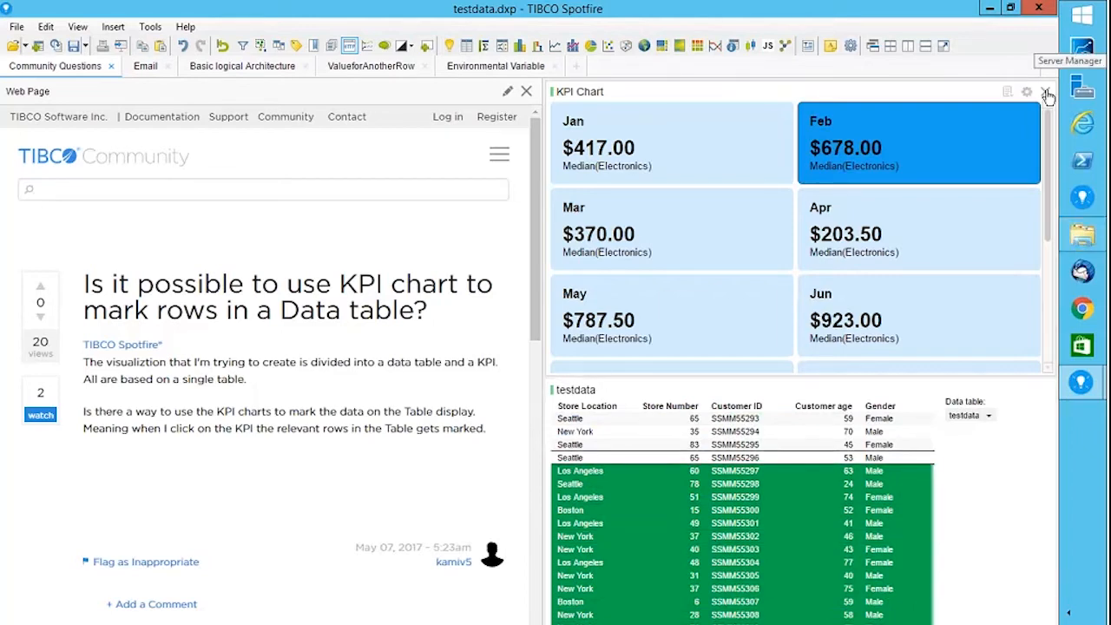
Replace the old visuals with a Store Location Sum(Electronics) KPI chart and testdata table, then mark Boston.
click(1047, 92)
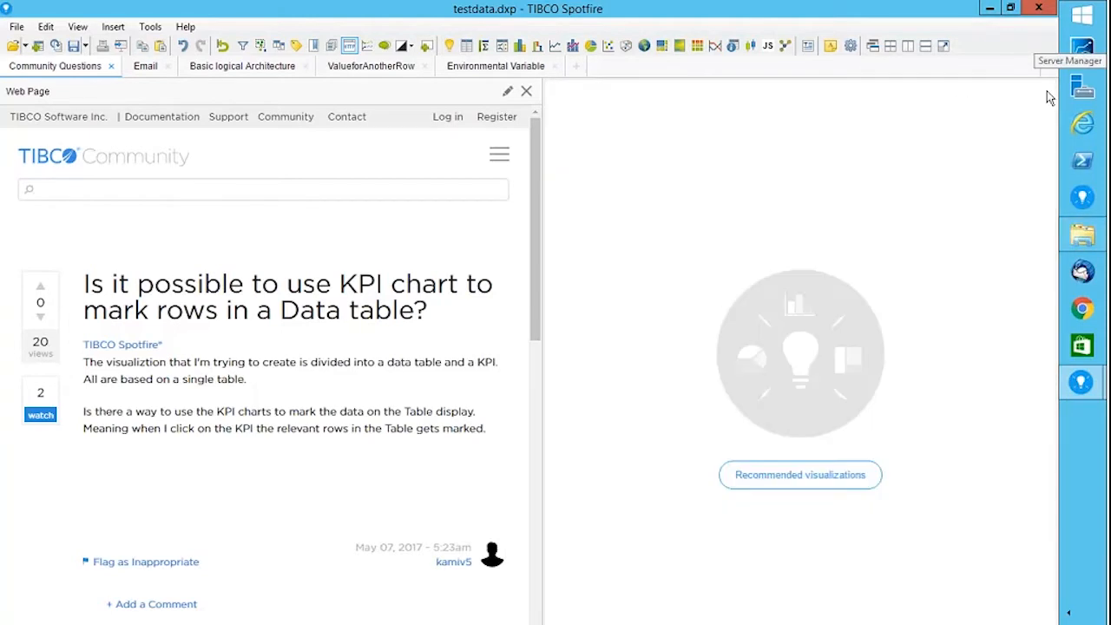
click(113, 27)
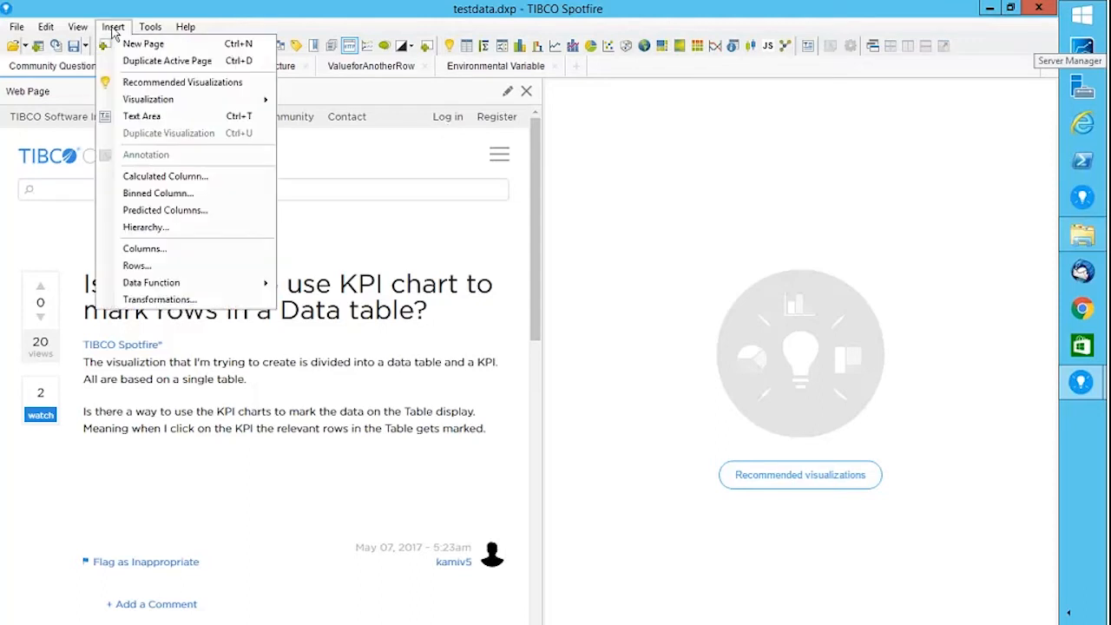
mouse_move(184, 100)
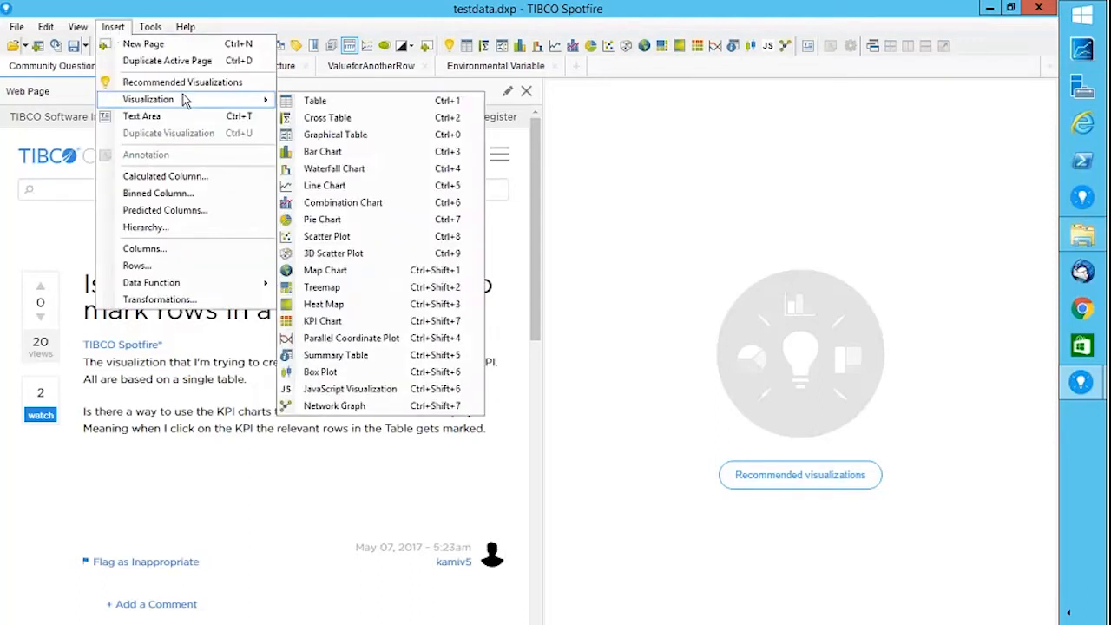
click(332, 320)
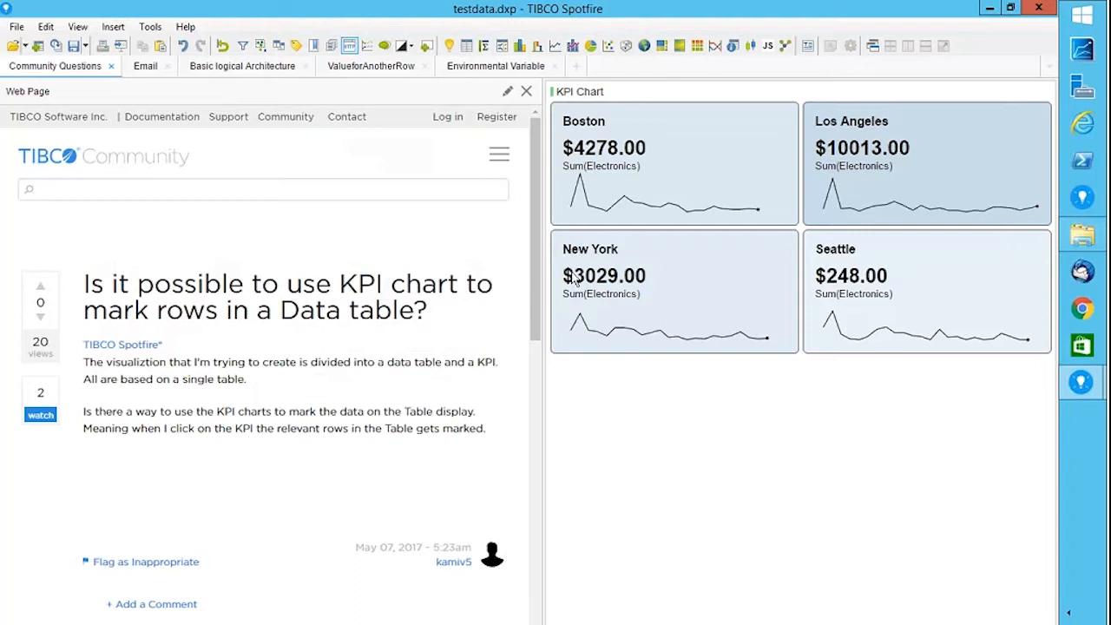
click(467, 47)
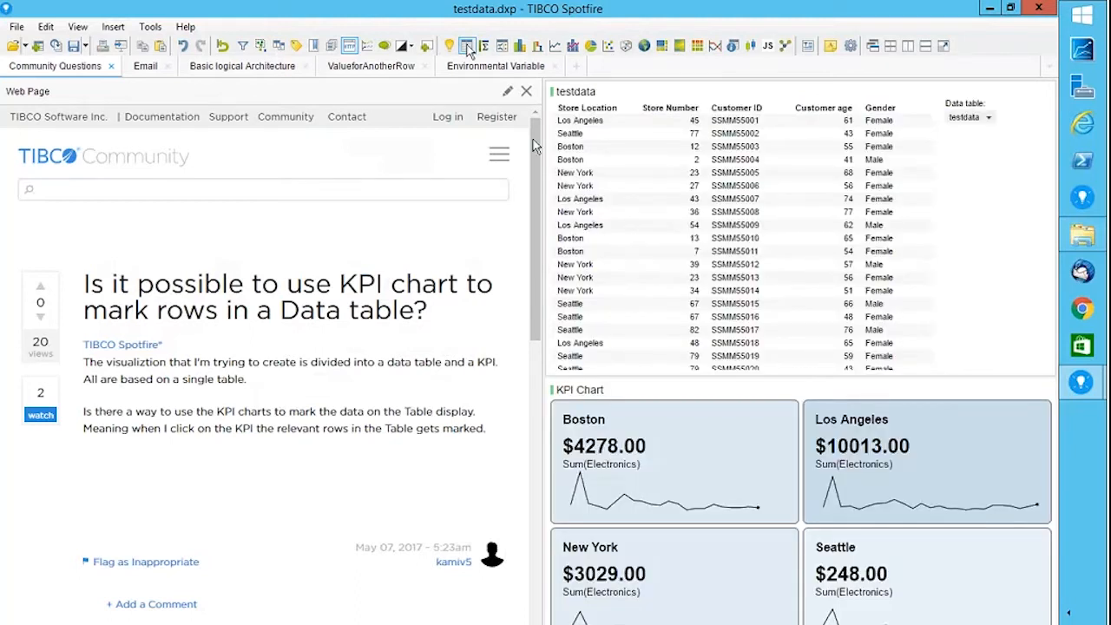
click(650, 486)
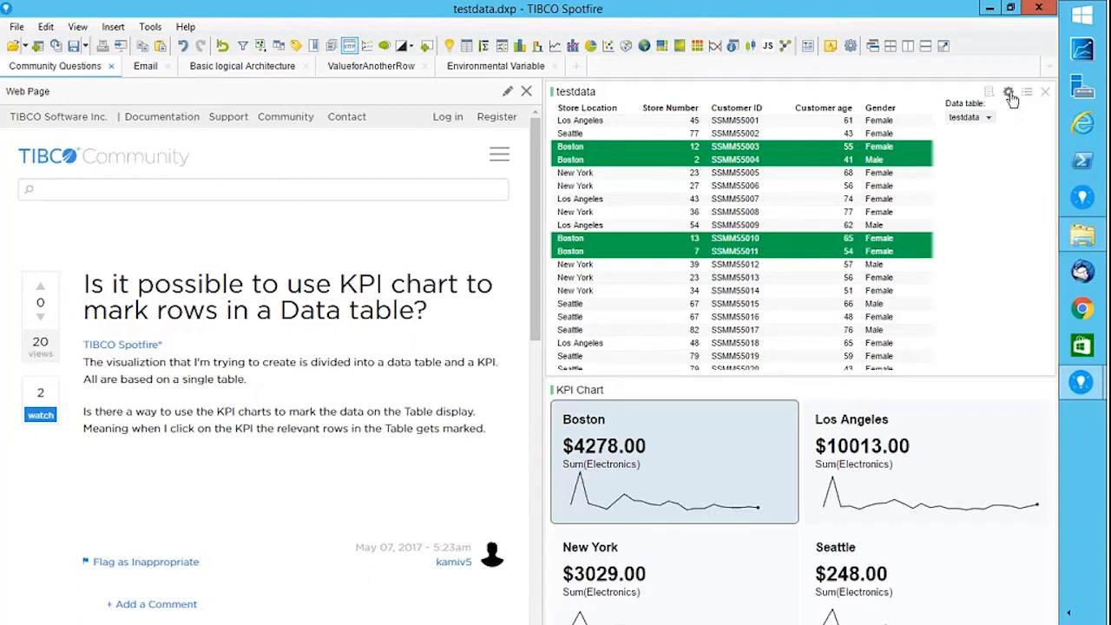
Limit the testdata table's data using the 'Marking' marking in its Properties.
click(1008, 92)
click(322, 224)
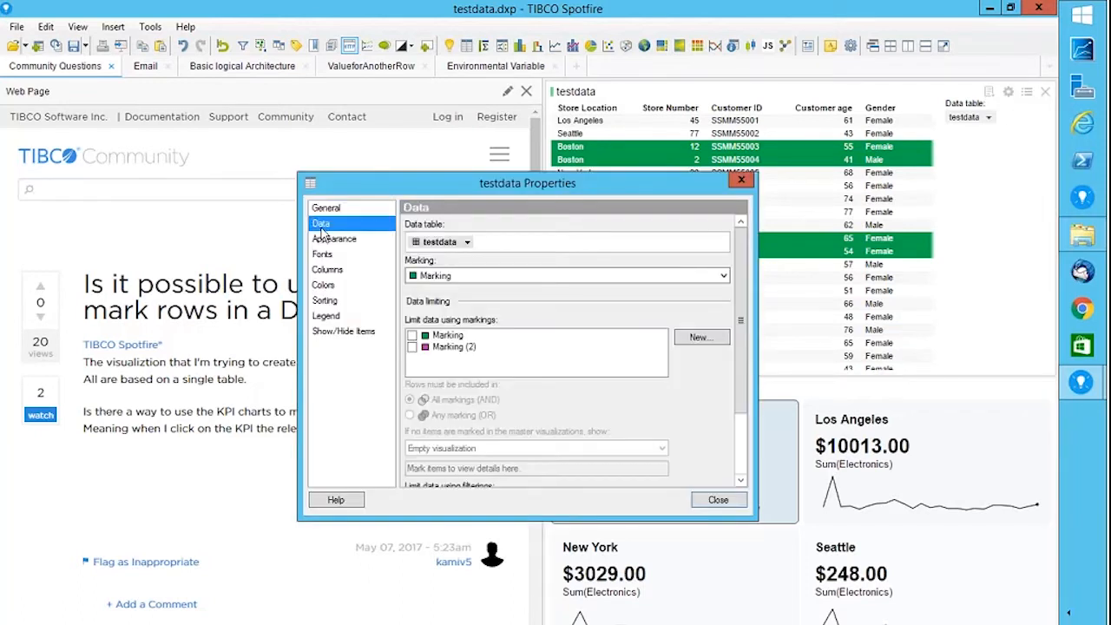
click(428, 276)
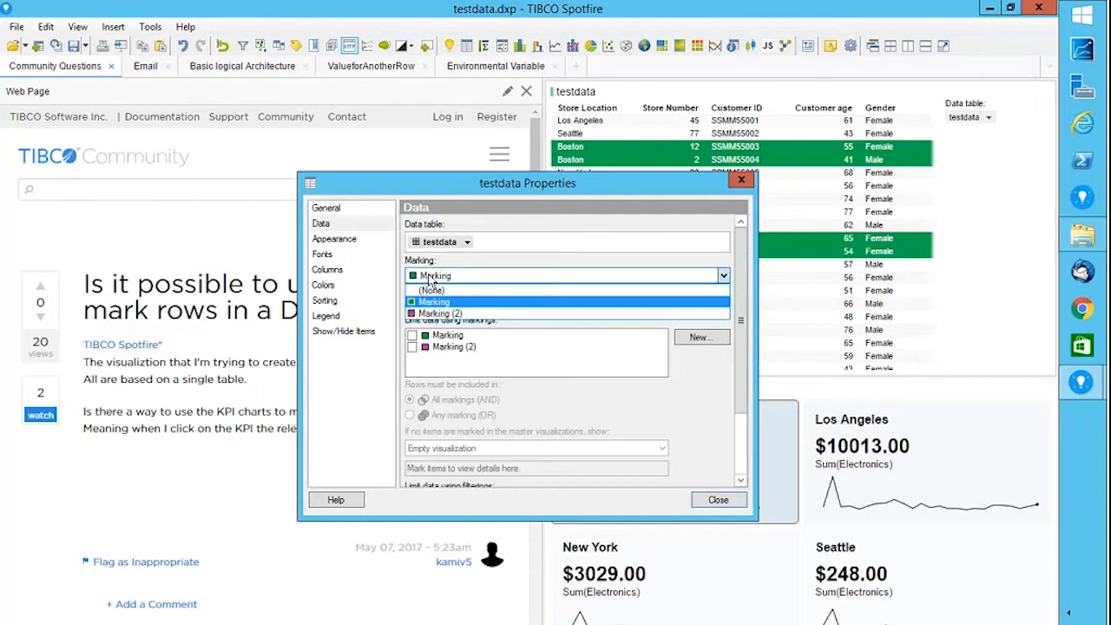
click(431, 314)
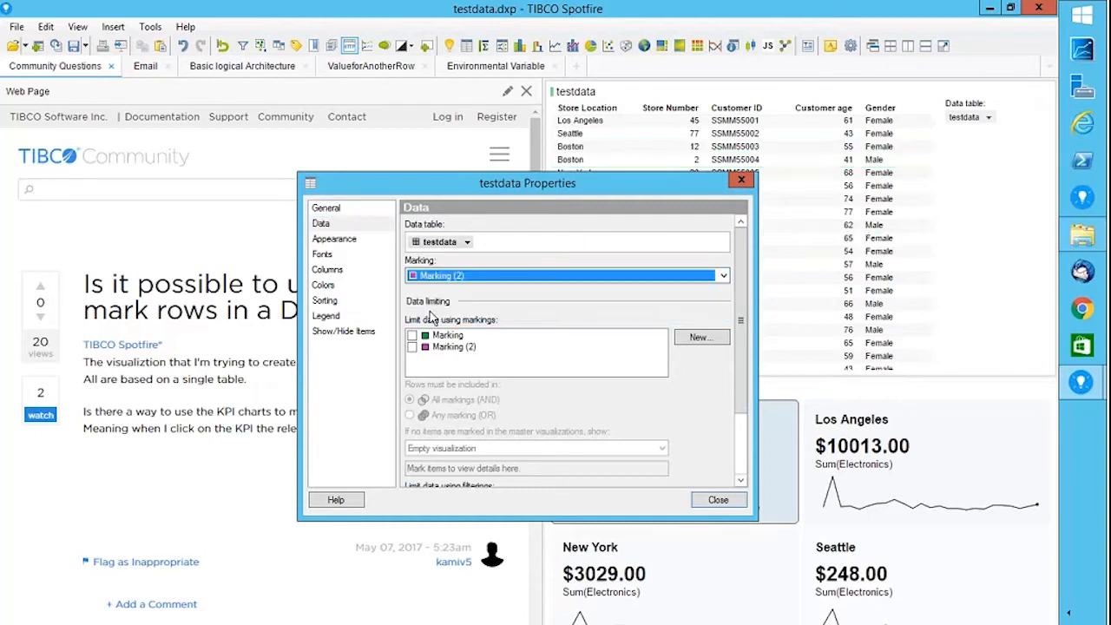
click(413, 337)
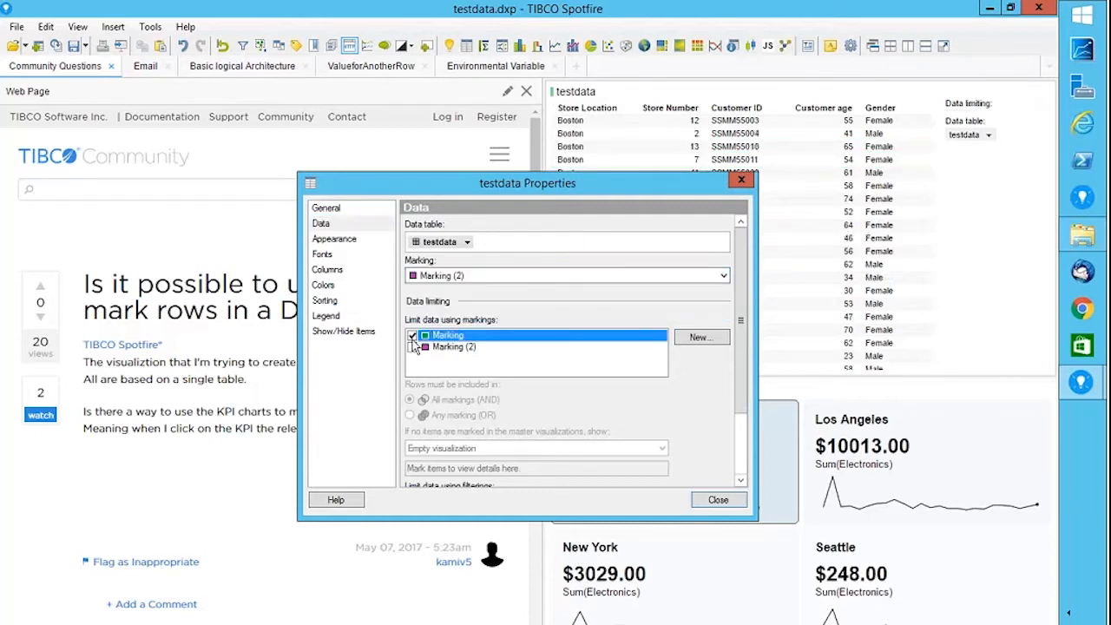
click(718, 499)
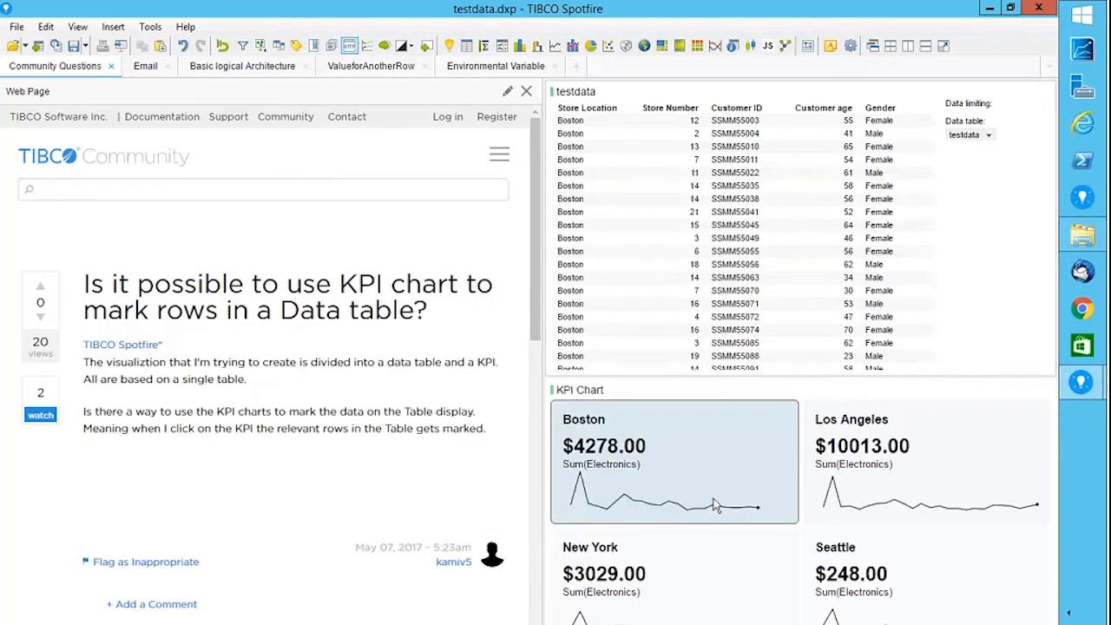
Mark the Los Angeles tile, clear and re-mark it, and recheck the table's Data settings.
click(903, 467)
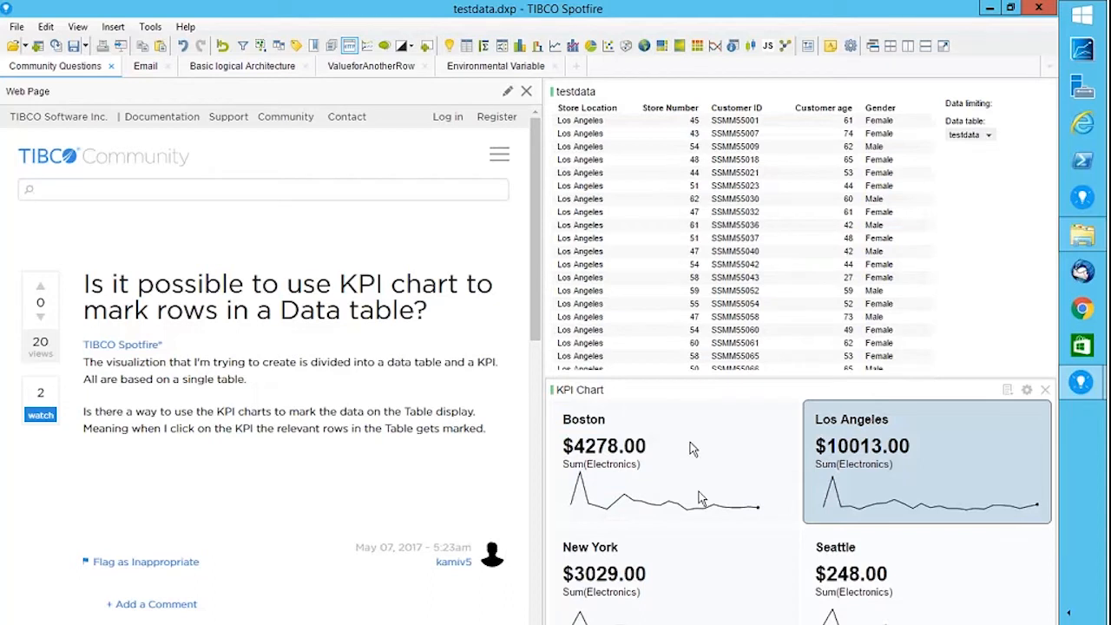
click(829, 461)
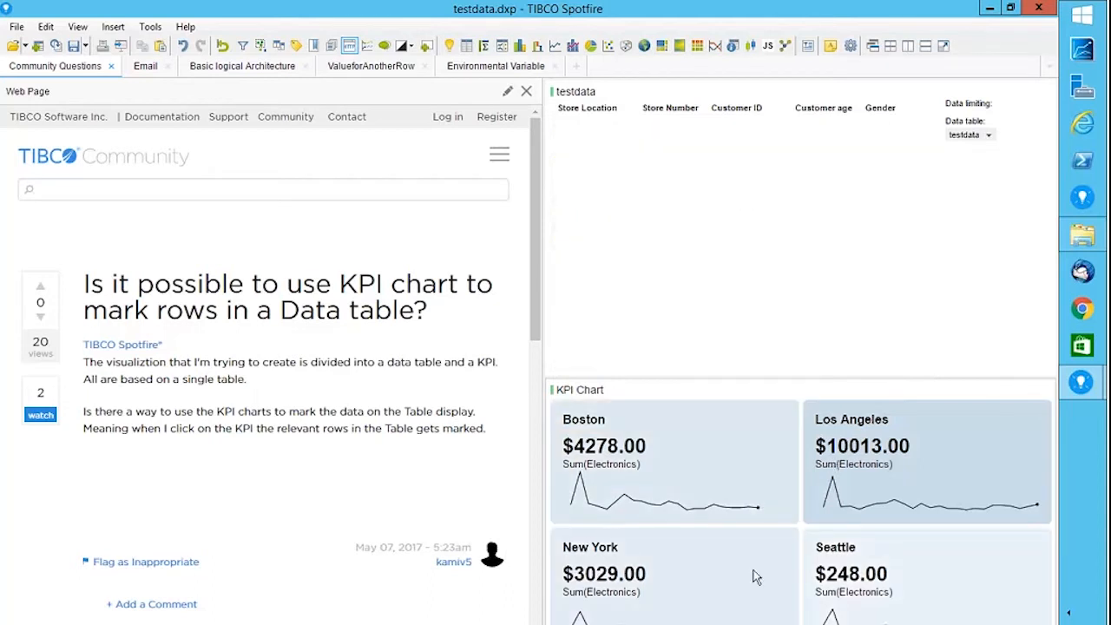
click(899, 467)
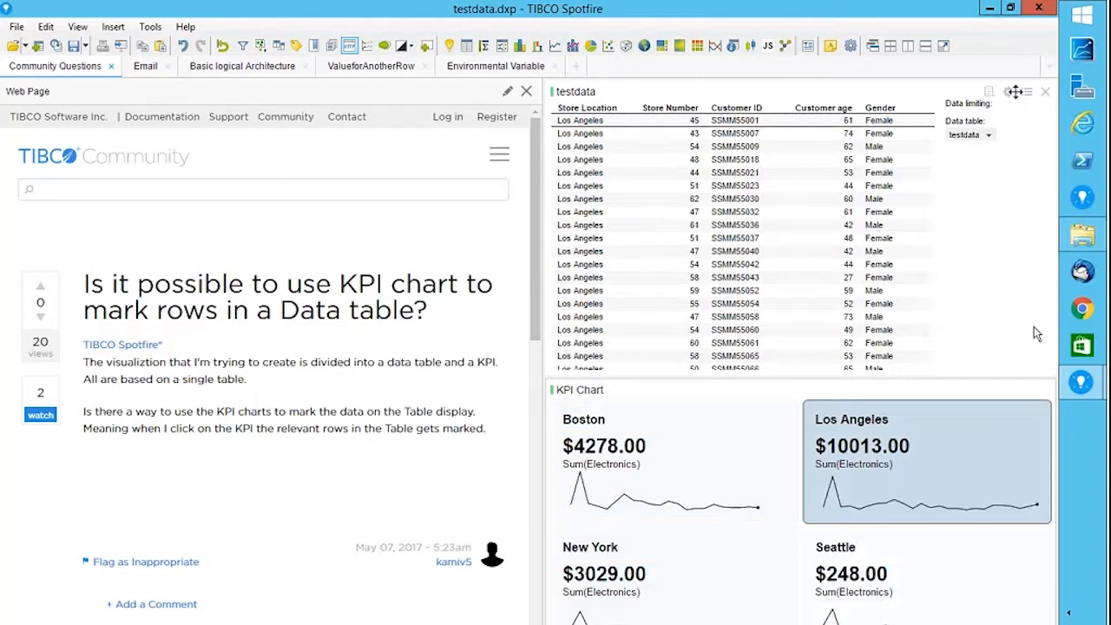
click(1009, 92)
click(322, 223)
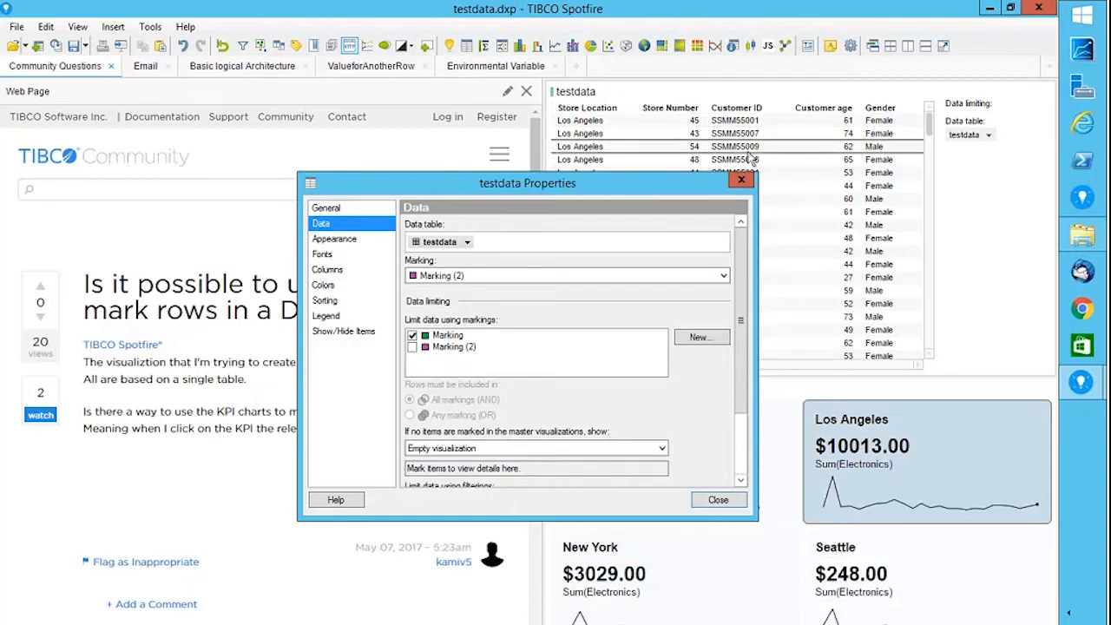
click(741, 180)
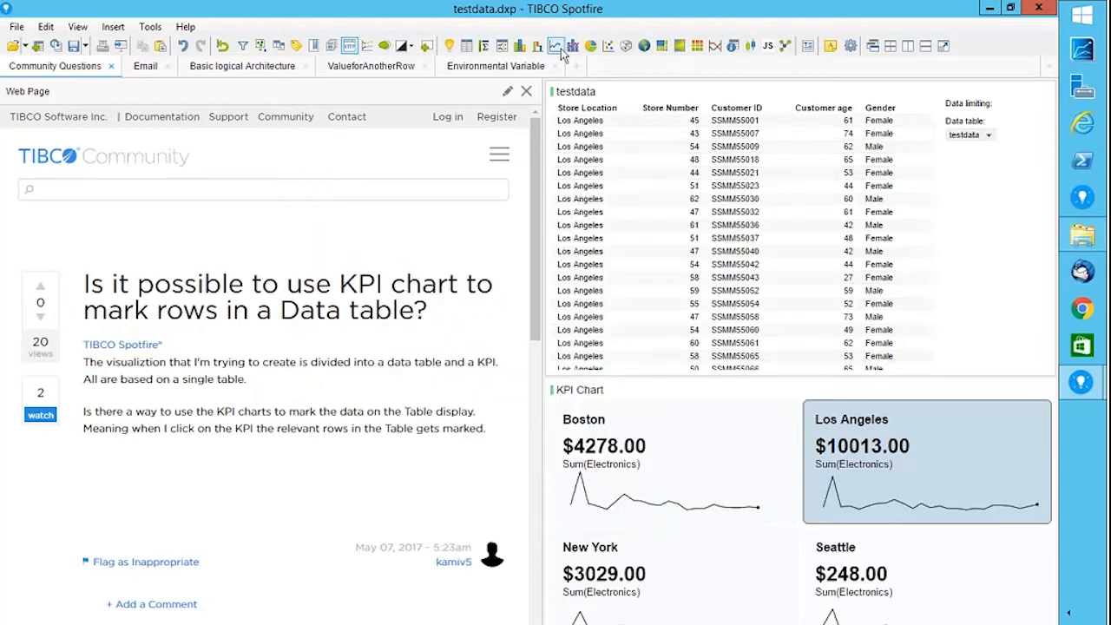
Add a Store Location bar chart and open its Properties on the Subsets page.
click(531, 48)
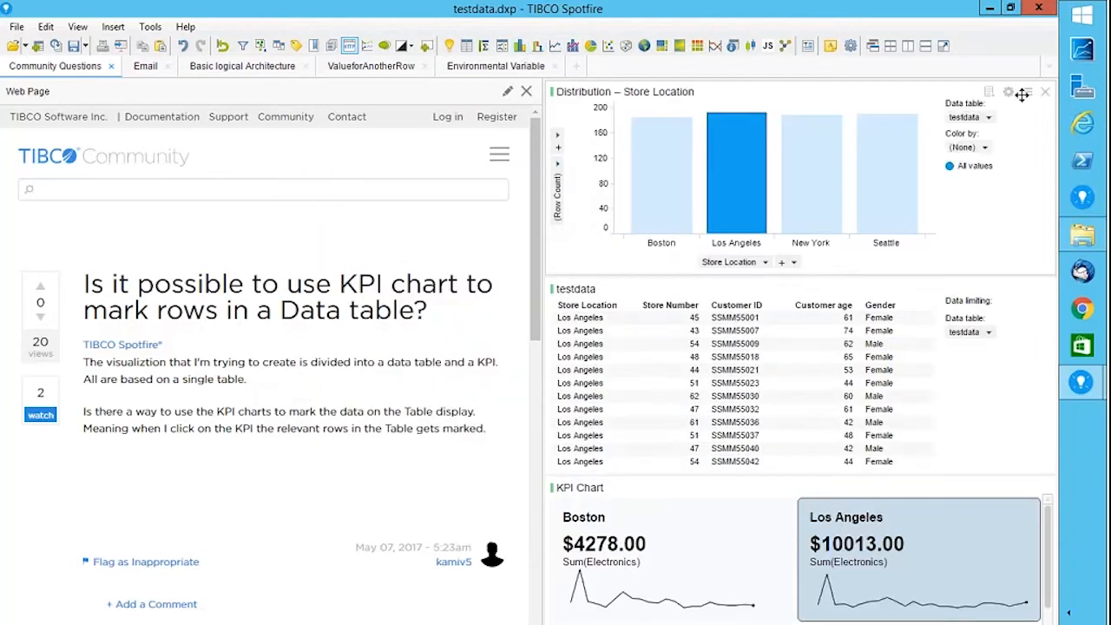
click(1009, 97)
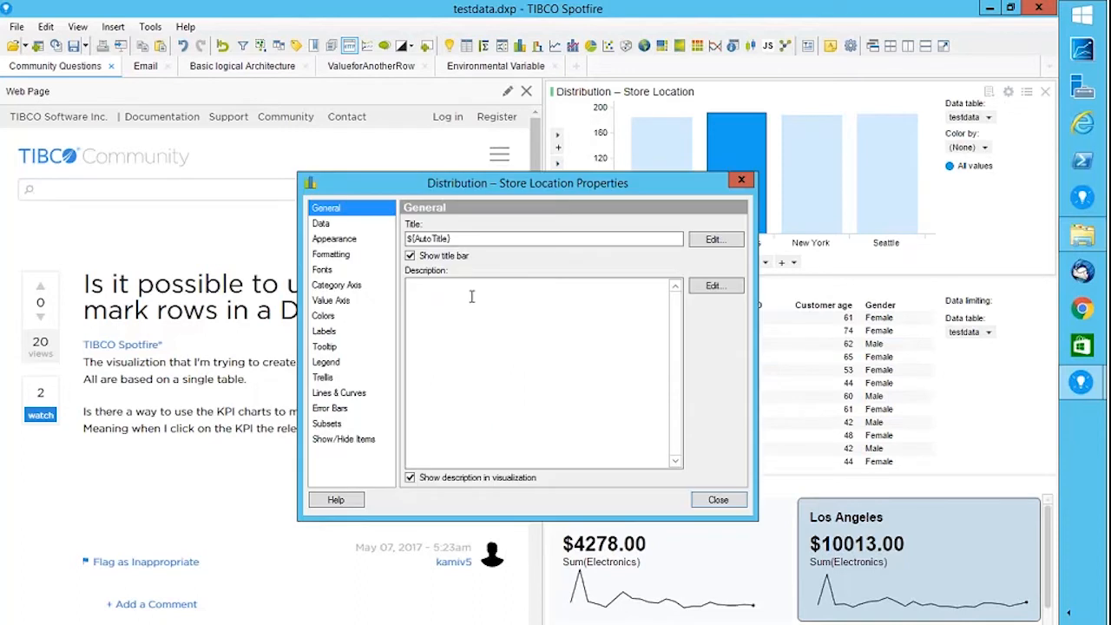
click(323, 226)
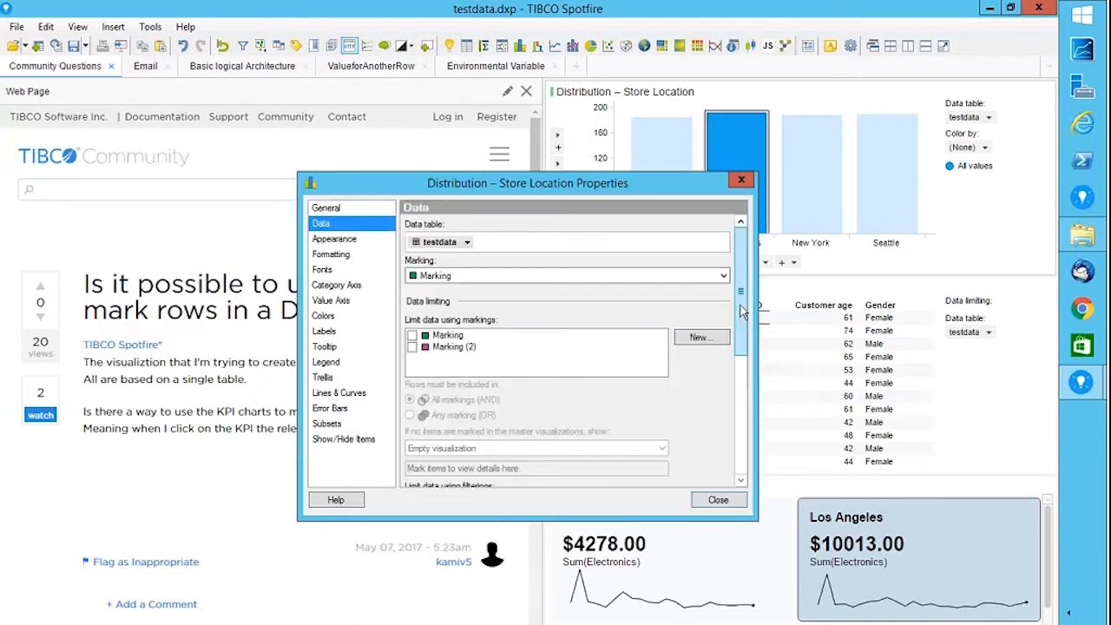
drag(740, 319, 740, 421)
scroll(740, 421, down, 5)
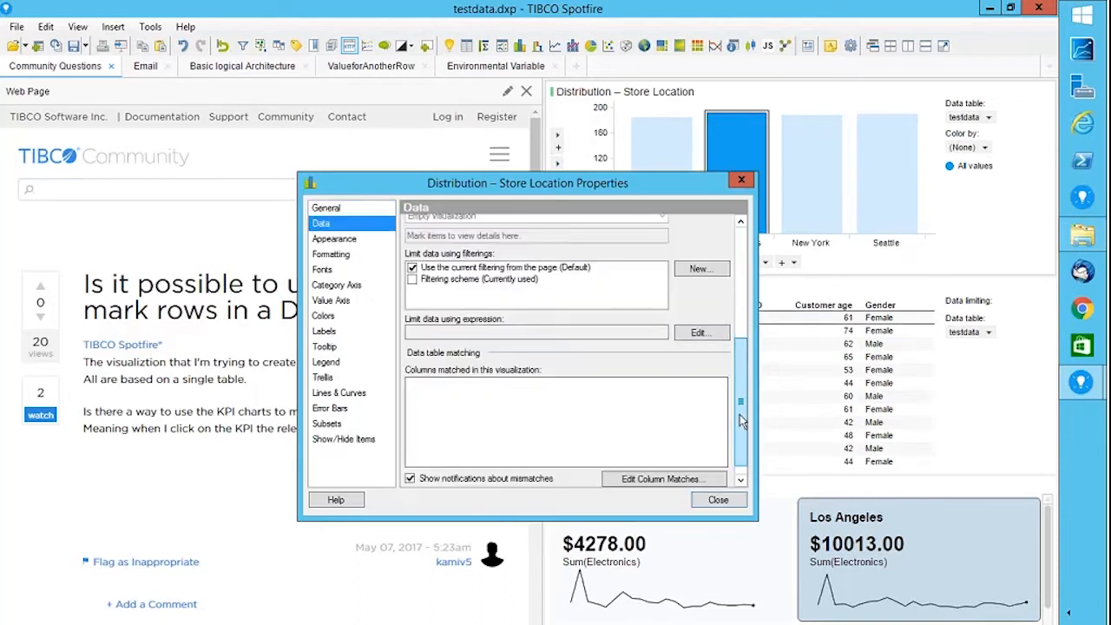
click(323, 425)
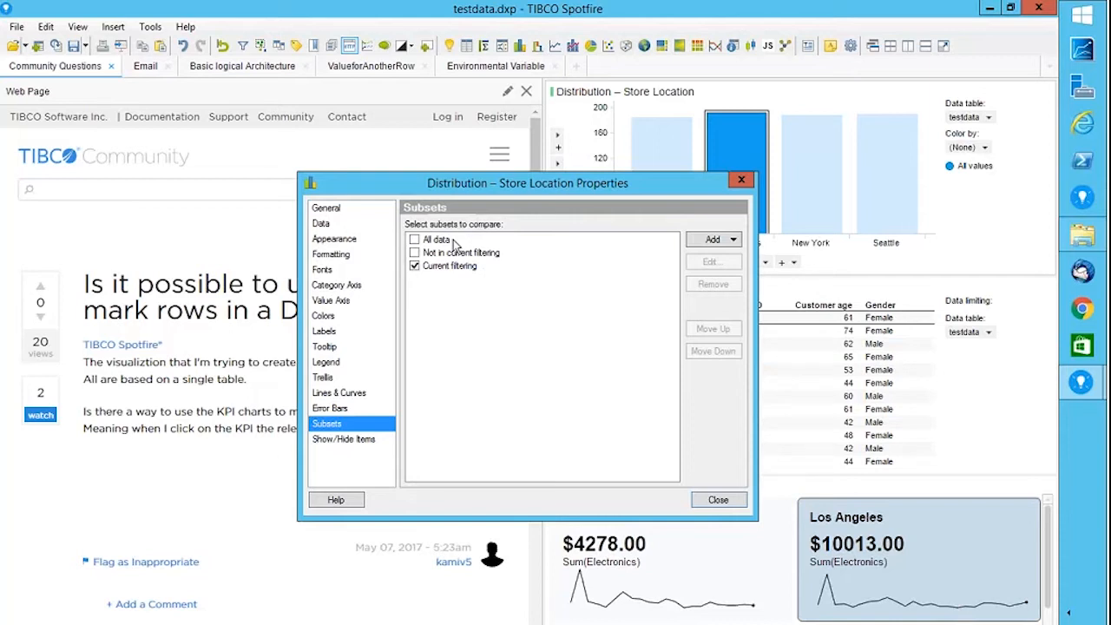
Set the bar chart's subsets to All data plus a 'Marking' subset, dropping Current filtering.
click(415, 240)
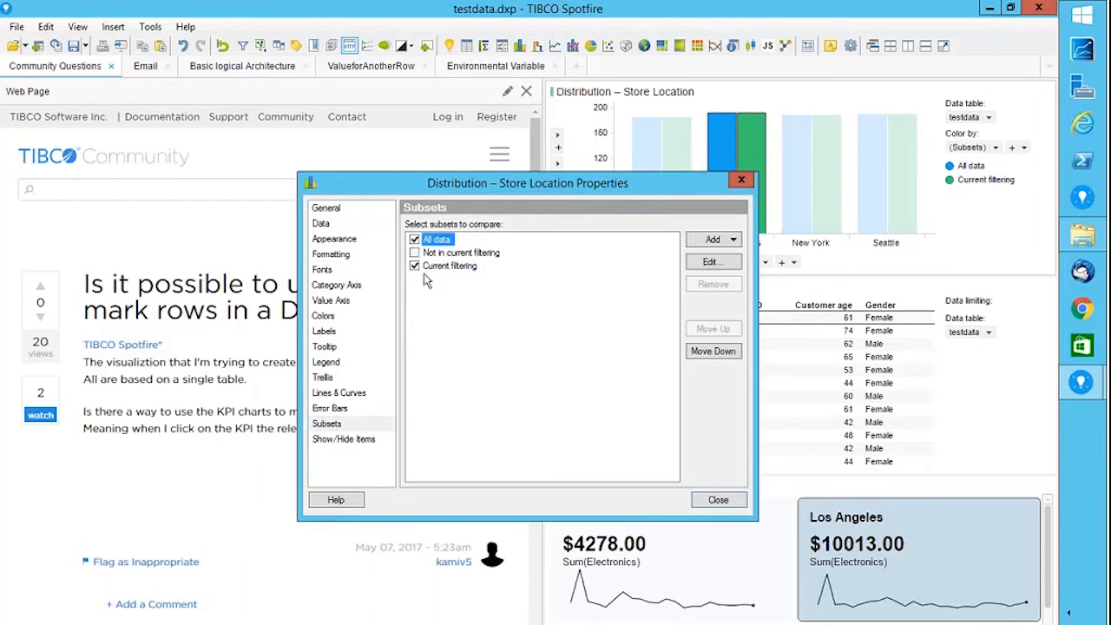
click(415, 266)
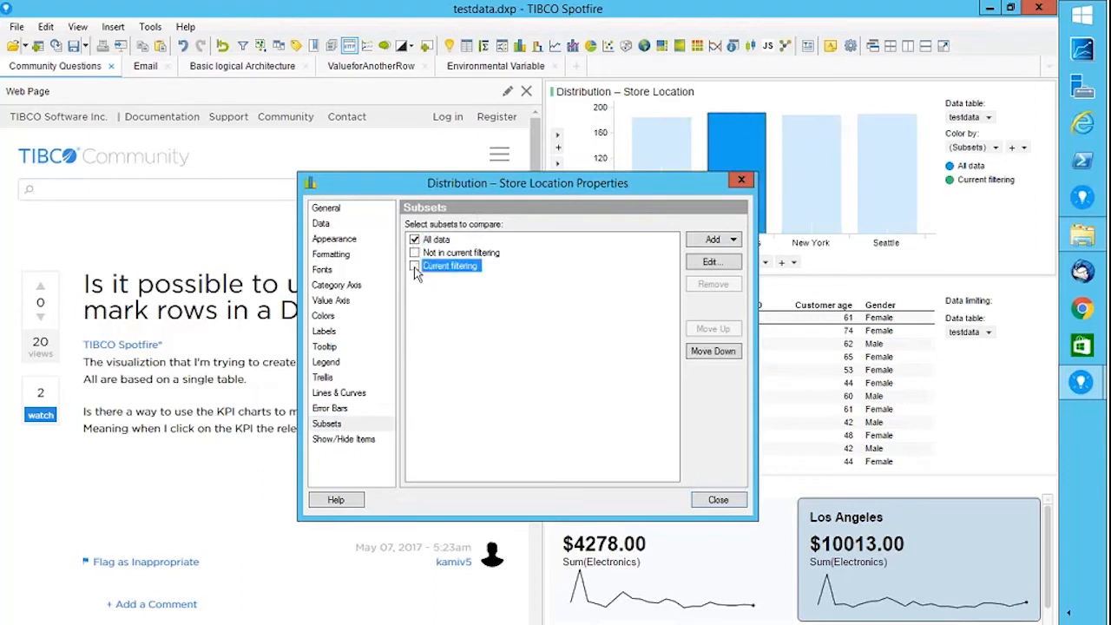
click(712, 262)
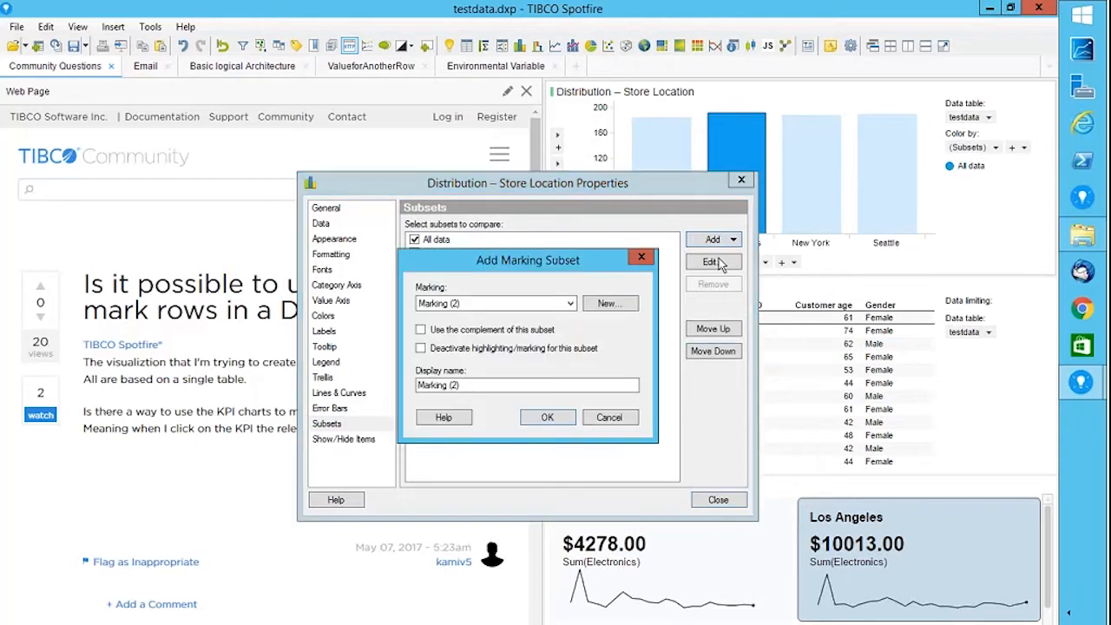
click(570, 304)
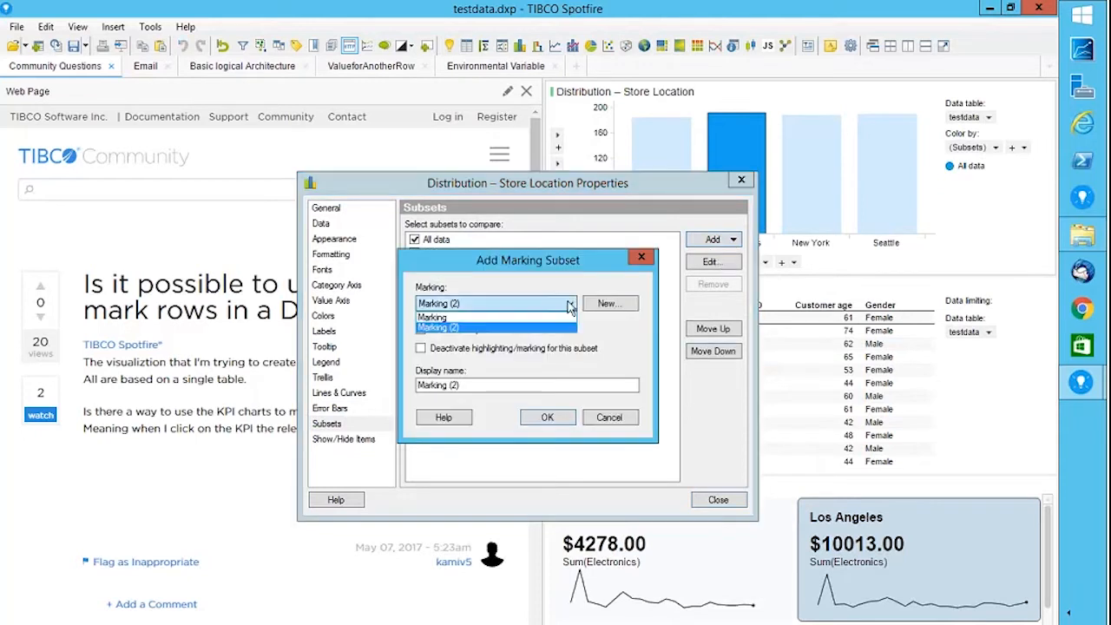
click(449, 317)
click(535, 418)
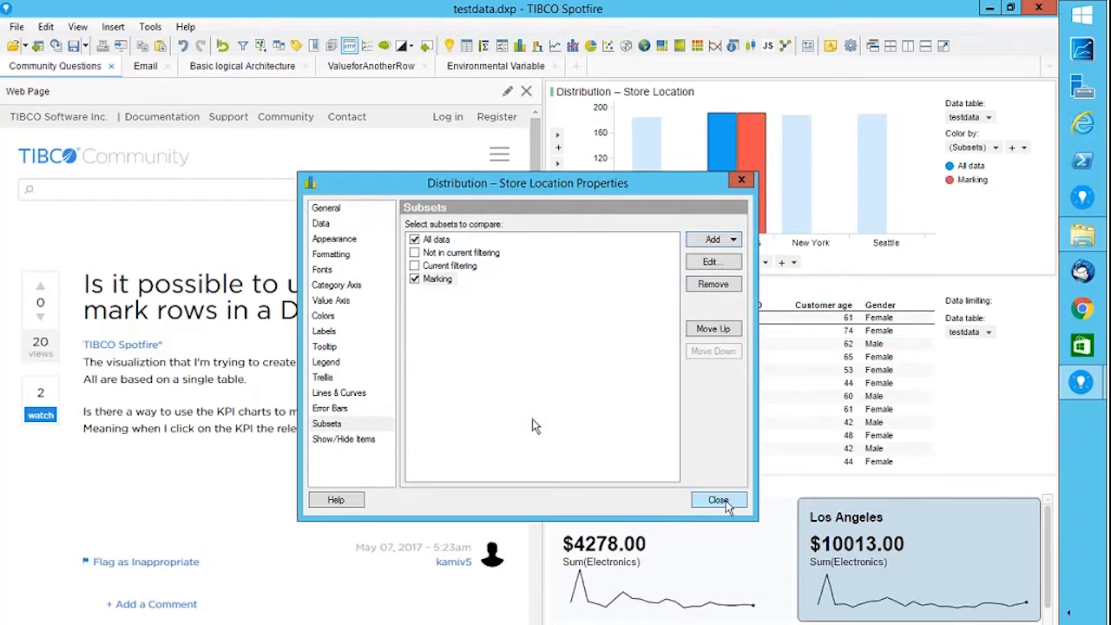
click(720, 500)
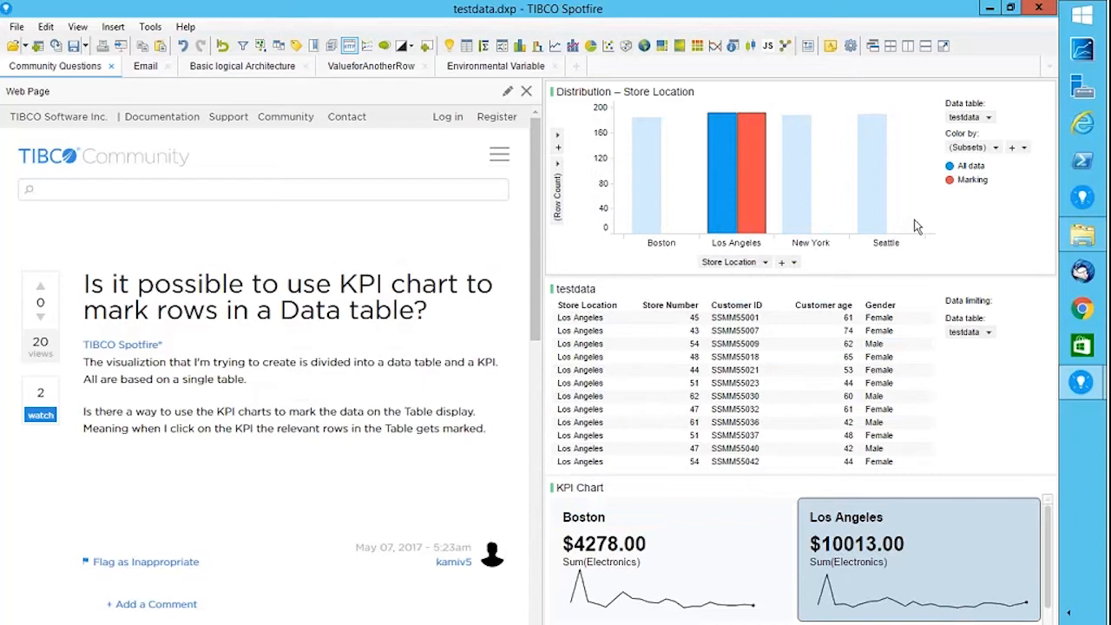
Remove Store Location from the category axis, use Sum(Electronics), and test with Los Angeles and Boston tiles.
click(761, 262)
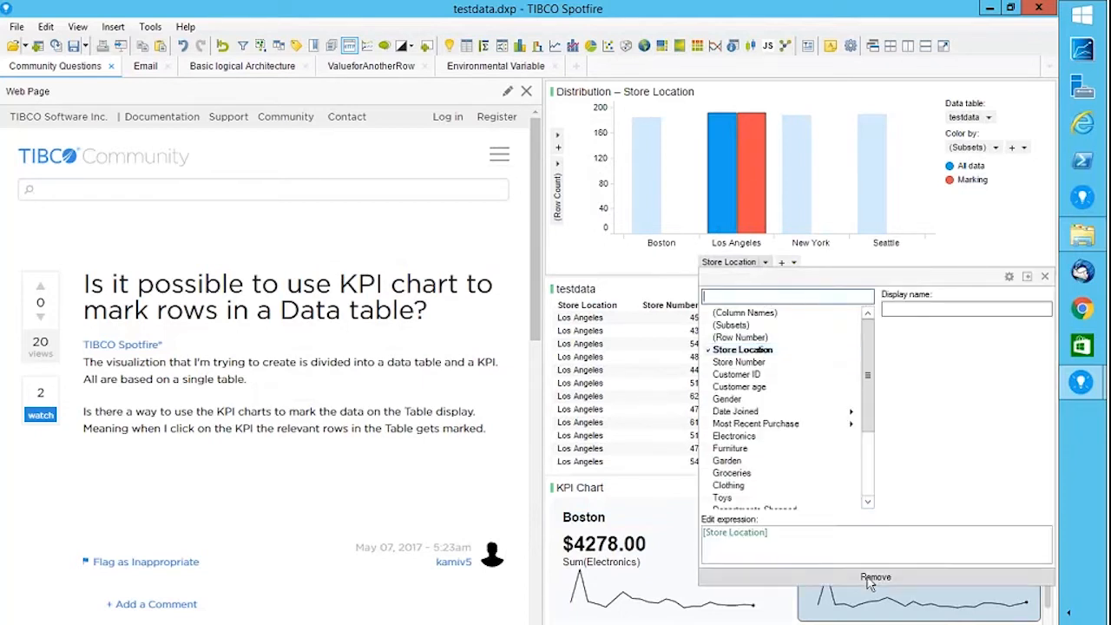
click(875, 577)
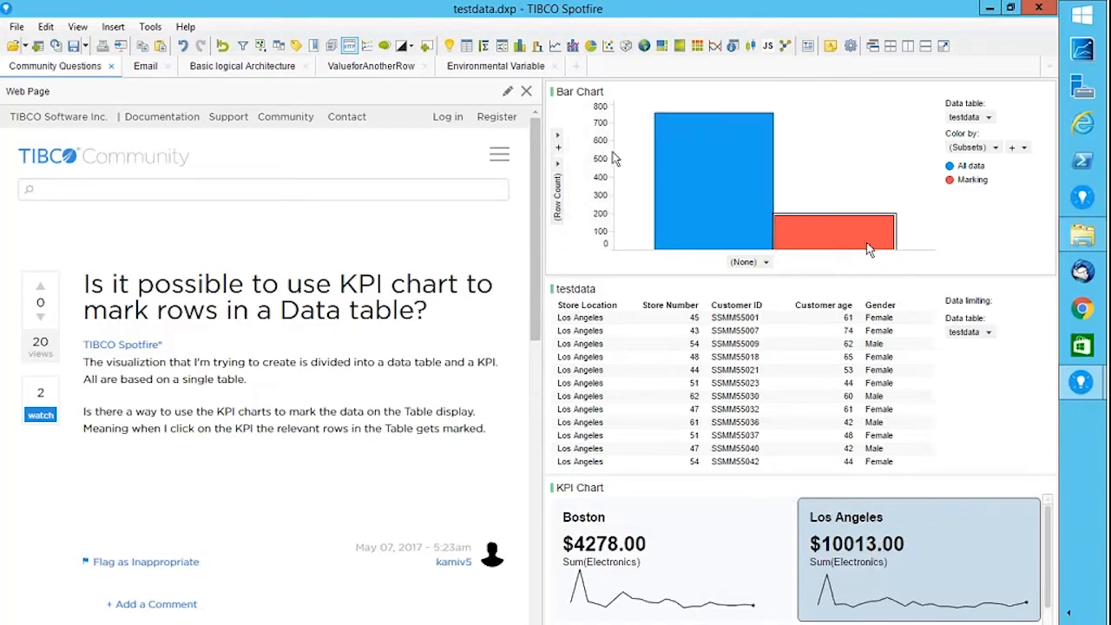
click(557, 177)
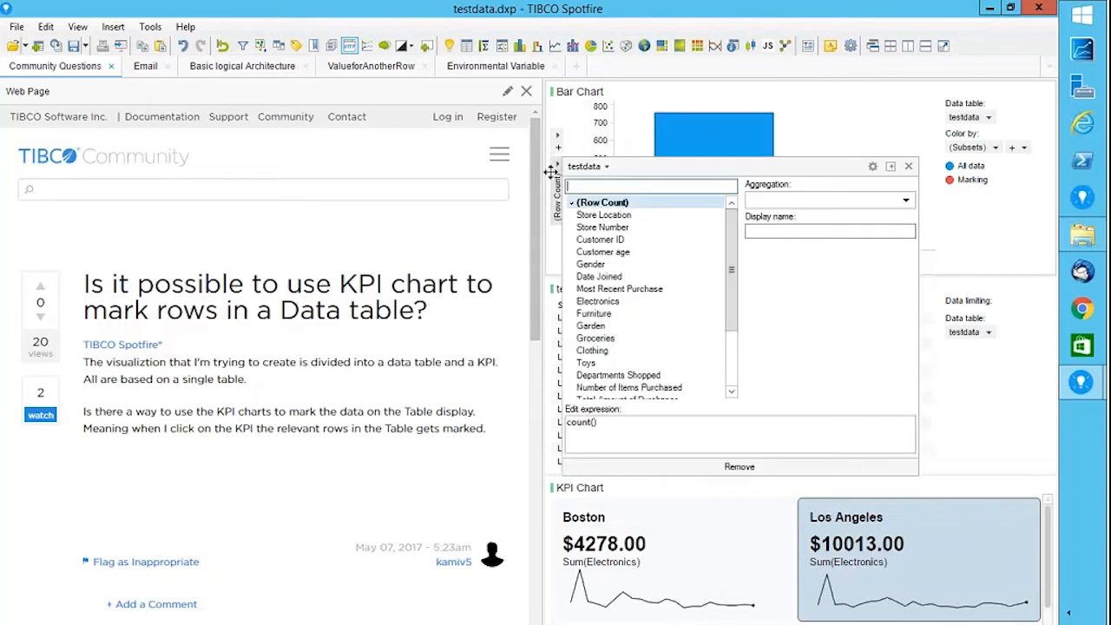
click(622, 304)
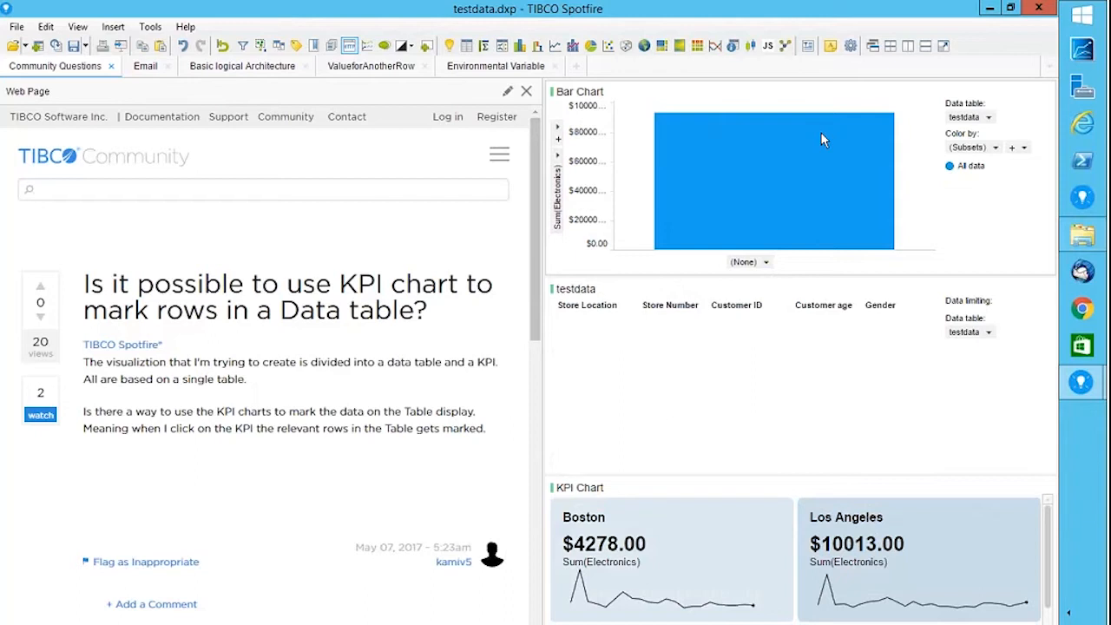
click(895, 569)
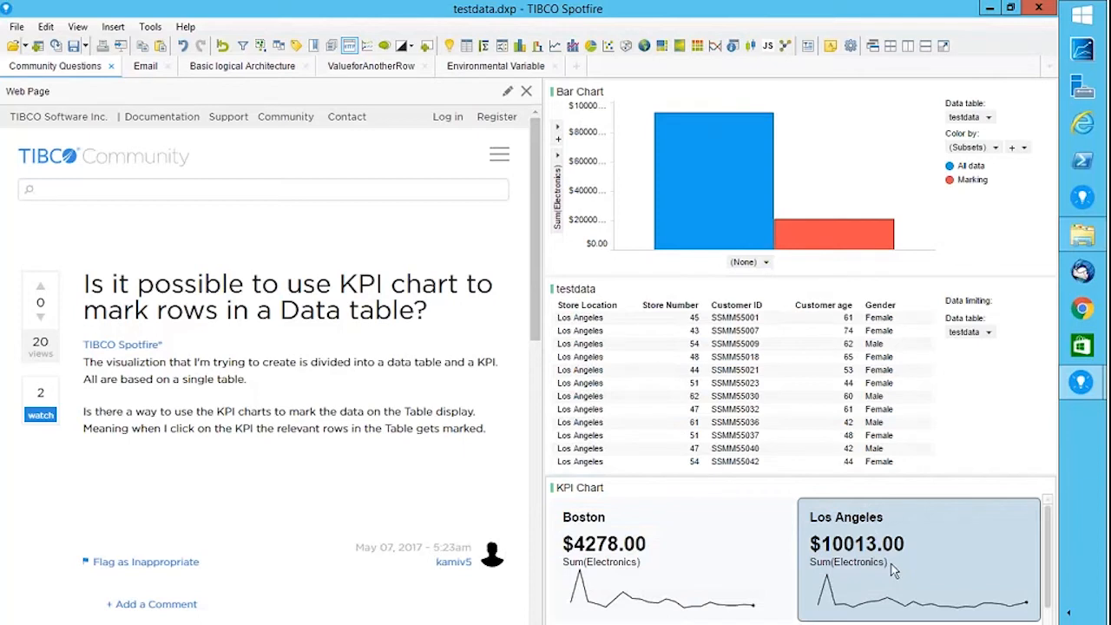
click(701, 575)
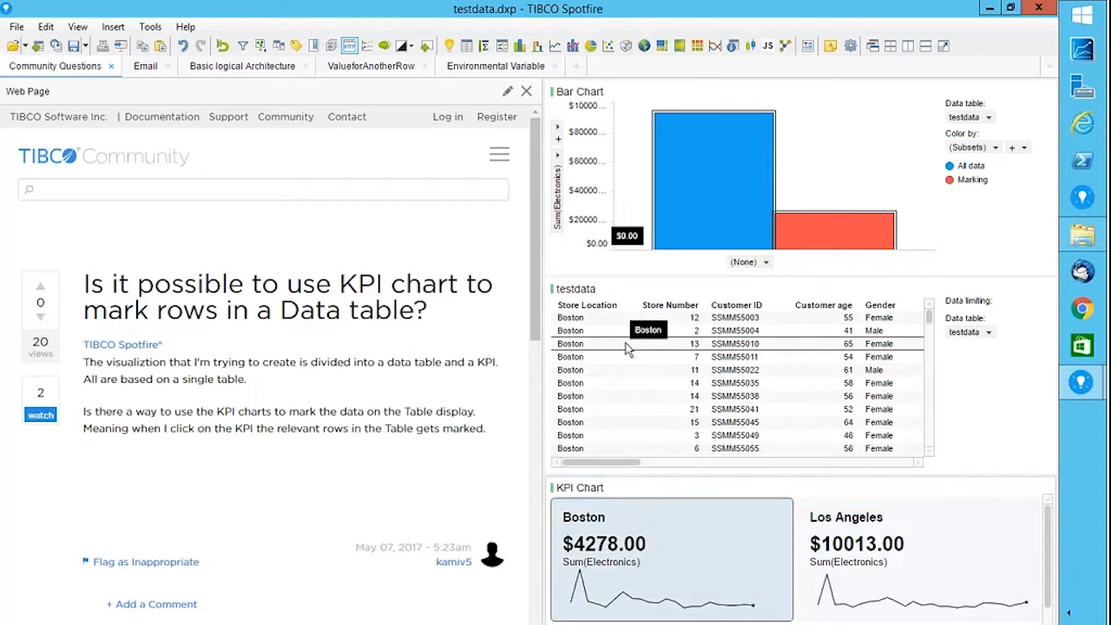
Visit the Email page, return to Community Questions, and open the KPI chart's gear menu.
click(146, 67)
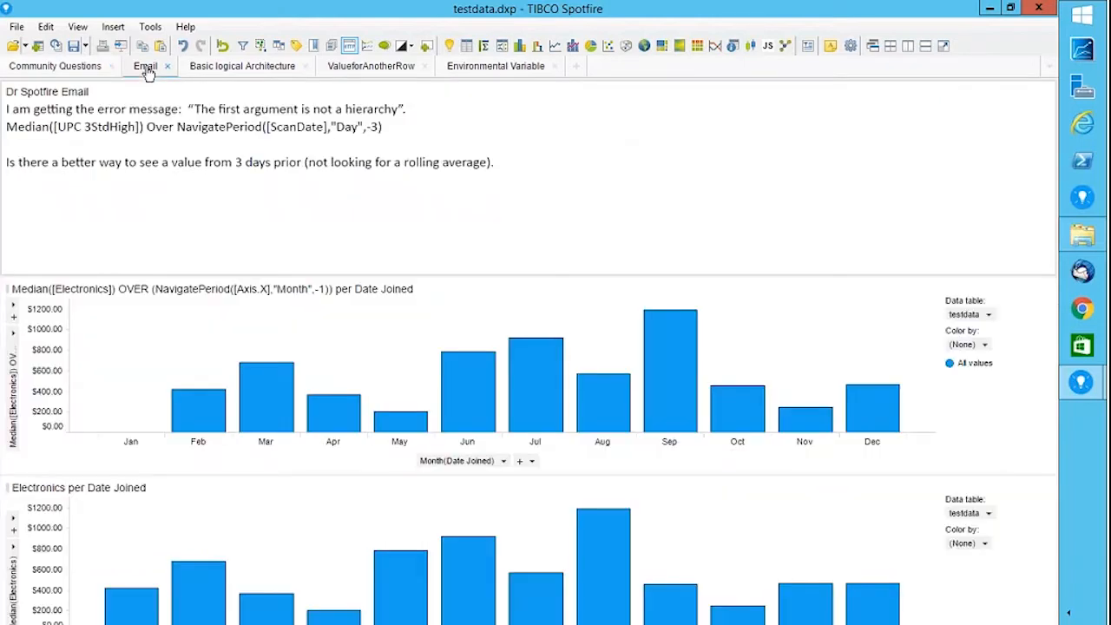
click(52, 66)
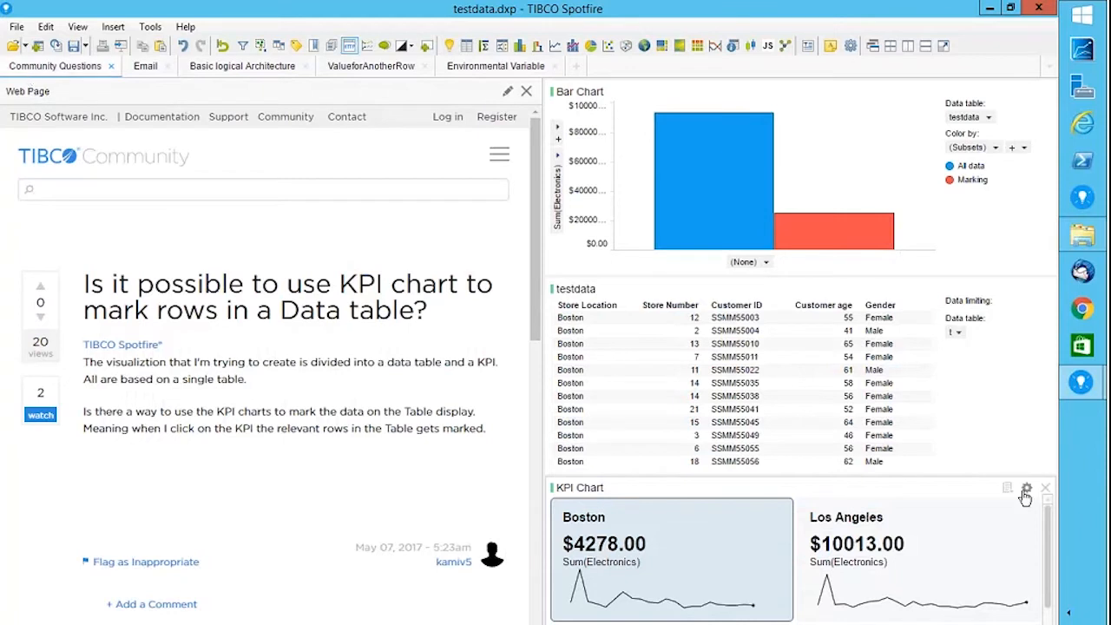
click(1009, 492)
click(1026, 491)
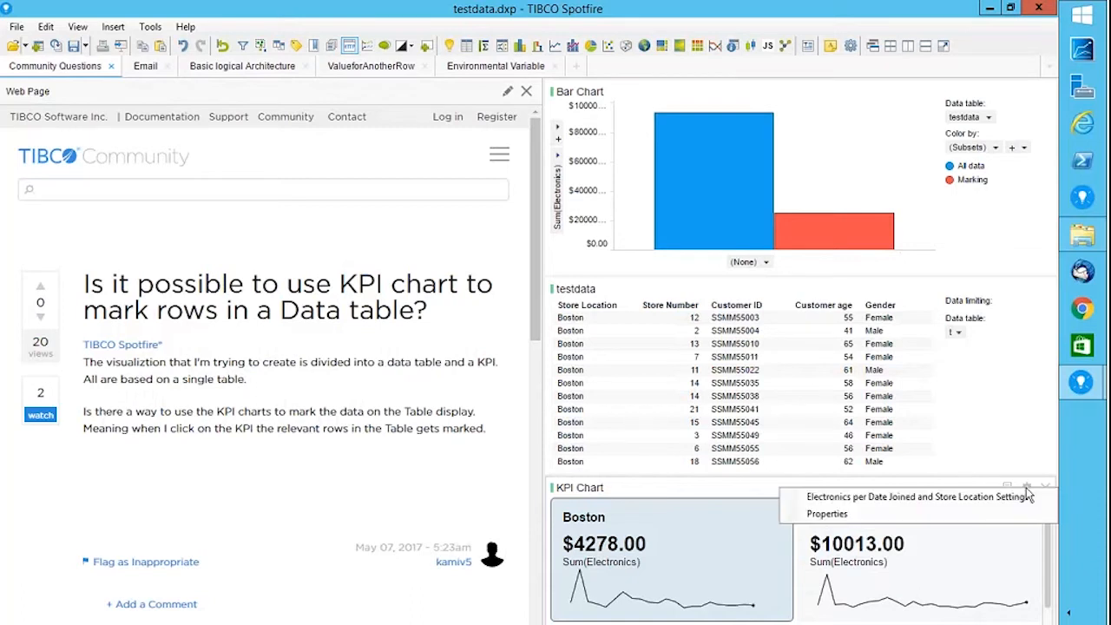
Open KPI Settings for the Electronics per Date Joined and Store Location KPI.
click(827, 515)
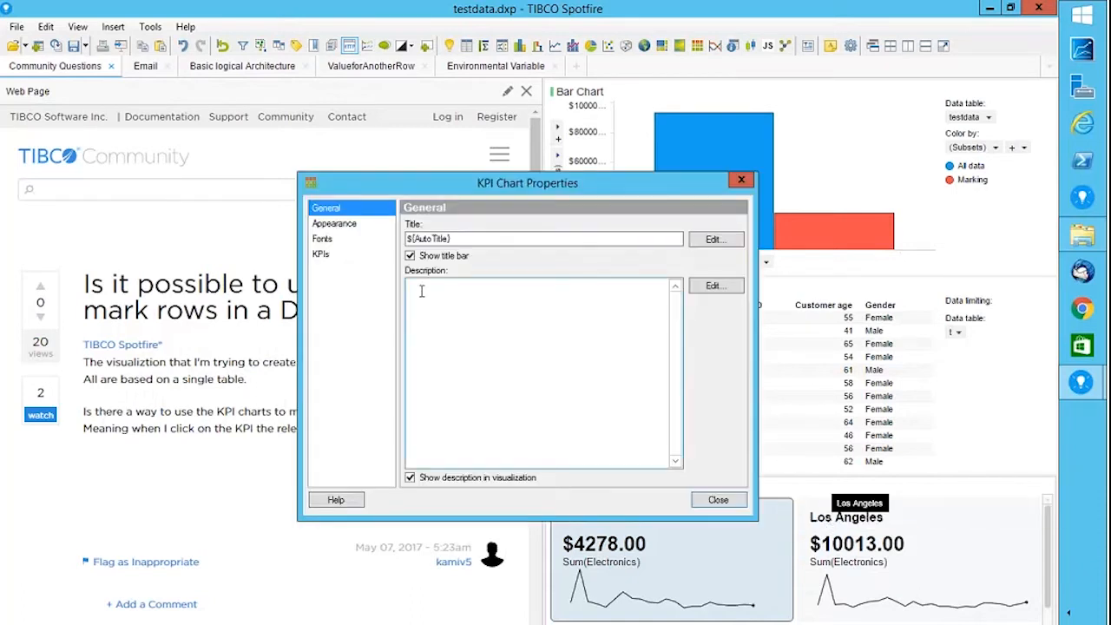
click(320, 254)
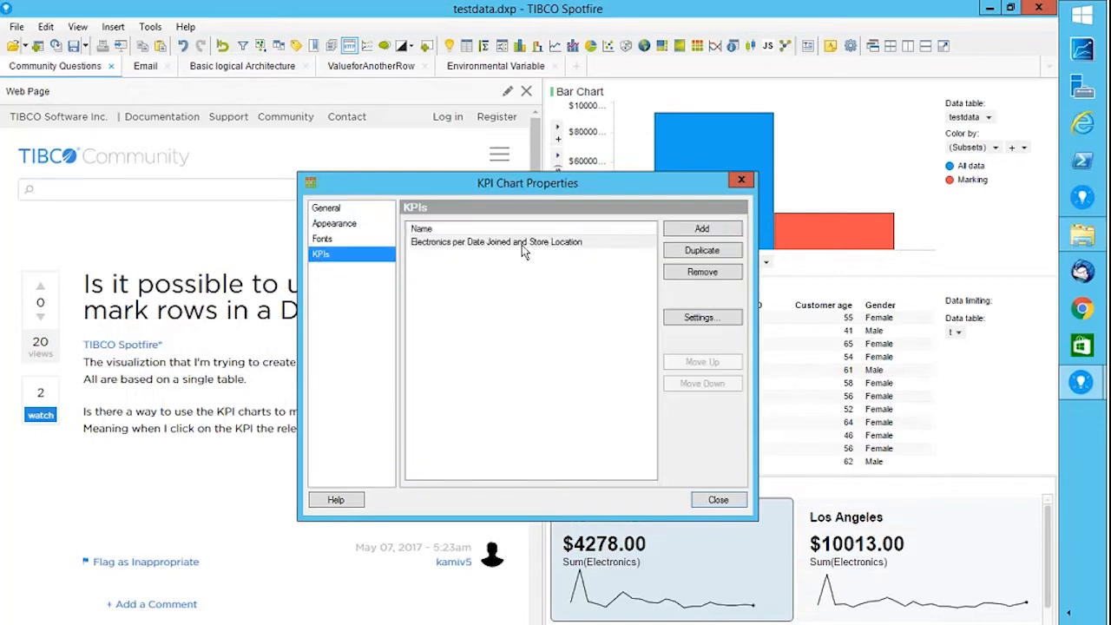
click(522, 245)
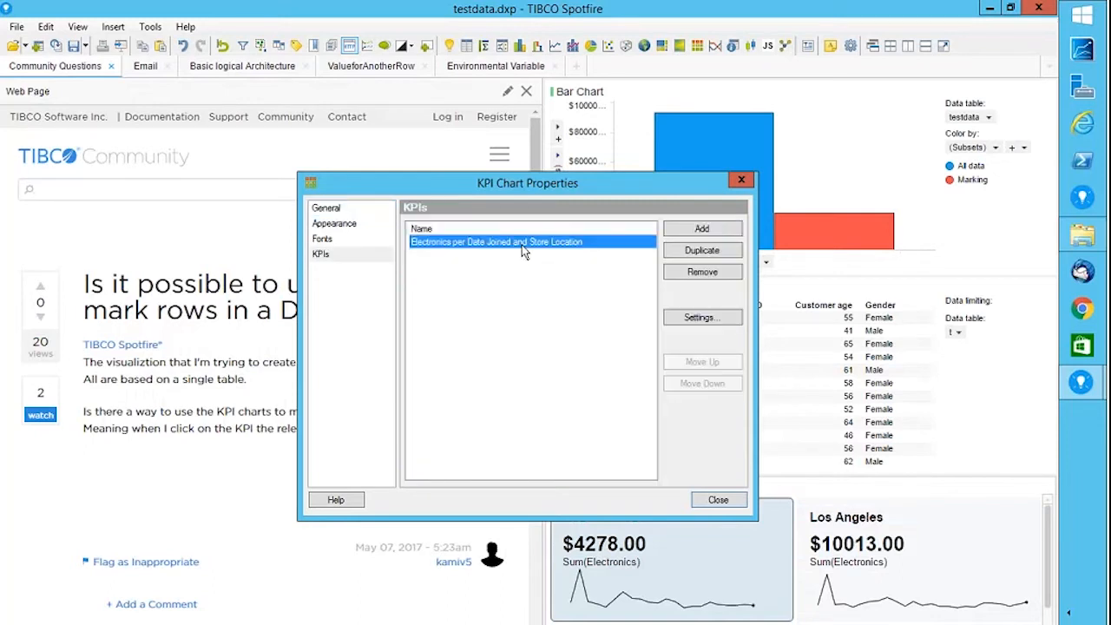
click(702, 318)
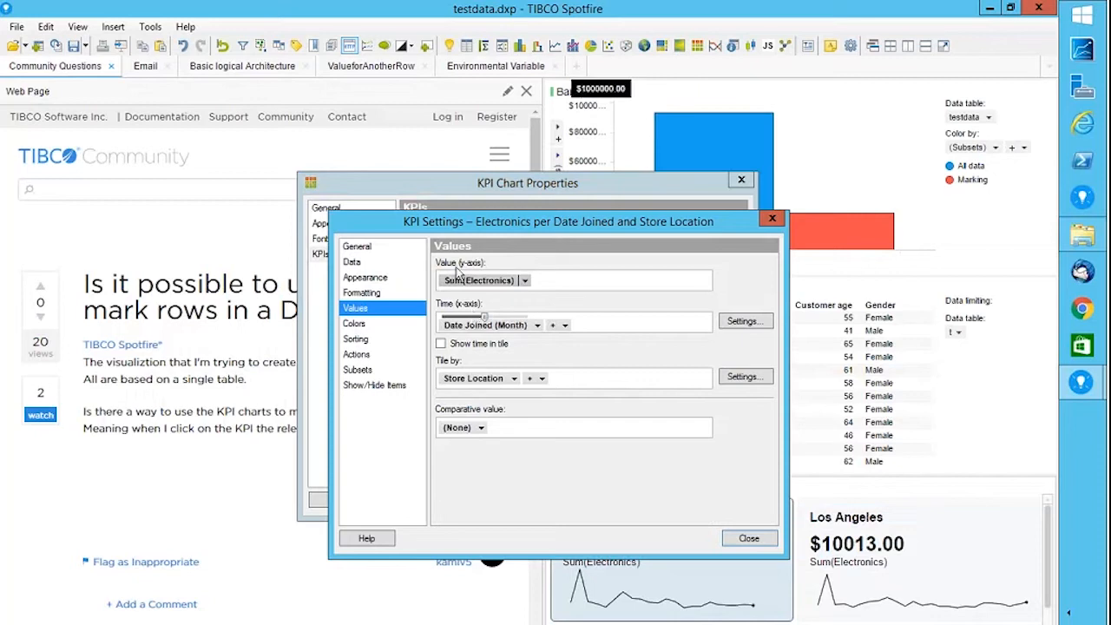
Enable 'Perform action on click' on the Actions page and open Action Settings.
click(379, 278)
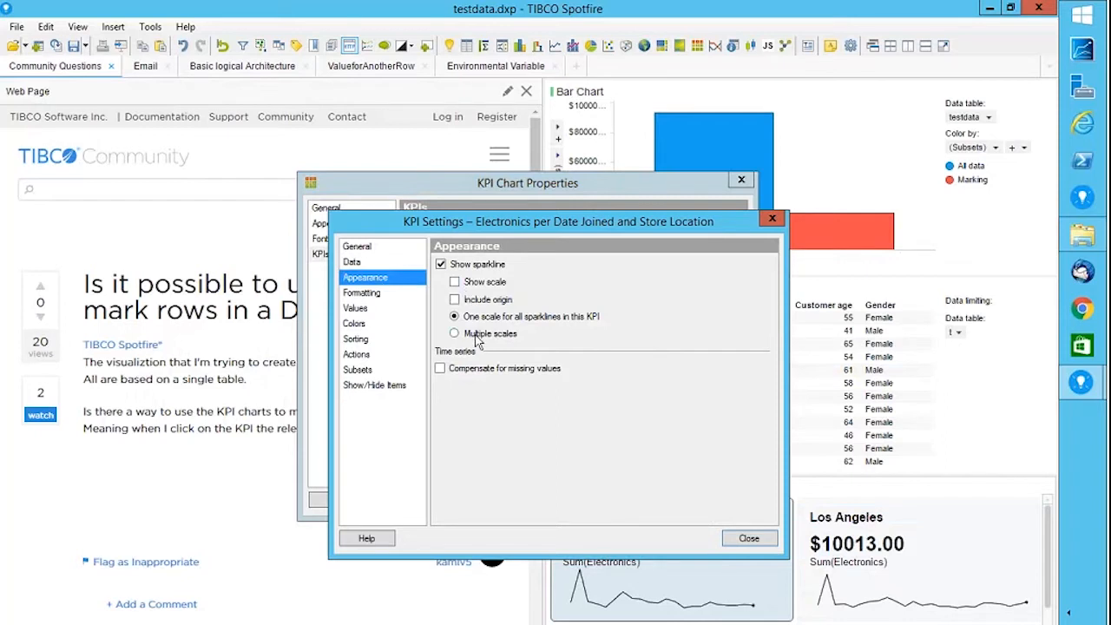
click(361, 357)
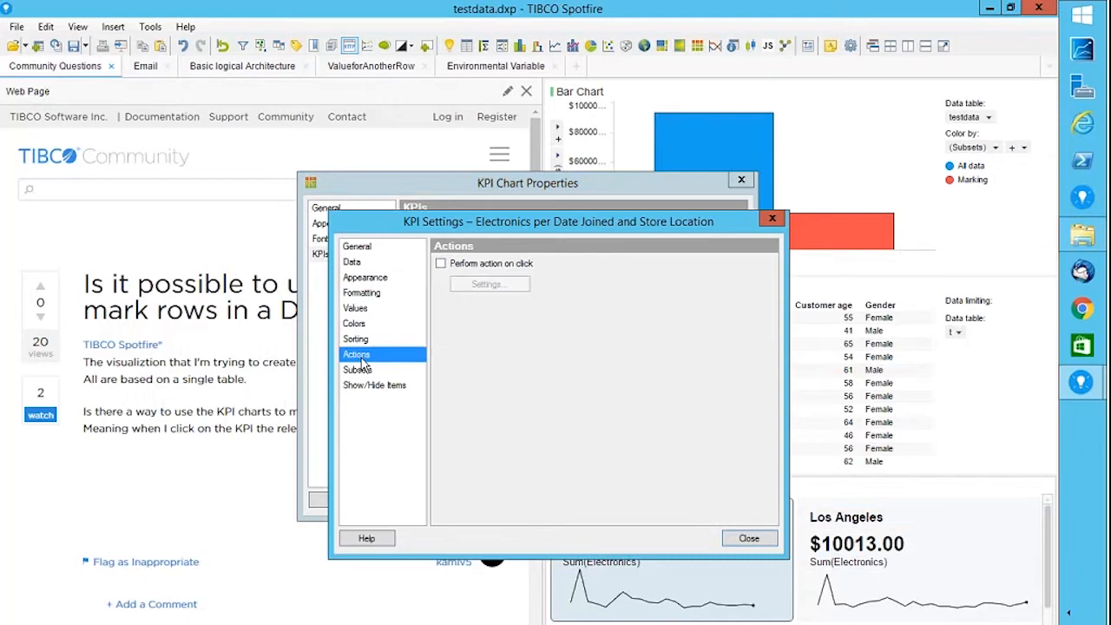
click(440, 265)
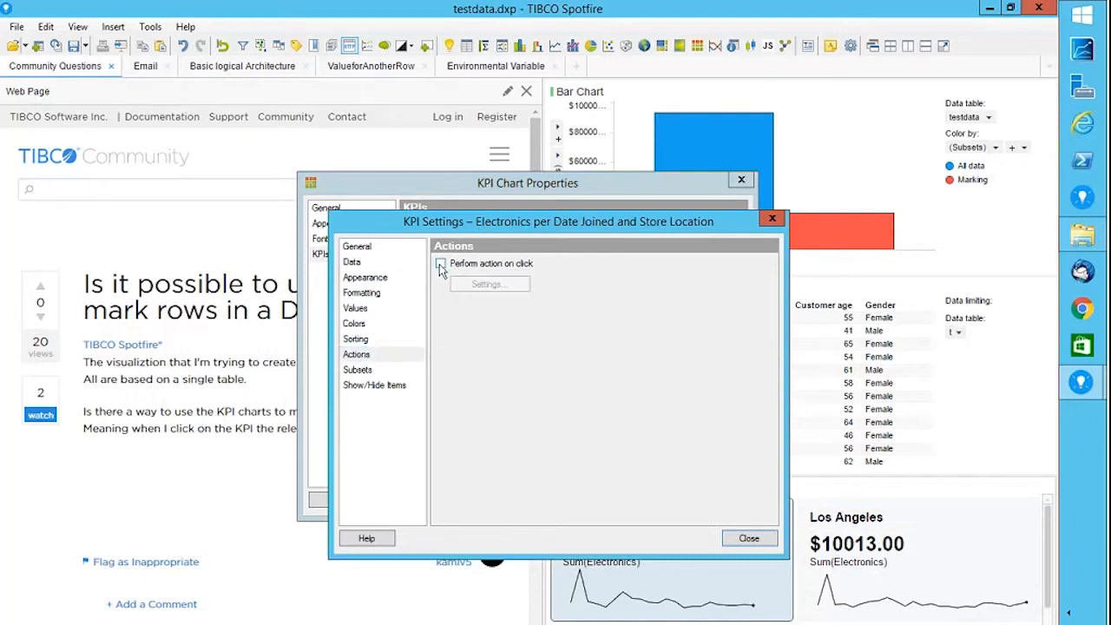
click(441, 265)
click(509, 296)
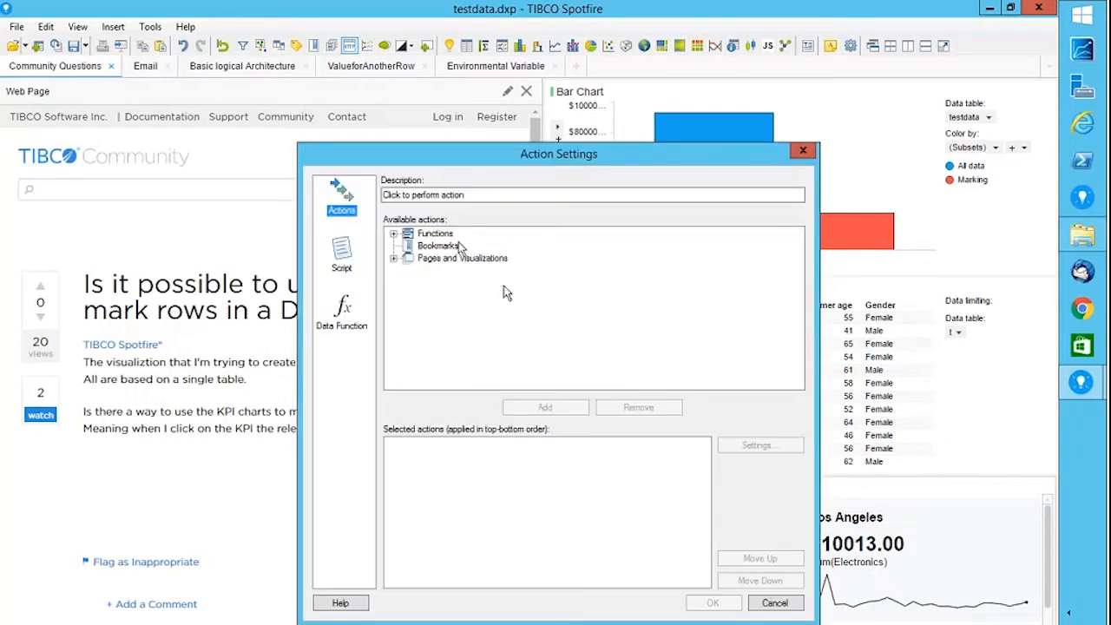
Add a 'Navigate to page (Email)' action under Pages and Visualizations and confirm.
click(394, 259)
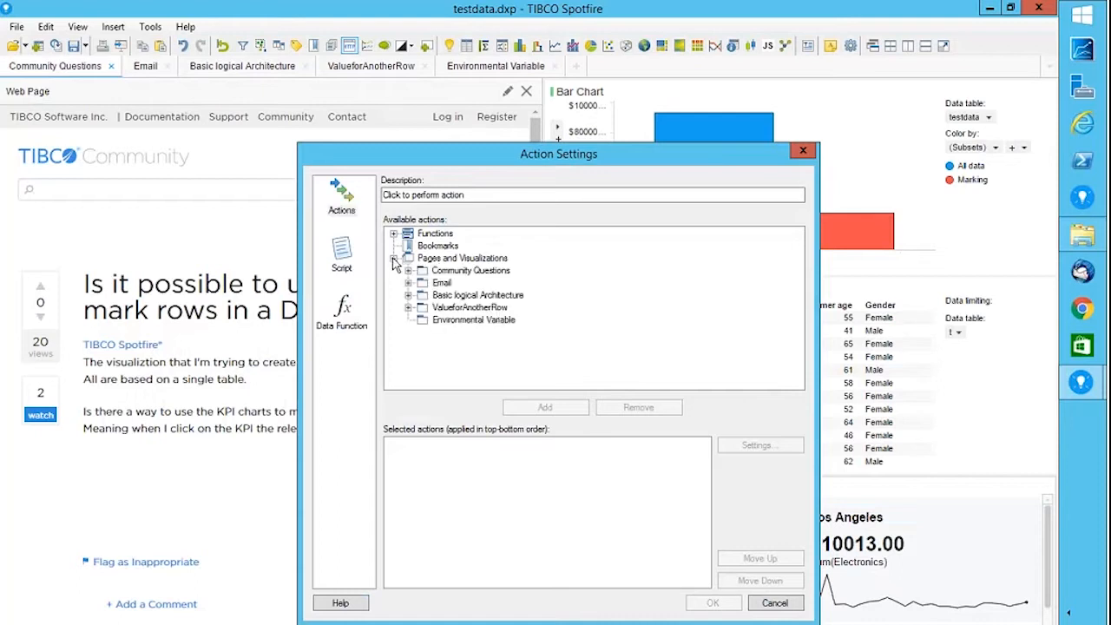
click(441, 283)
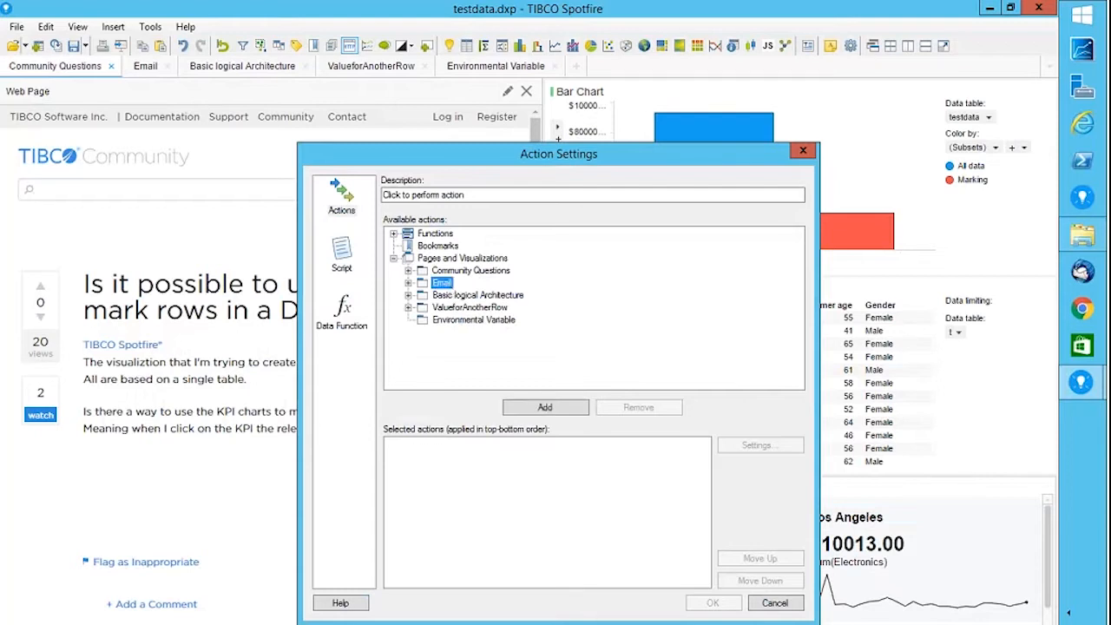
click(547, 408)
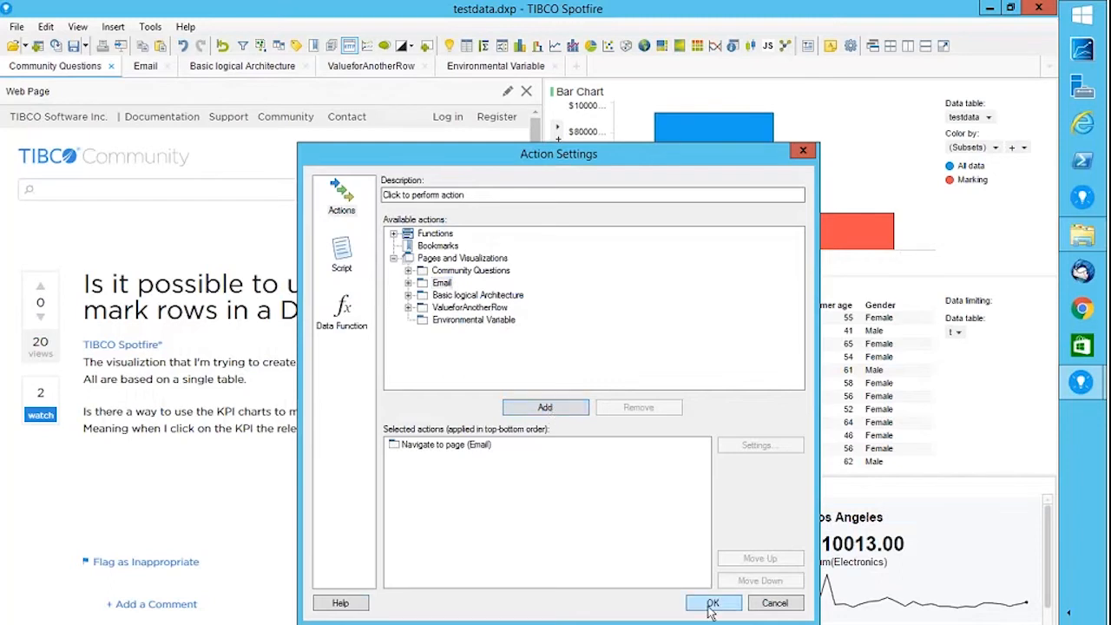
click(712, 604)
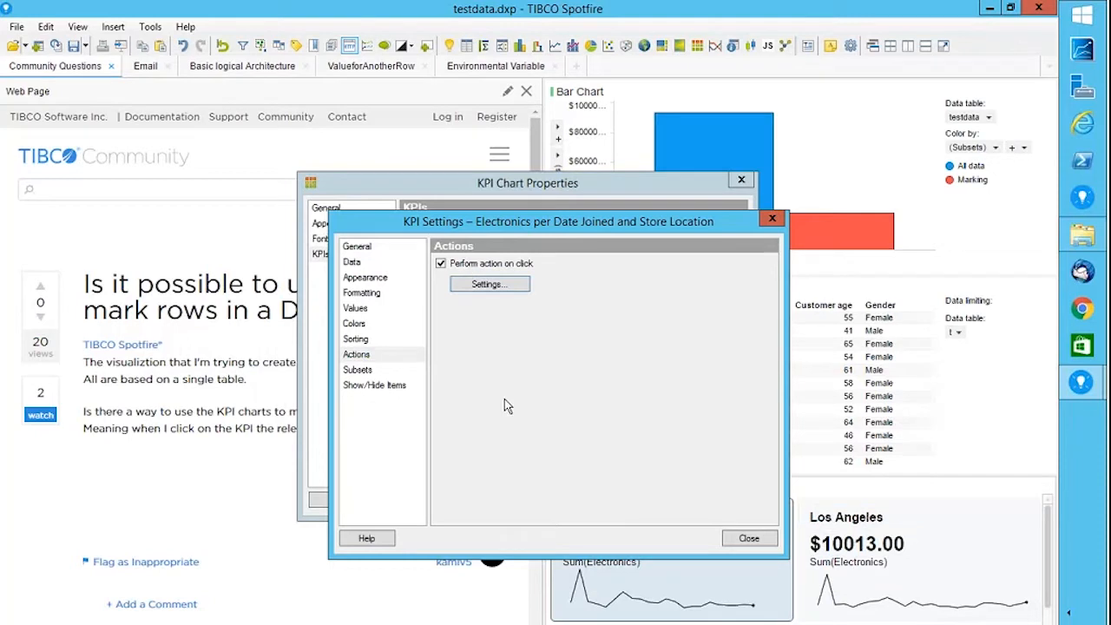
Look over the KPI's Sorting, Subsets and Show/Hide Items pages, then close KPI Settings.
click(369, 344)
click(481, 280)
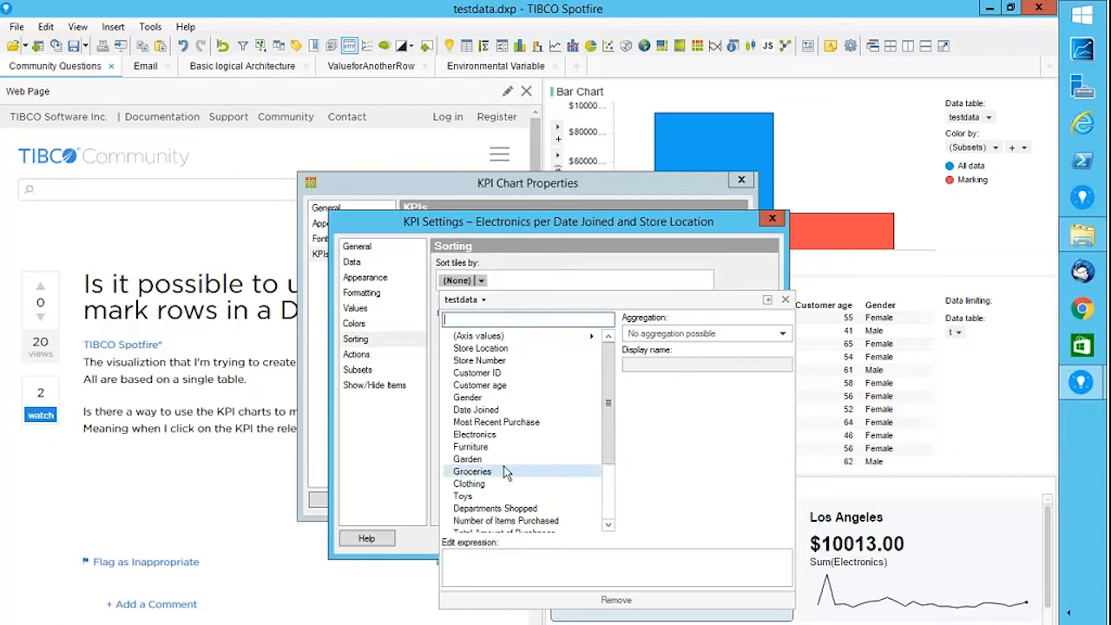
click(358, 370)
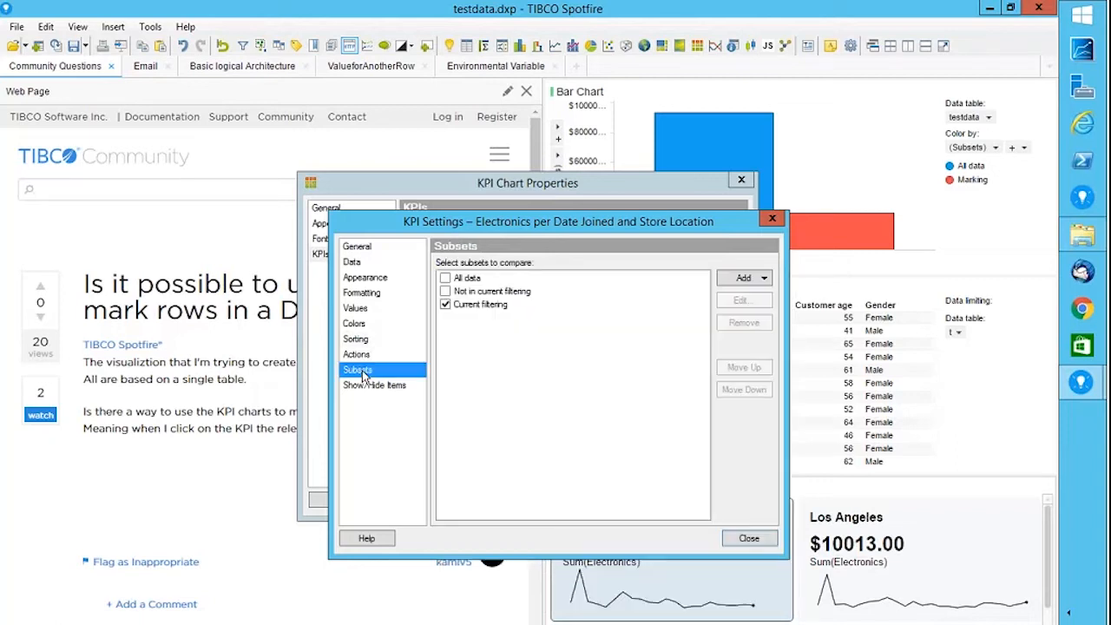
click(364, 388)
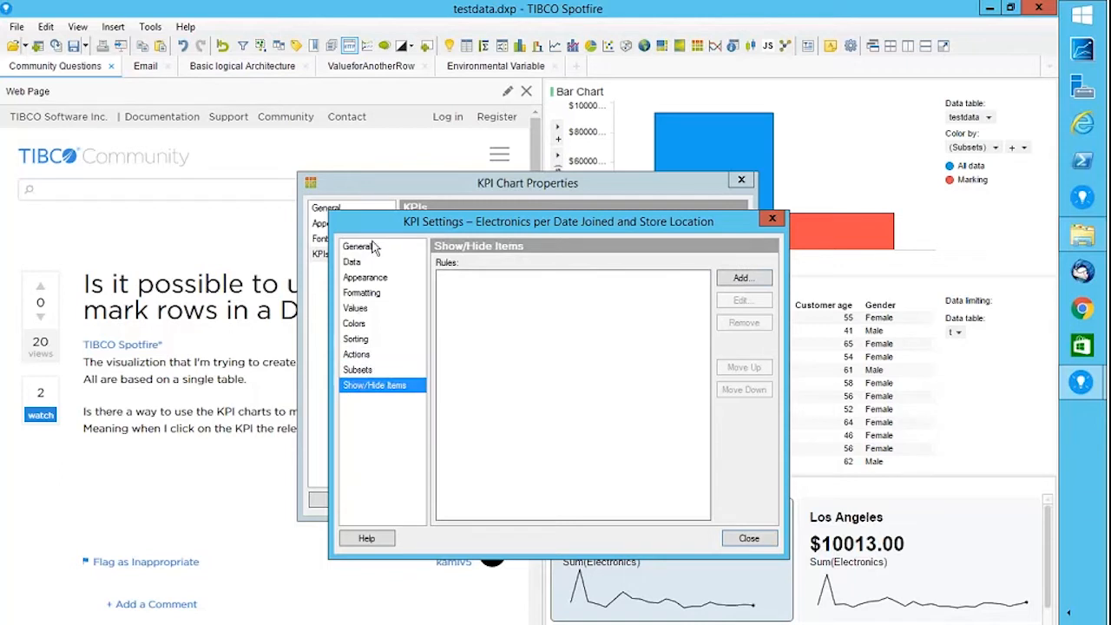
click(771, 220)
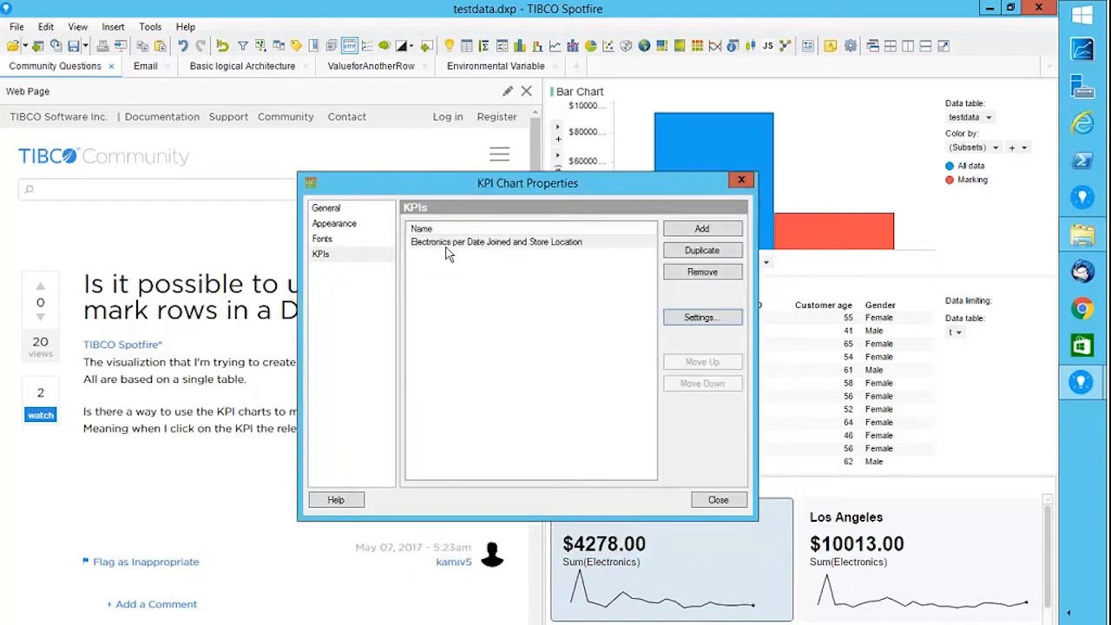
Add a new KPI tiled by Gender, check its Actions page, and close all dialogs.
click(699, 229)
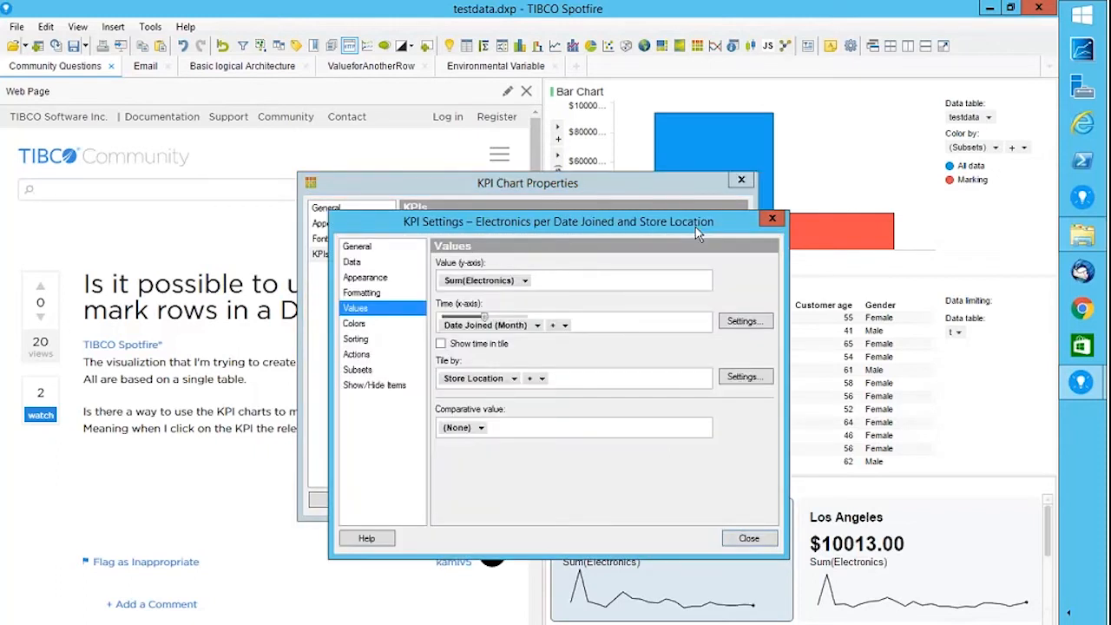
click(513, 378)
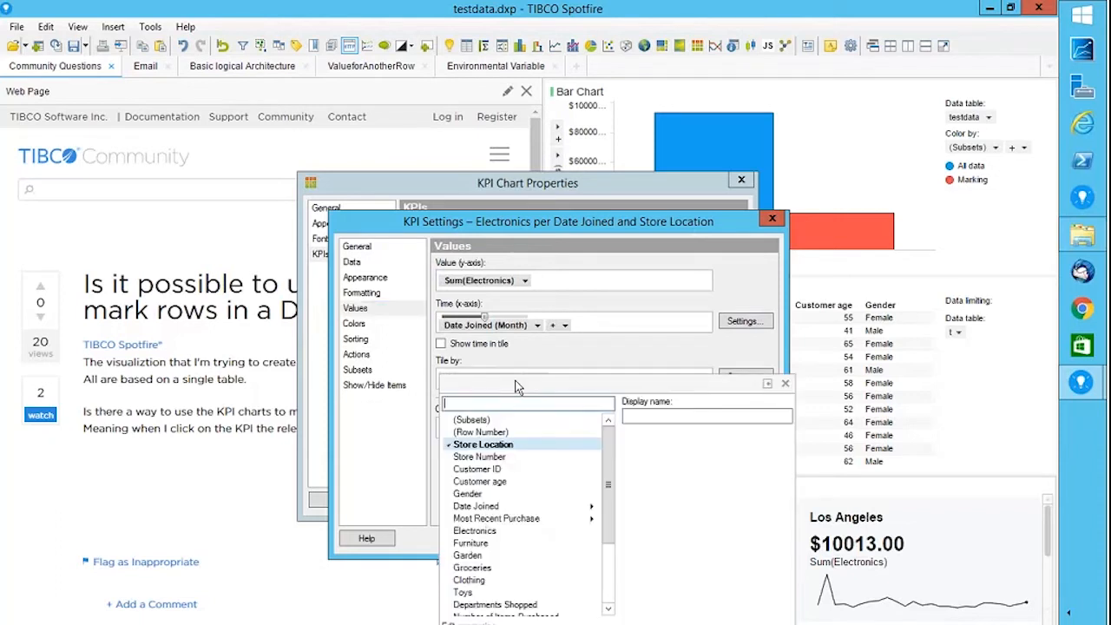
click(470, 496)
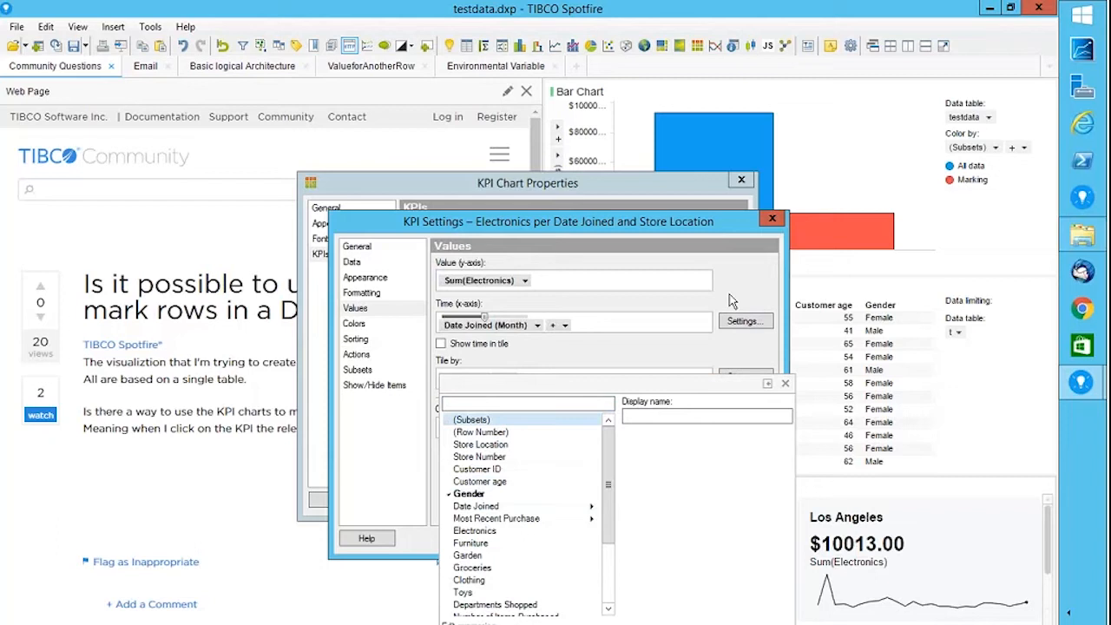
click(356, 355)
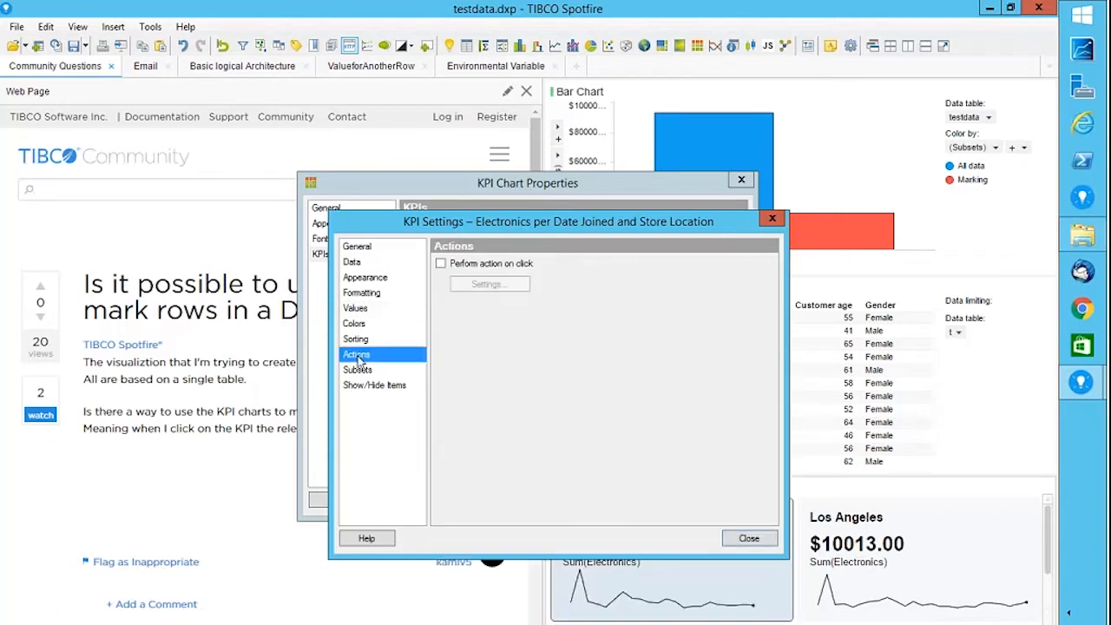
click(749, 538)
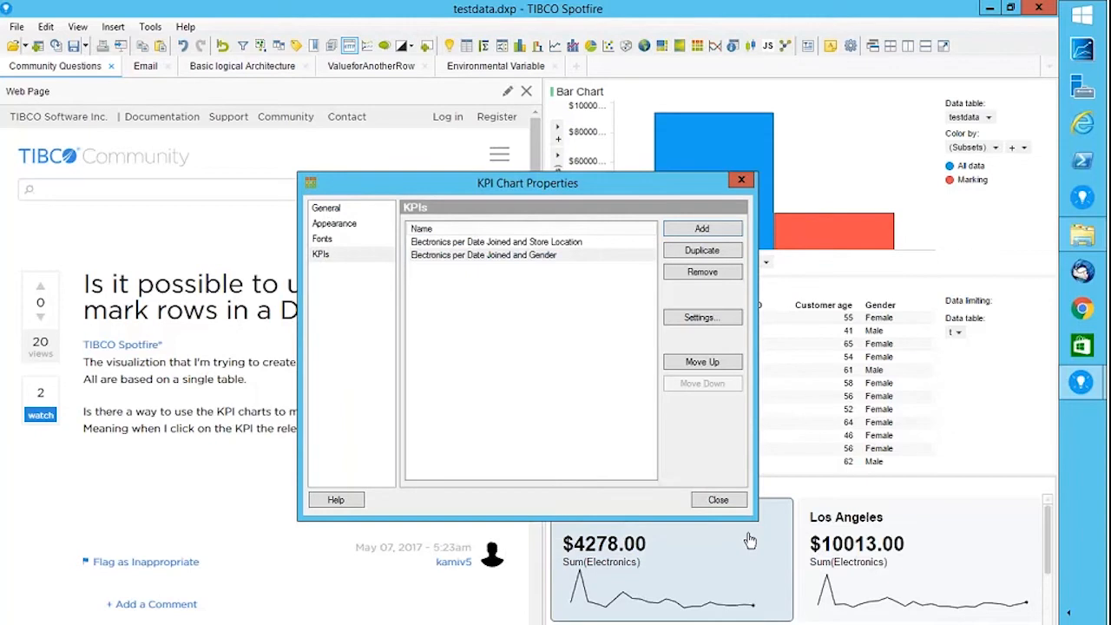
click(710, 500)
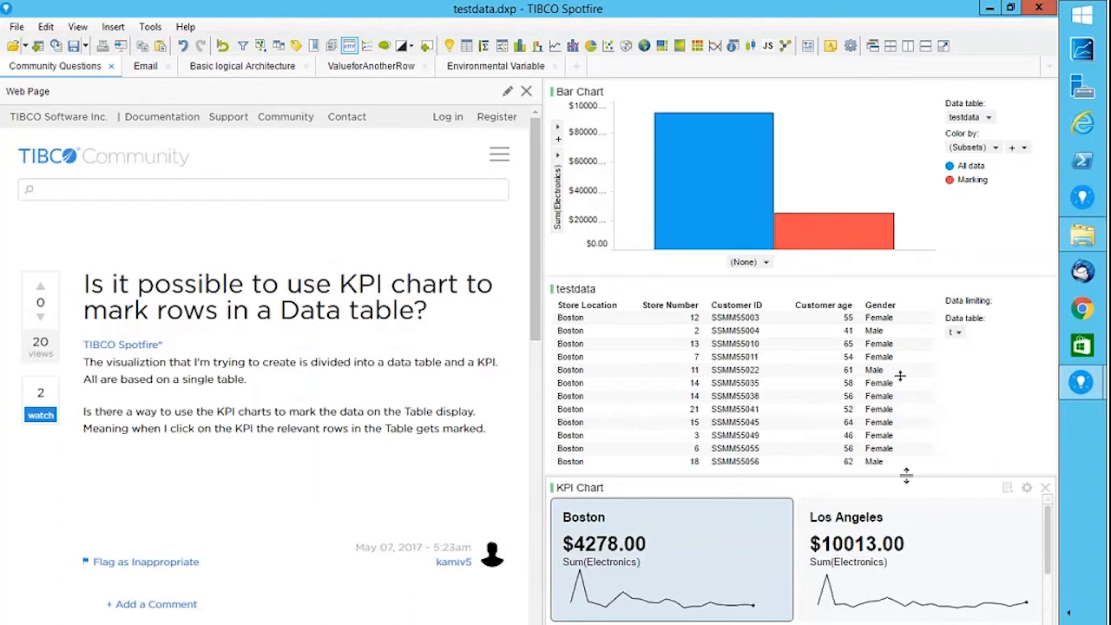
Shrink the testdata table so the KPI chart shows the Female $10013.00 and Male $4781.00 tiles below the store tiles.
drag(907, 474, 901, 376)
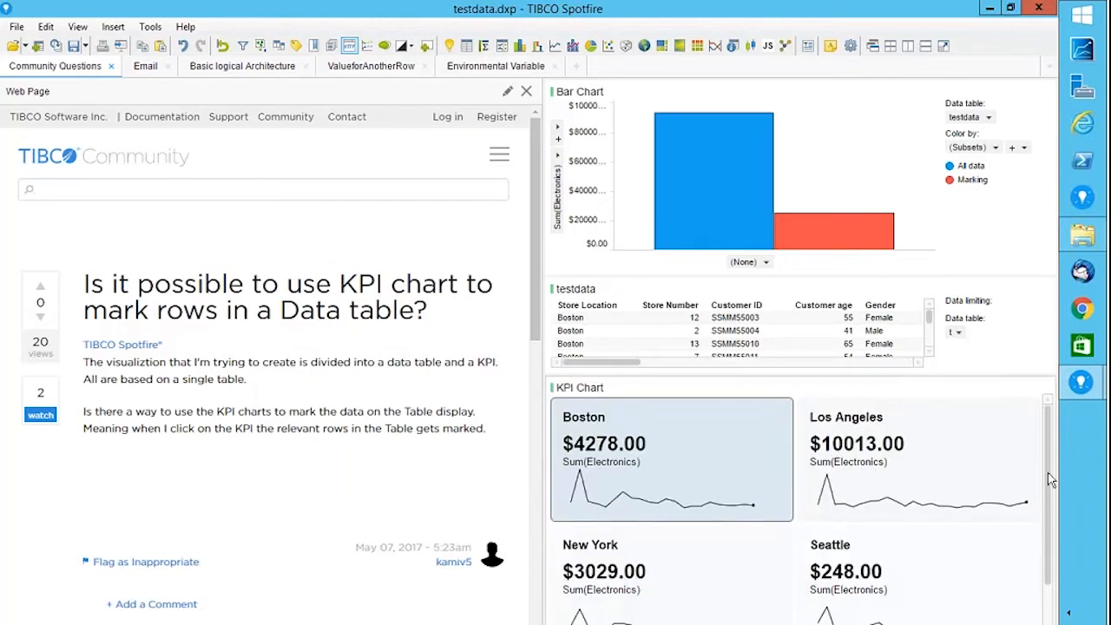
drag(1050, 480, 1050, 580)
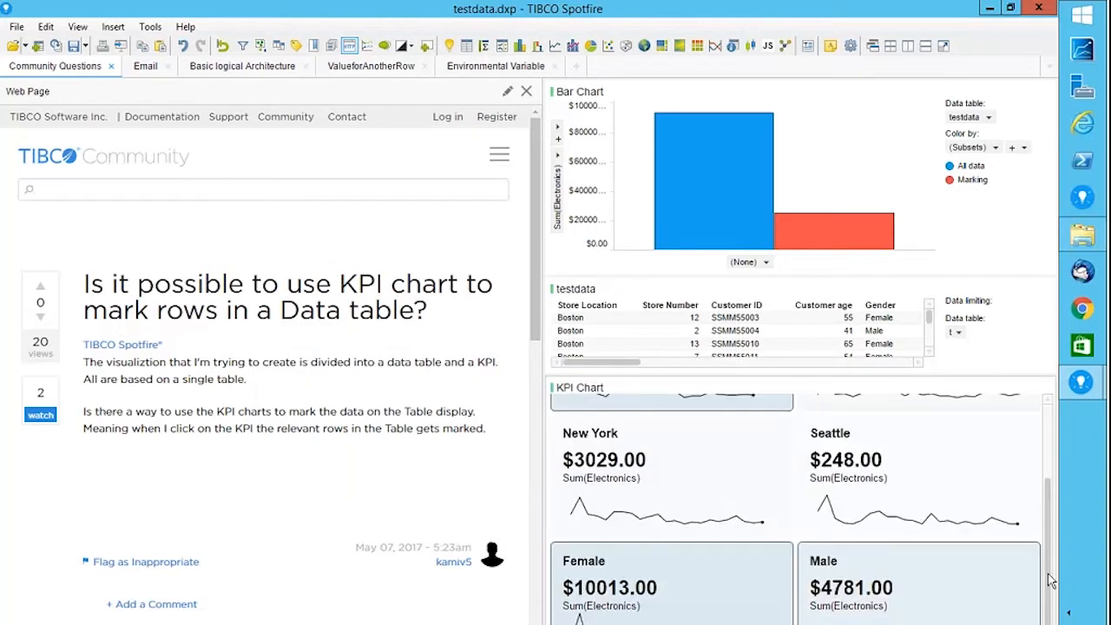
drag(1049, 575, 1042, 454)
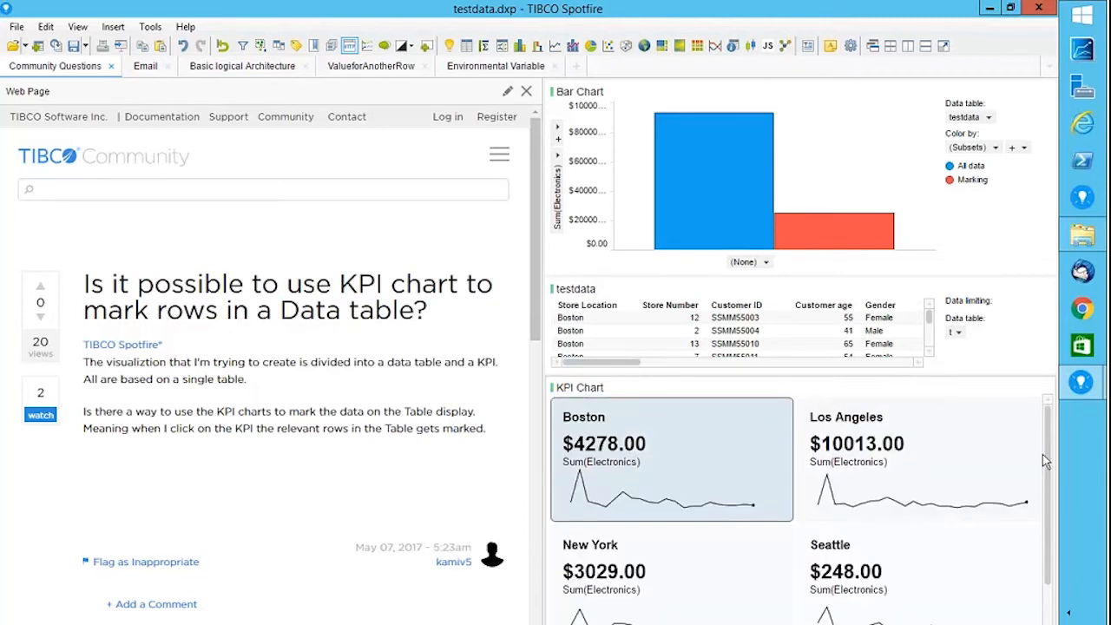
mouse_move(1026, 393)
right_click(1023, 391)
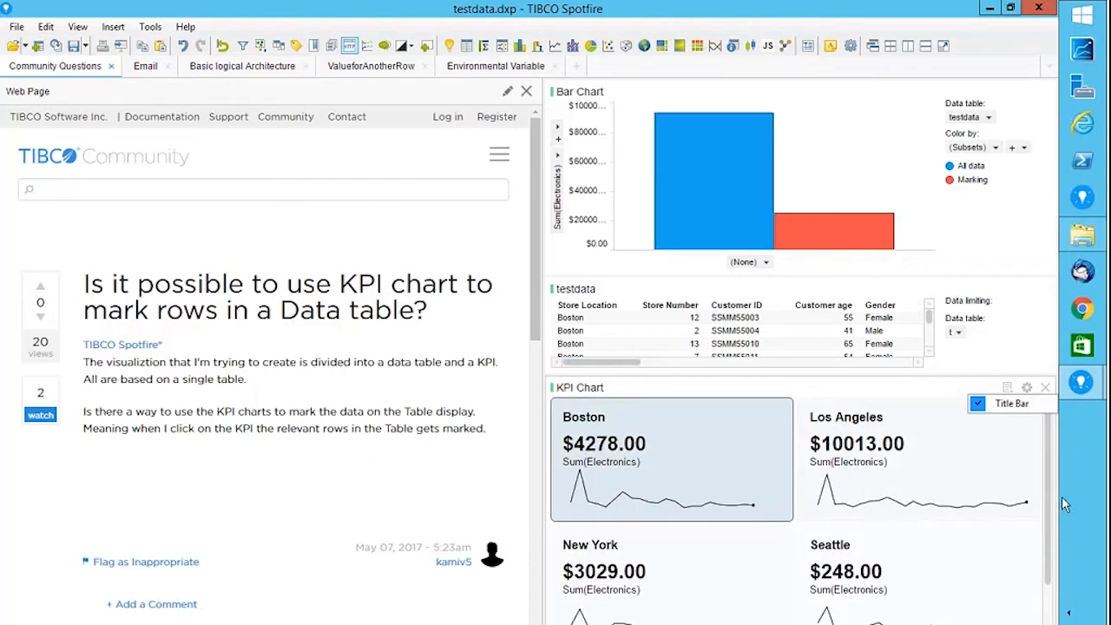
Mark the Female KPI tile so the table lists only Female rows and the Marking bar rises.
scroll(621, 599, down, 2)
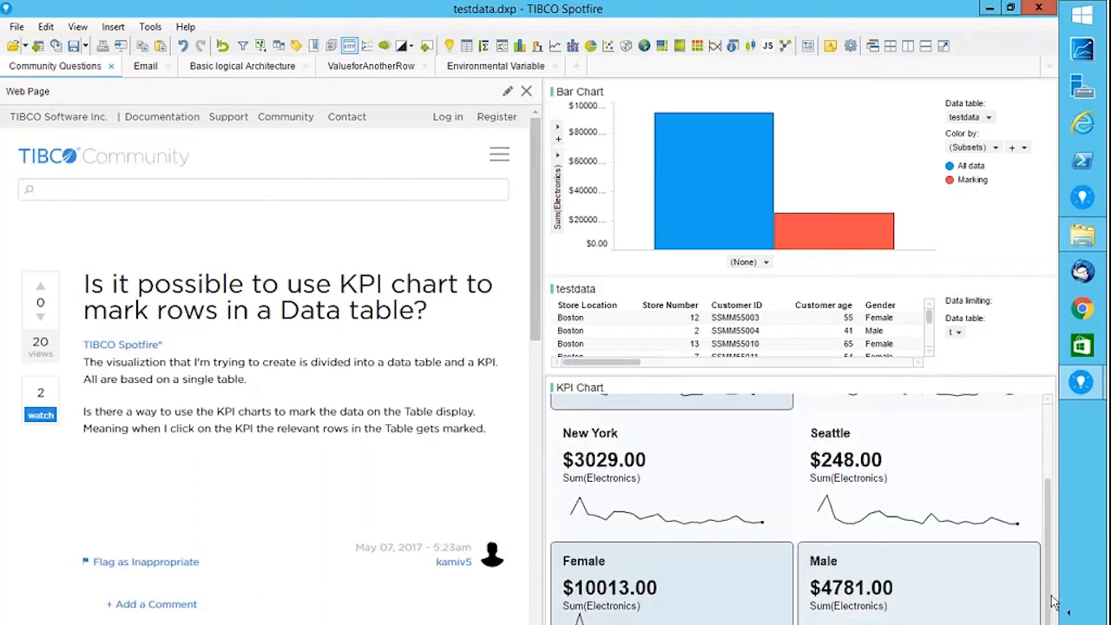
click(615, 608)
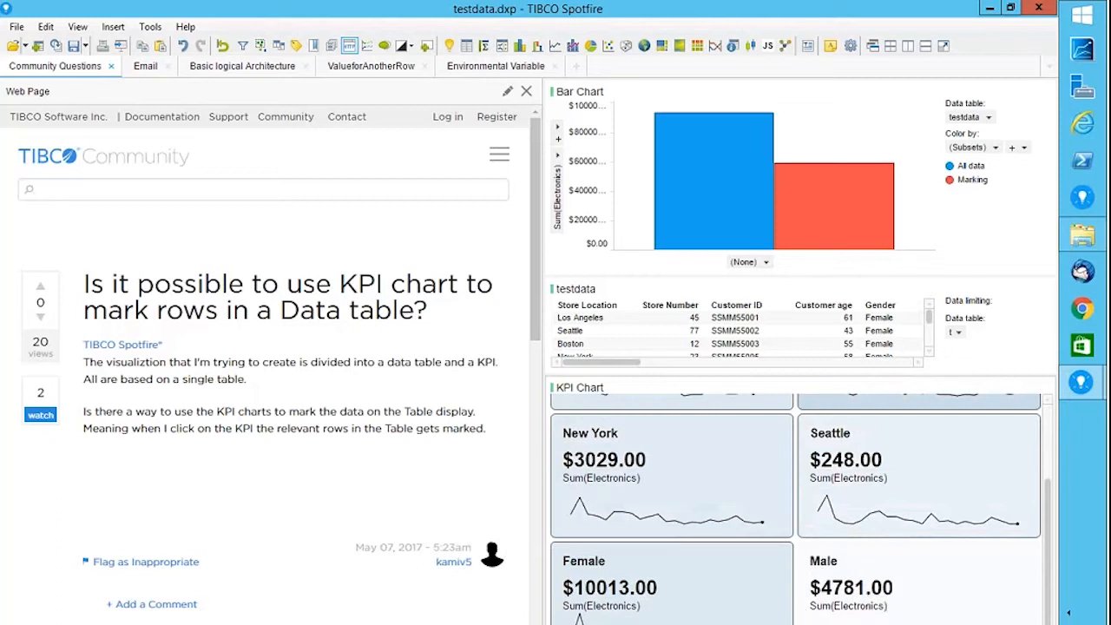
scroll(1051, 447, up, 3)
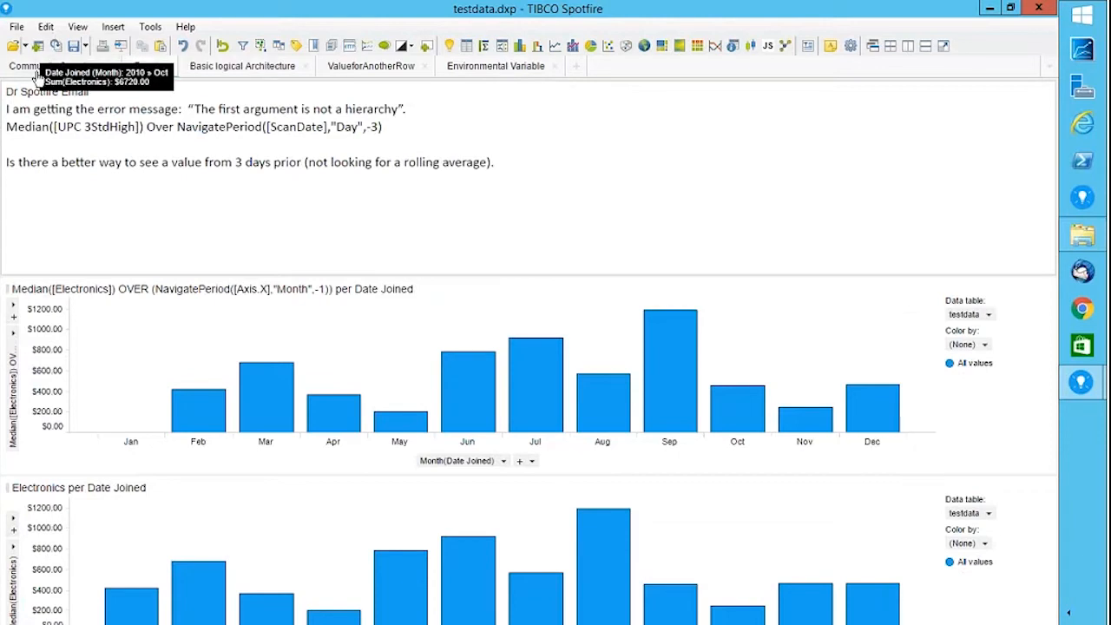
On Community Questions, mark the New York and Seattle tiles' rows, then switch to the Email page.
click(37, 73)
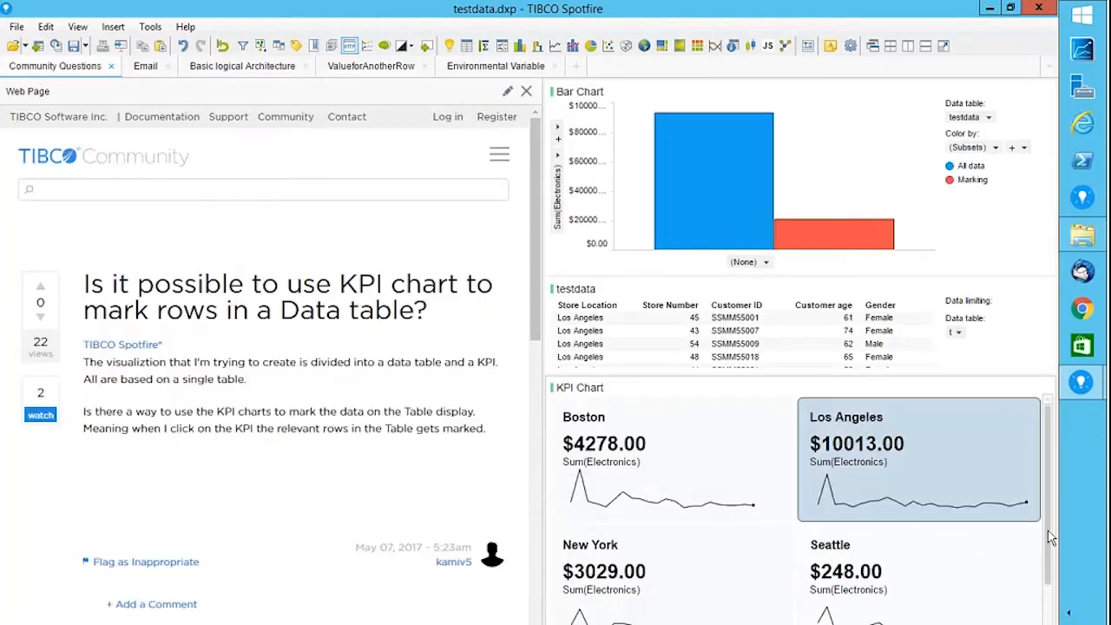
click(686, 597)
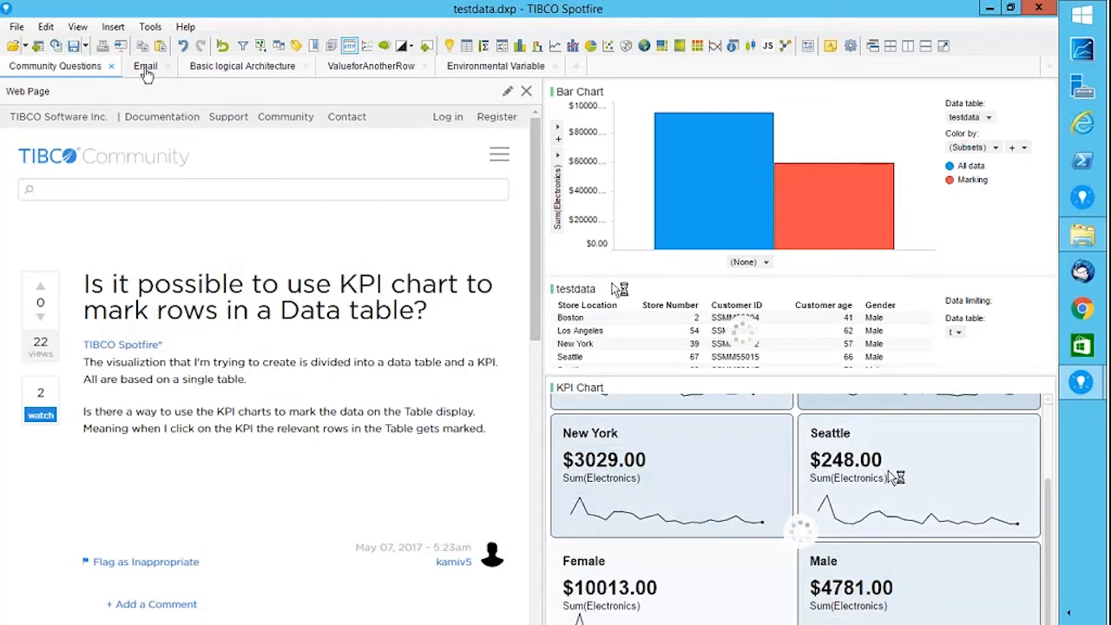
click(146, 69)
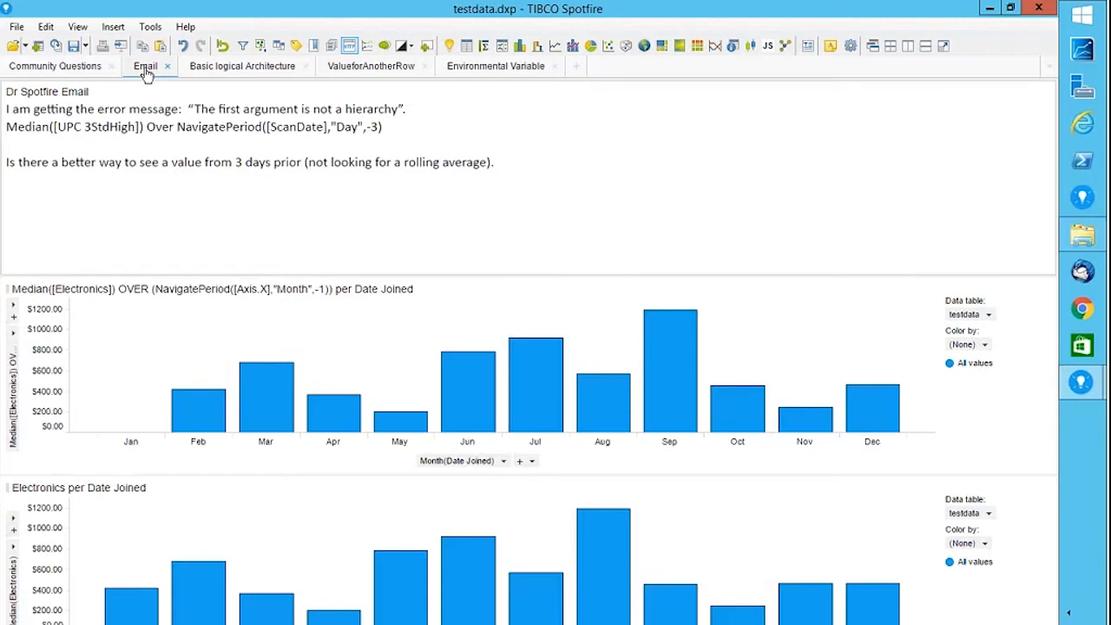
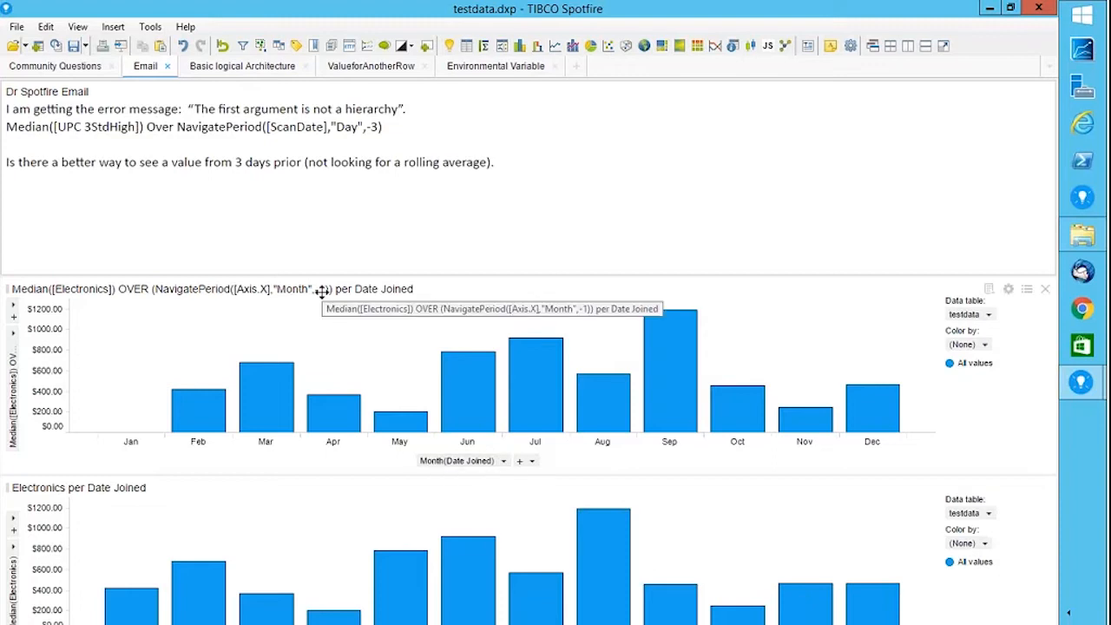
Change the top chart's NavigatePeriod offset from -1 to -3 months so its bars start at Apr.
right_click(13, 382)
click(70, 517)
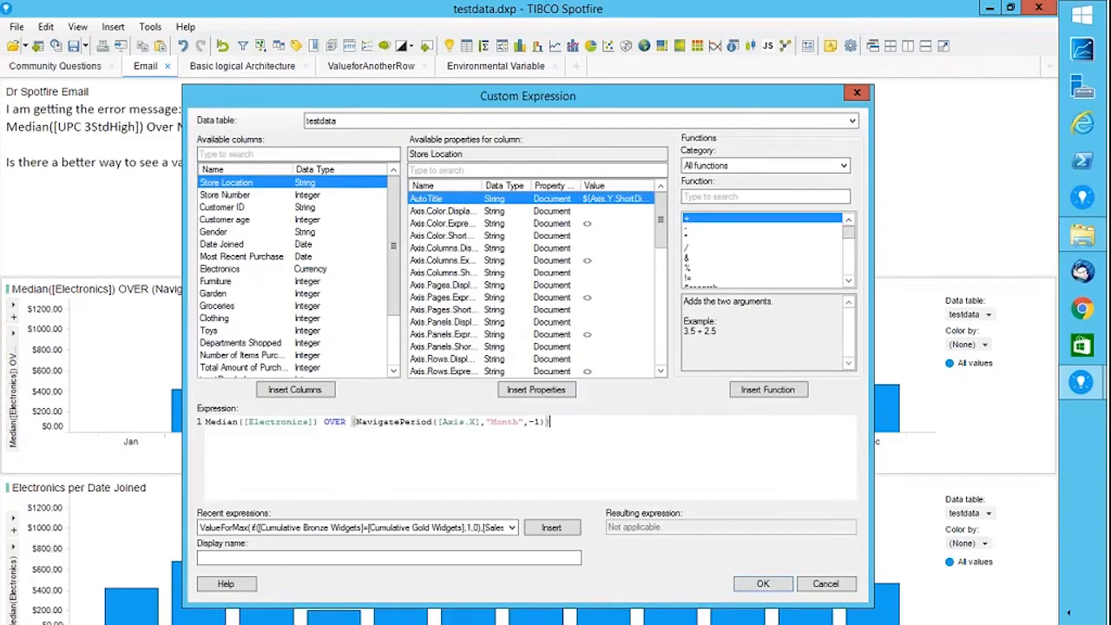
double_click(537, 422)
text(3)
click(763, 584)
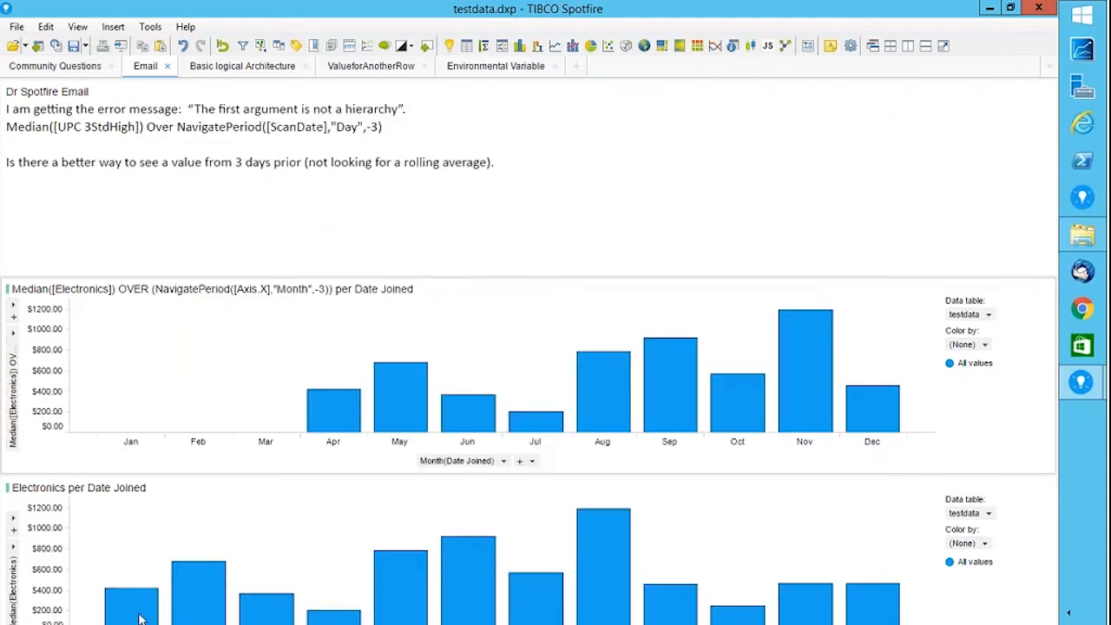
mouse_move(349, 433)
mouse_move(854, 411)
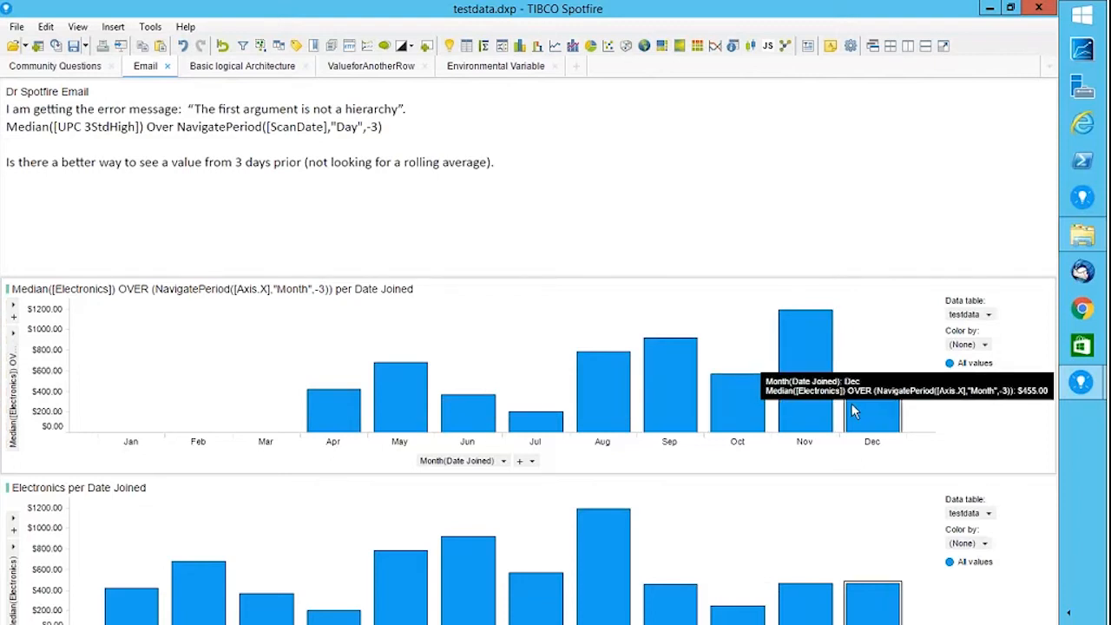
Bin the top chart's Date Joined axis by Day of Year.
click(504, 465)
mouse_move(491, 523)
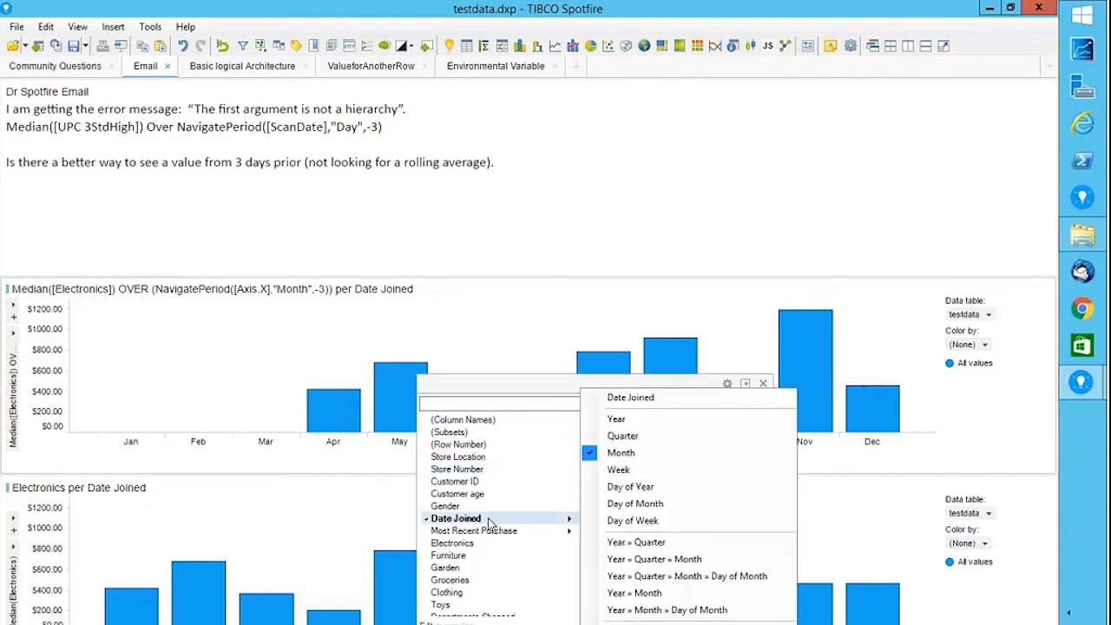
click(643, 487)
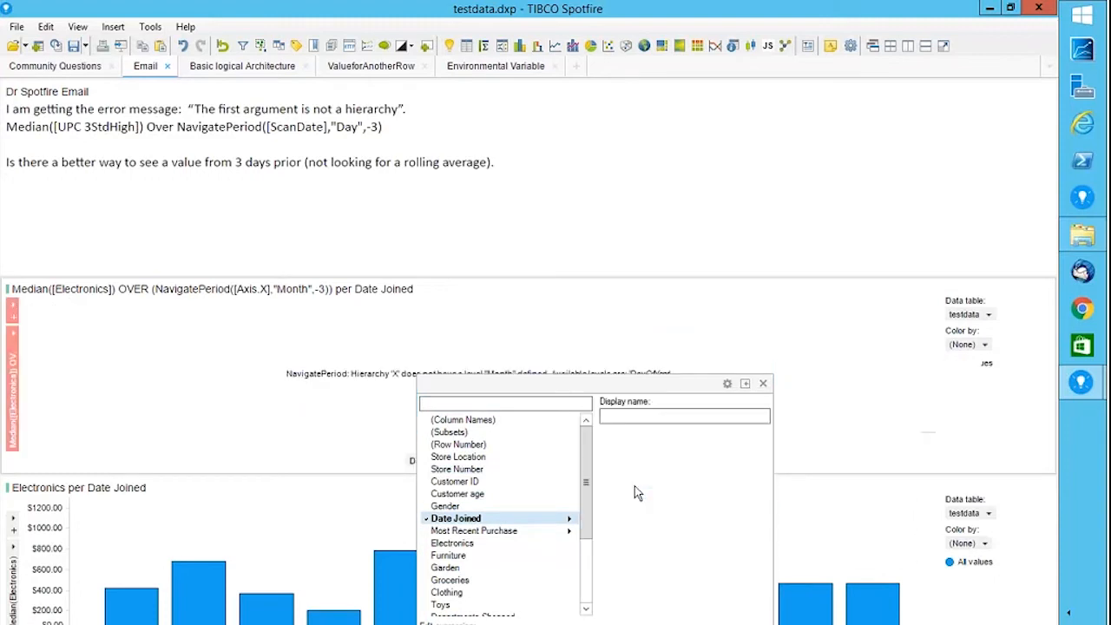
click(763, 384)
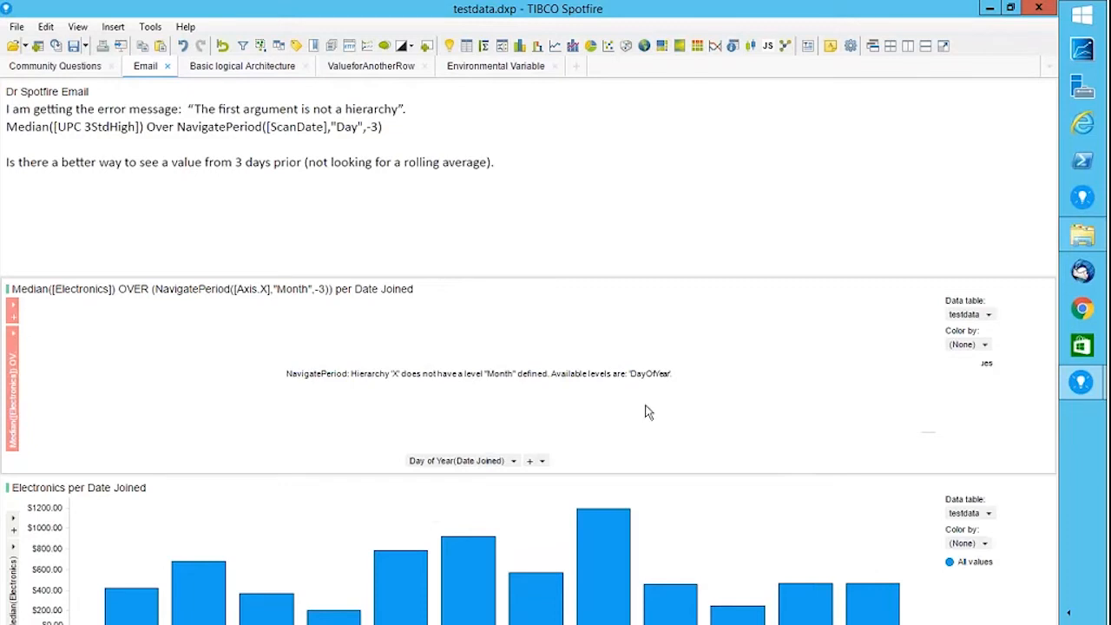
Replace "Month" with "Year" in the top chart's NavigatePeriod expression.
right_click(15, 395)
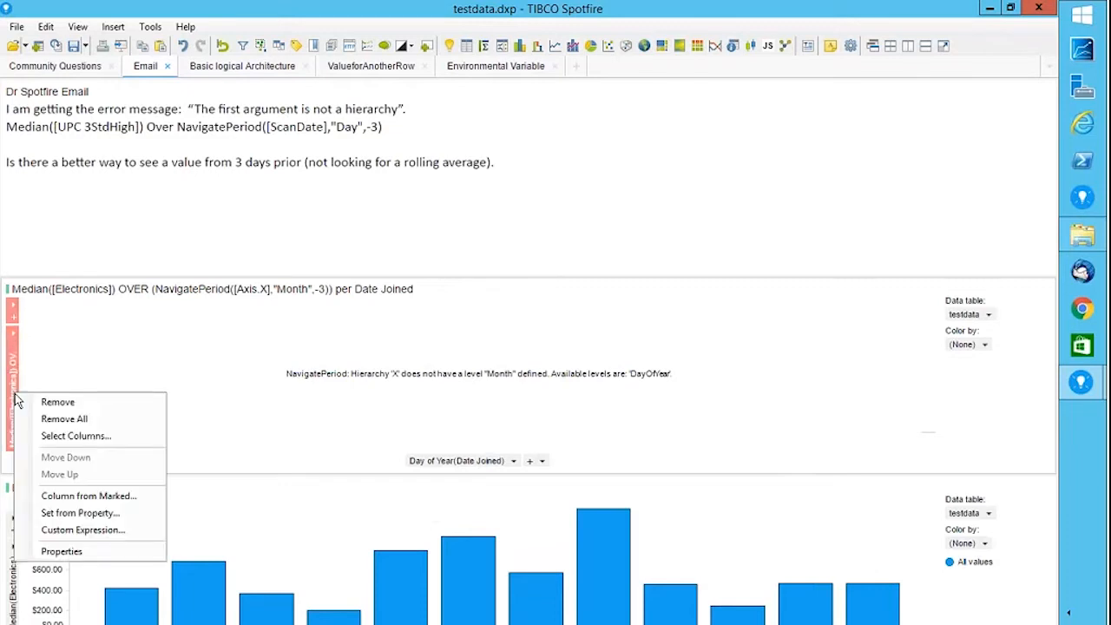
click(80, 530)
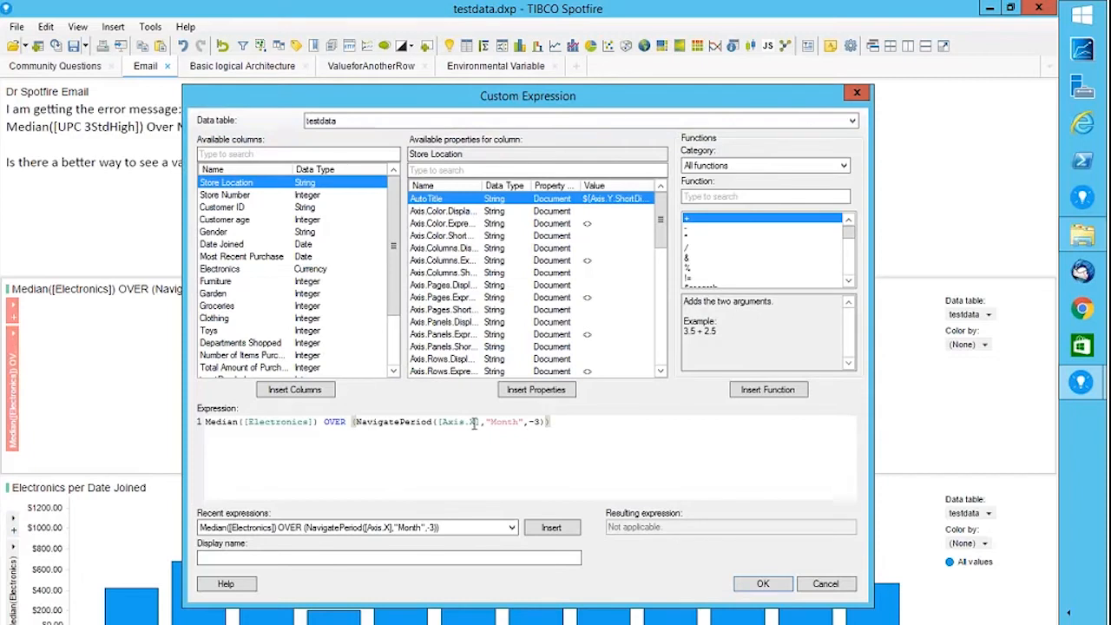
drag(492, 421, 524, 421)
text(Year)
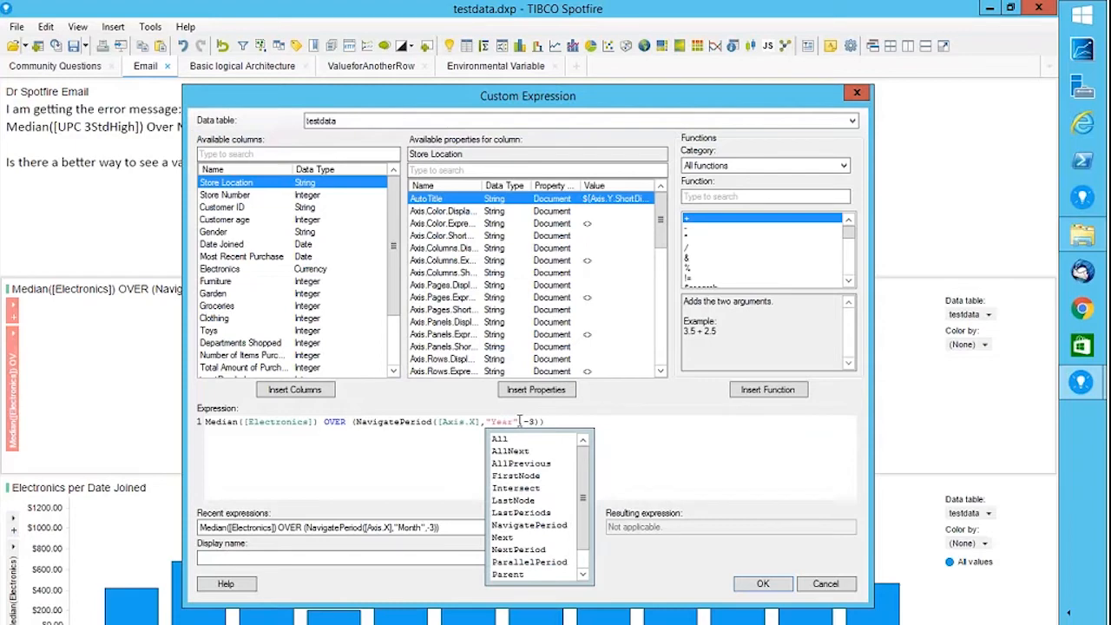
click(704, 466)
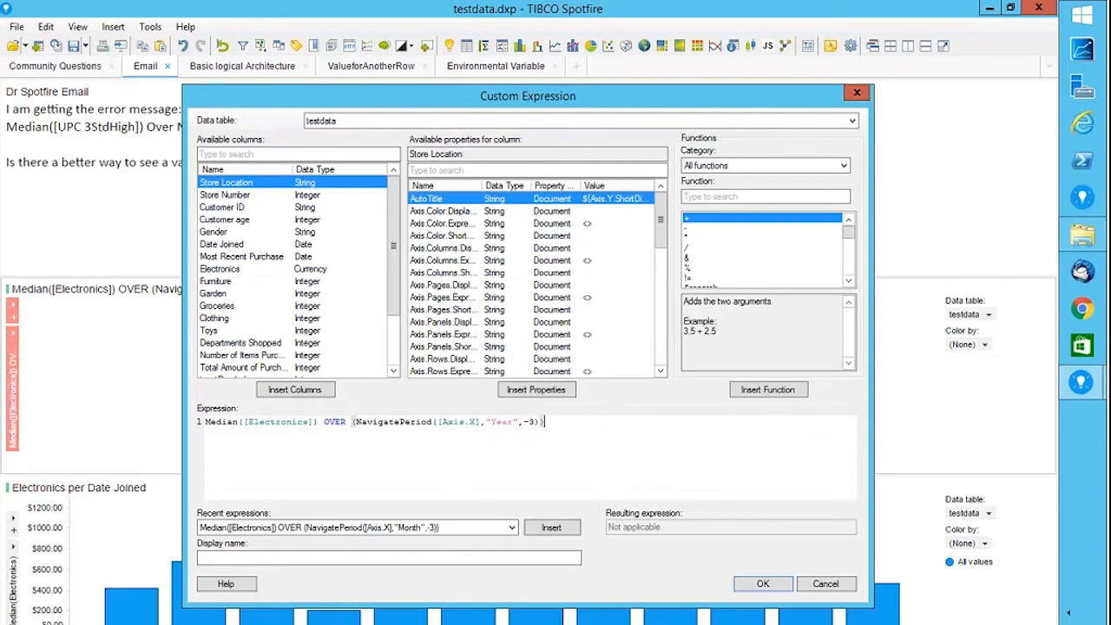
click(736, 577)
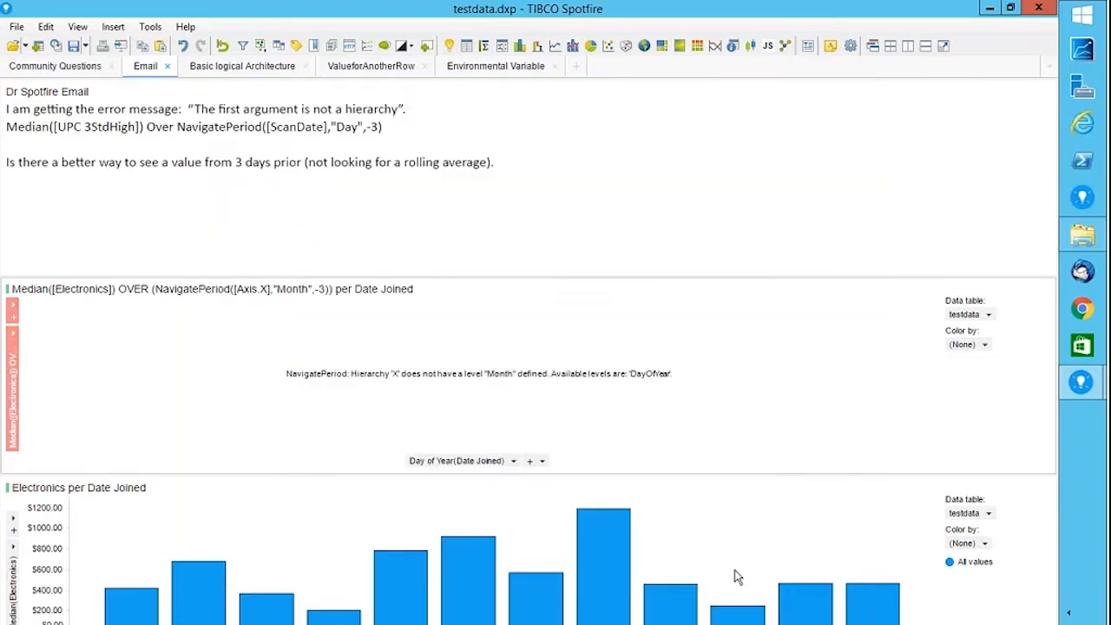
Rebin the top chart's Date Joined axis by Week.
click(514, 461)
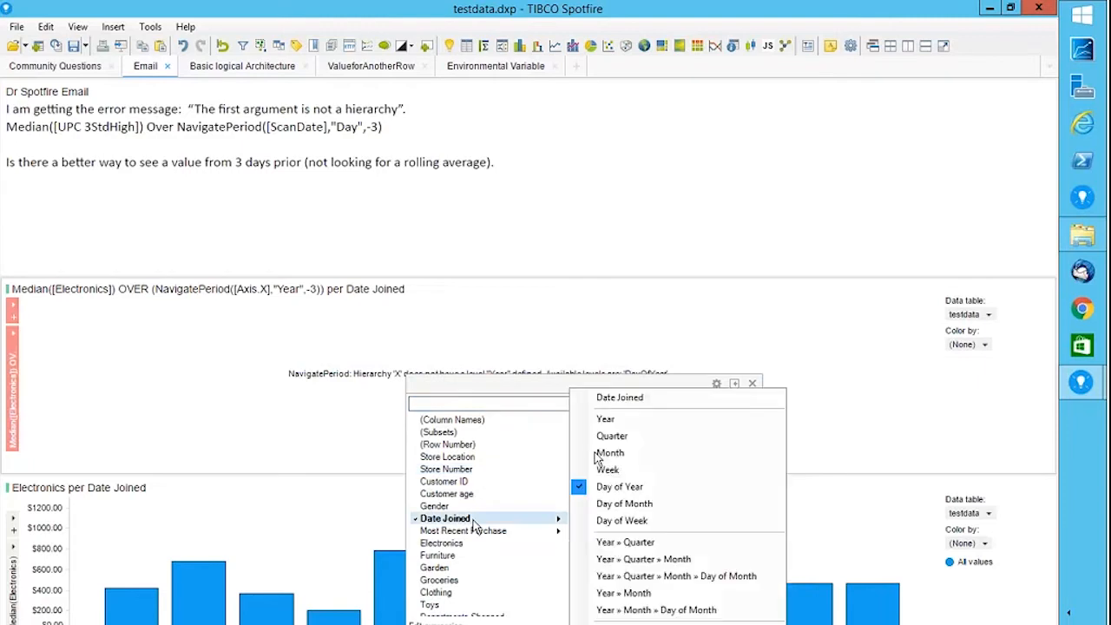
click(617, 417)
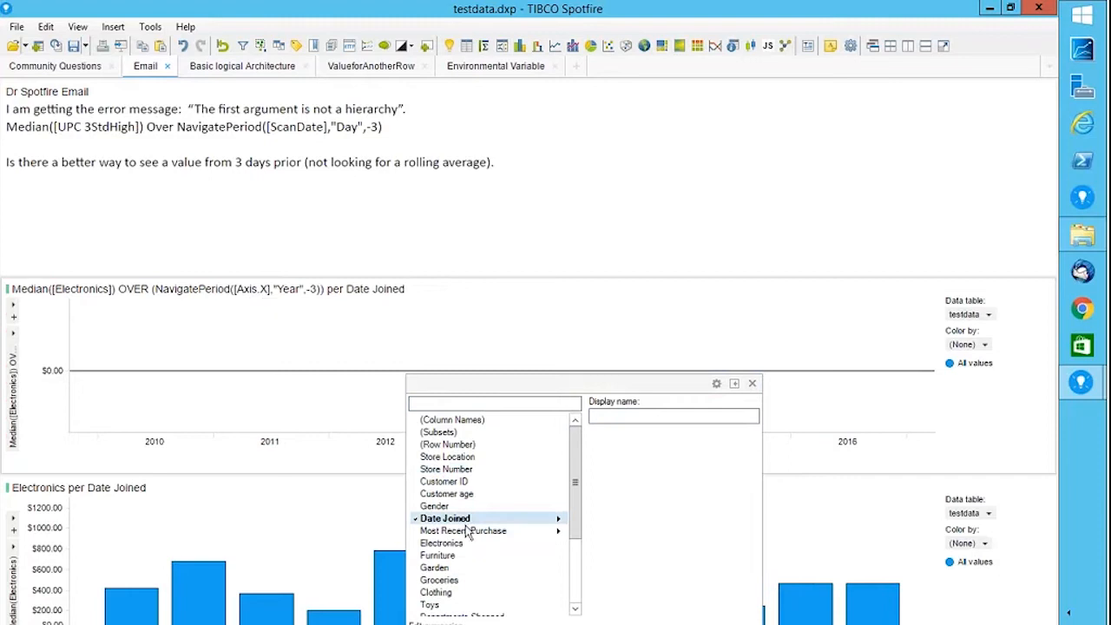
mouse_move(466, 524)
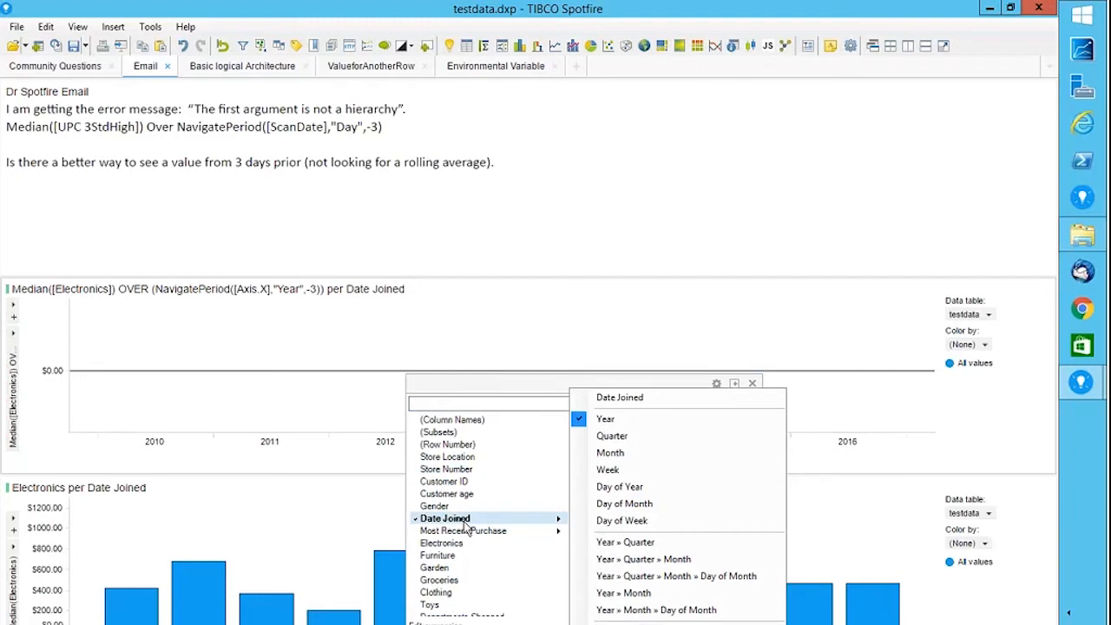
click(614, 469)
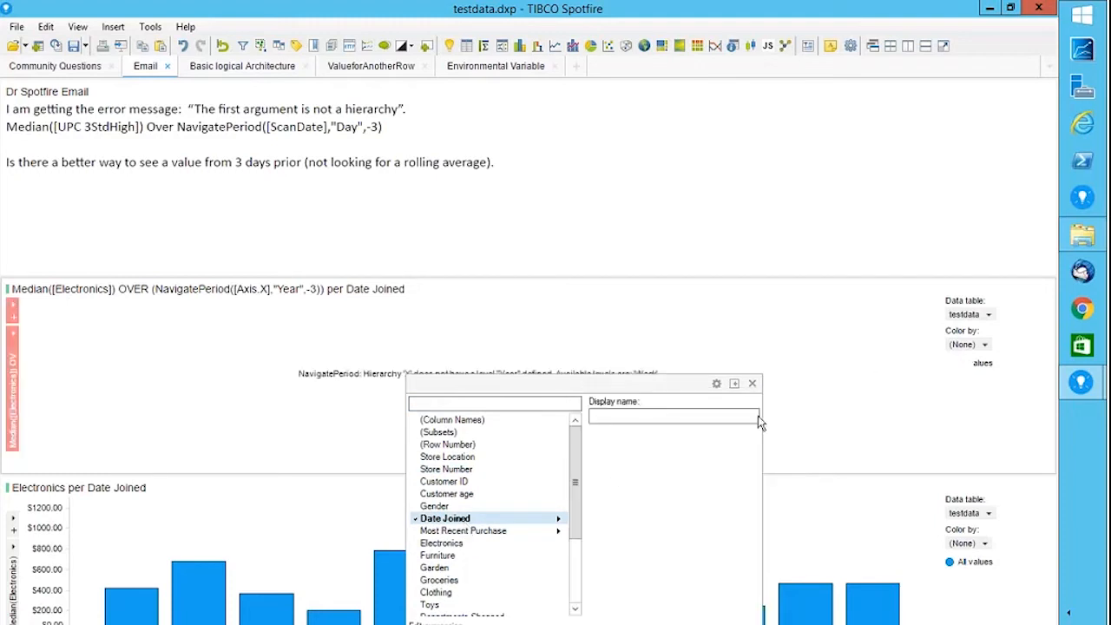
click(753, 384)
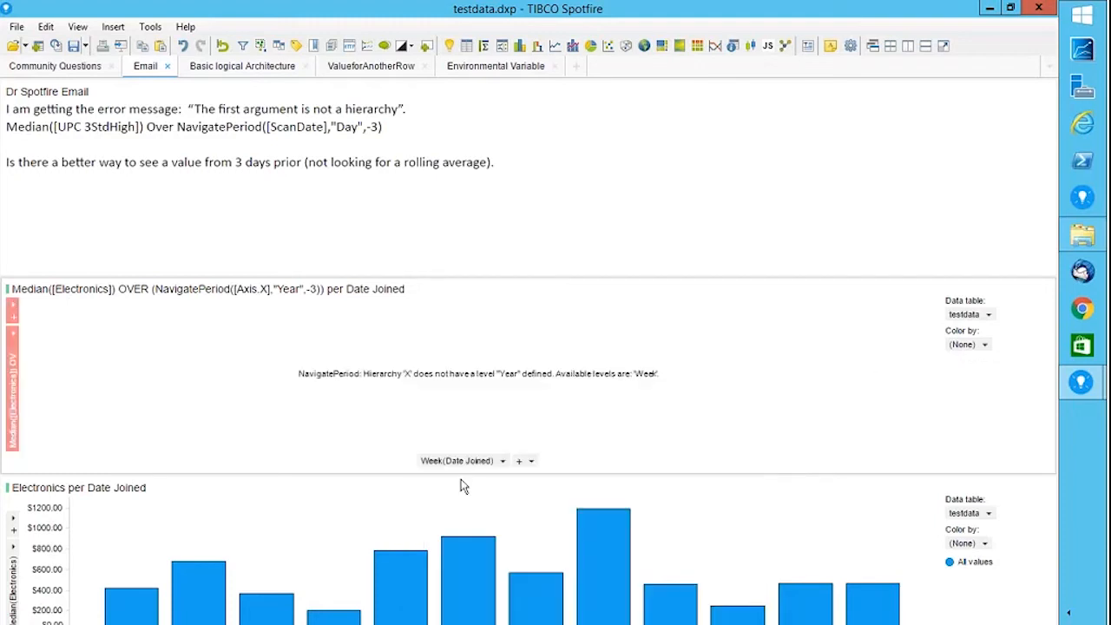
right_click(7, 396)
click(80, 534)
Change the NavigatePeriod level from "Year" to "Week" in the top chart's expression.
double_click(507, 422)
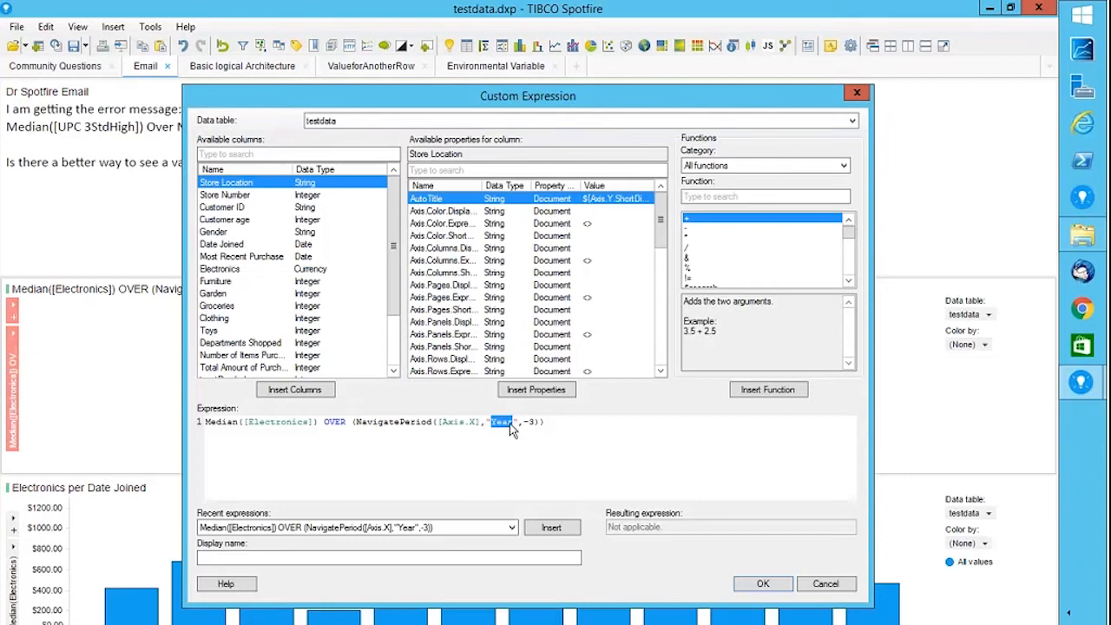
text(Wee)
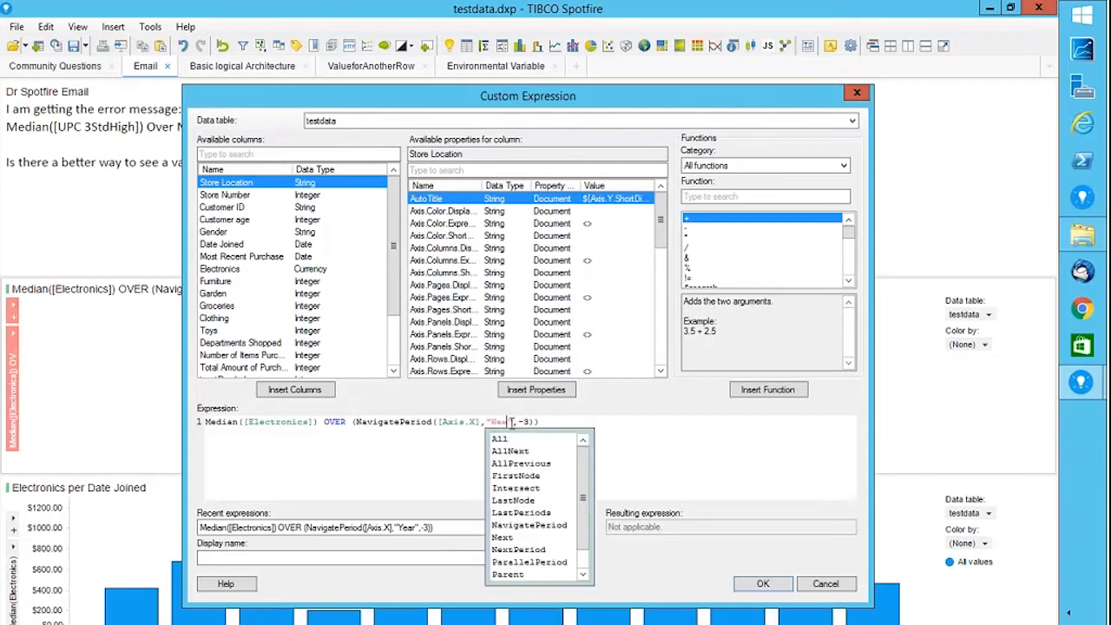
text(k)
click(766, 584)
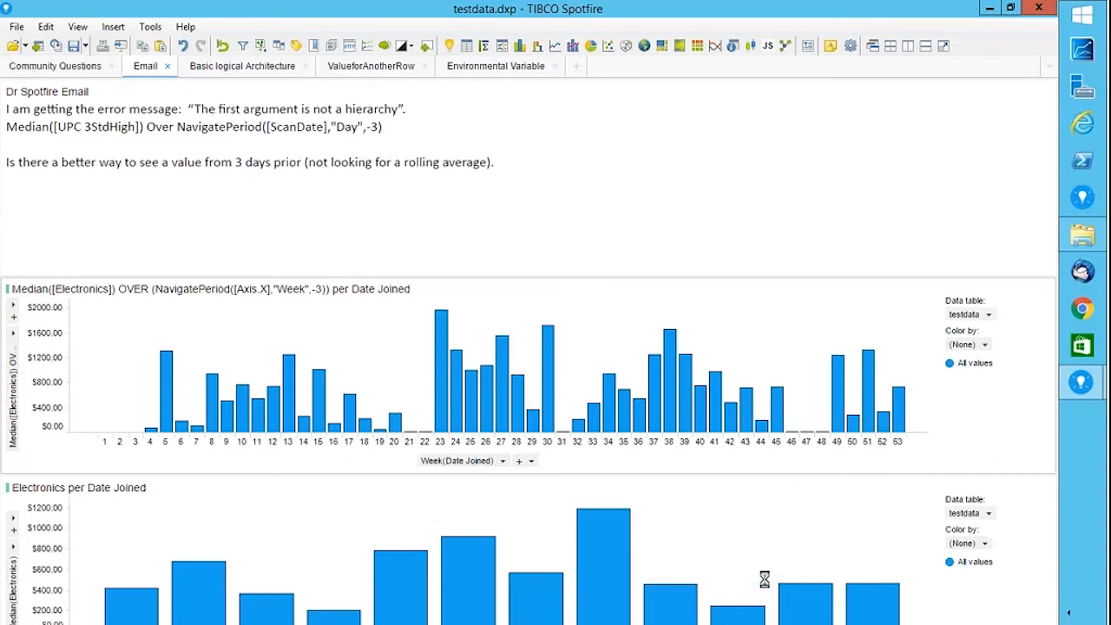
Look through the options for adding new items, then return to the top chart's axis expression.
click(113, 26)
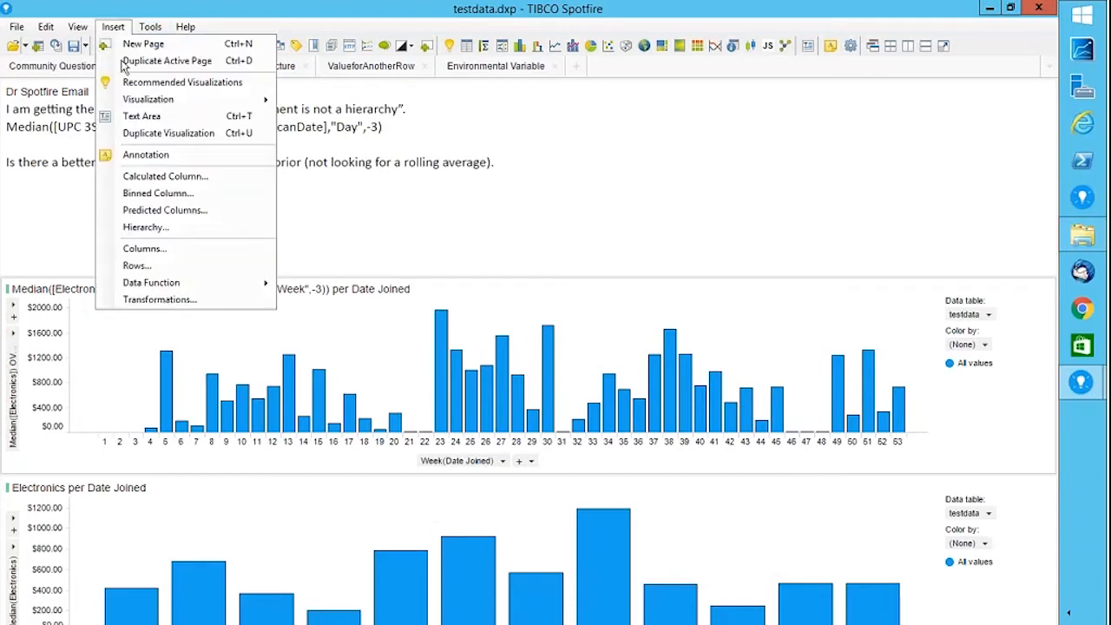
click(14, 406)
right_click(13, 405)
click(80, 544)
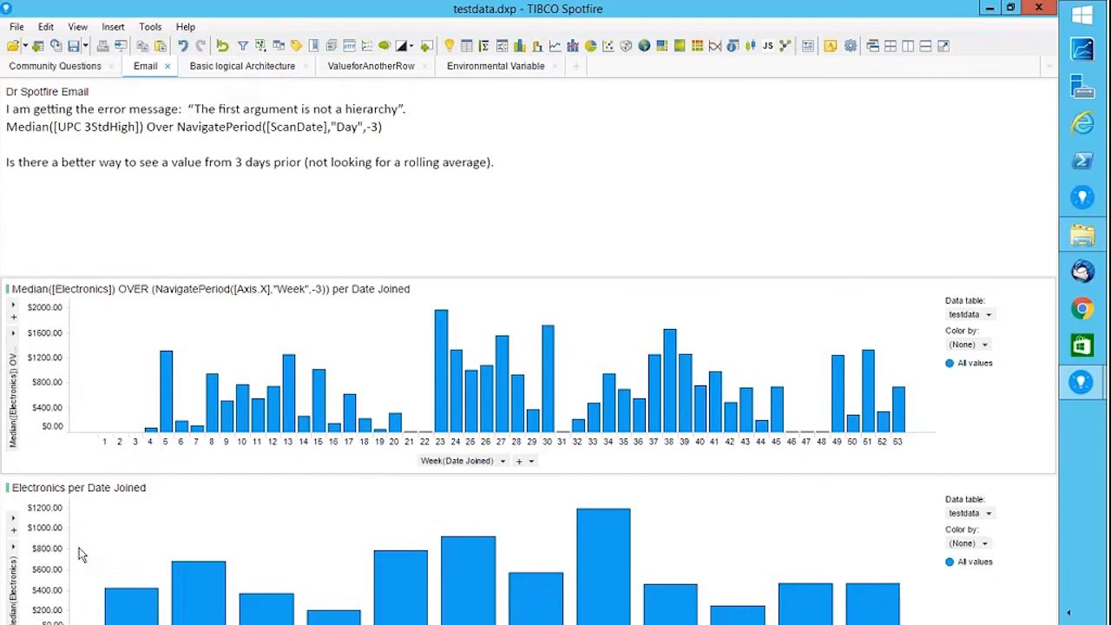
Search the function list for 'over' and select NavigatePeriod to read its description.
click(701, 197)
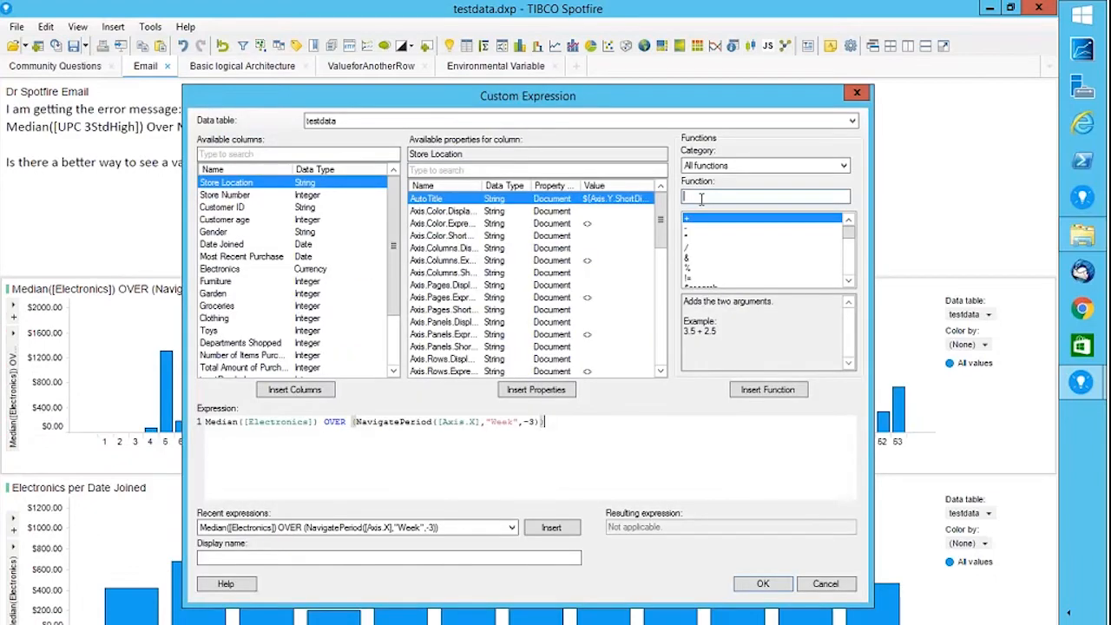
text(over)
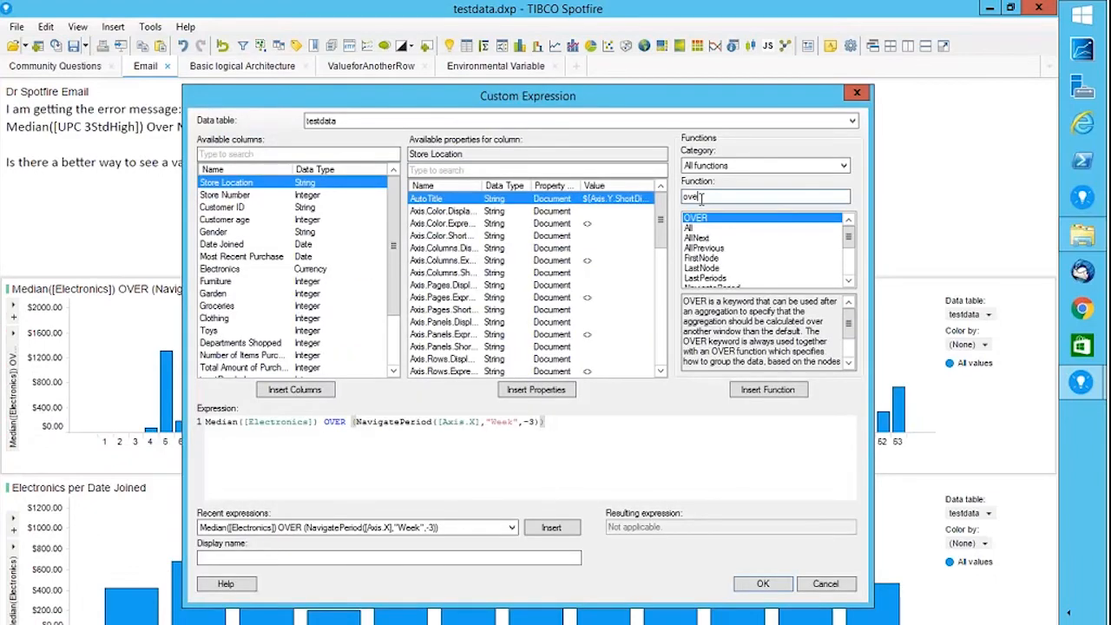
click(848, 282)
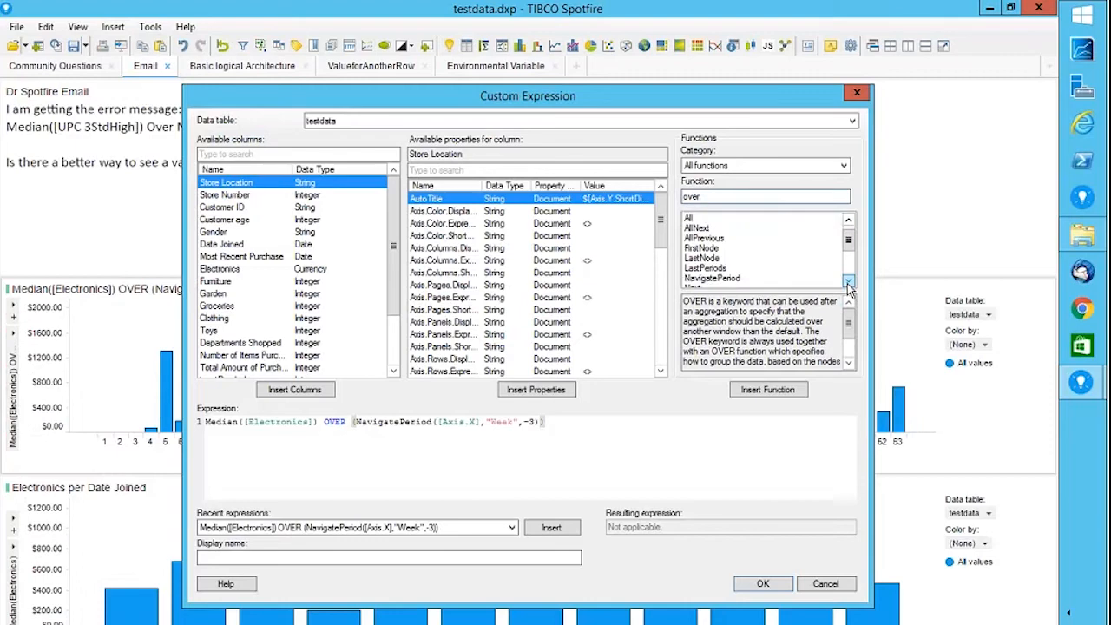
click(848, 283)
click(730, 268)
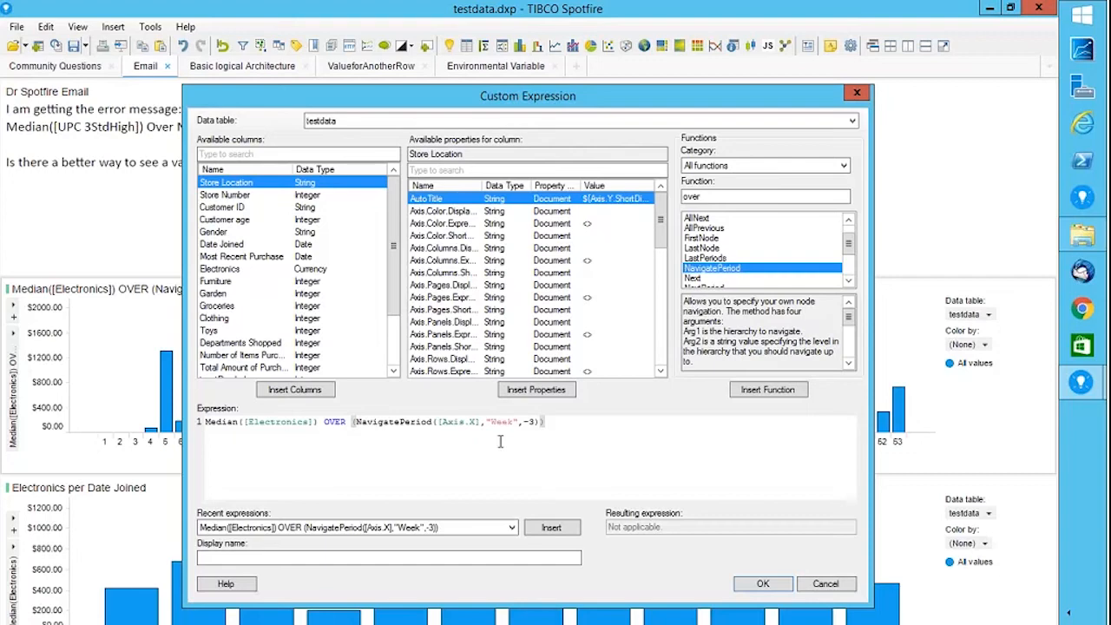
Scroll through NavigatePeriod's argument notes and append ',2' after the -3 argument.
click(848, 363)
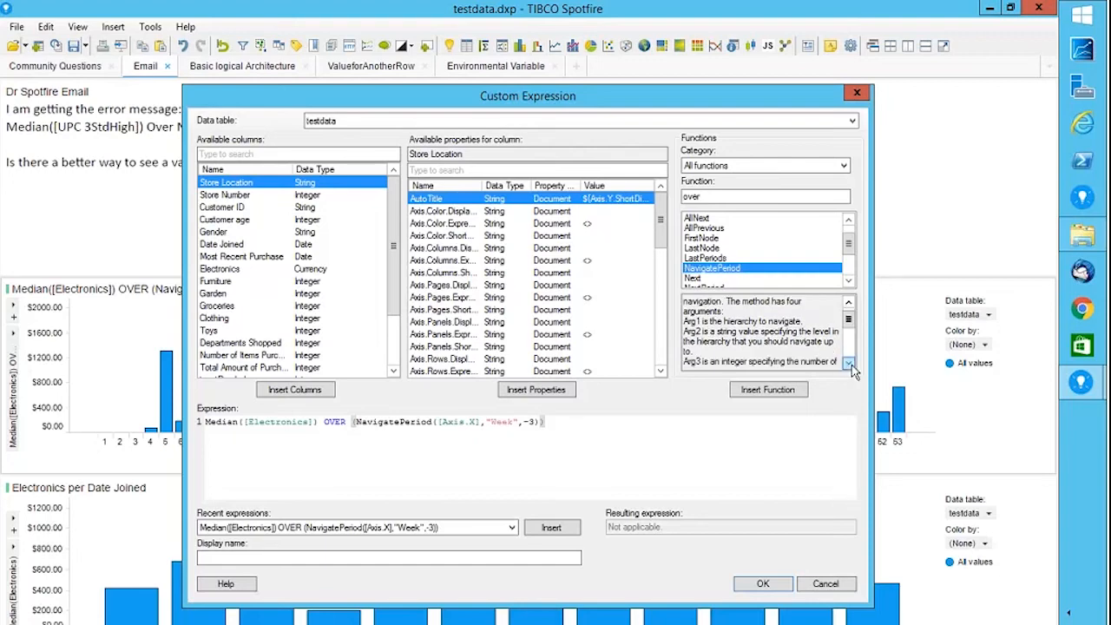
click(848, 364)
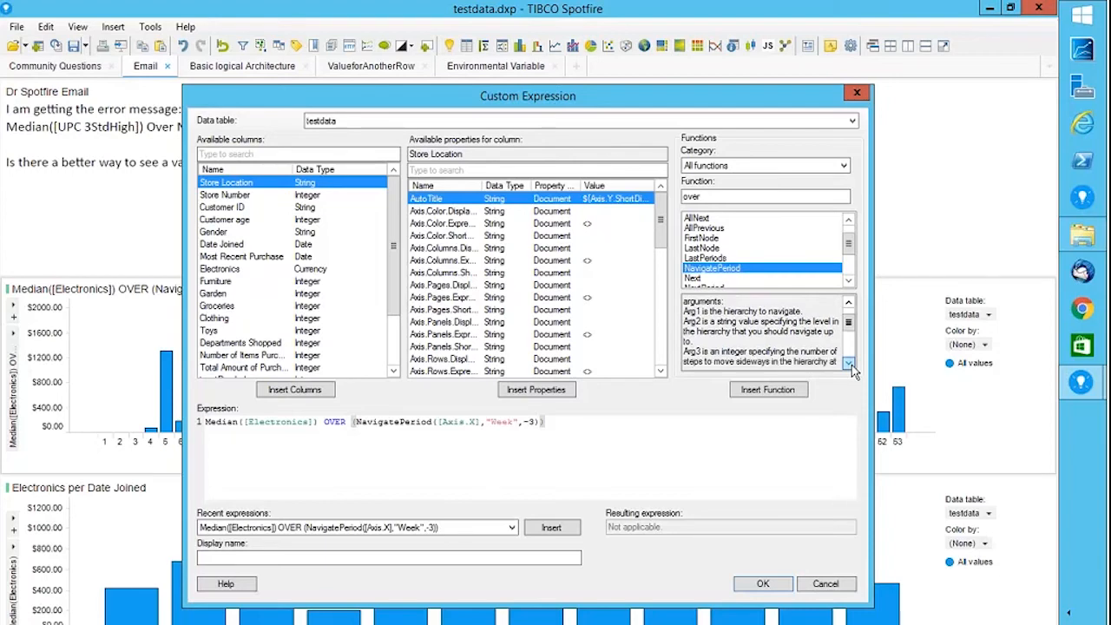
click(848, 364)
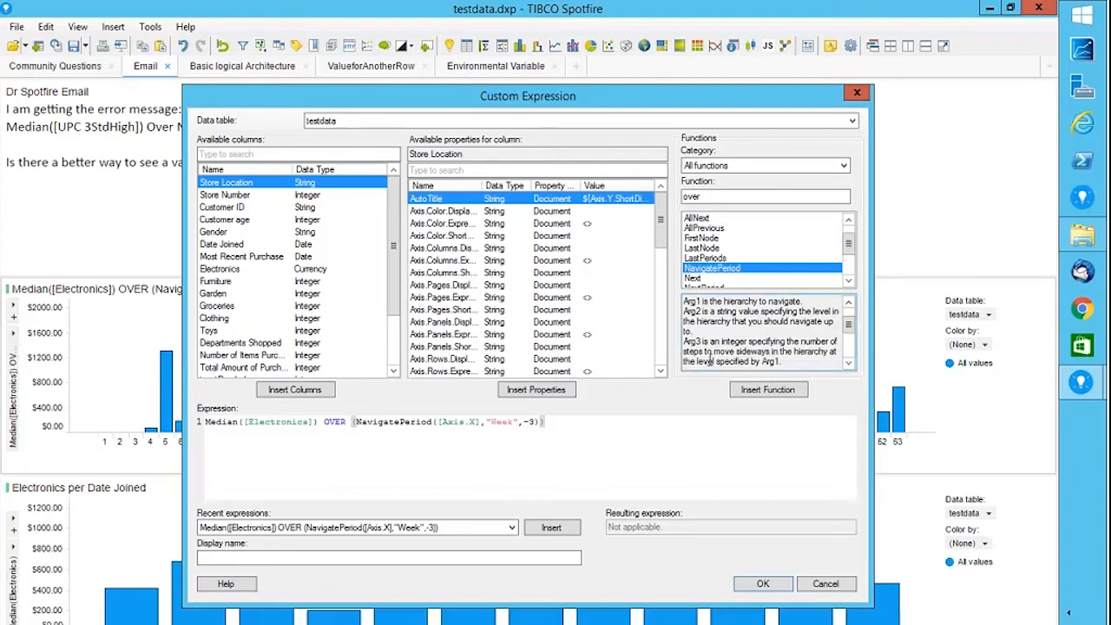
click(848, 364)
click(849, 365)
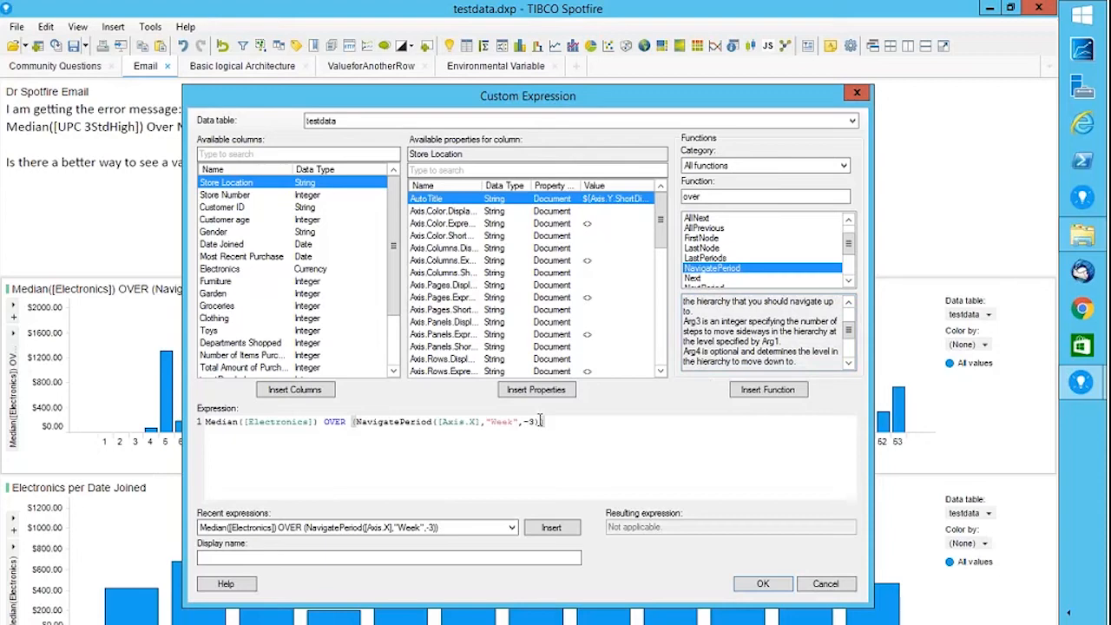
text(,2)
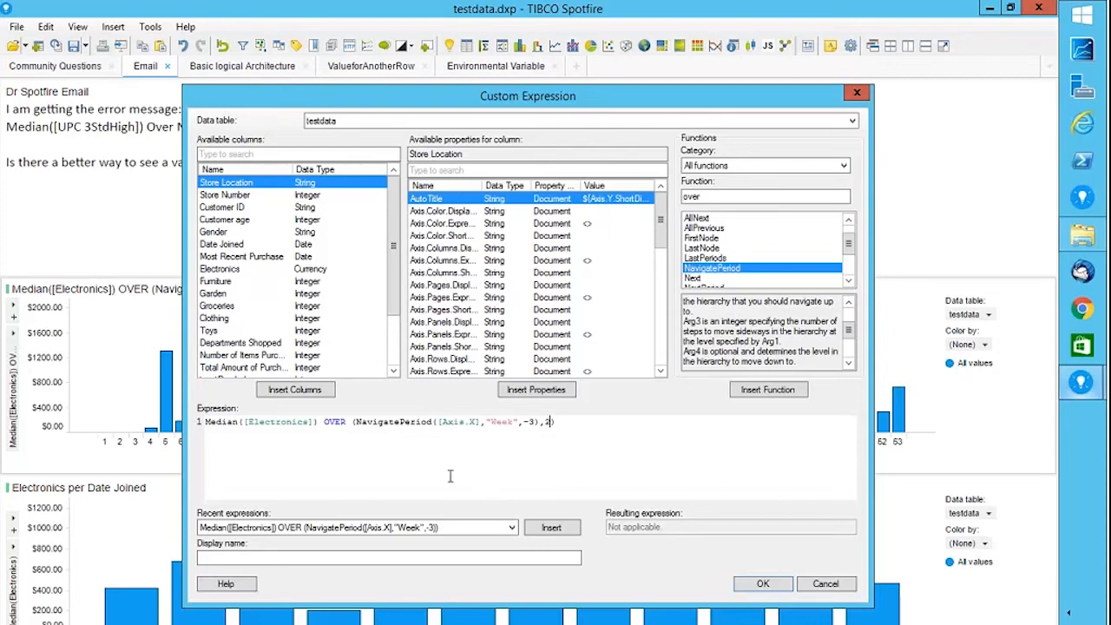
Cancel the edit so the expression stays NavigatePeriod([Axis.X],"Week",-3).
click(829, 586)
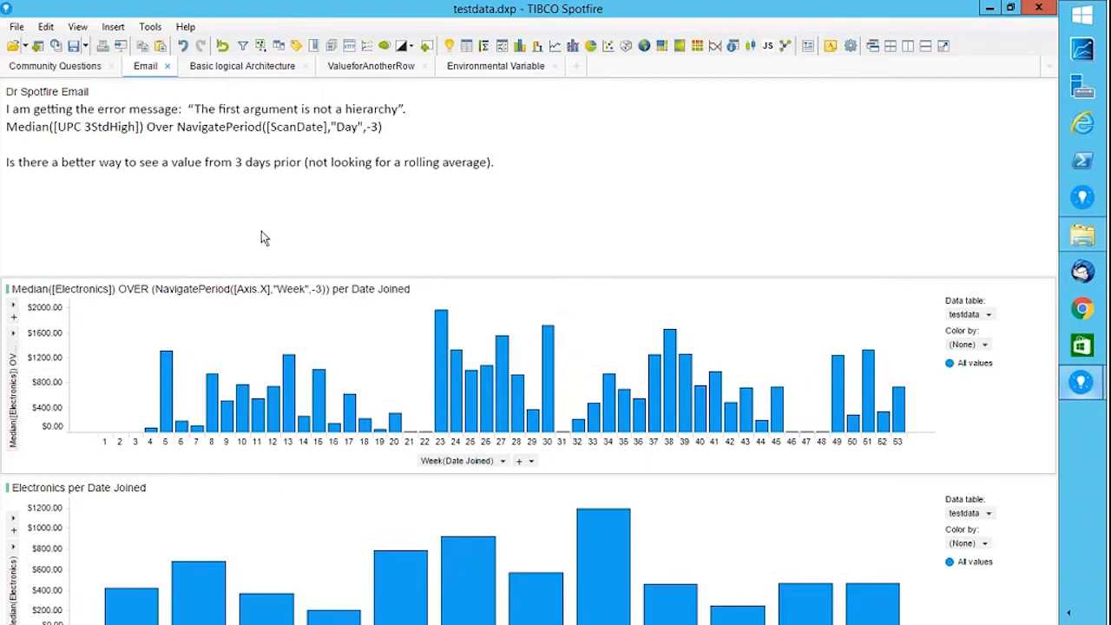
Set the lower Electronics chart's aggregation to Change Relative to Start.
click(15, 552)
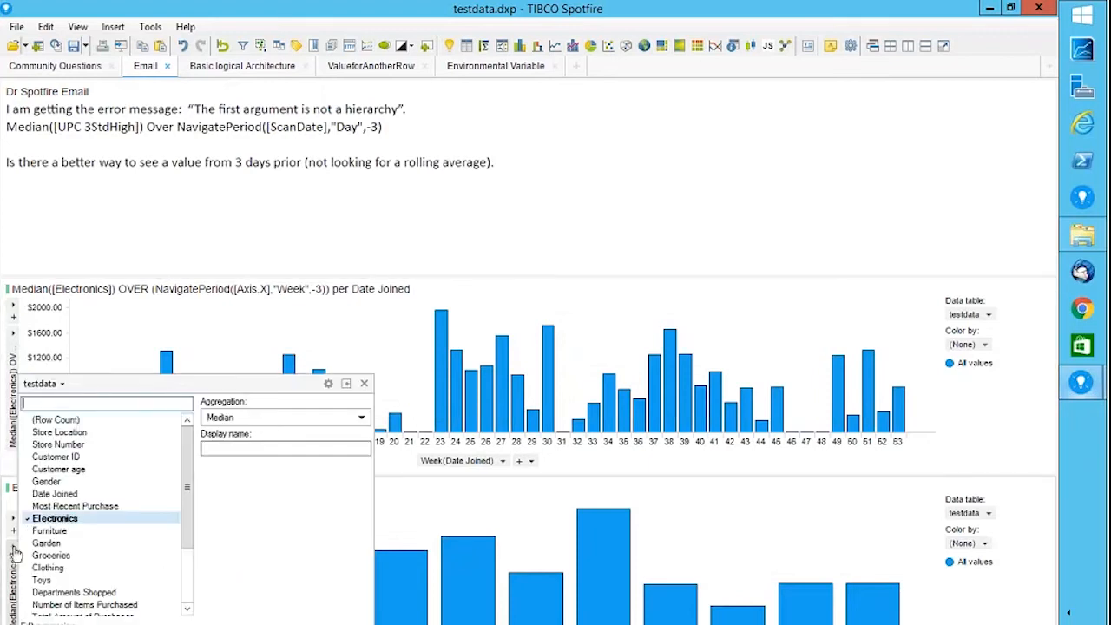
click(292, 418)
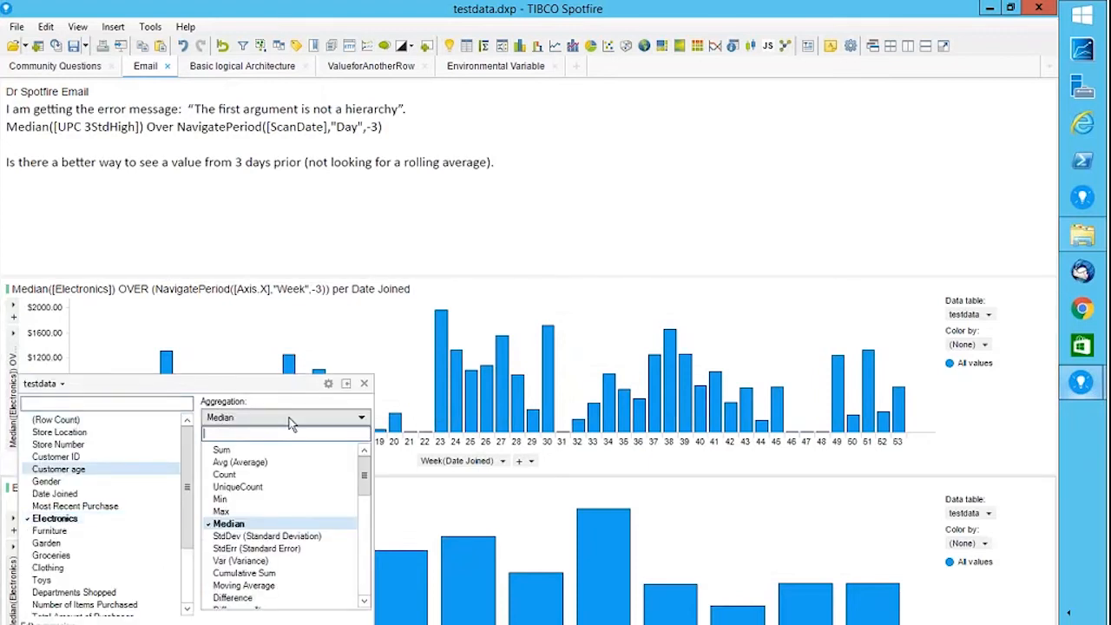
click(363, 602)
click(364, 602)
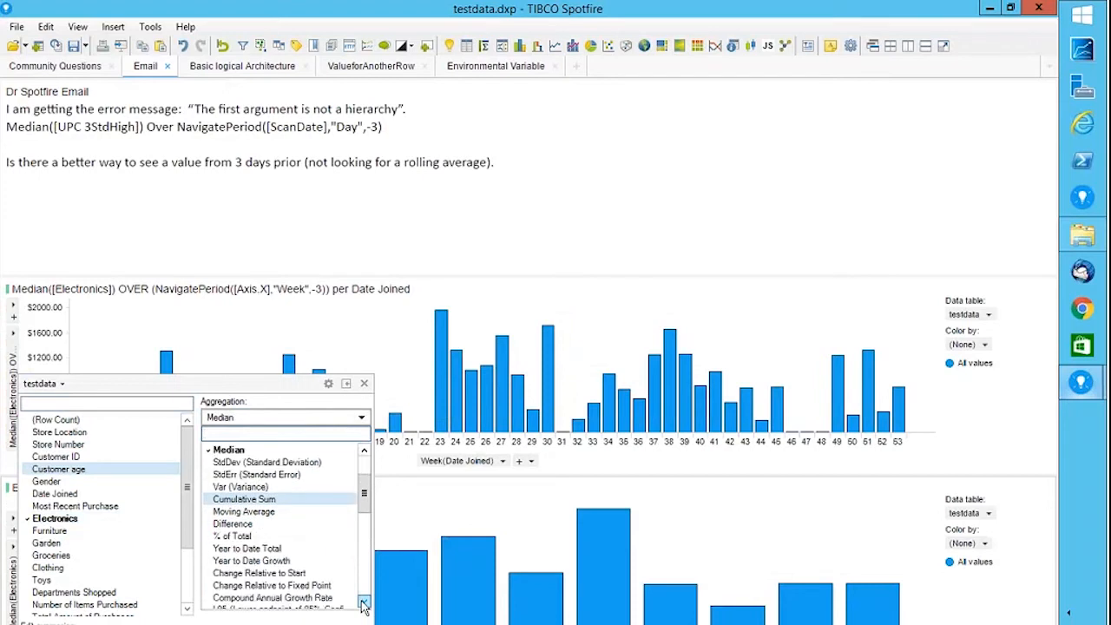
click(364, 603)
click(364, 602)
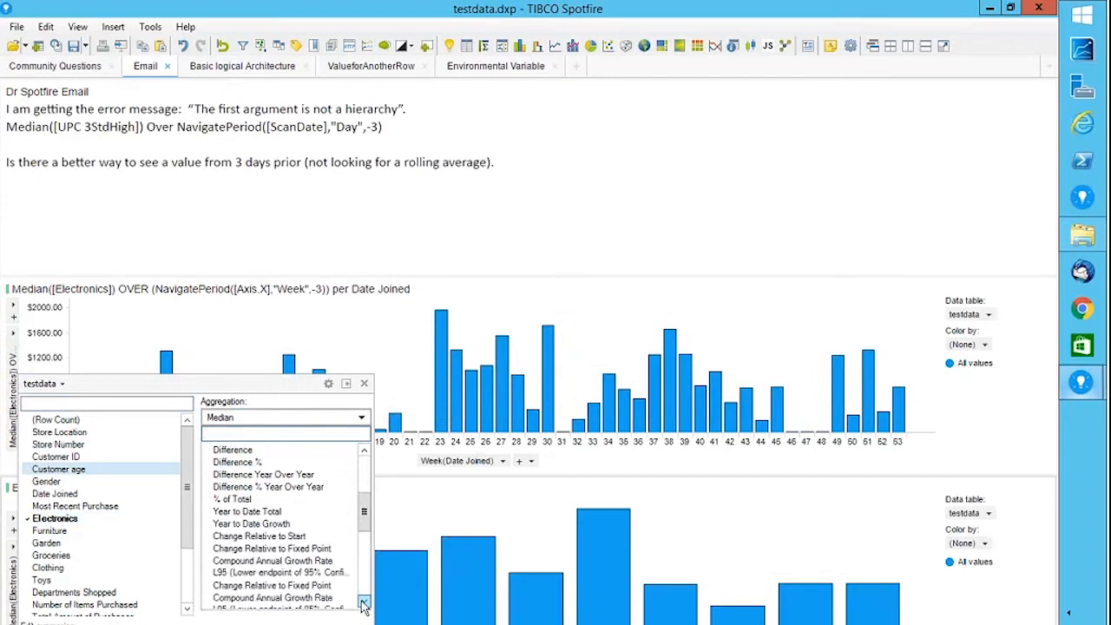
click(260, 537)
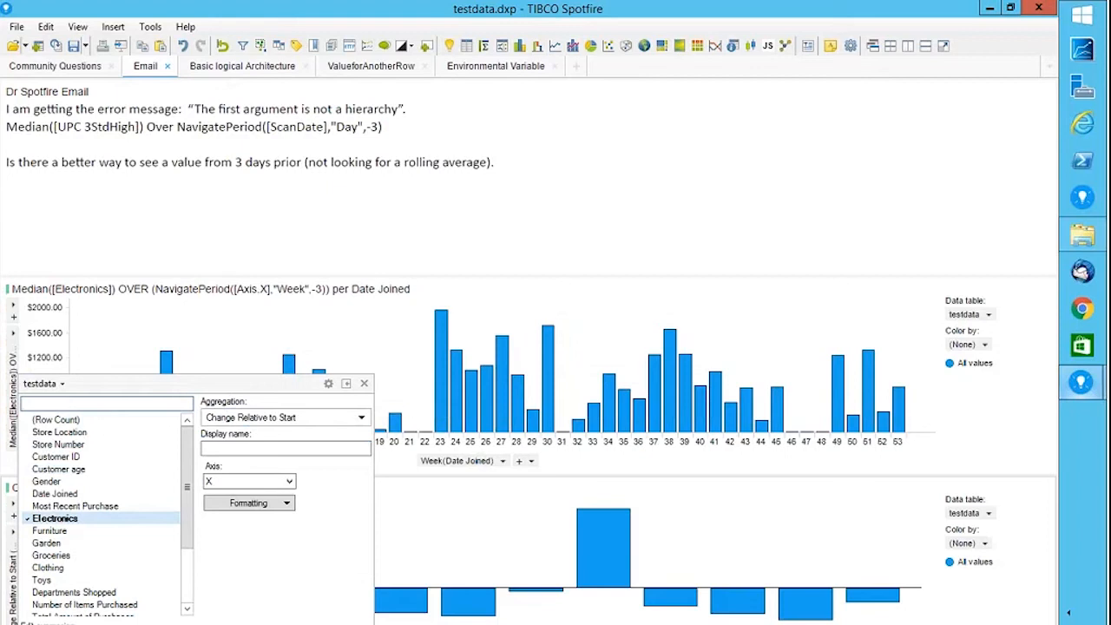
click(361, 418)
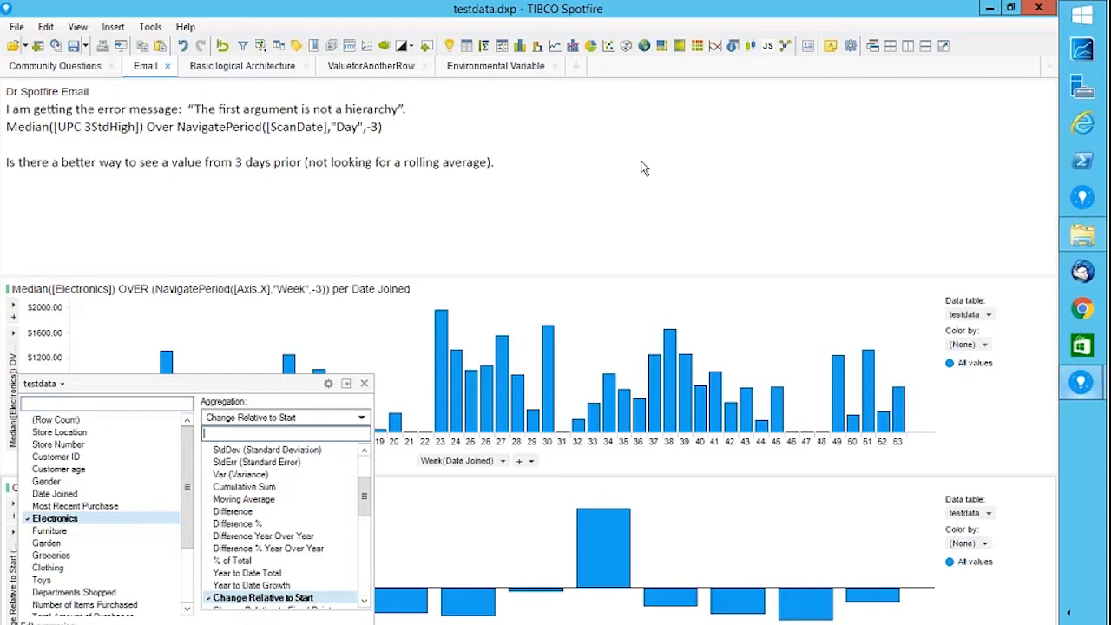
click(356, 82)
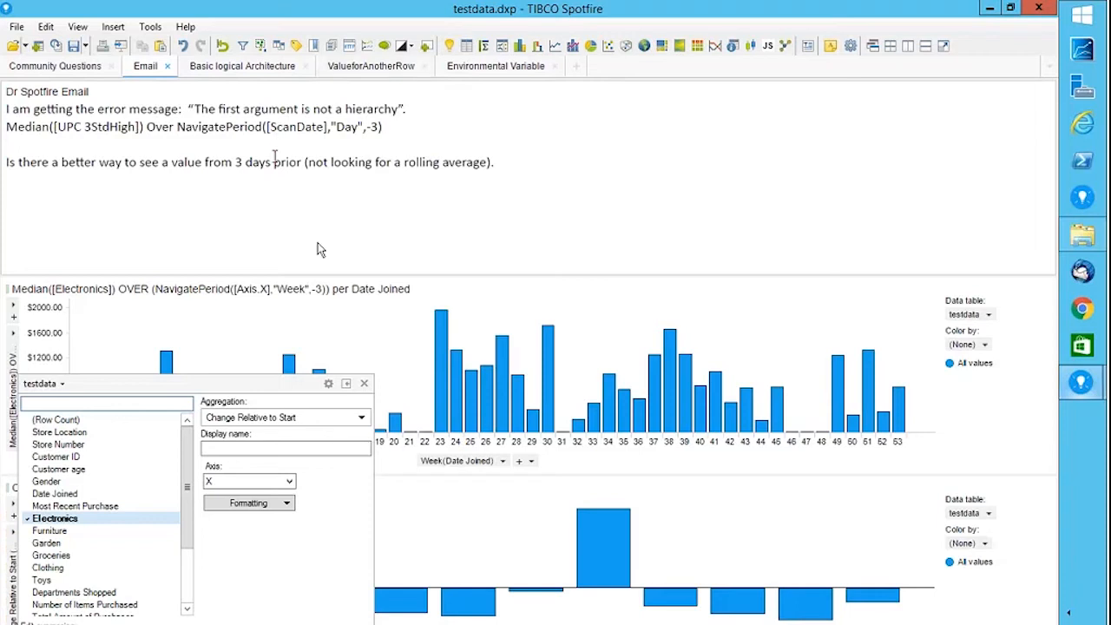
click(279, 240)
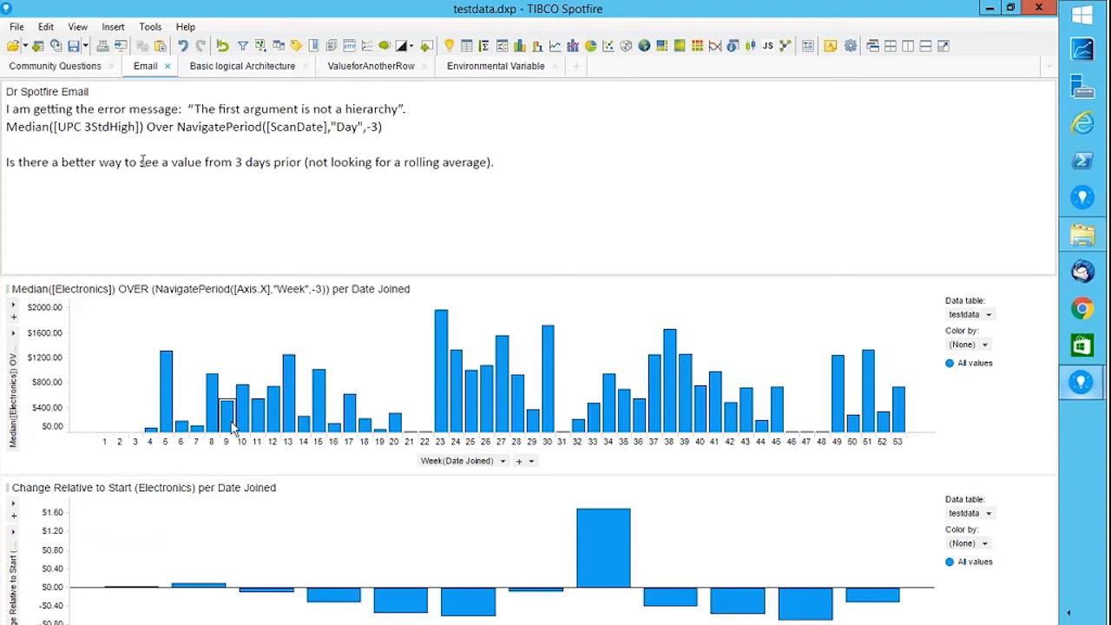
mouse_move(233, 427)
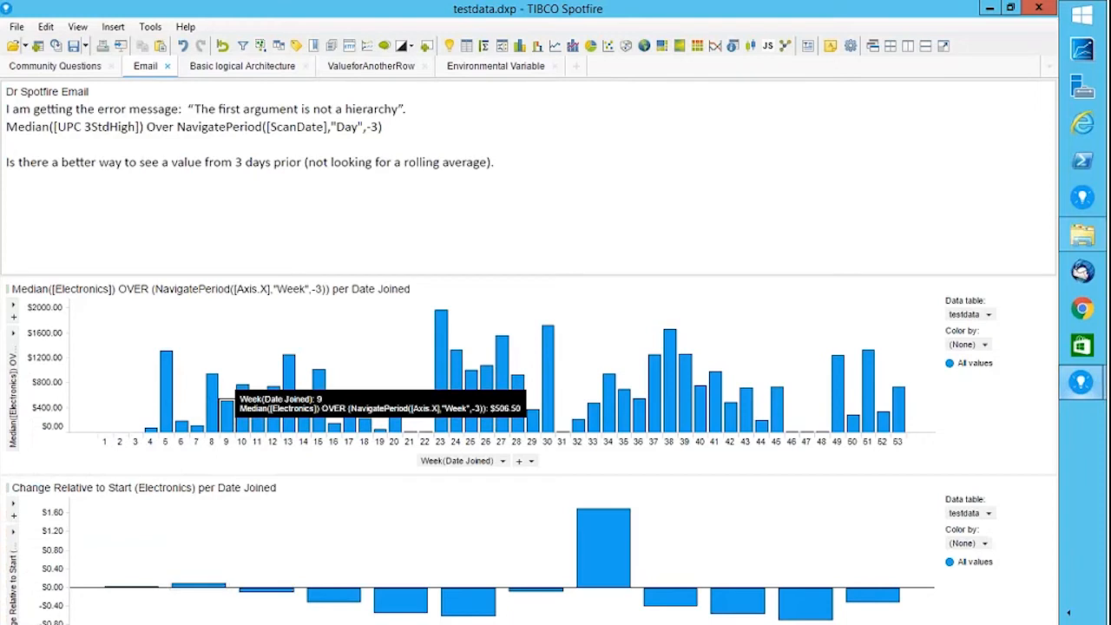
Go to the ValueforAnotherRow page.
click(376, 69)
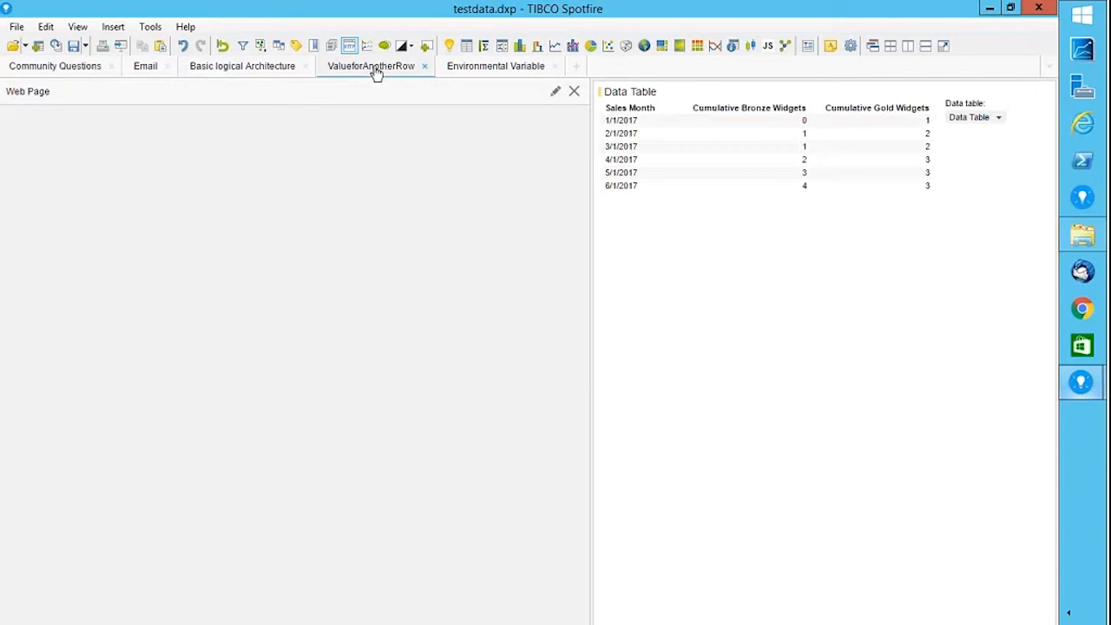
Read the post on getting a value from another row, then return to Email.
click(149, 76)
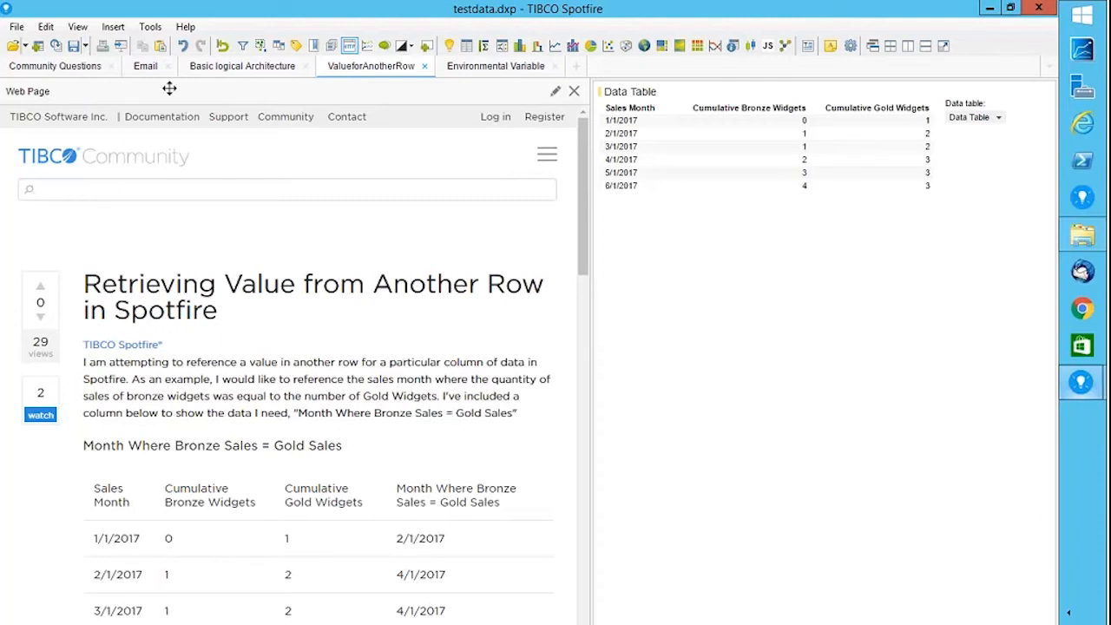
click(143, 70)
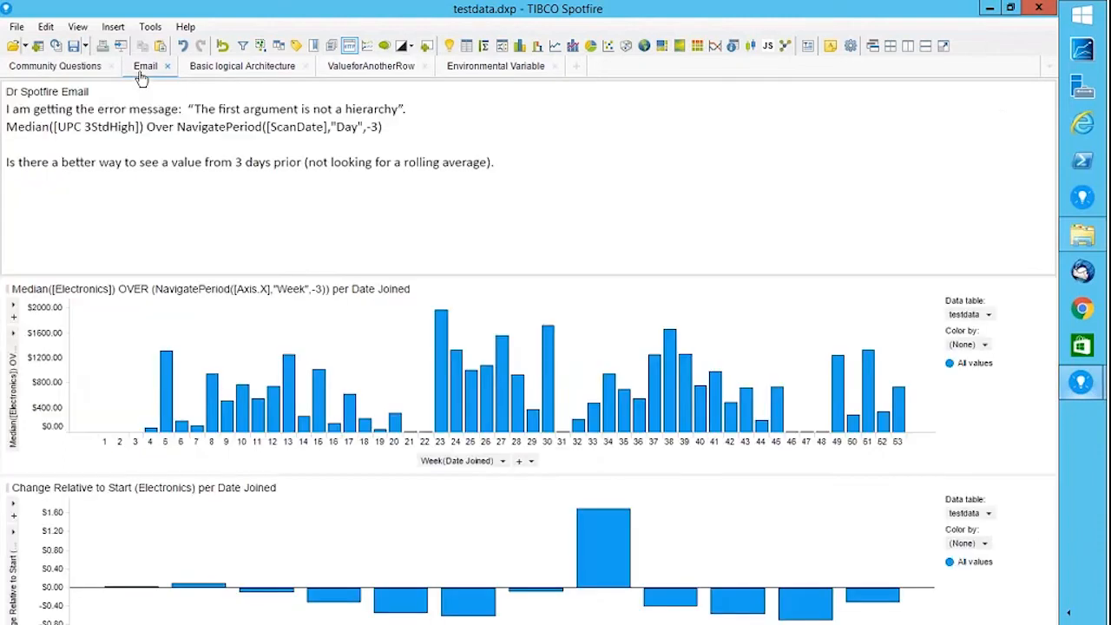
click(14, 339)
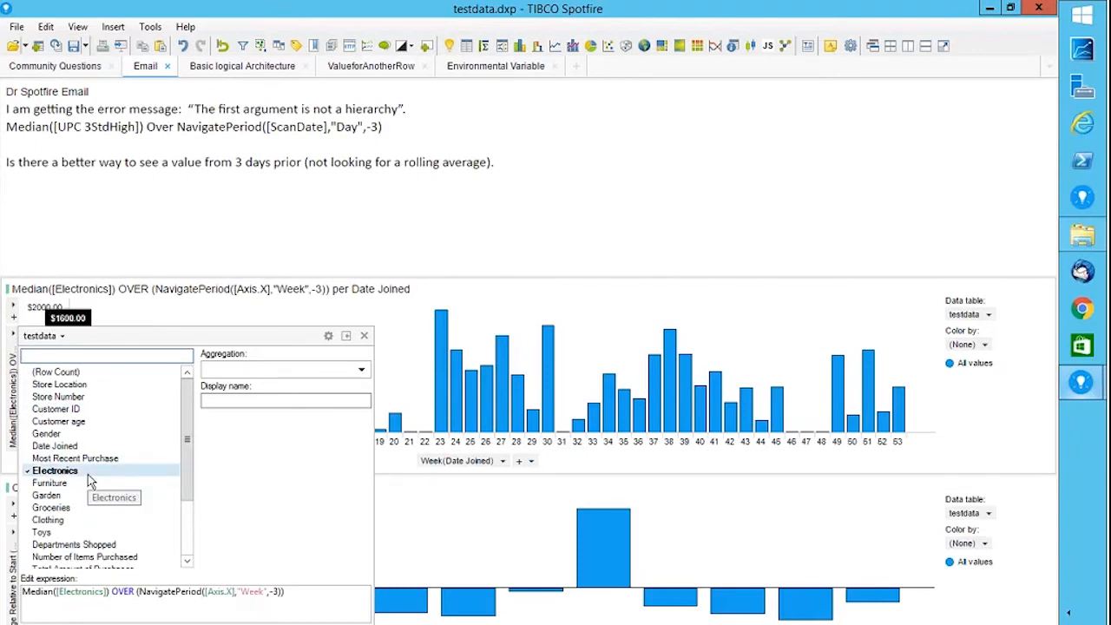
click(361, 372)
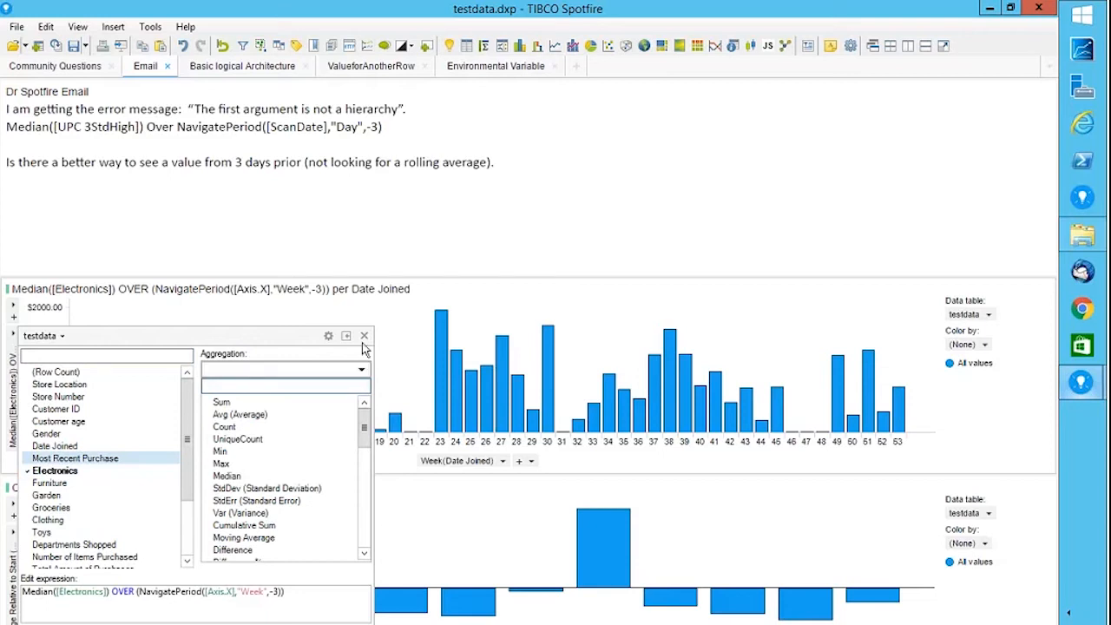
click(364, 336)
click(364, 337)
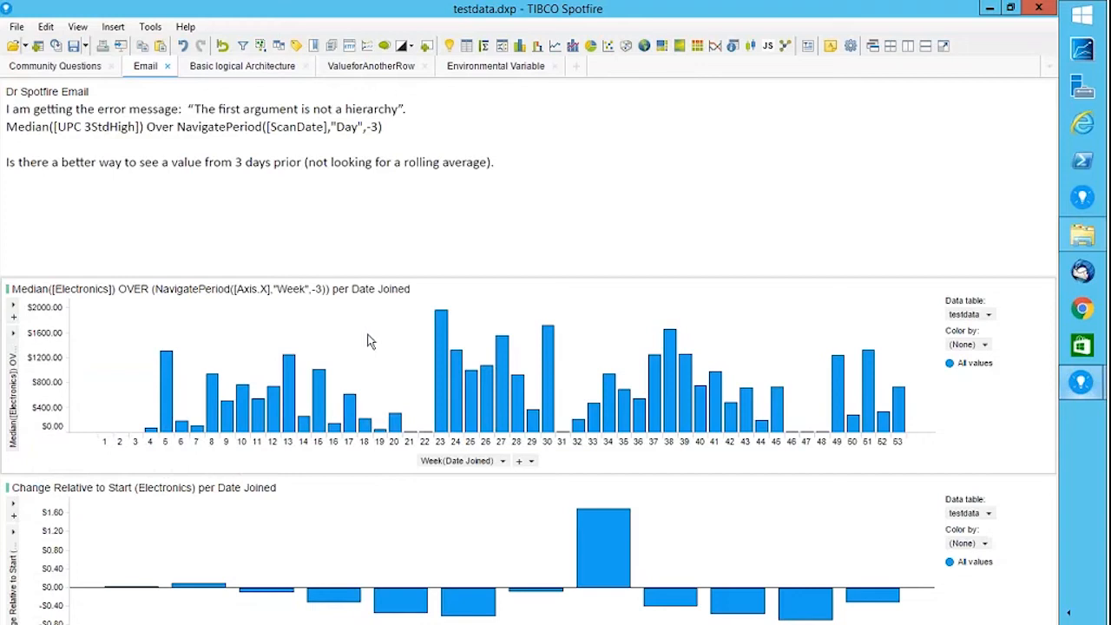
click(116, 29)
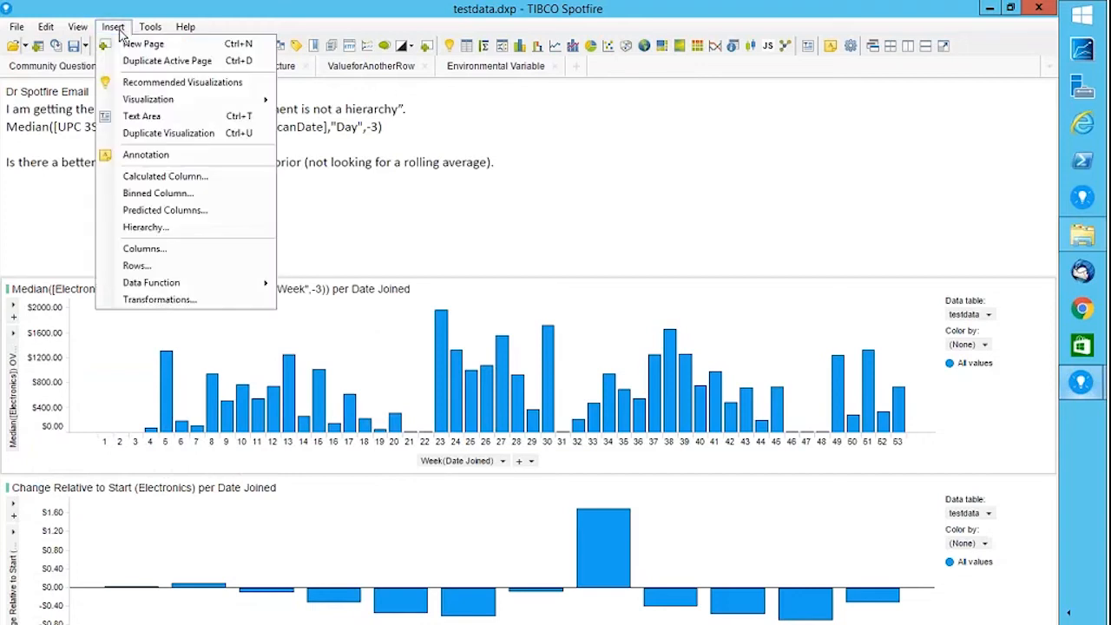
click(228, 174)
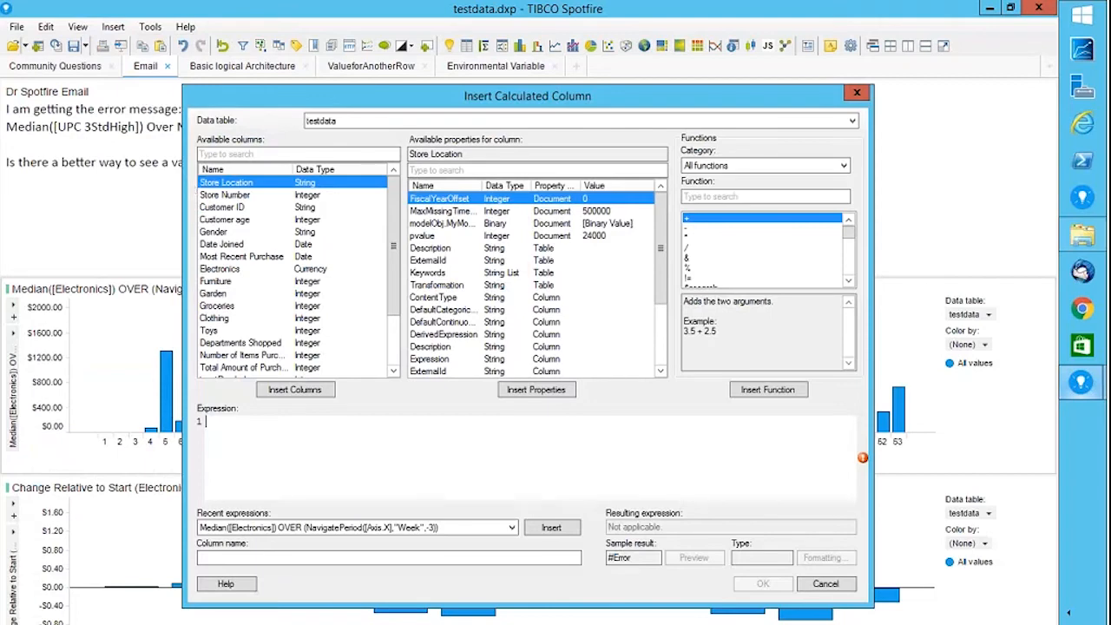
double_click(220, 268)
click(206, 423)
text(Su)
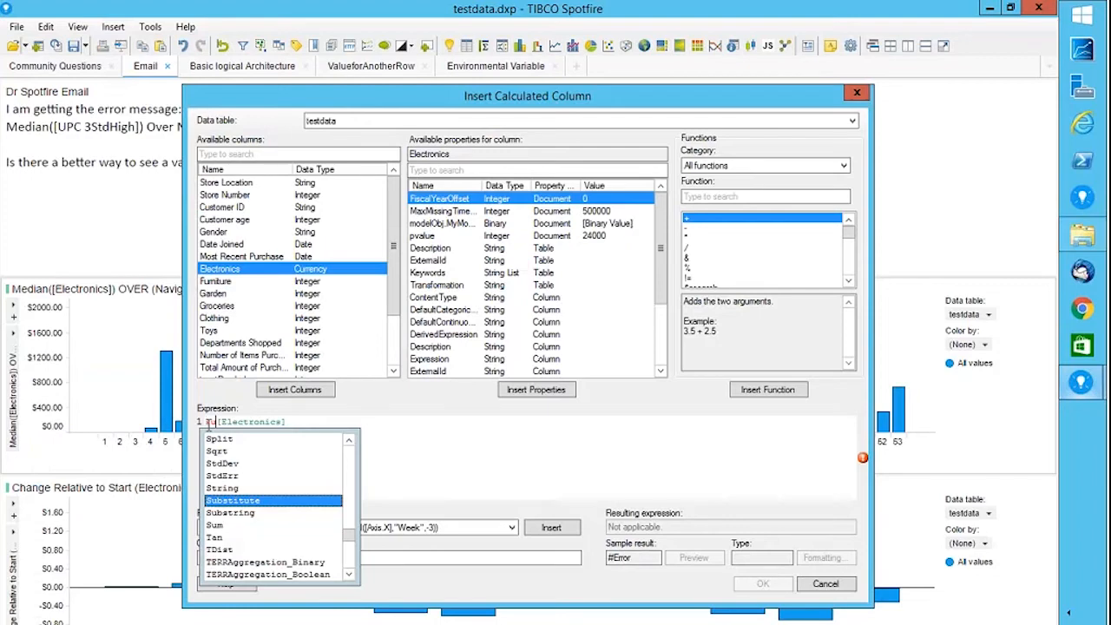
text(m)
key(BackSpace)
text(()
click(344, 429)
text() o)
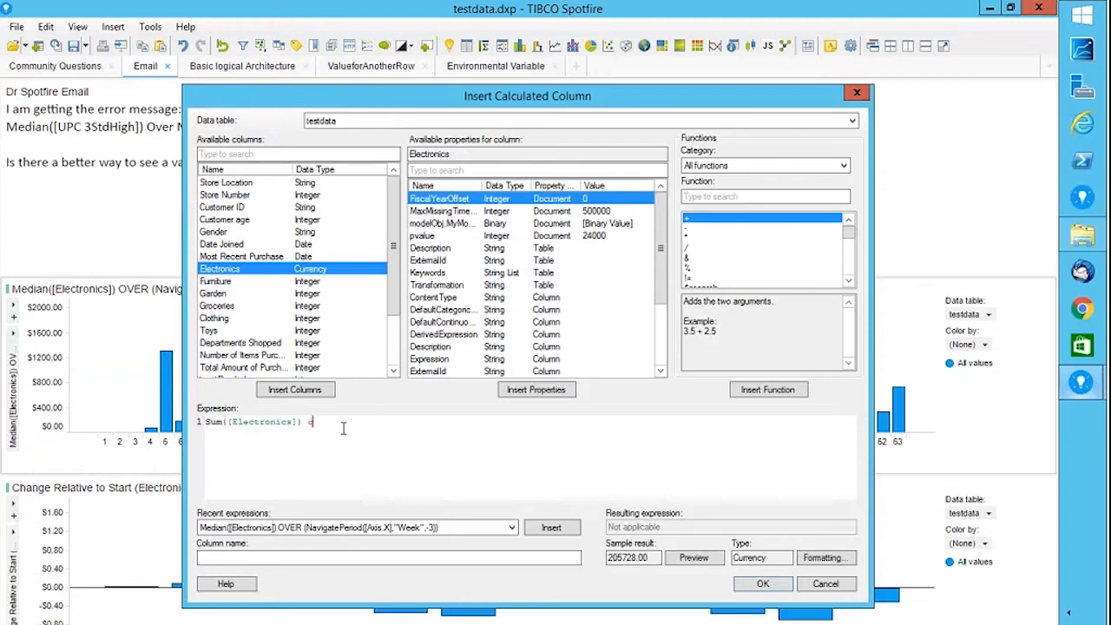
text(ver)
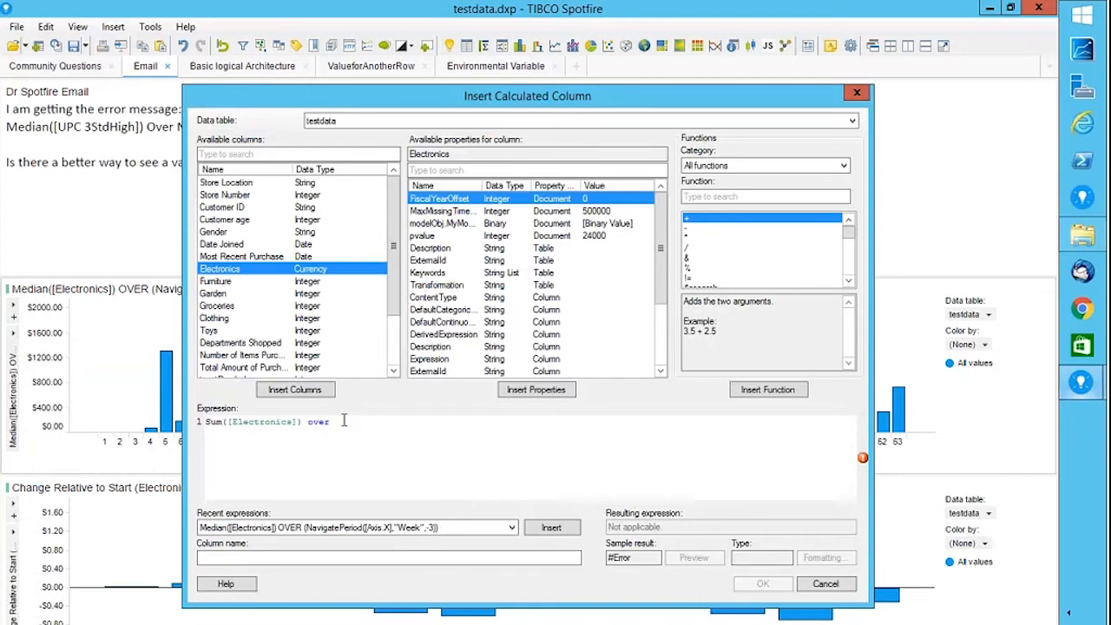
click(216, 232)
click(296, 389)
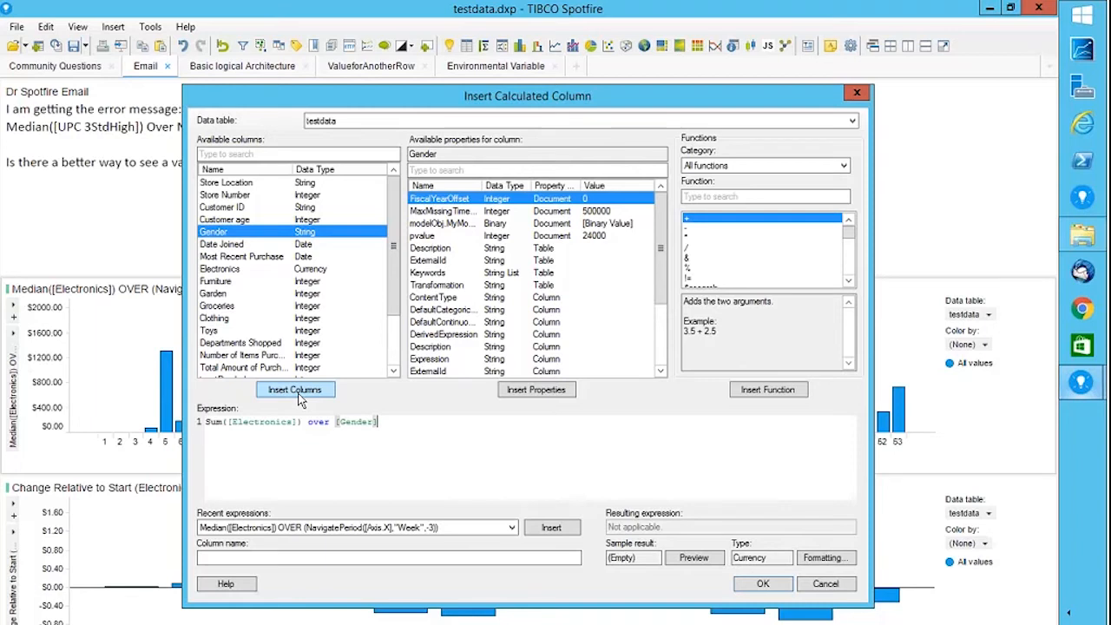
click(842, 588)
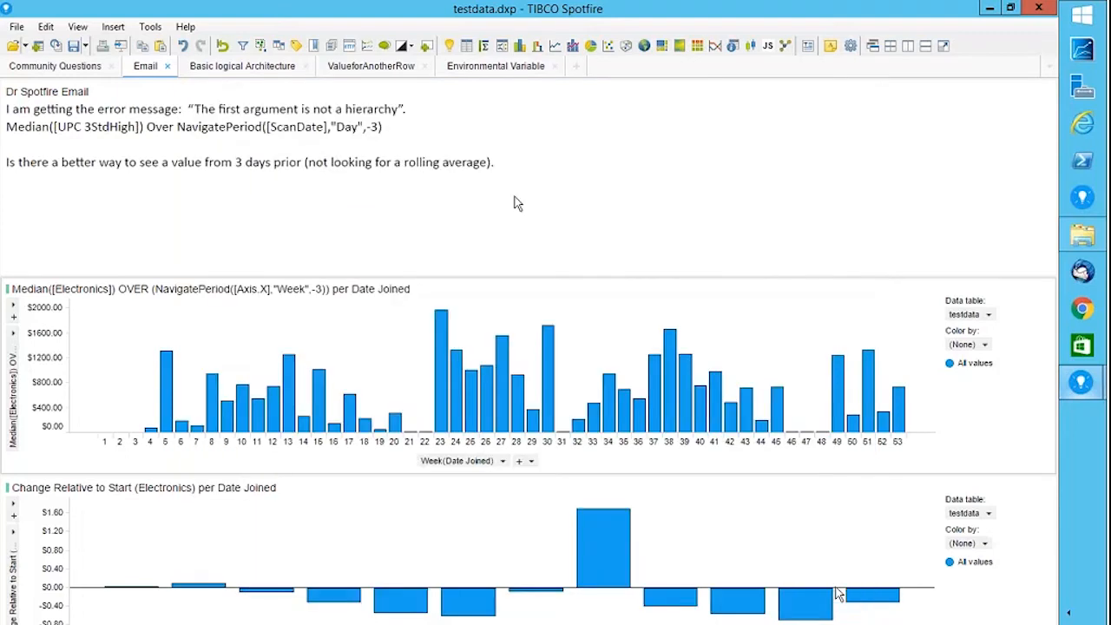
Add a bar chart plotting Sum(Electronics) per Gender.
click(519, 45)
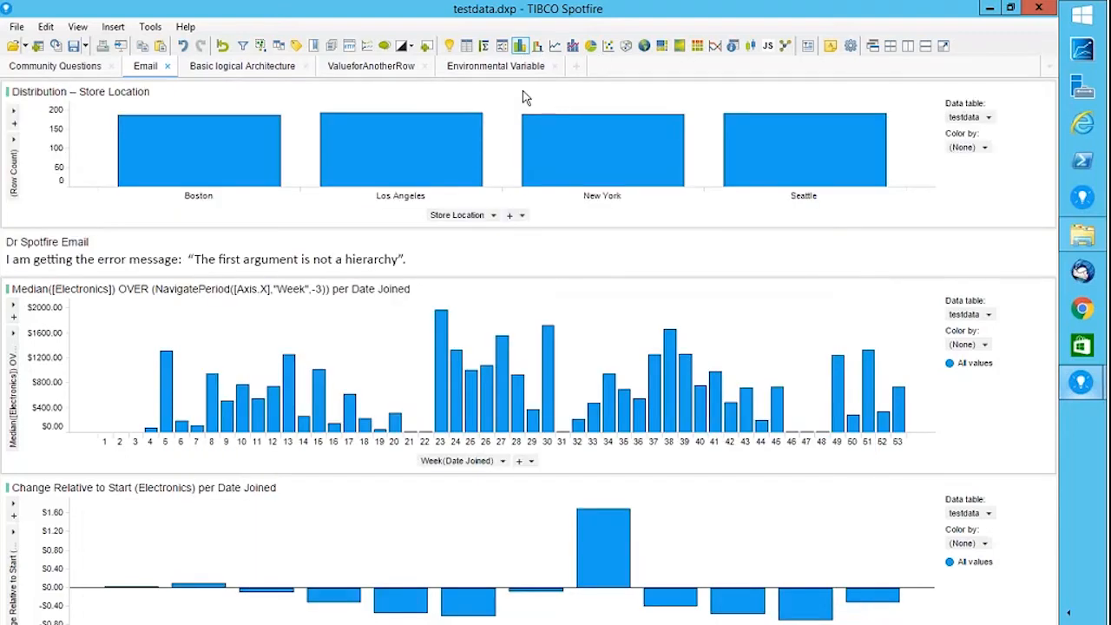
click(494, 215)
click(466, 353)
click(205, 173)
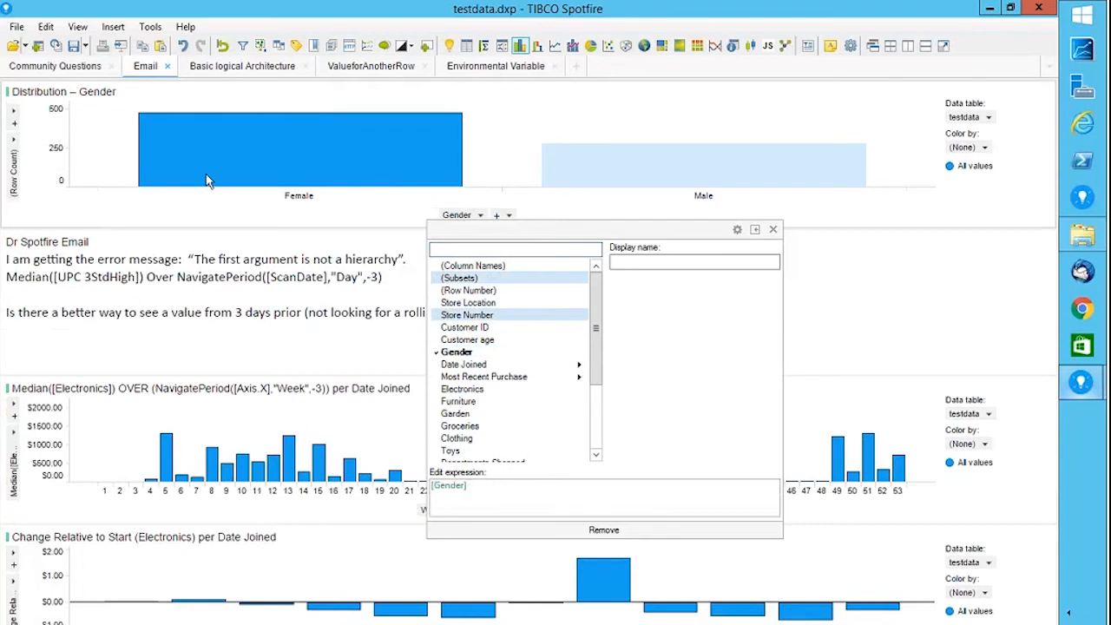
click(13, 156)
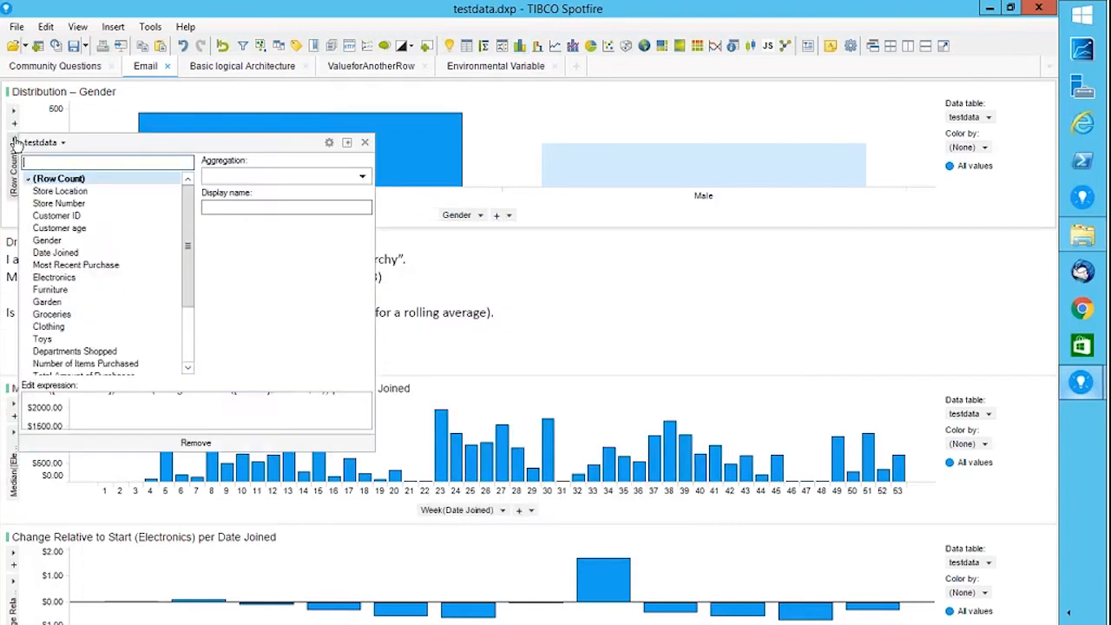
click(55, 278)
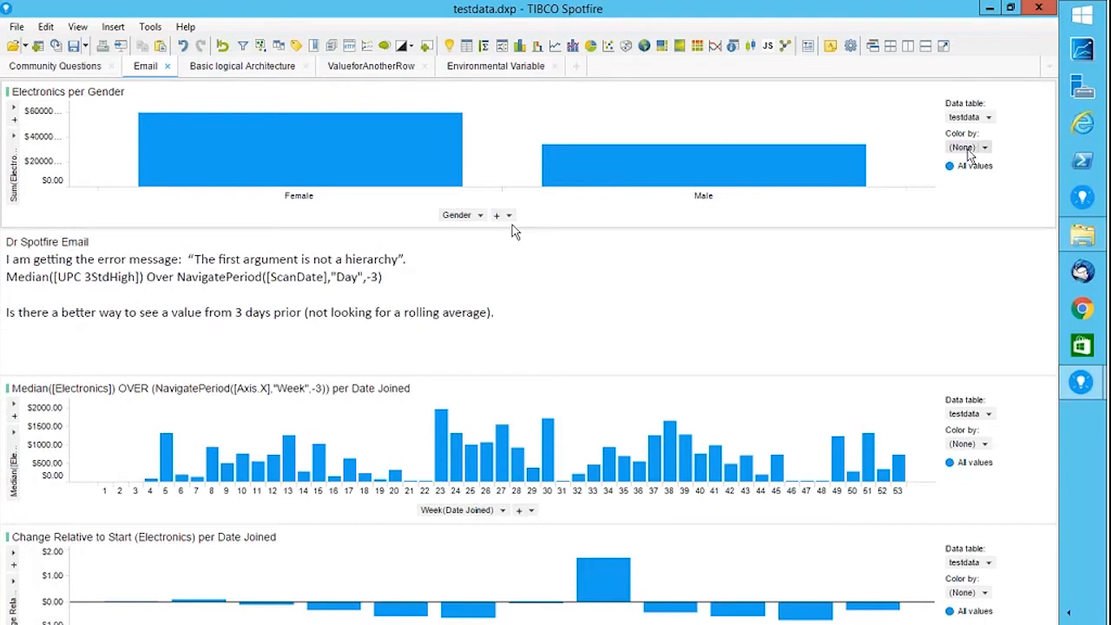
Set the category axis to (None) and colour the single bar by Gender.
click(479, 216)
click(615, 531)
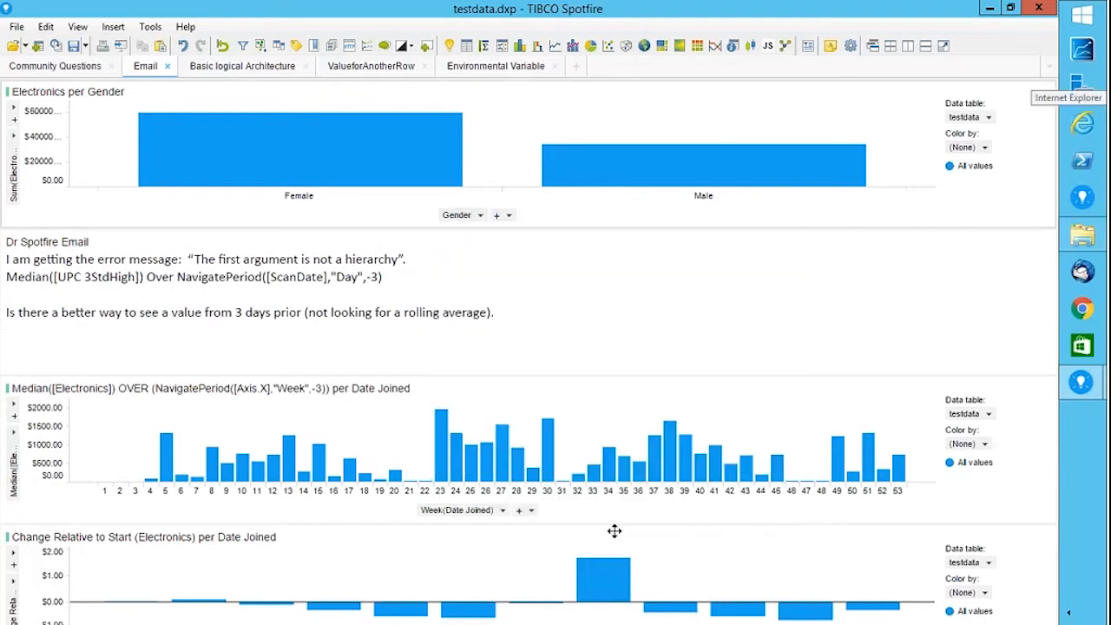
click(987, 148)
click(732, 309)
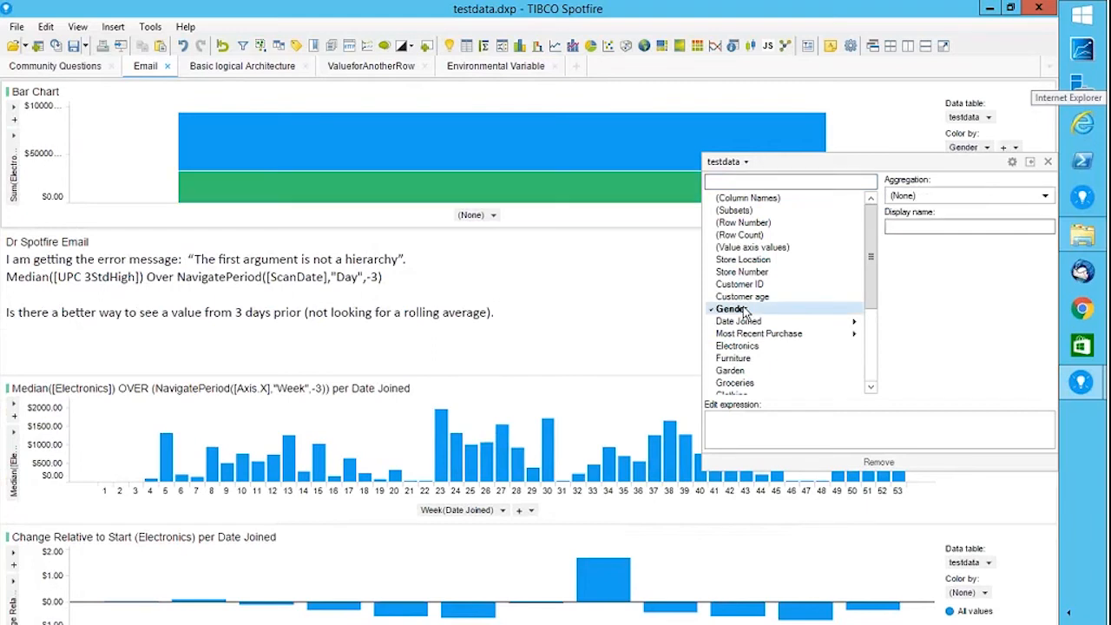
click(862, 69)
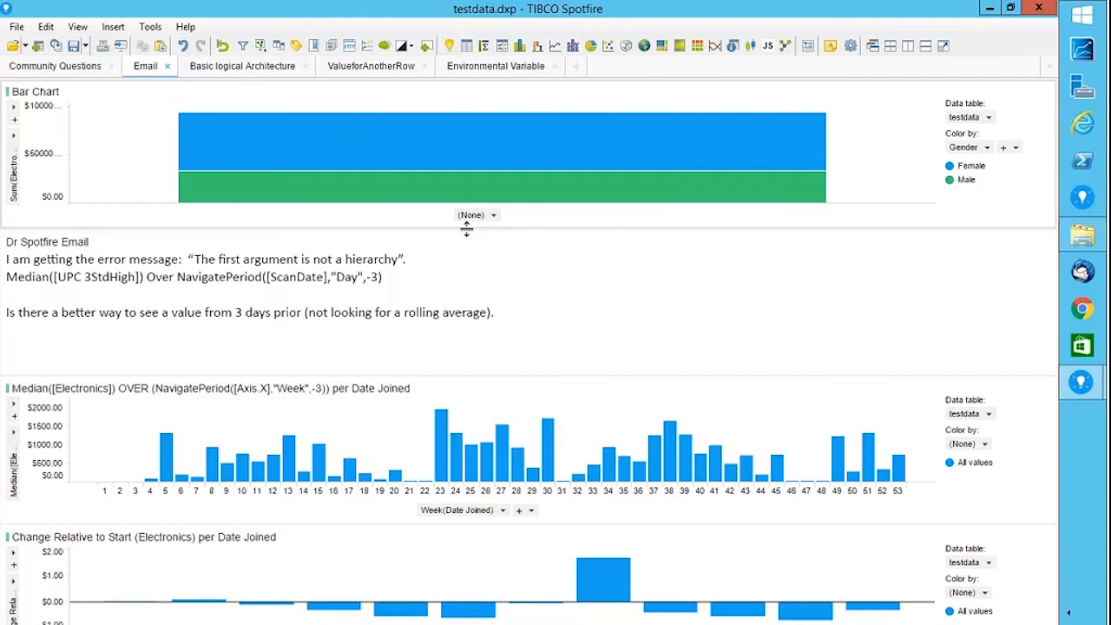
Insert a testdata table on the Email page, sorted by Store Number from highest to lowest.
click(467, 46)
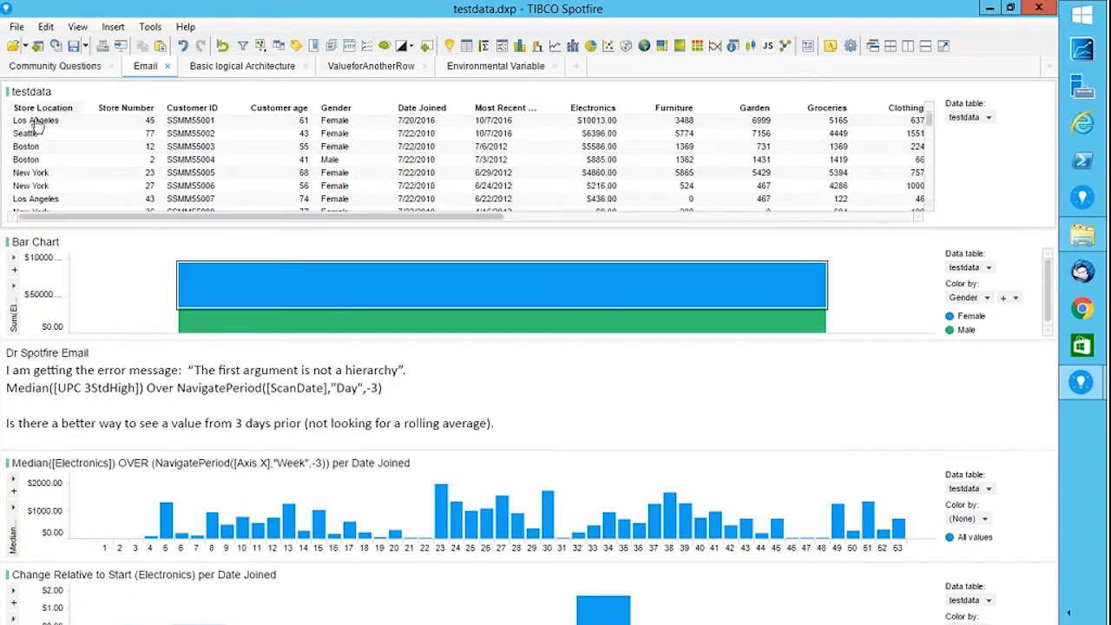
click(124, 108)
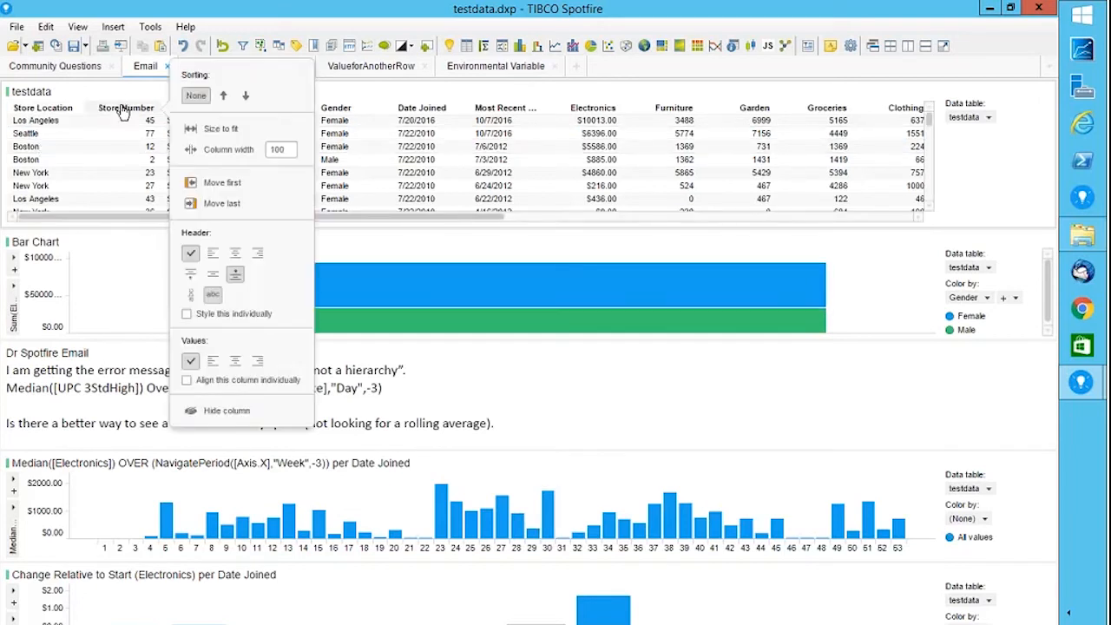
click(245, 96)
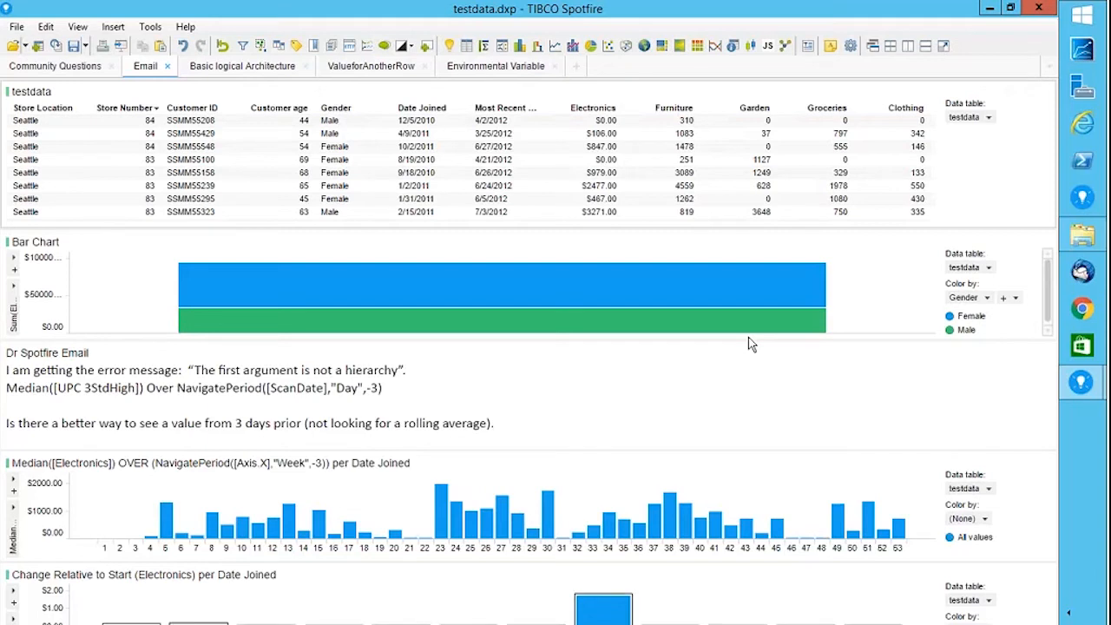
On the ValueforAnotherRow page, scroll the forum post to the answer's Add Data Tables and Insert Columns steps.
click(364, 66)
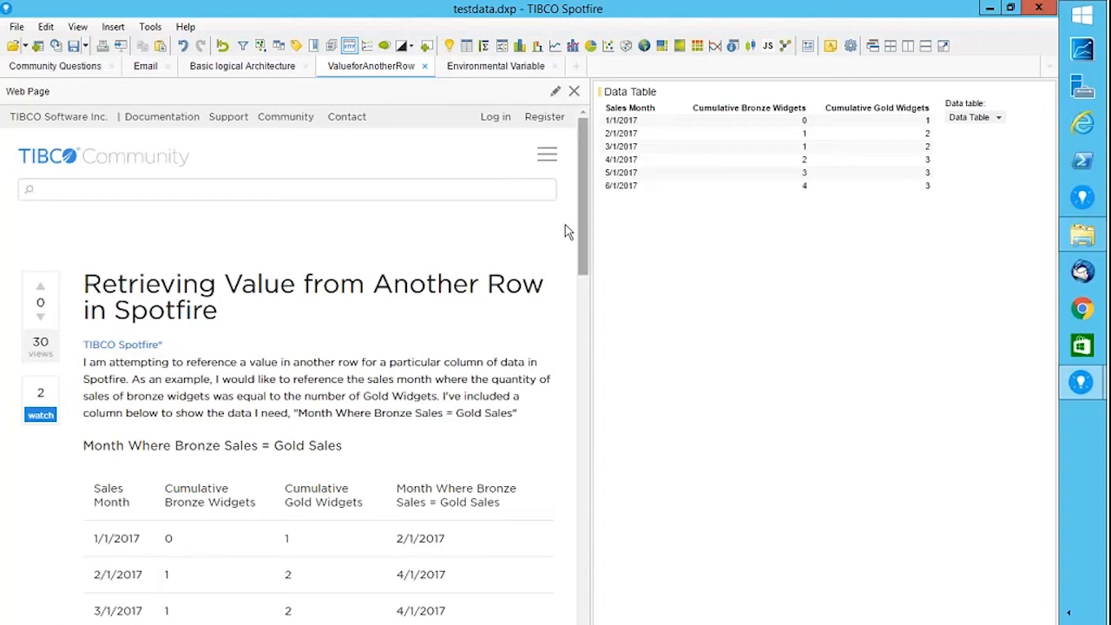
drag(583, 248, 580, 370)
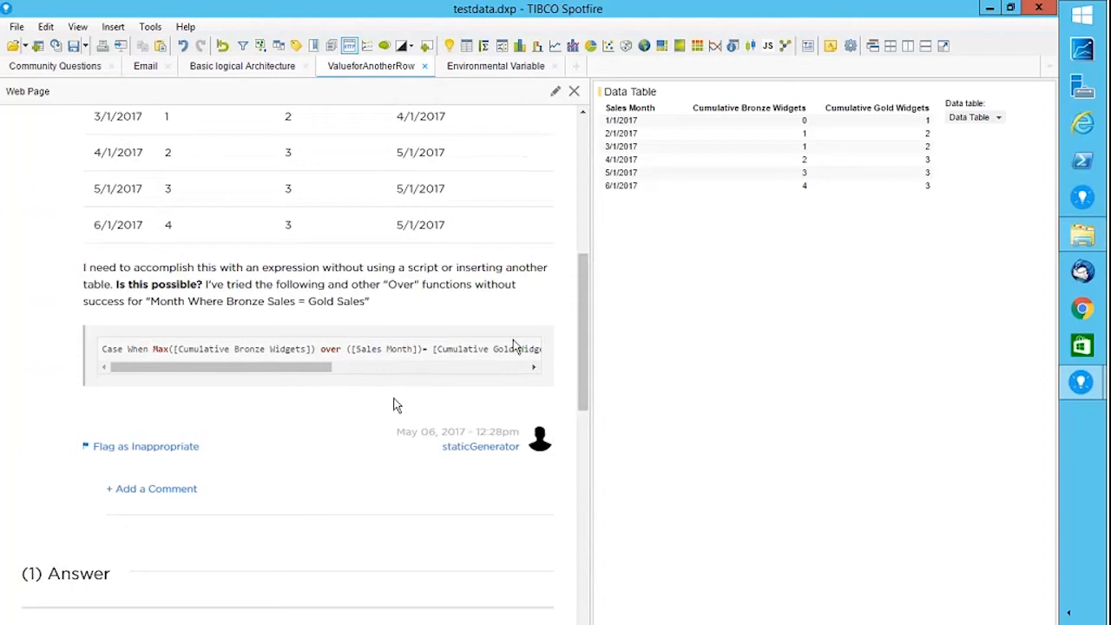
drag(582, 341, 586, 468)
scroll(586, 468, down, 1)
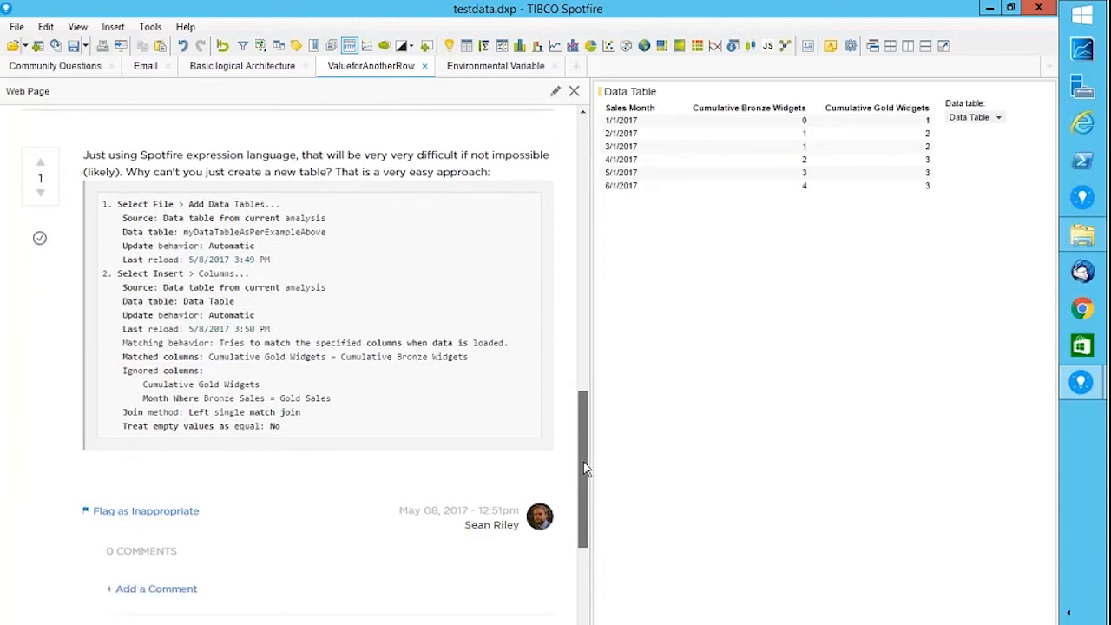
drag(584, 462, 584, 461)
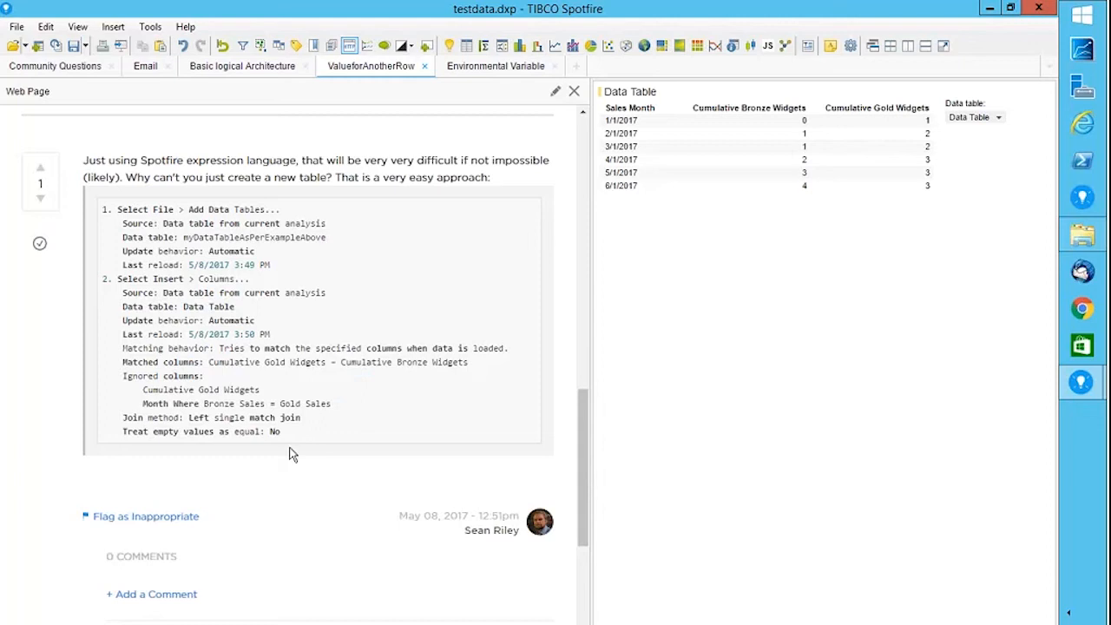
click(113, 27)
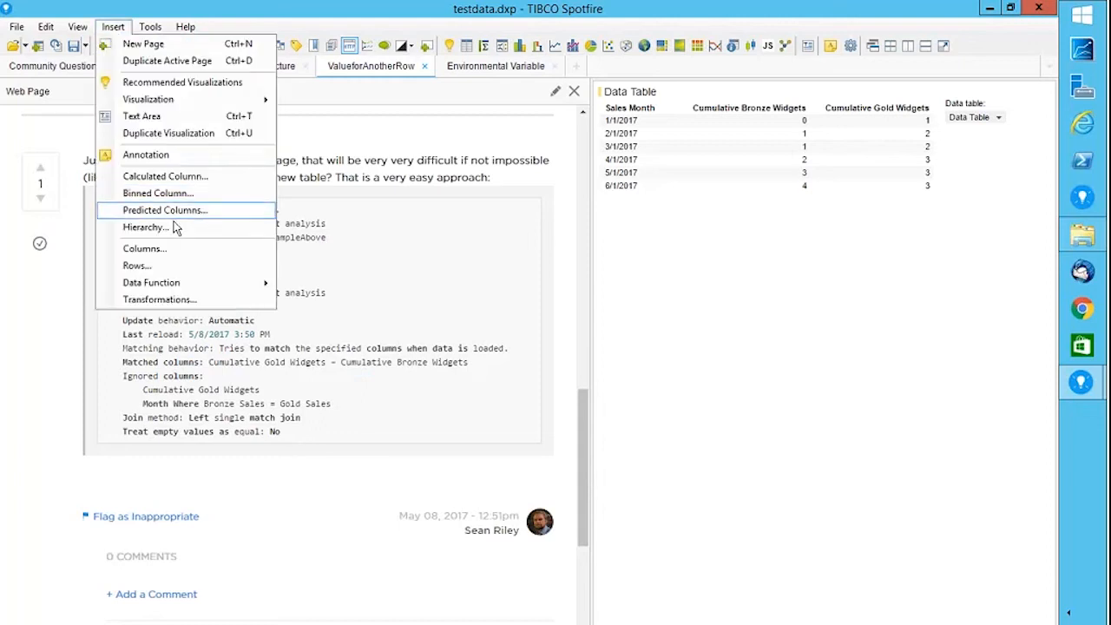
click(171, 250)
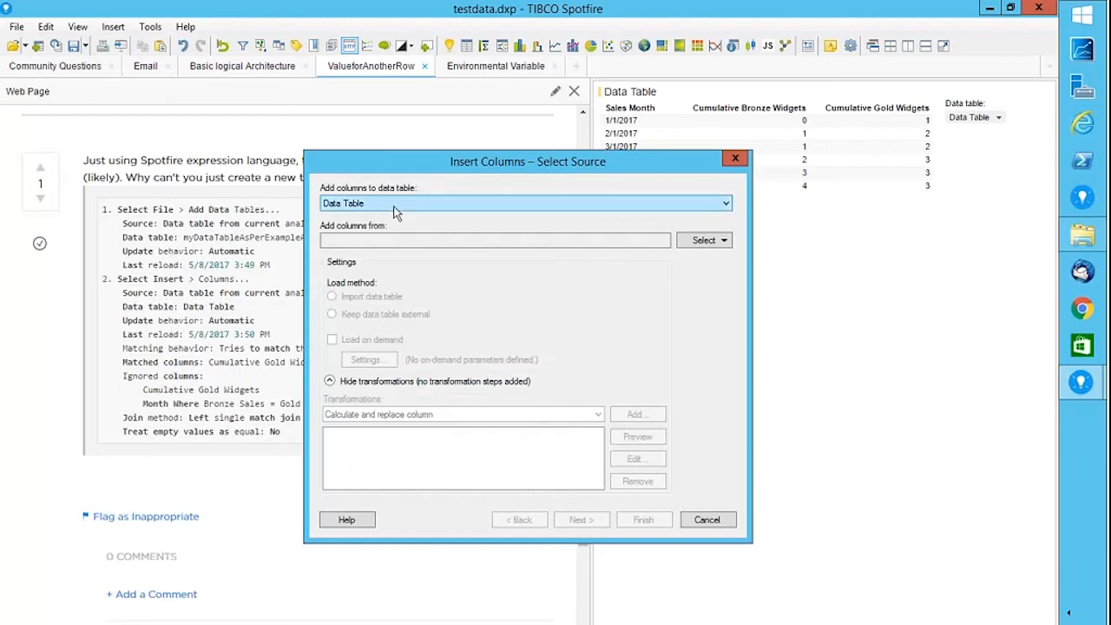
click(690, 245)
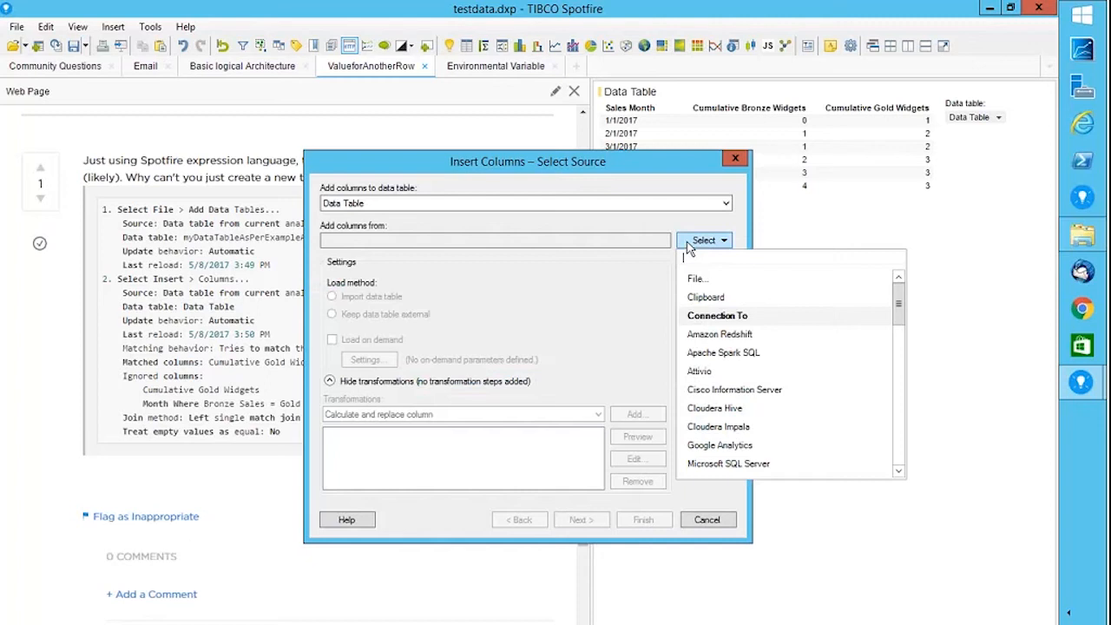
click(738, 162)
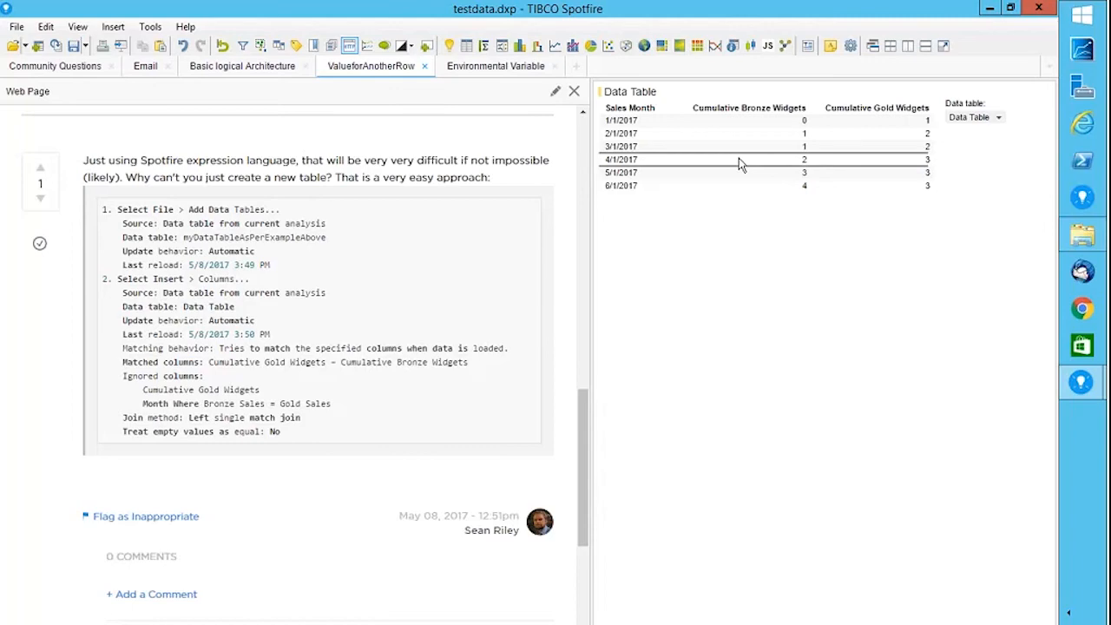
scroll(573, 356, up, 5)
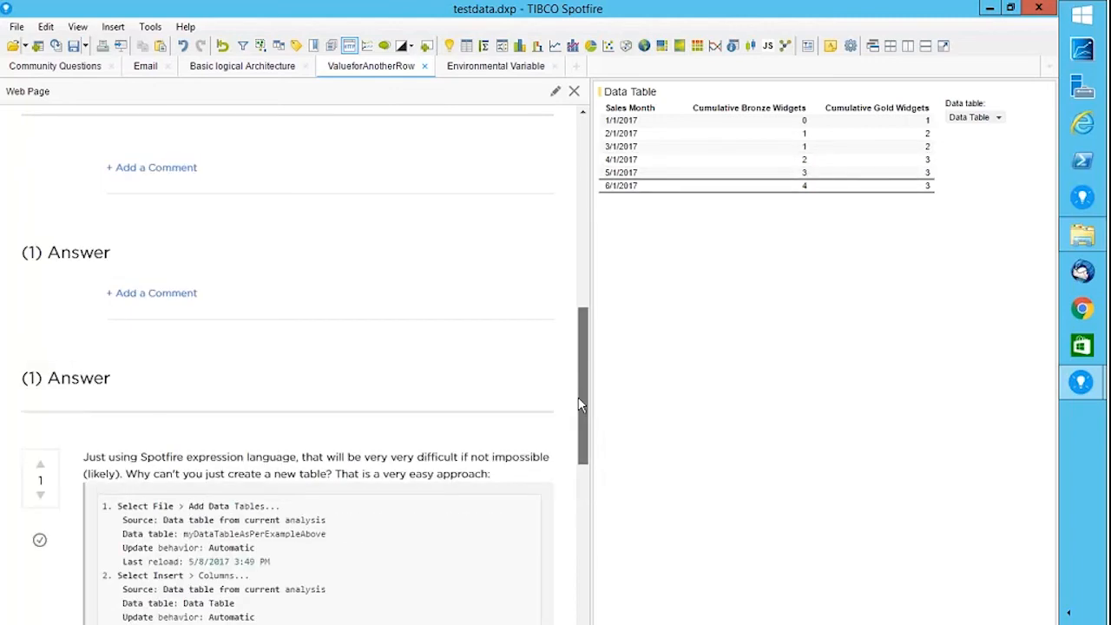
scroll(573, 356, up, 8)
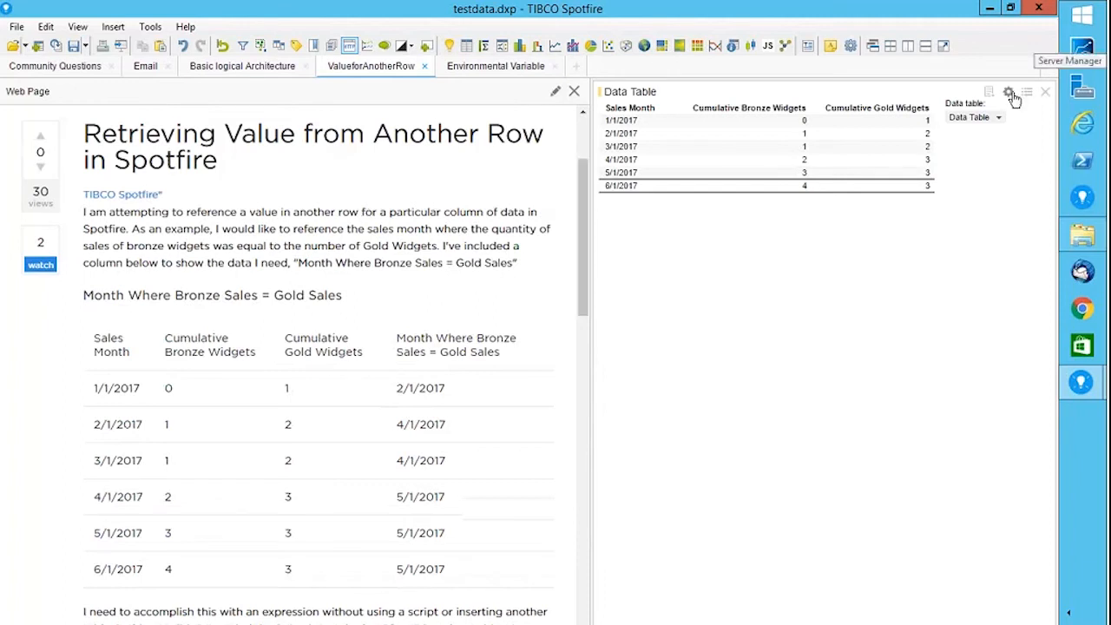
click(113, 27)
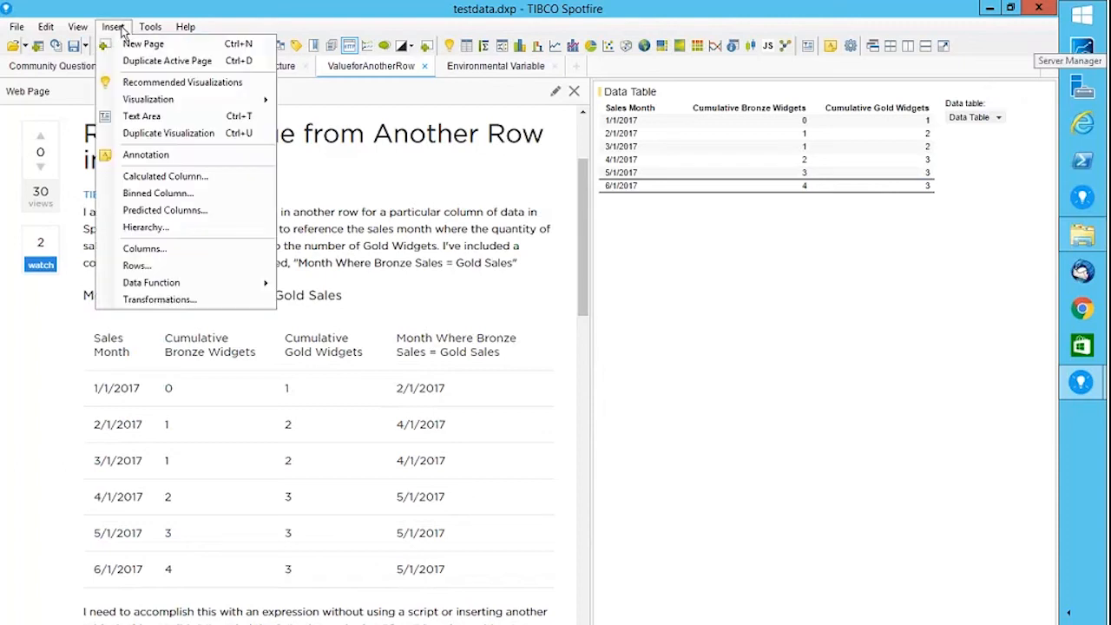
click(183, 183)
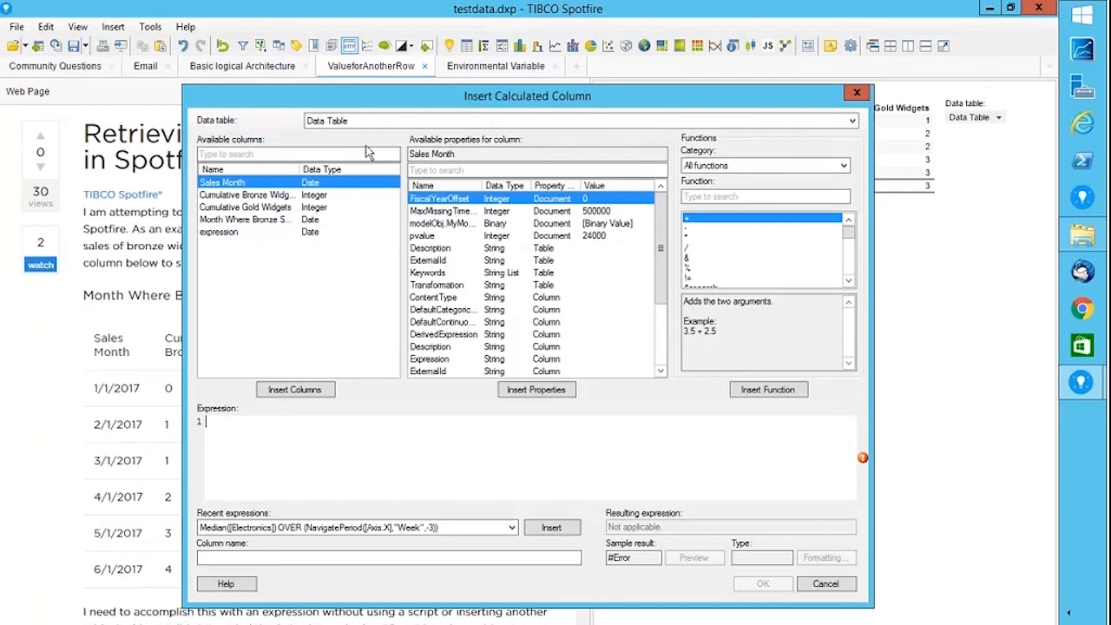
click(356, 122)
click(342, 194)
click(719, 198)
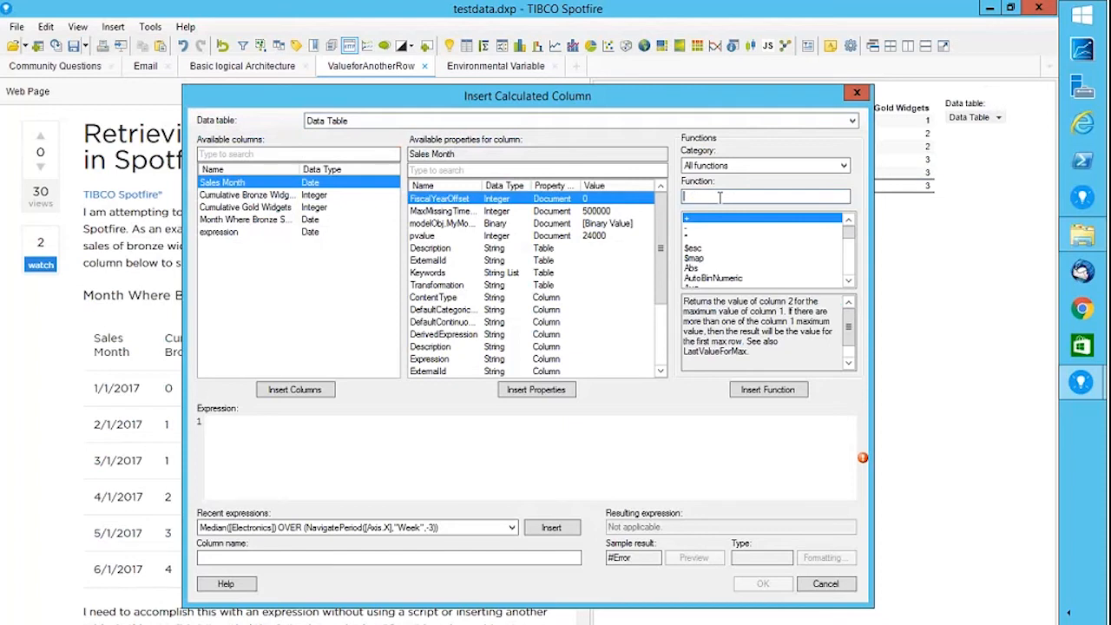
text(va)
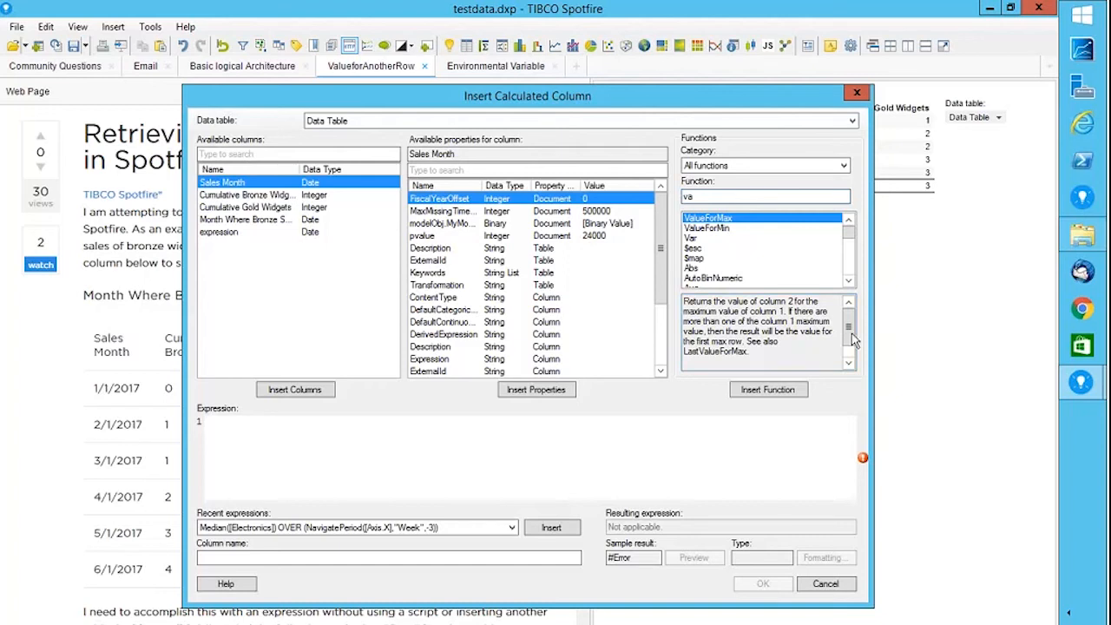
drag(850, 341, 849, 352)
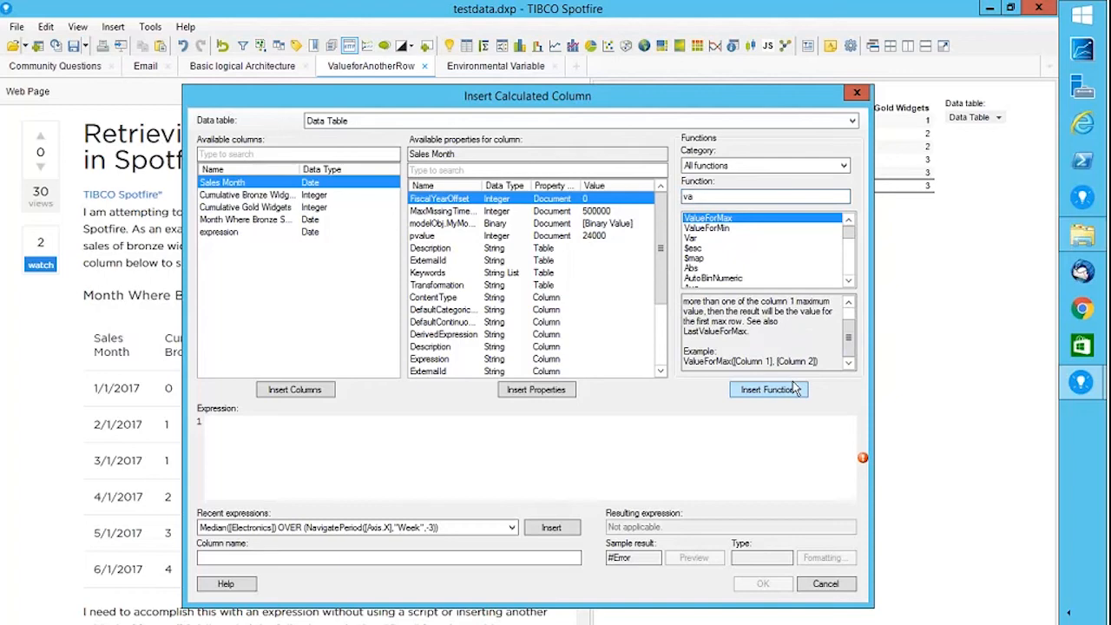
click(853, 92)
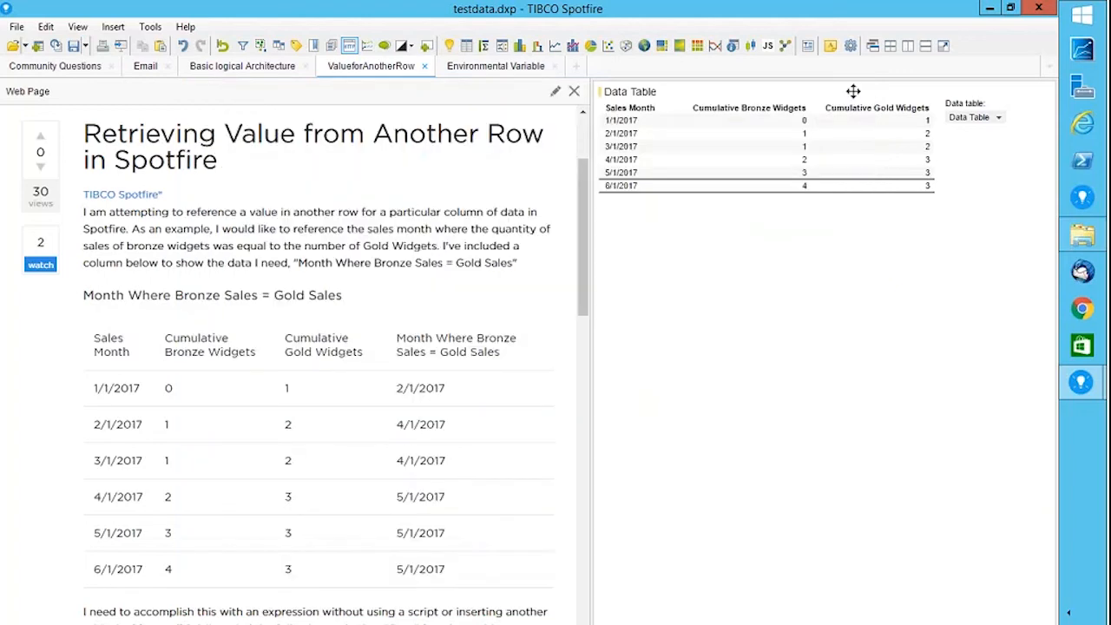
Inspect the expression column's ValueForMax(if(...),[Sales Month]) formula in Column Properties and close without changes.
click(46, 27)
click(106, 340)
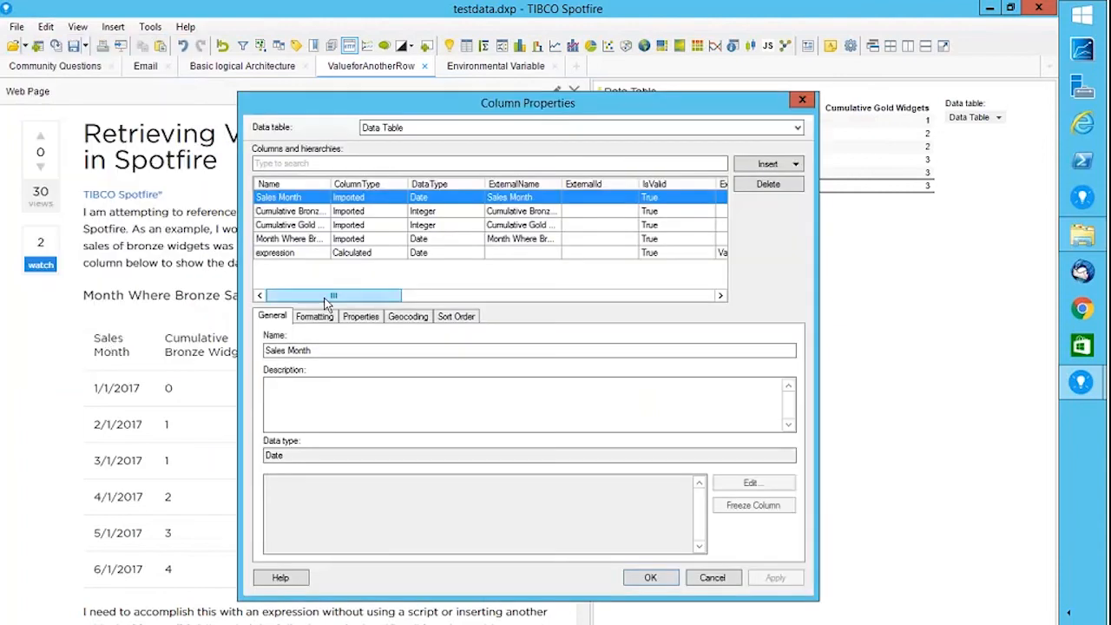
click(290, 255)
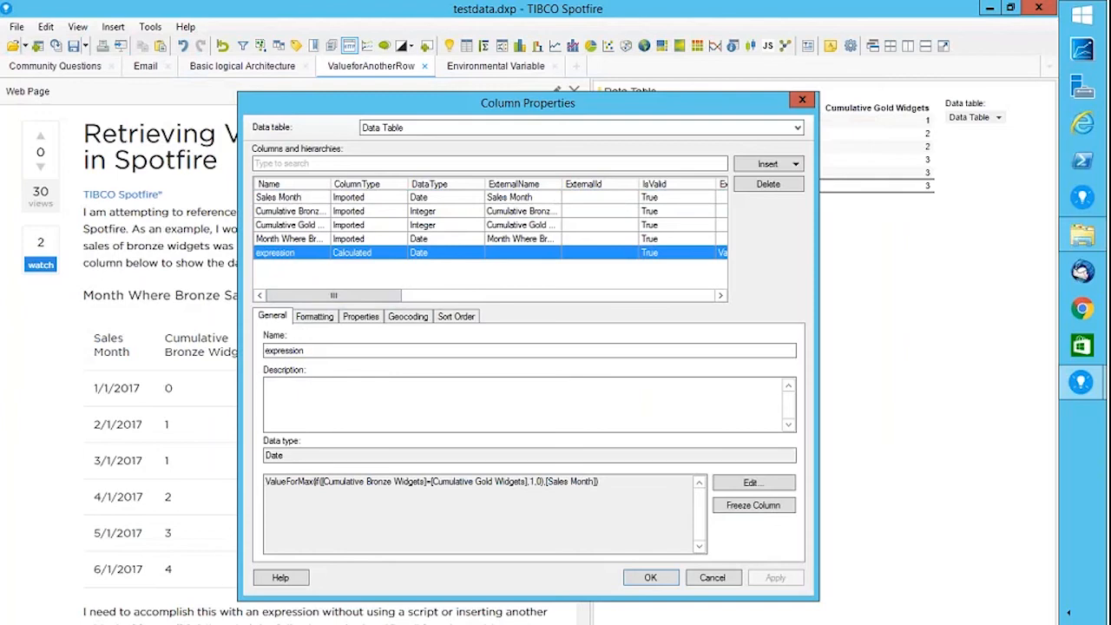
click(737, 486)
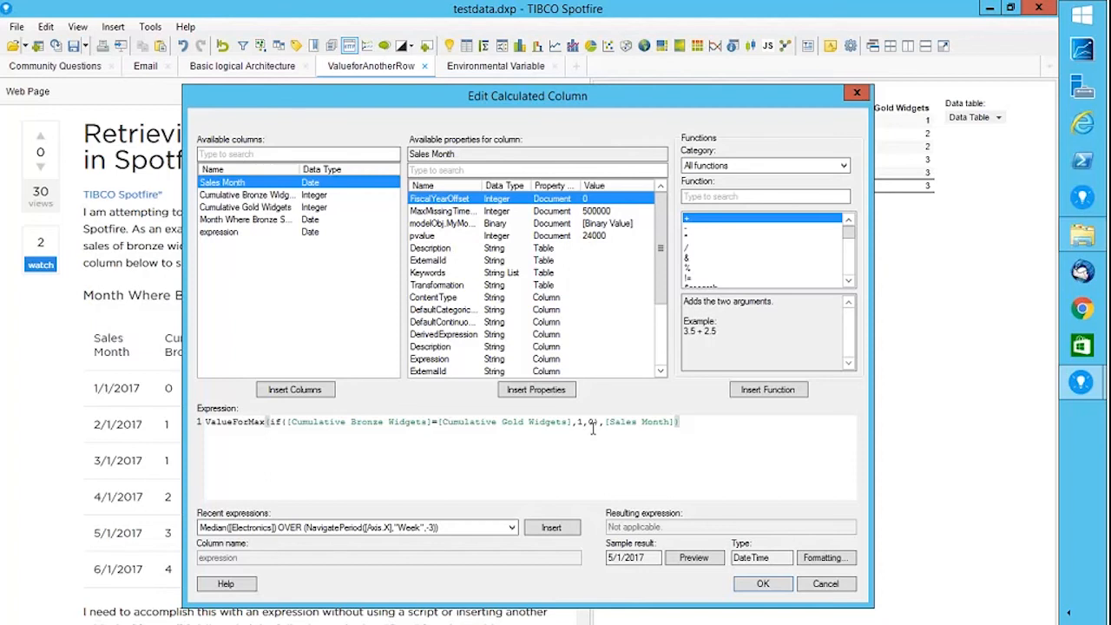
click(268, 423)
click(817, 583)
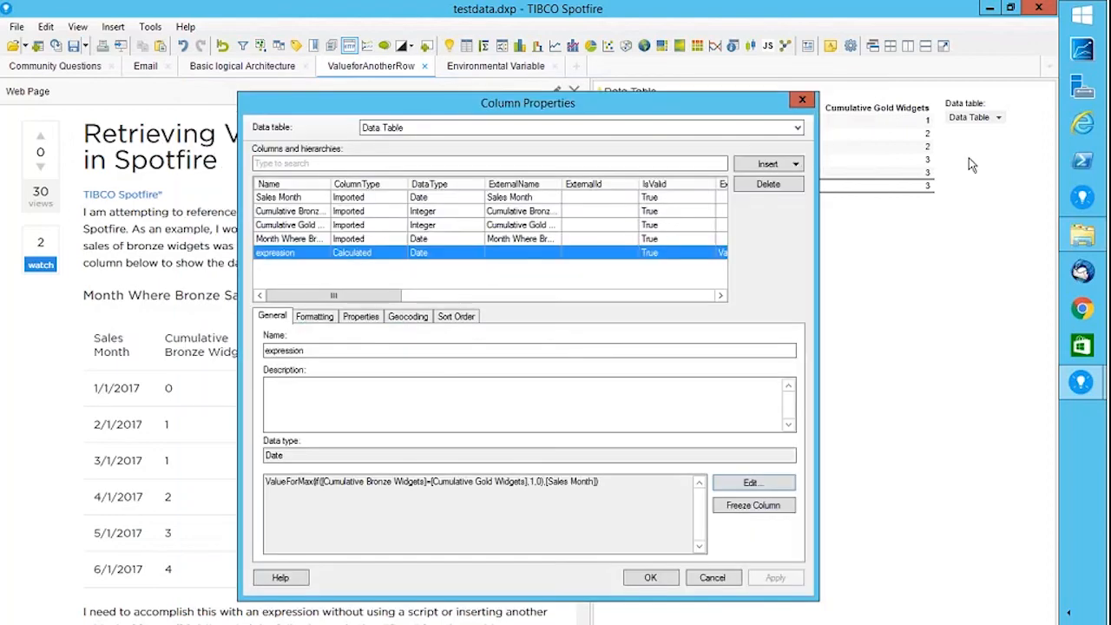
click(802, 99)
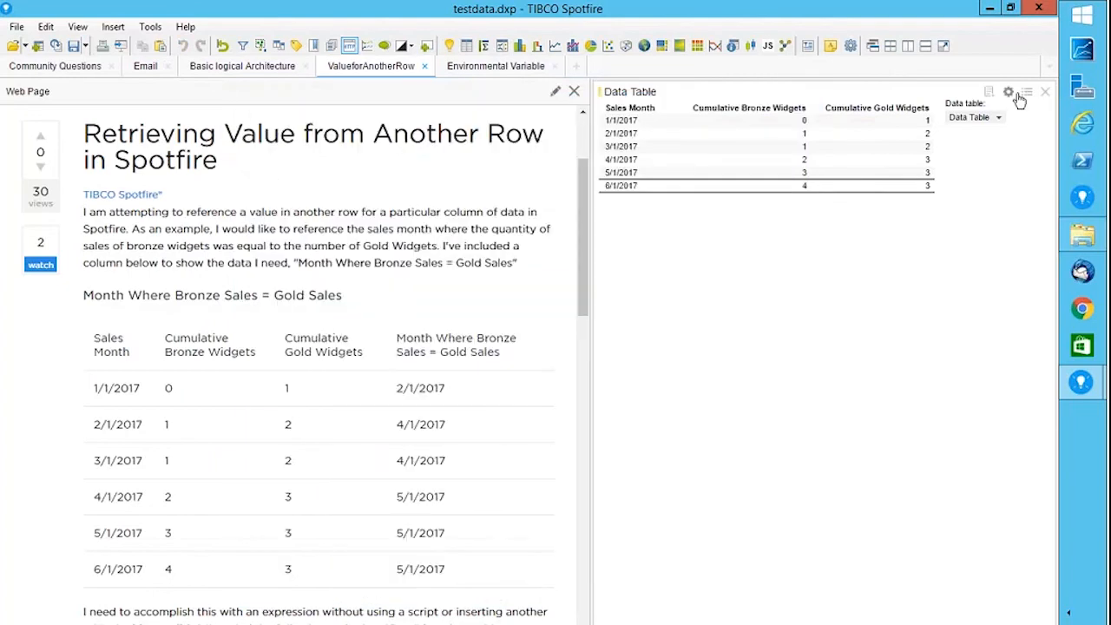
Confirm the expression column is shown in Data Table properties, then widen the table to reveal all columns.
click(1009, 93)
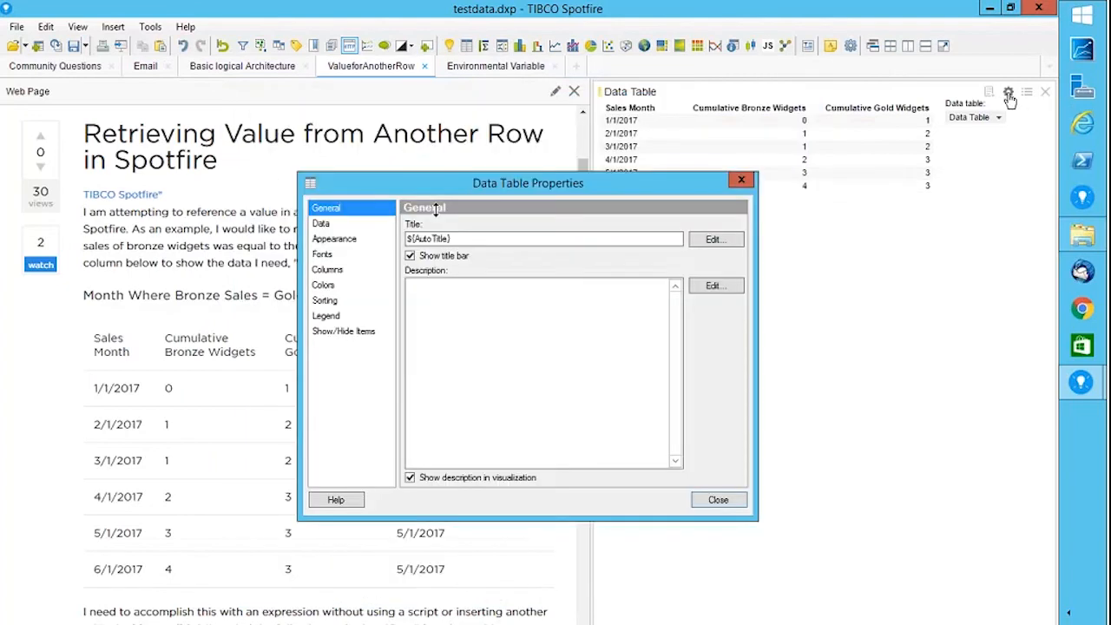
click(335, 276)
click(641, 293)
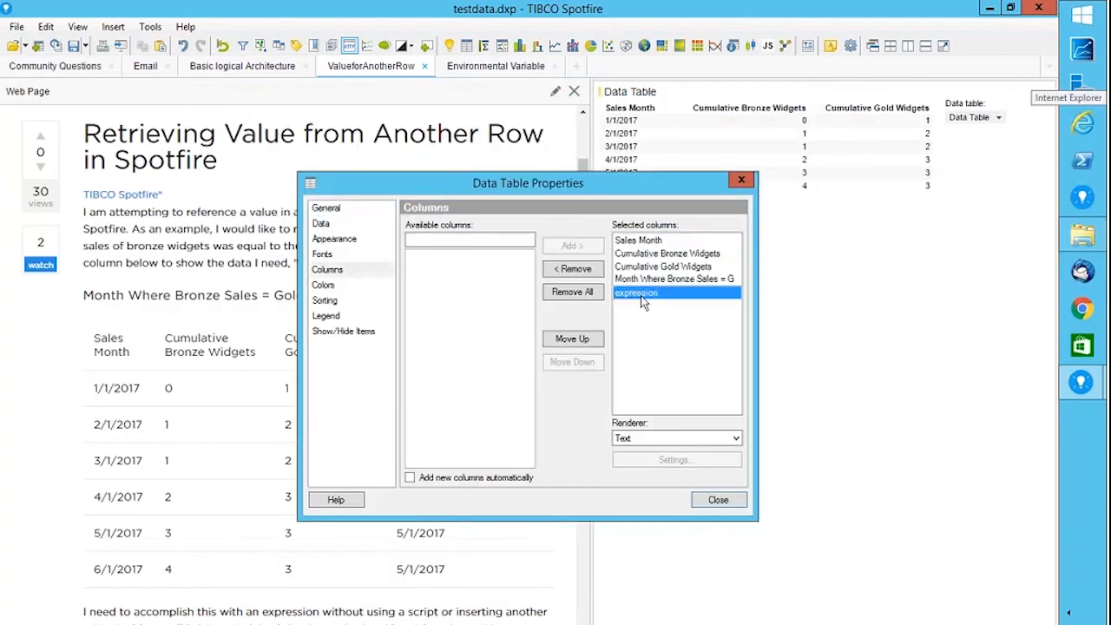
click(717, 501)
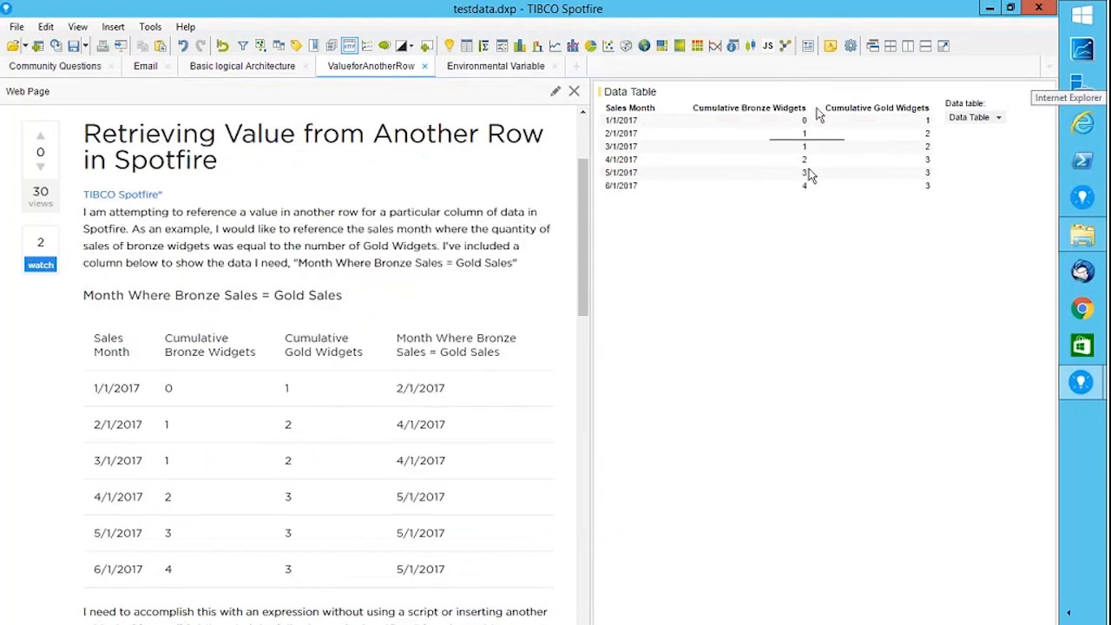
drag(586, 113, 321, 140)
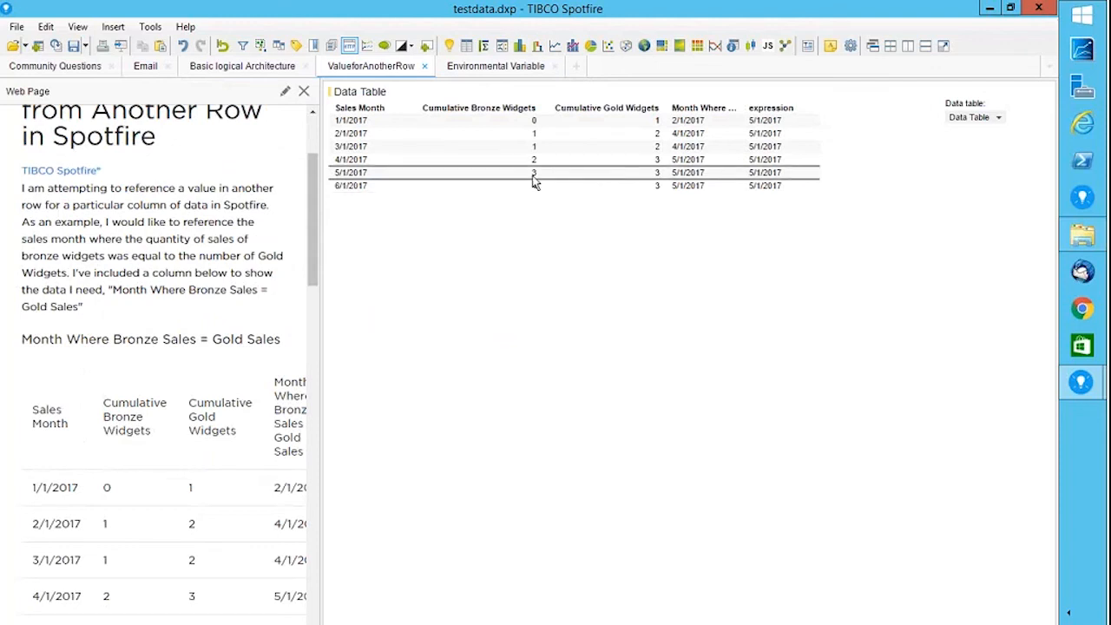
Mark the 5/1/2017 row, resize the web page and table panels, and go to the Environmental Variable page.
click(534, 176)
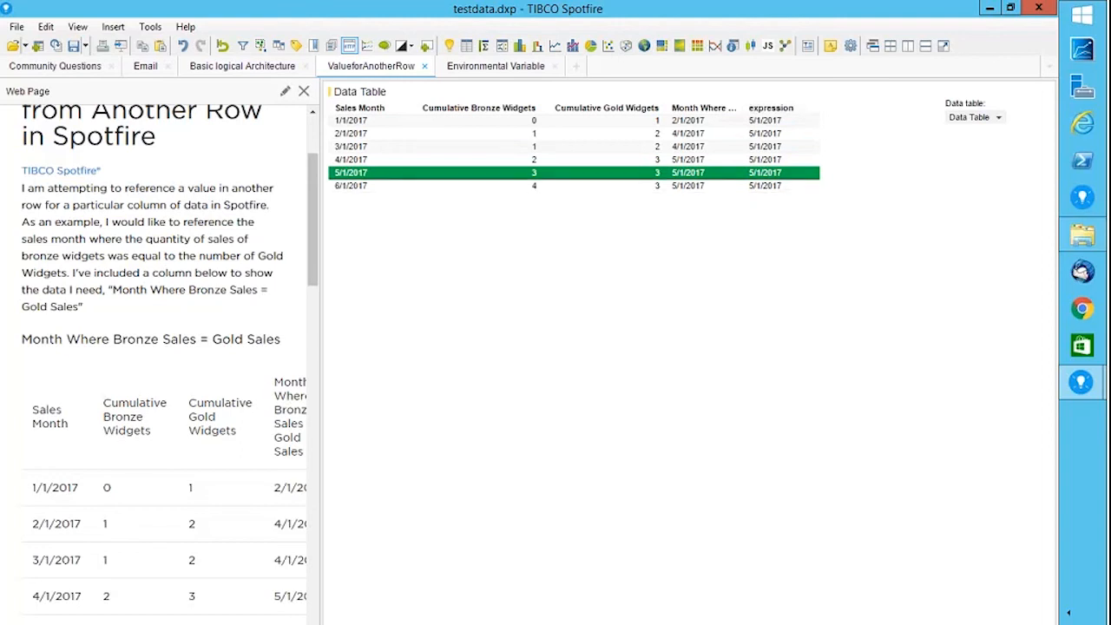
drag(319, 373, 632, 404)
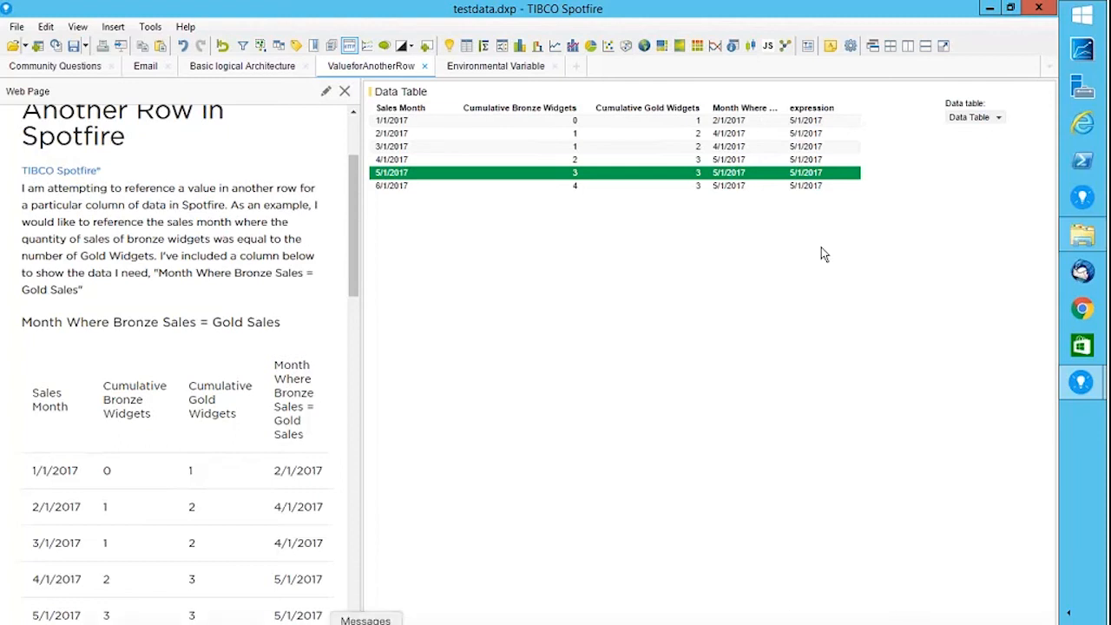
drag(359, 421, 593, 441)
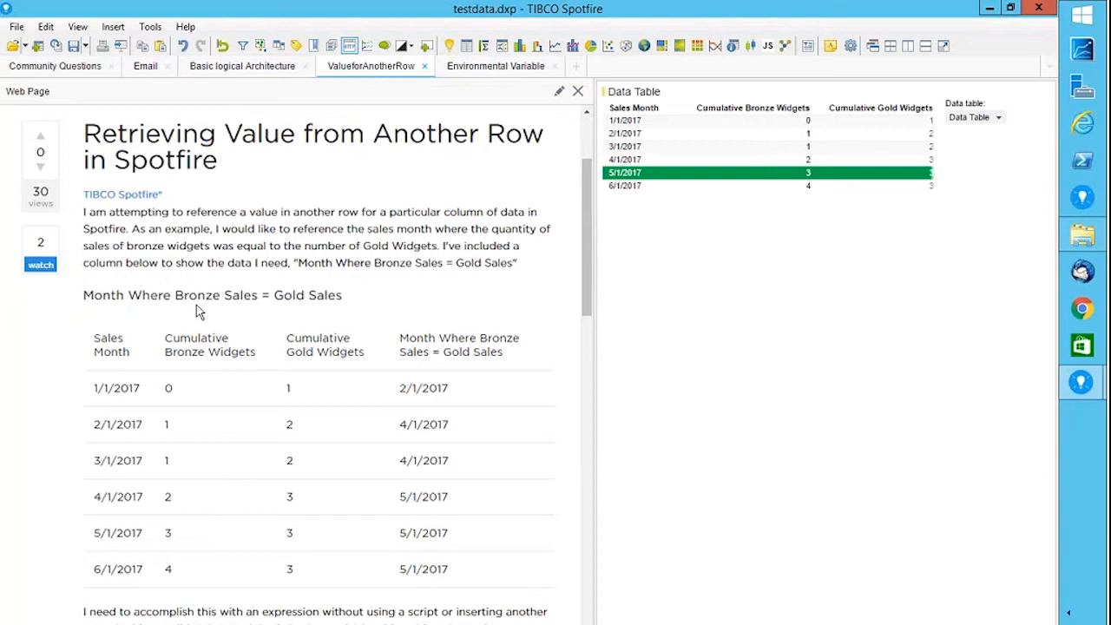
click(498, 71)
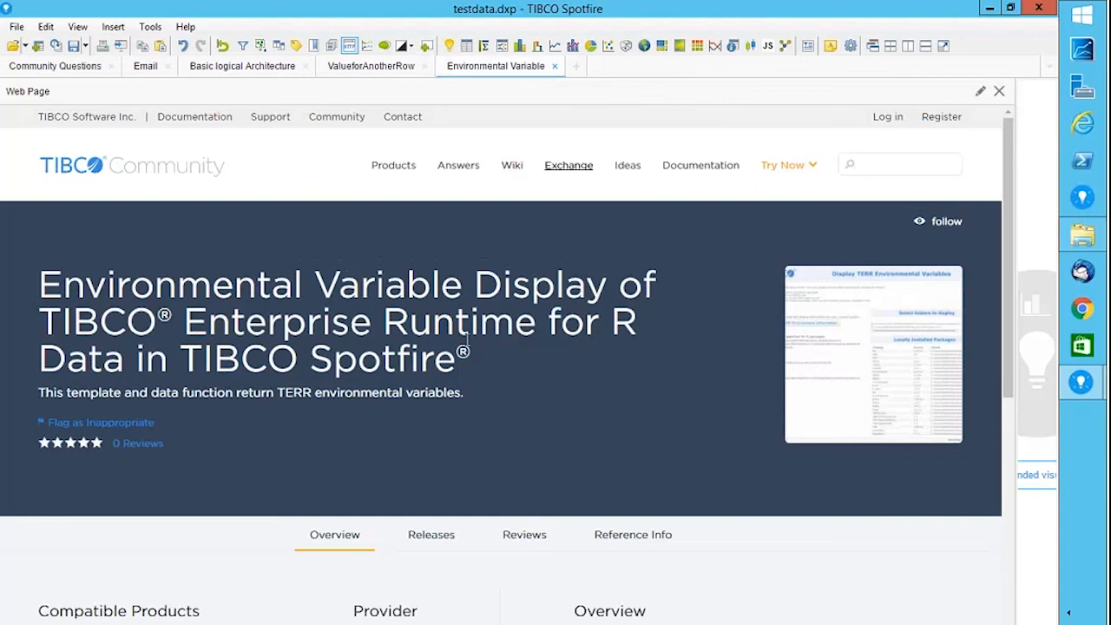
Scroll the community page and show the Releases tab listing Release 1.1 and its environmental_variable_display zip.
drag(1008, 169, 1009, 243)
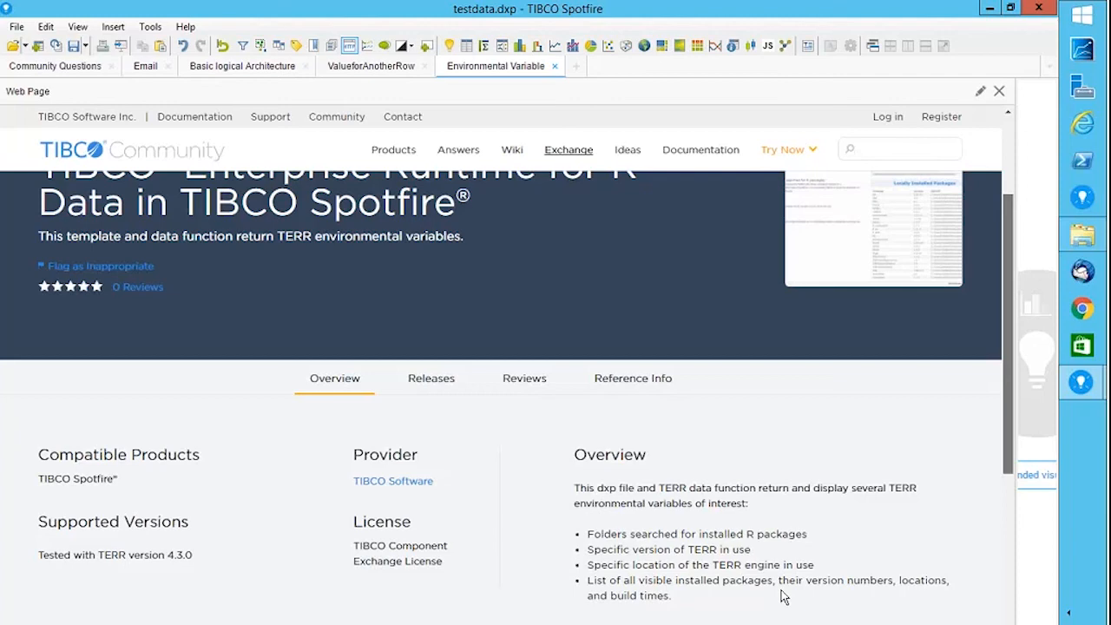
click(397, 386)
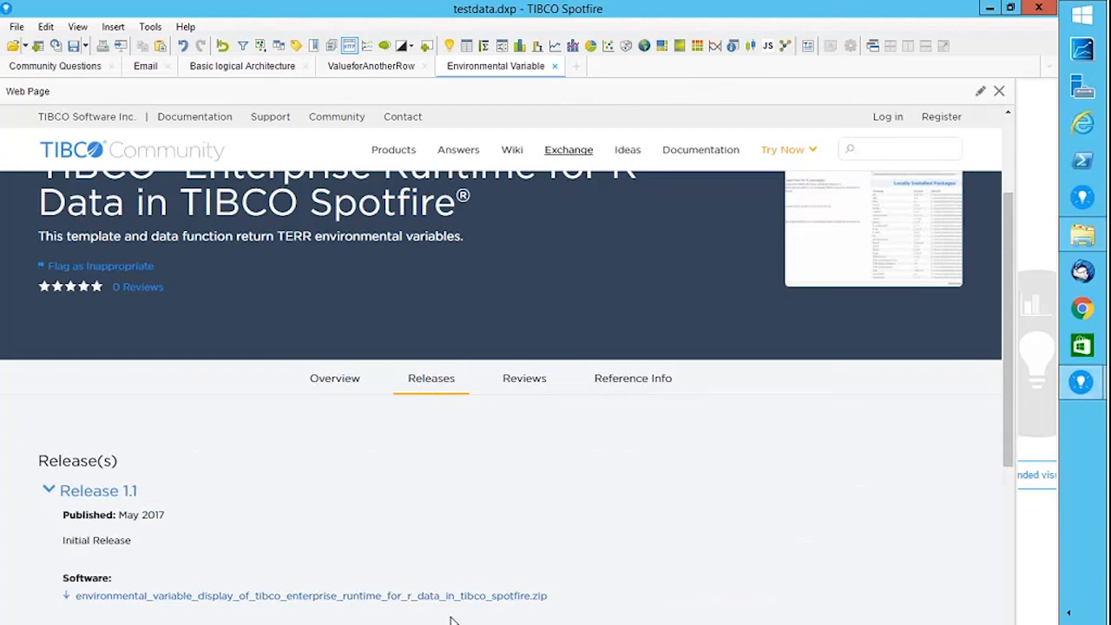
mouse_move(1075, 382)
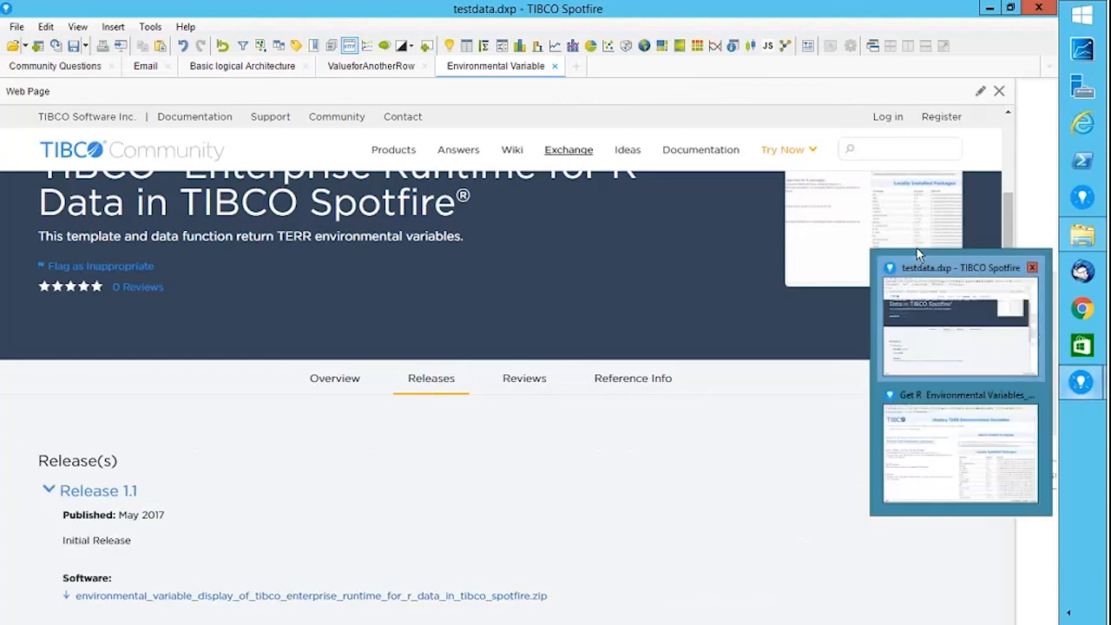
In Get R Environmental Variables_v1.1, refresh the TERR environment information and open TERR Tools.
click(957, 403)
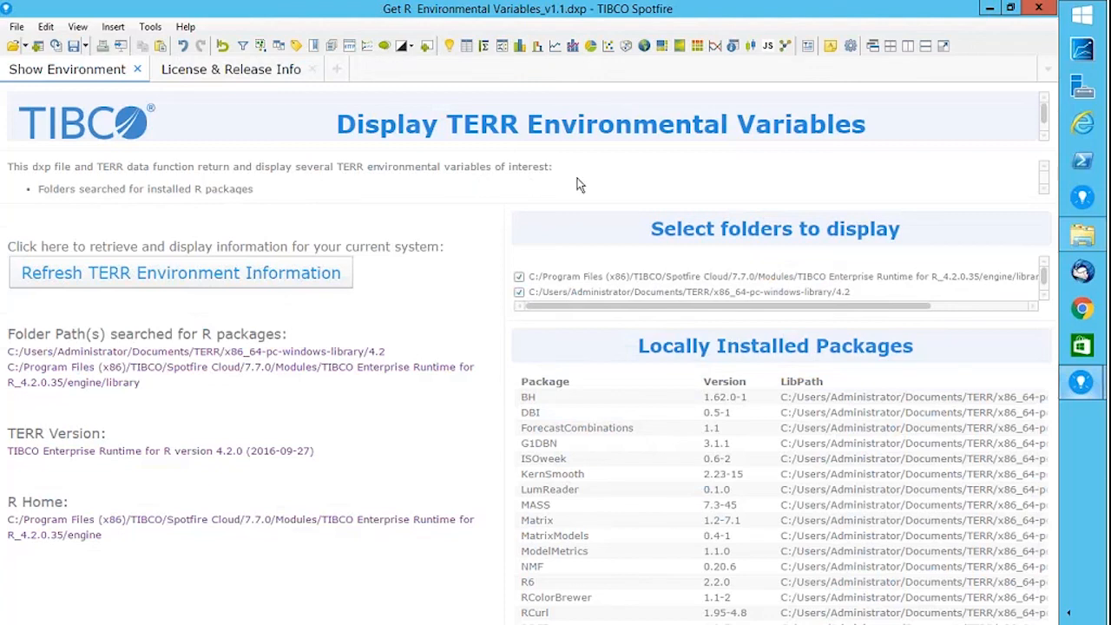
click(102, 278)
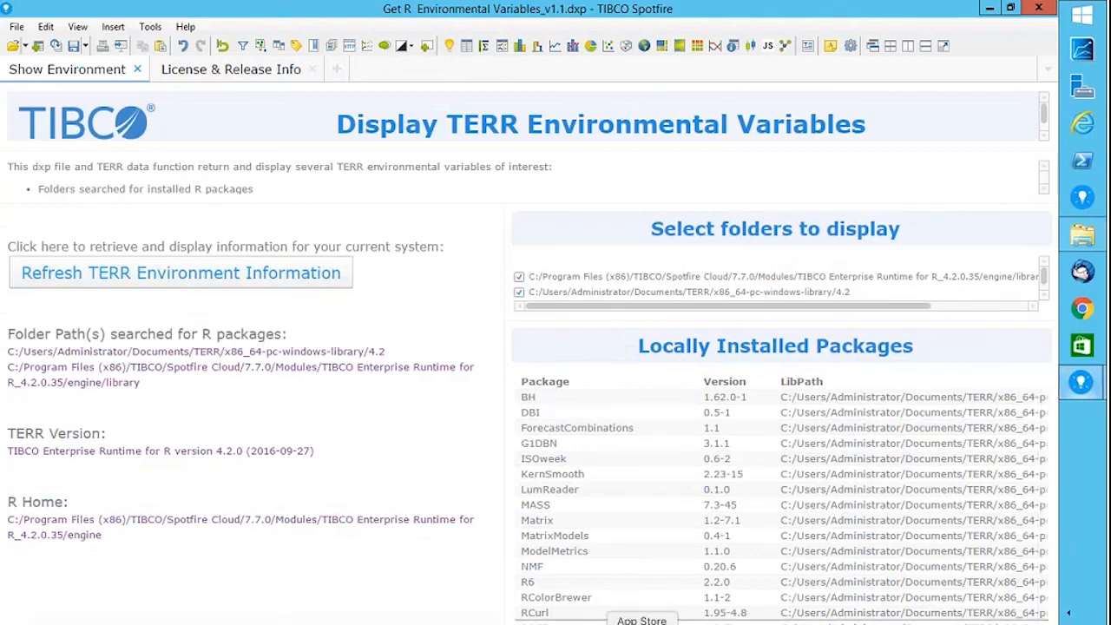
click(150, 26)
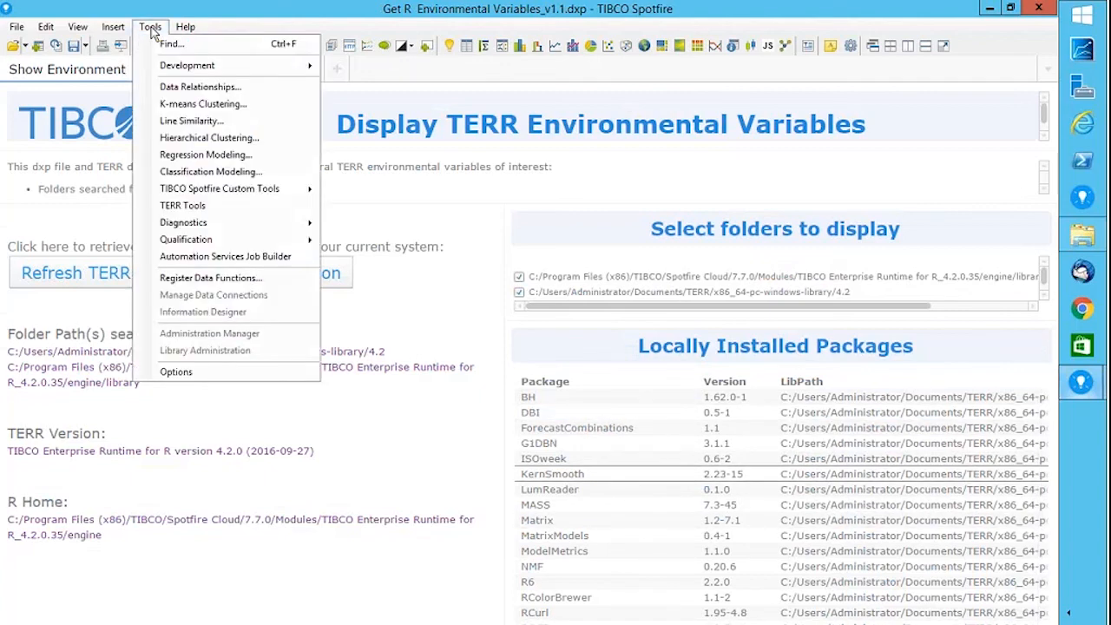
click(198, 213)
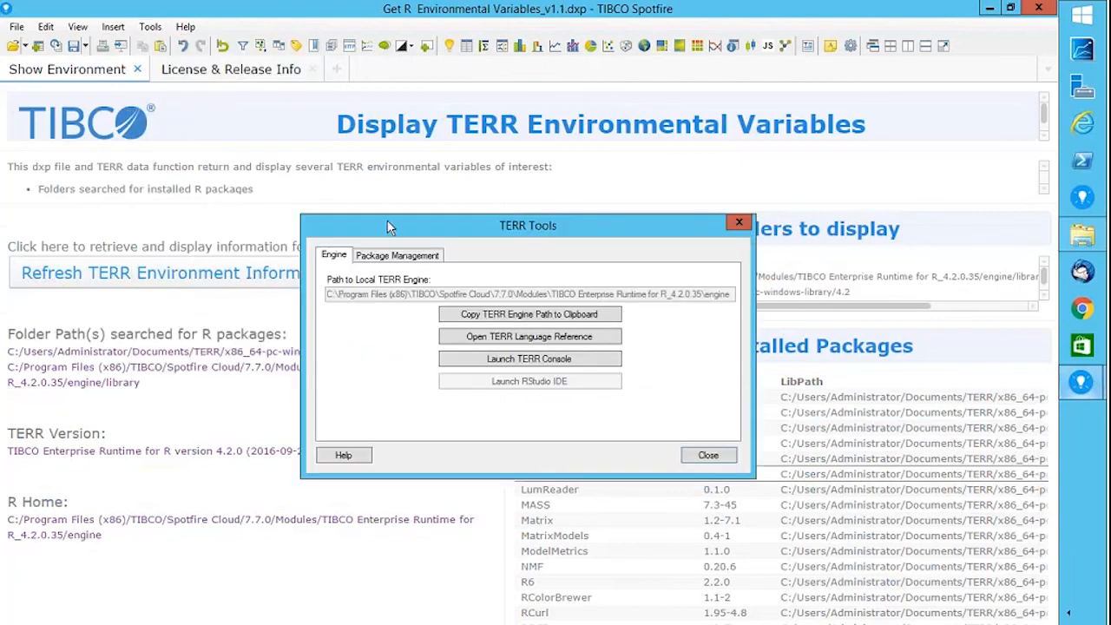
Look over the TERR engine details and package management pages in TERR Tools.
click(388, 264)
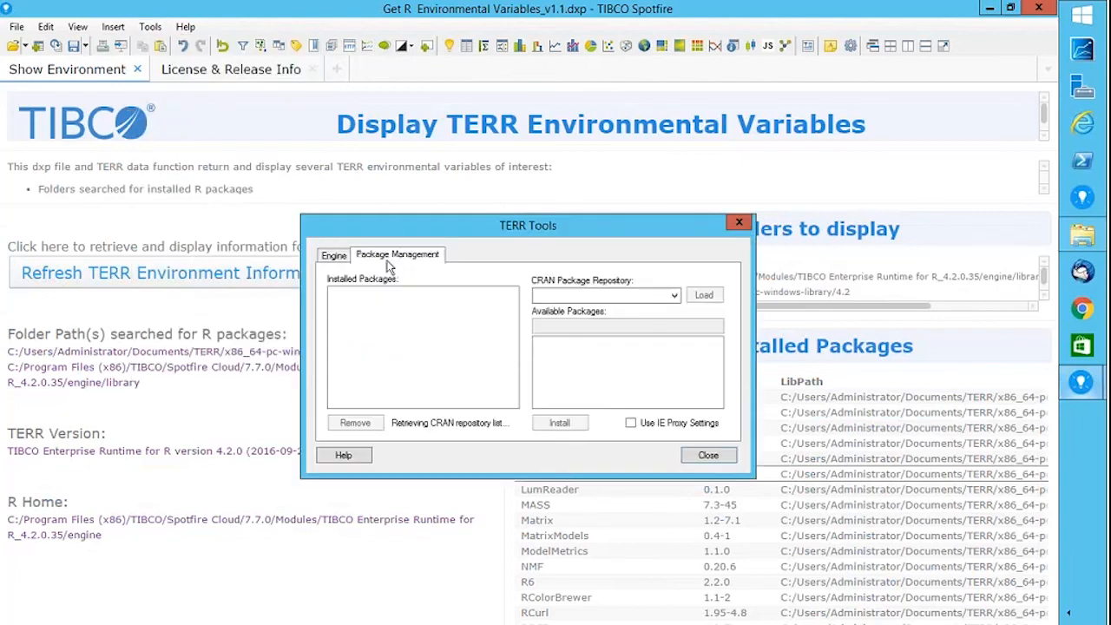
click(334, 255)
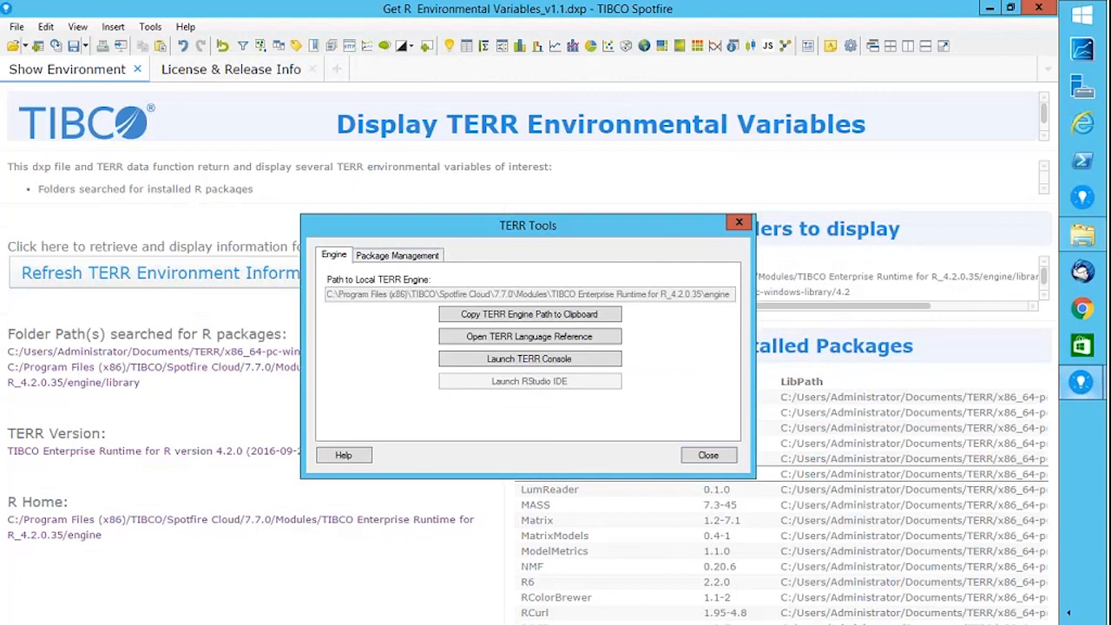
drag(486, 230, 306, 166)
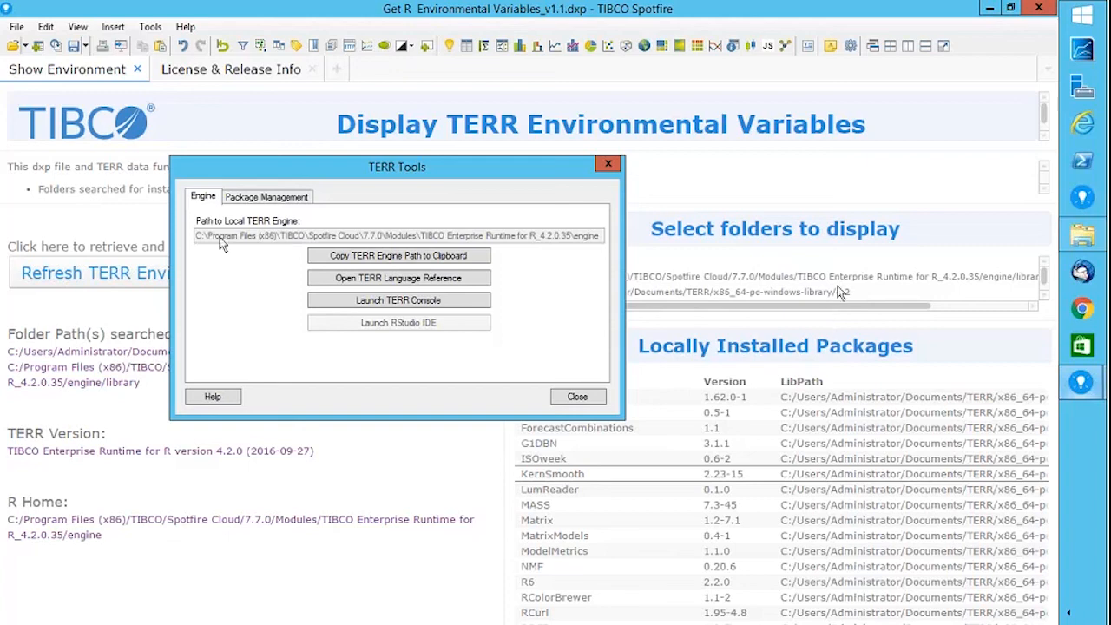
click(275, 197)
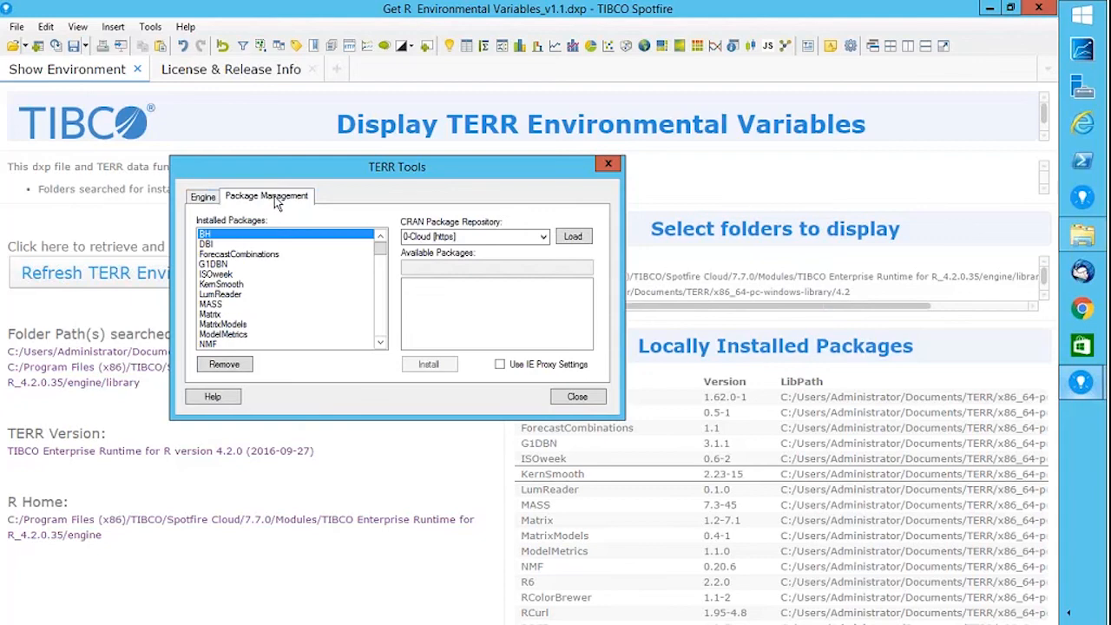
Load the 0-Cloud CRAN package list, install ACA, and close TERR Tools.
click(570, 239)
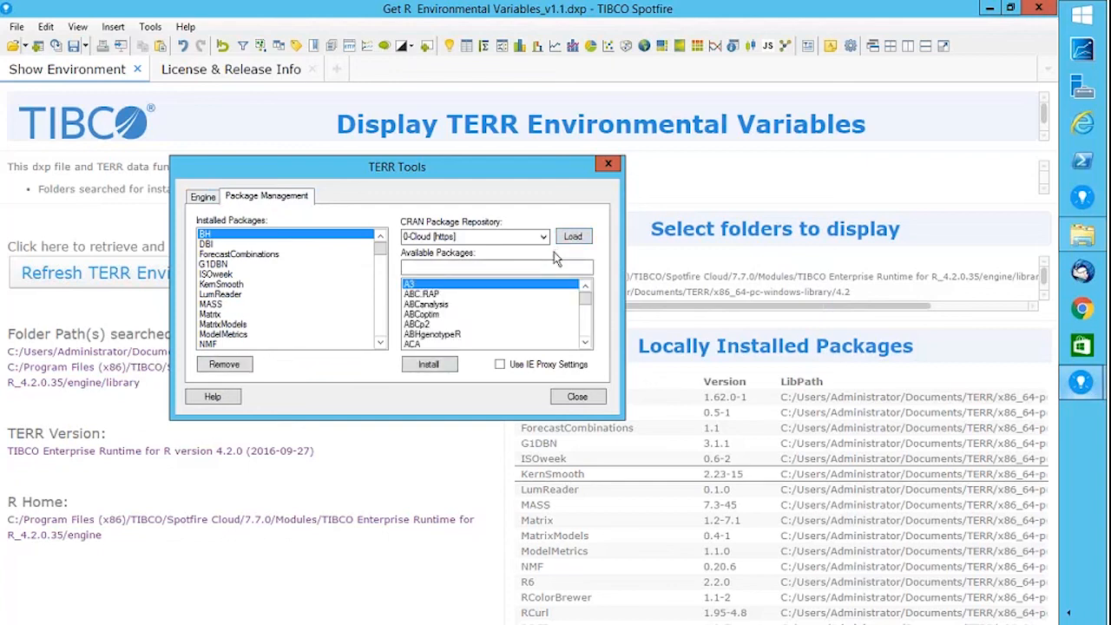
click(410, 344)
click(429, 365)
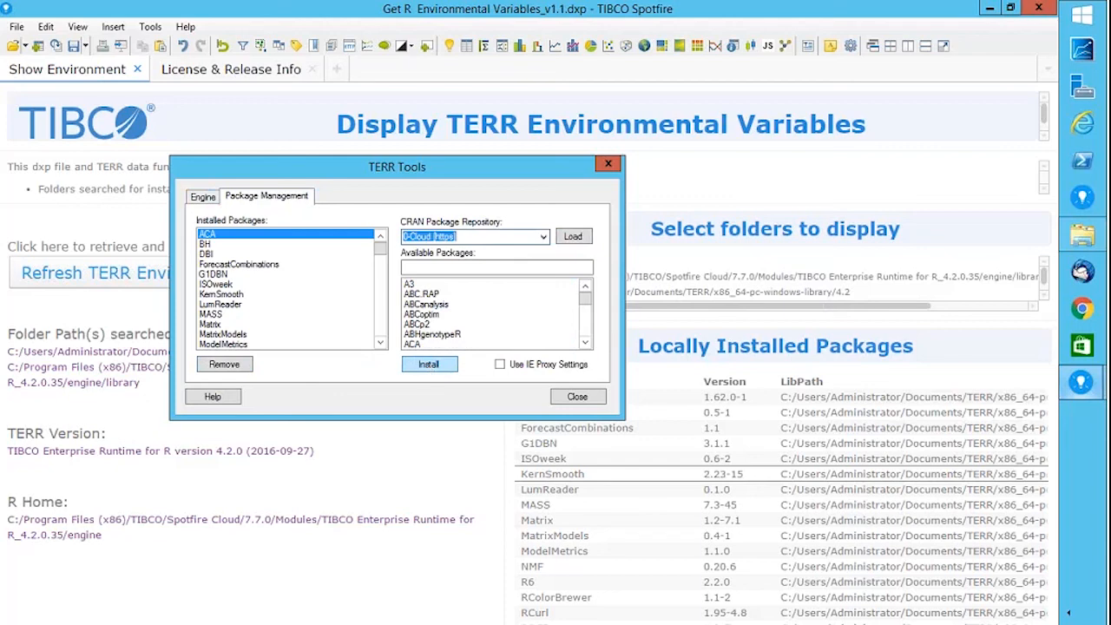
click(609, 165)
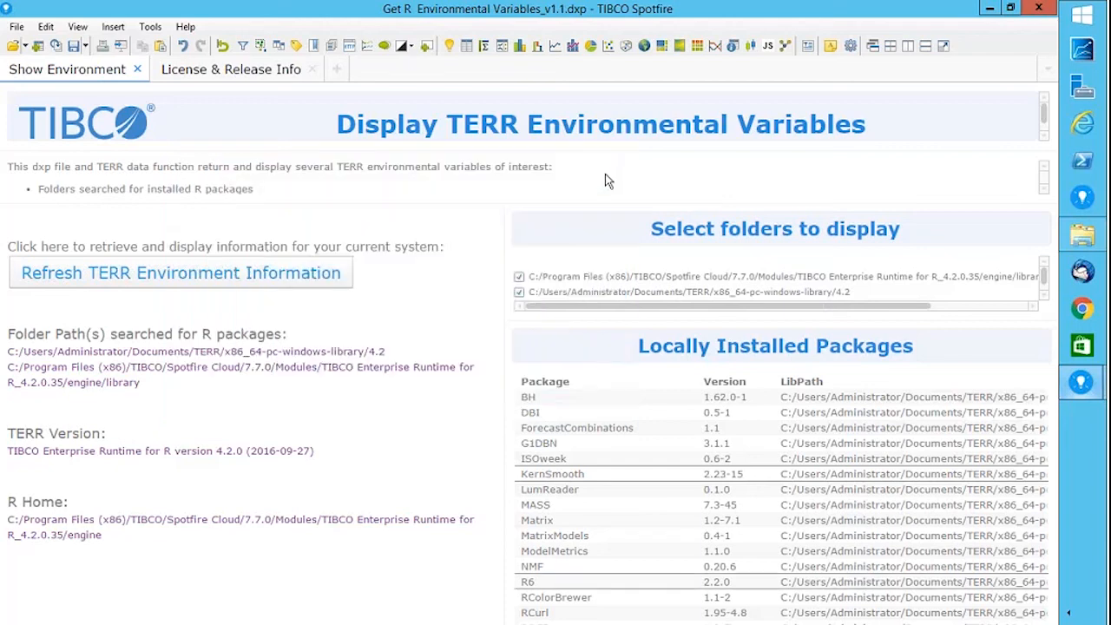
Refresh the environment info and check that Locally Installed Packages now lists ACA version 1.0.
click(121, 276)
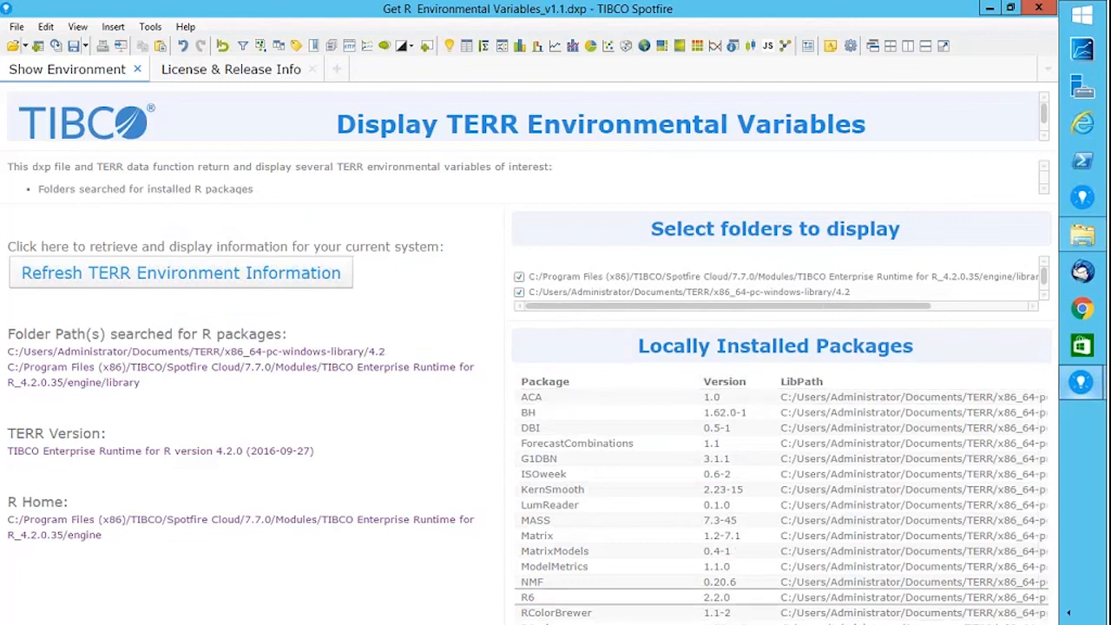
drag(1046, 401, 1044, 618)
scroll(1030, 608, up, 10)
scroll(1030, 521, up, 15)
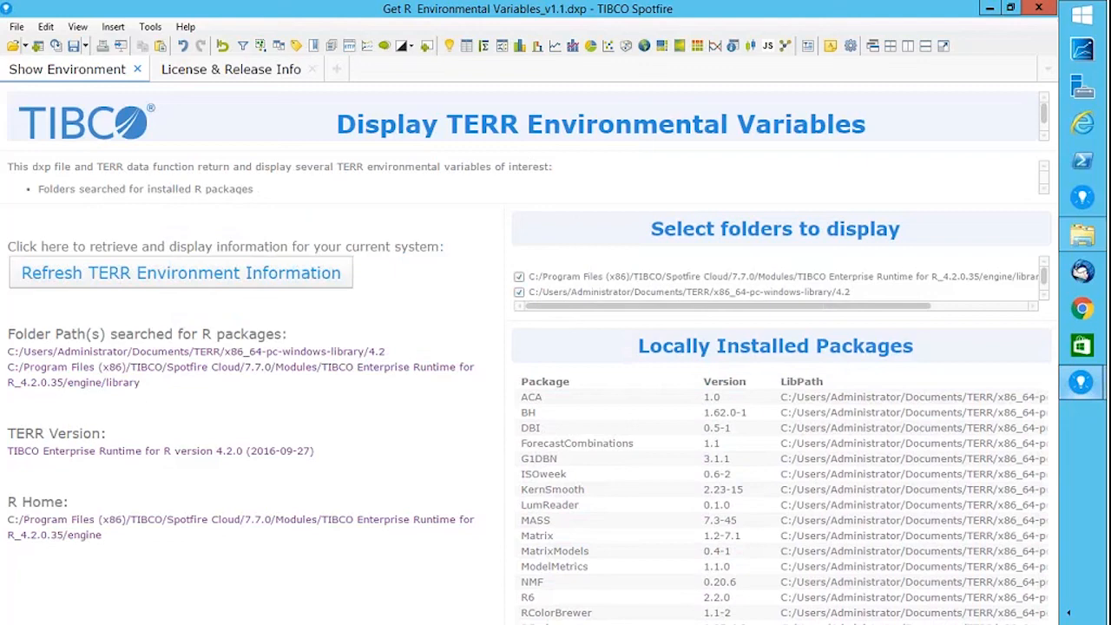
click(47, 27)
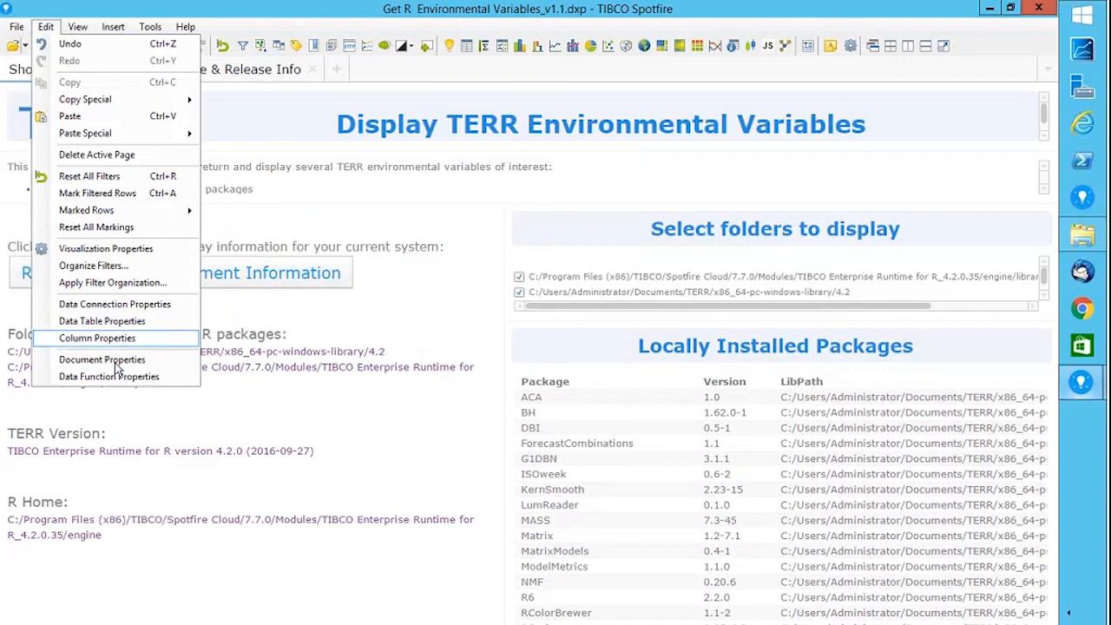
Review the [TERR] get environment outputs mapped to this.libpaths, this.rhome and this.TERRversion, then cancel.
click(115, 376)
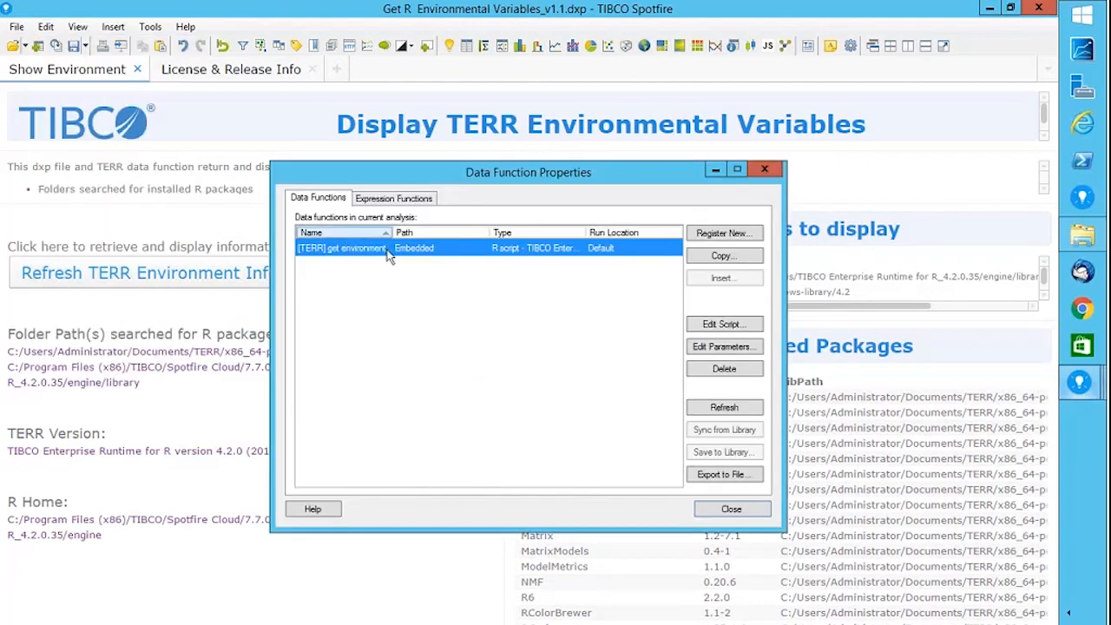
click(720, 347)
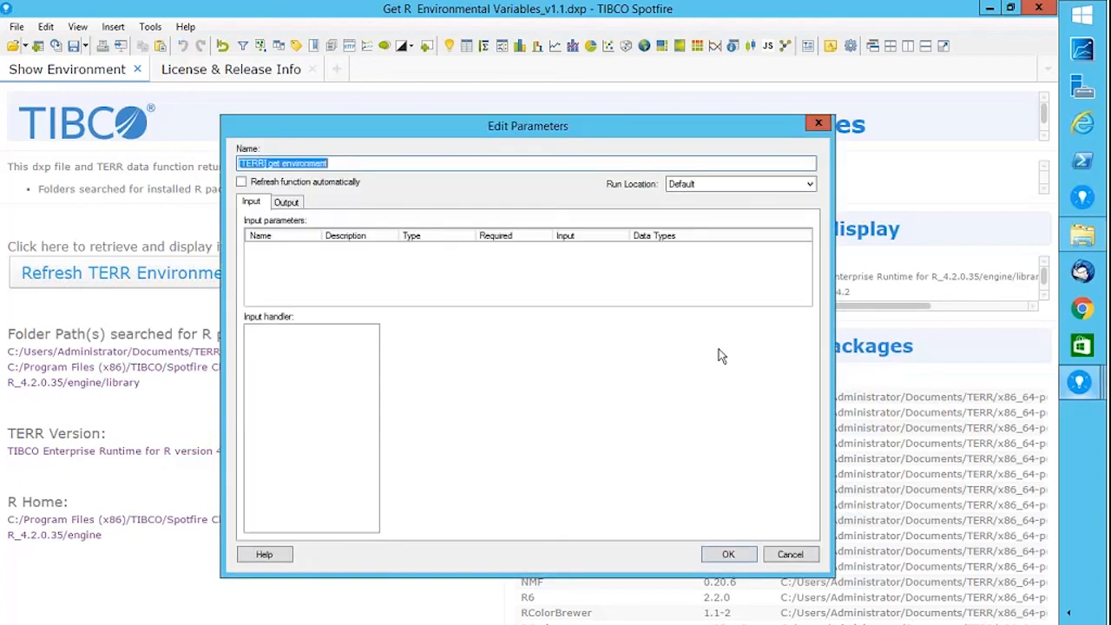
click(287, 203)
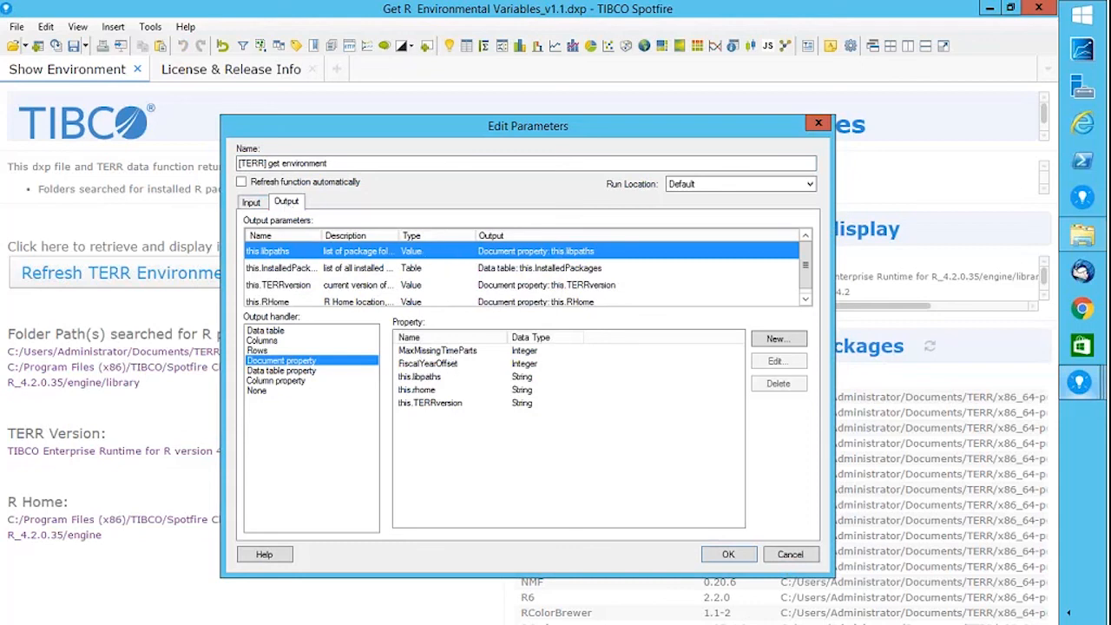
click(423, 378)
click(427, 392)
click(428, 405)
click(430, 406)
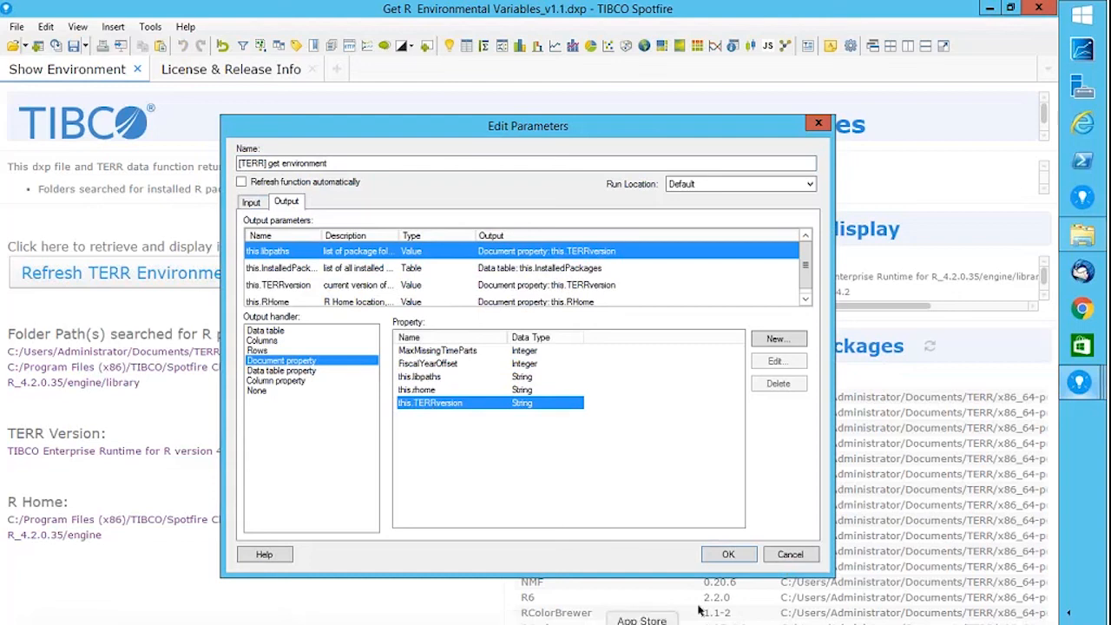
click(785, 556)
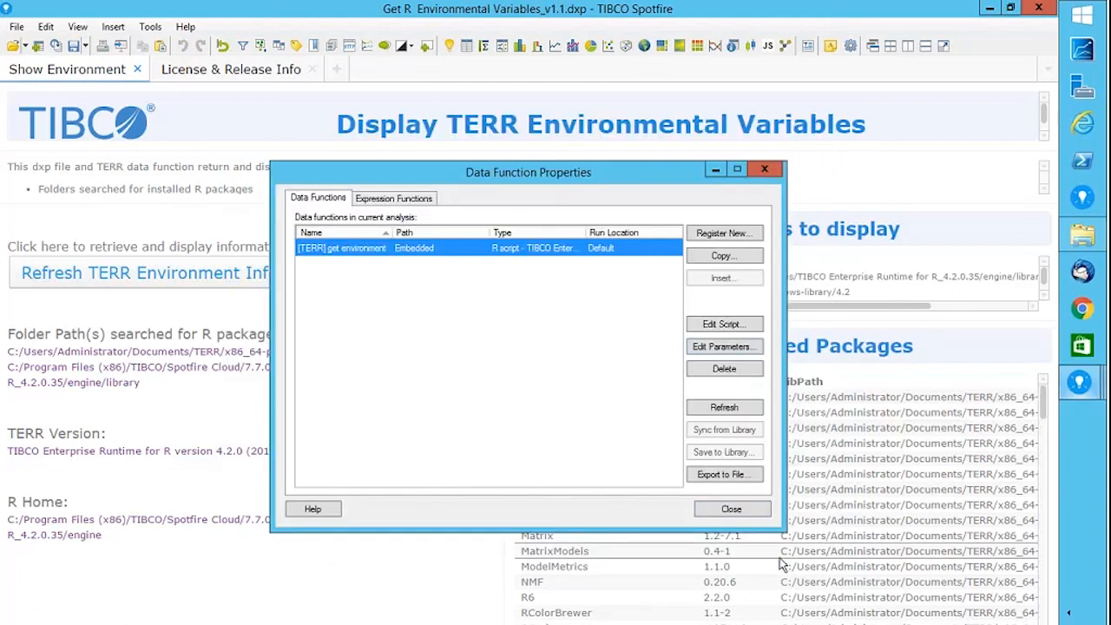
Scroll through the get environment data function's R script, then close it and Data Function Properties.
click(734, 326)
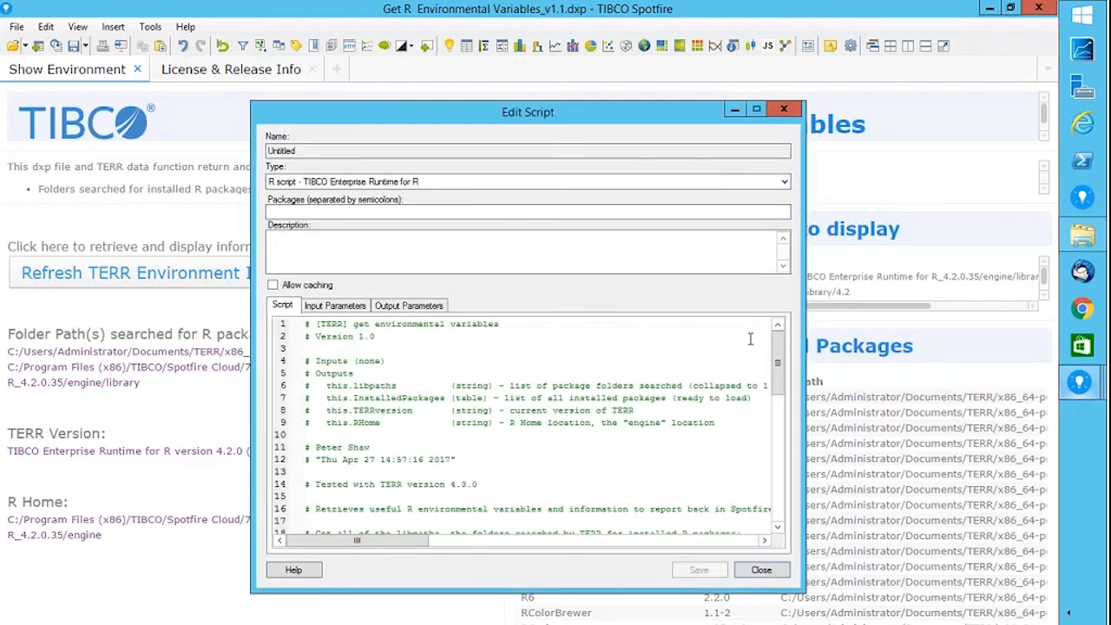
drag(779, 356, 778, 408)
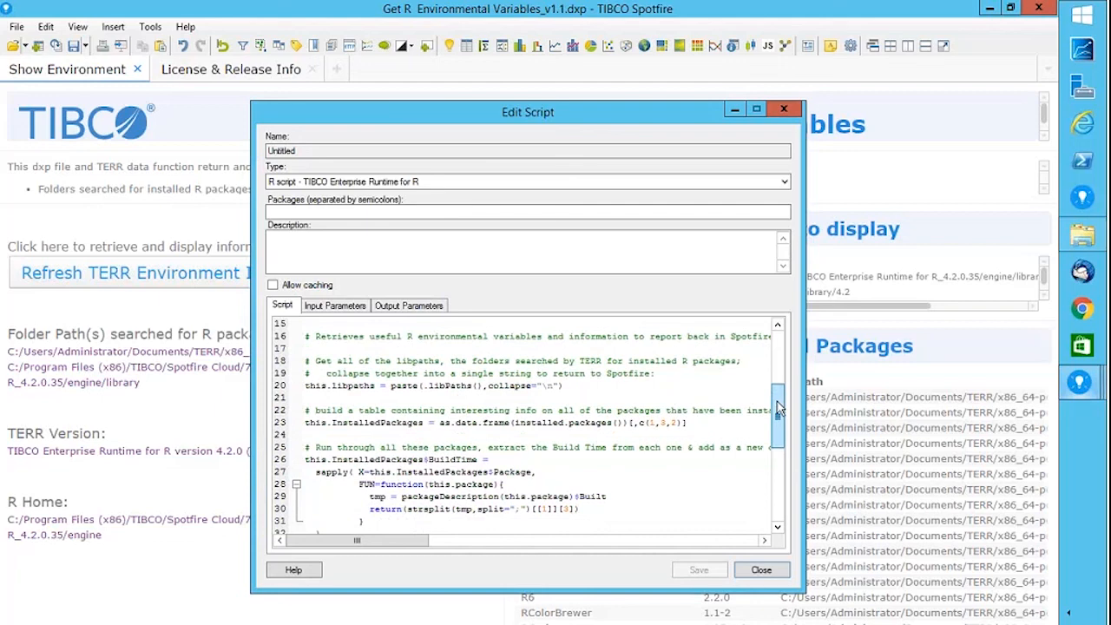
scroll(779, 408, down, 1)
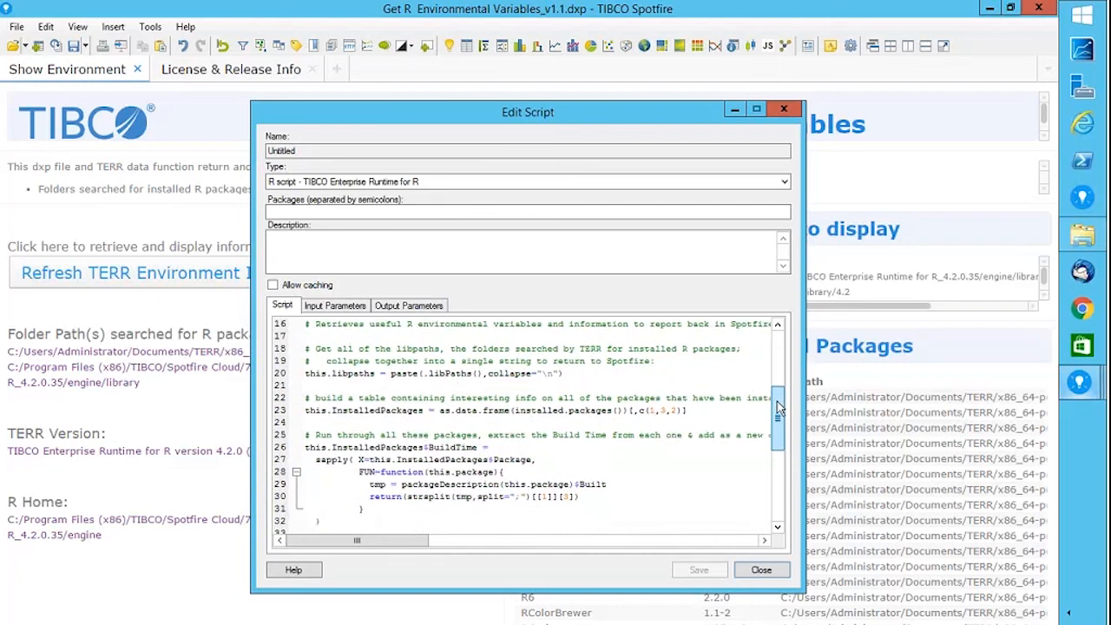
scroll(779, 408, up, 1)
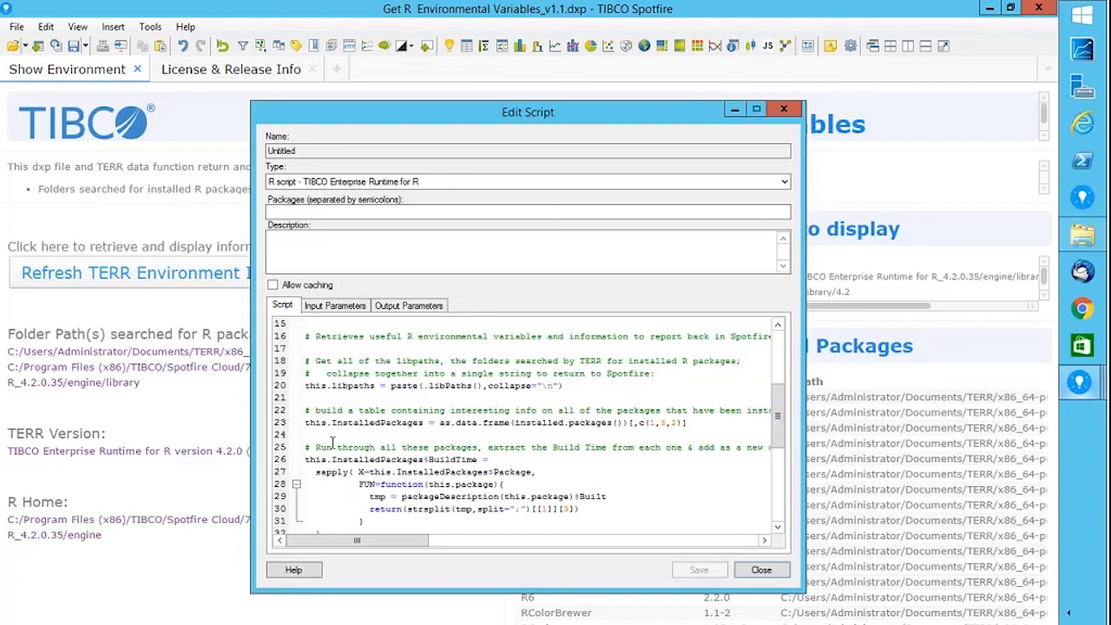
drag(780, 408, 780, 495)
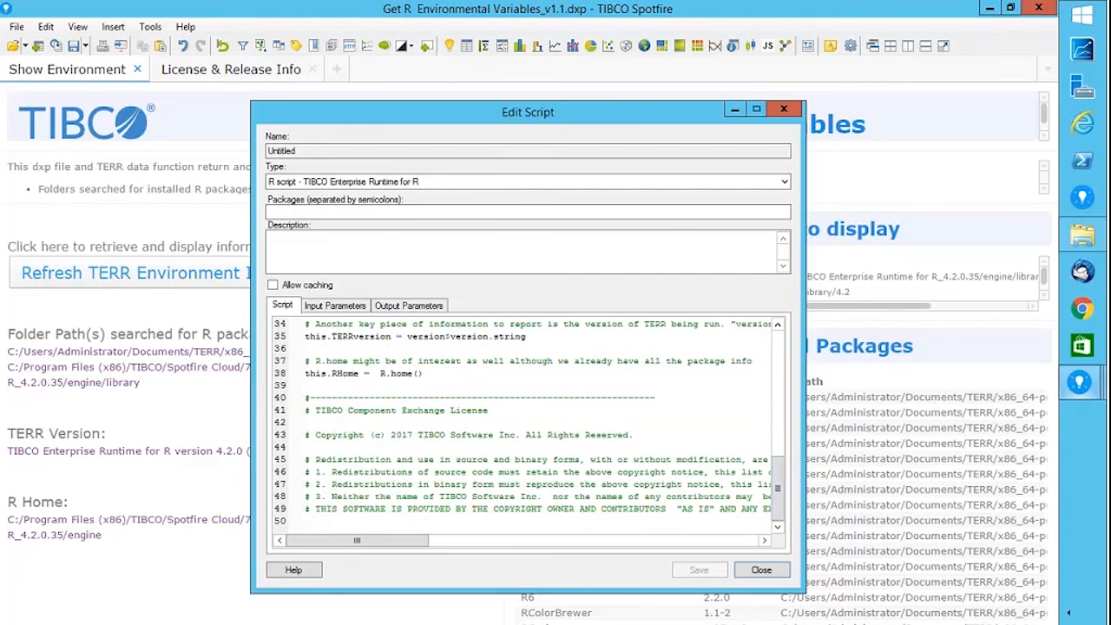
click(781, 110)
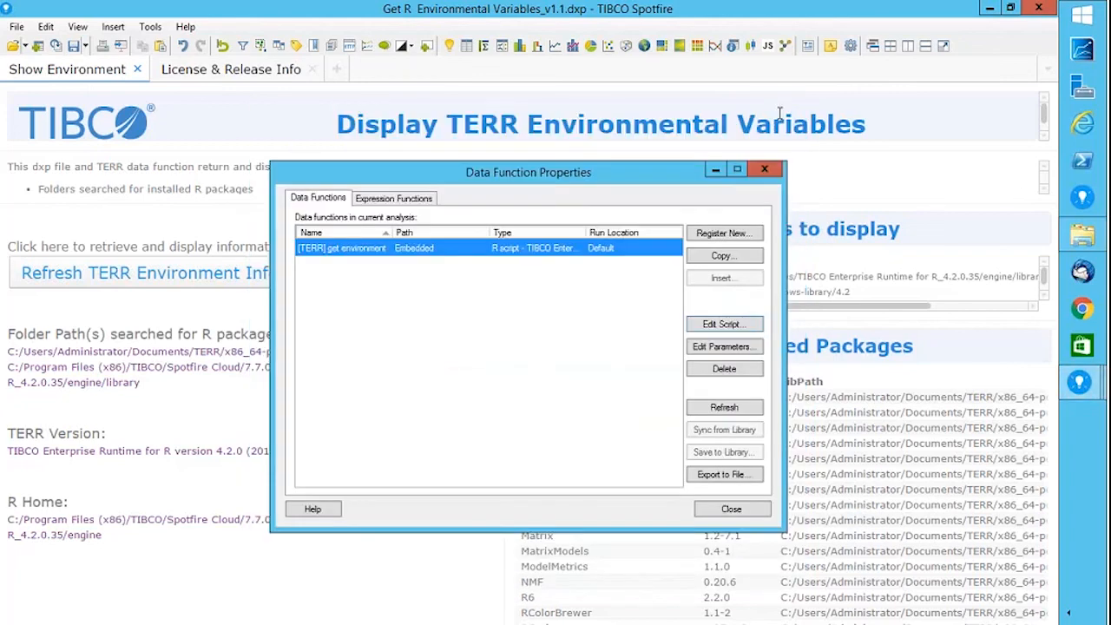
click(731, 509)
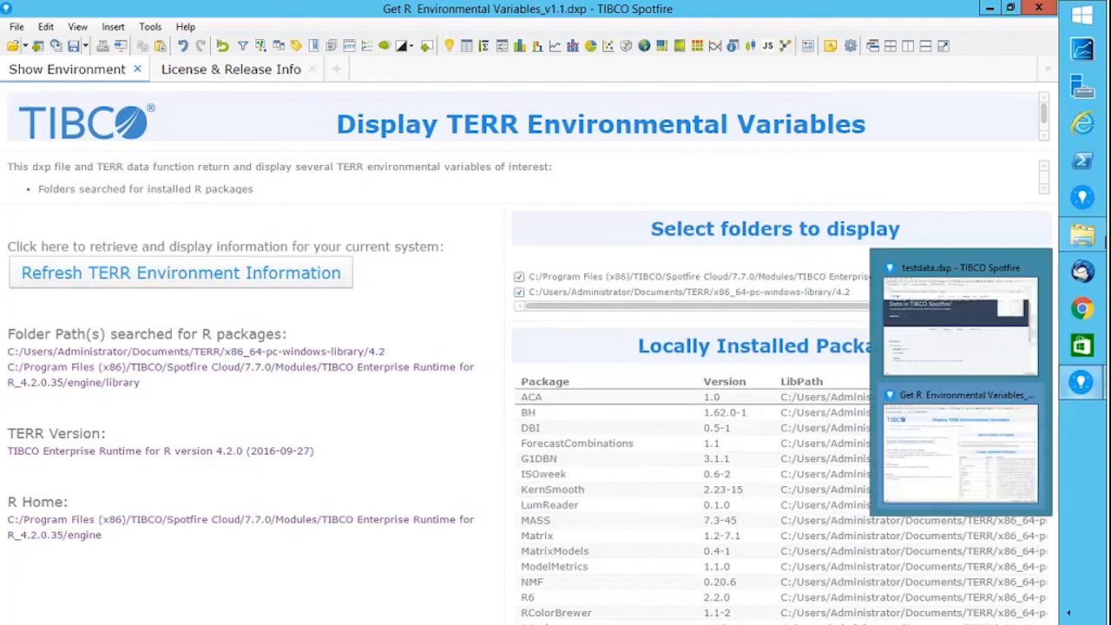
Switch to testdata.dxp and show the Environmental Variable Display module's Reviews, which has none yet.
mouse_move(1082, 235)
mouse_move(1082, 382)
click(927, 282)
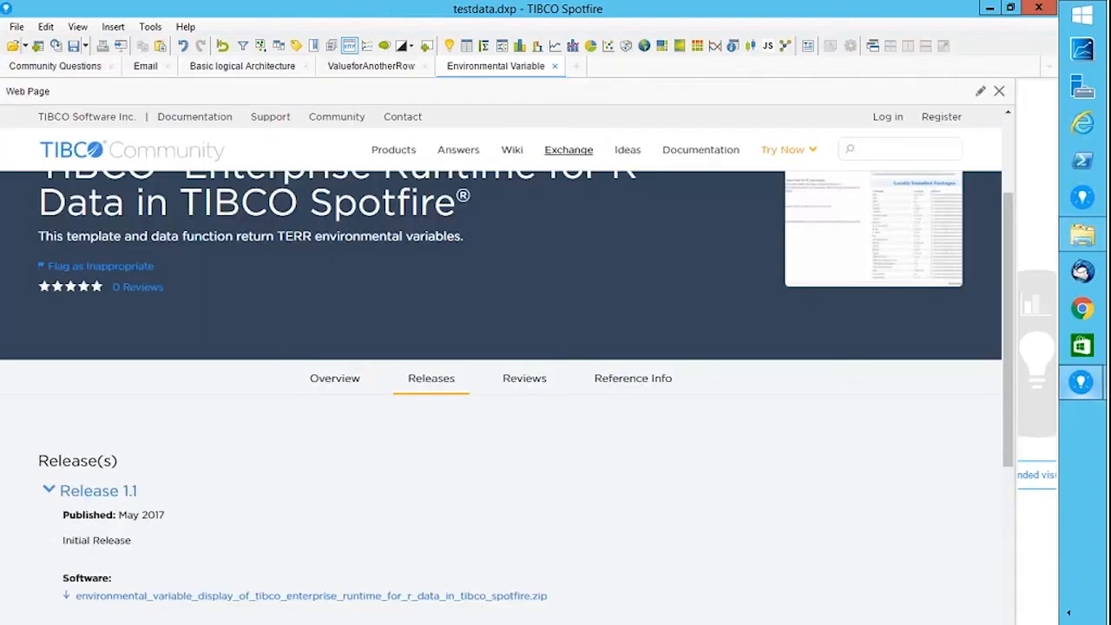
click(537, 382)
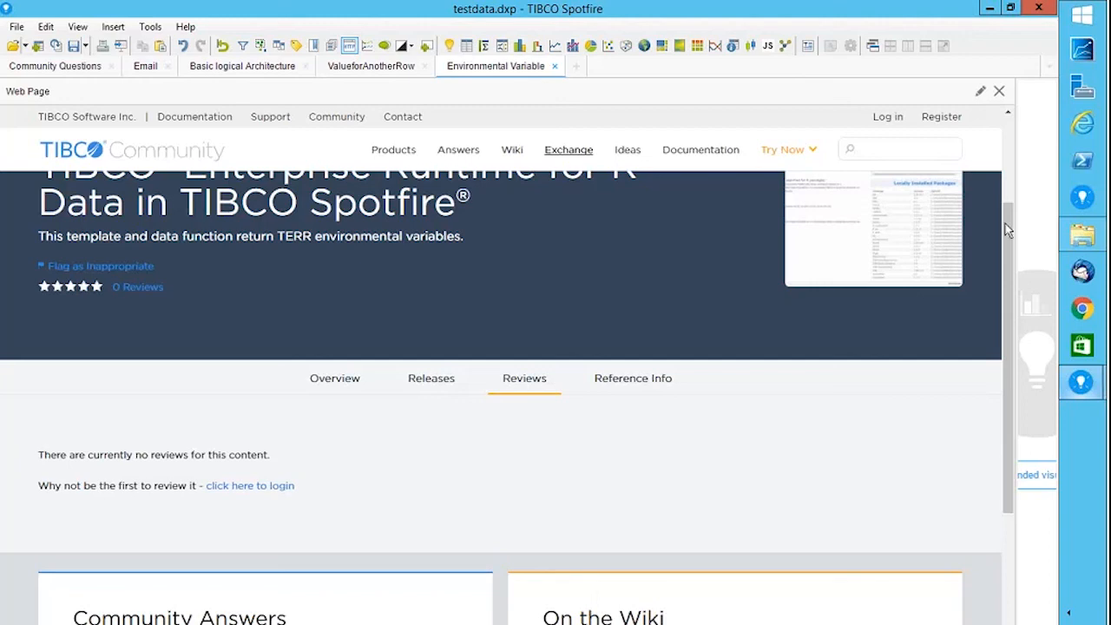
drag(1005, 223, 1004, 124)
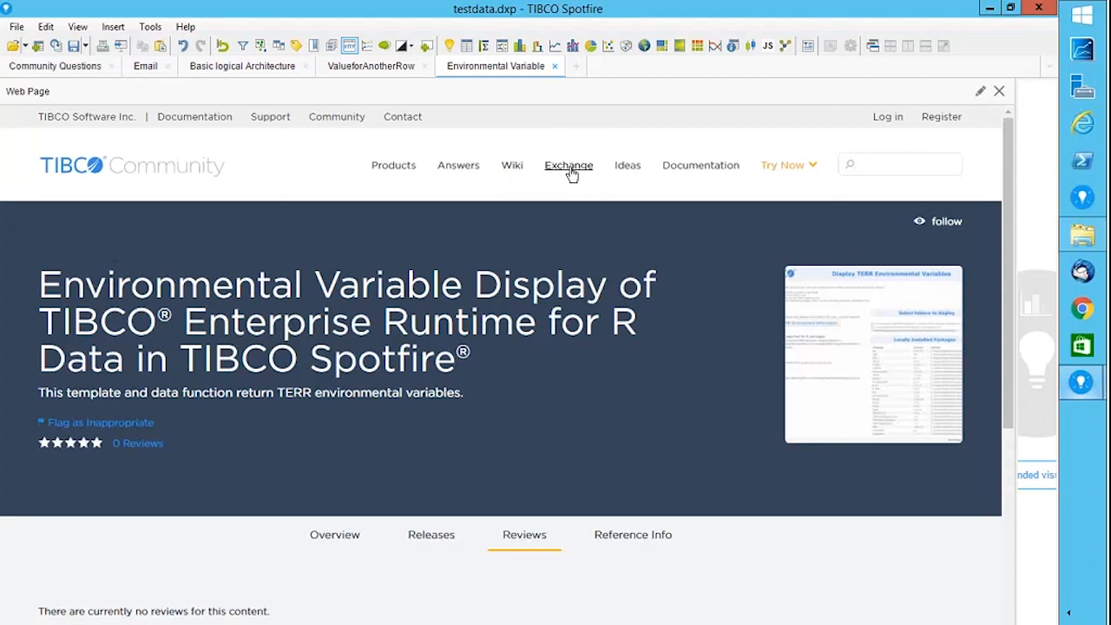
Browse the TIBCO Exchange module listing filtered to TIBCO Spotfire, dismissing the welcome pop-up.
click(571, 173)
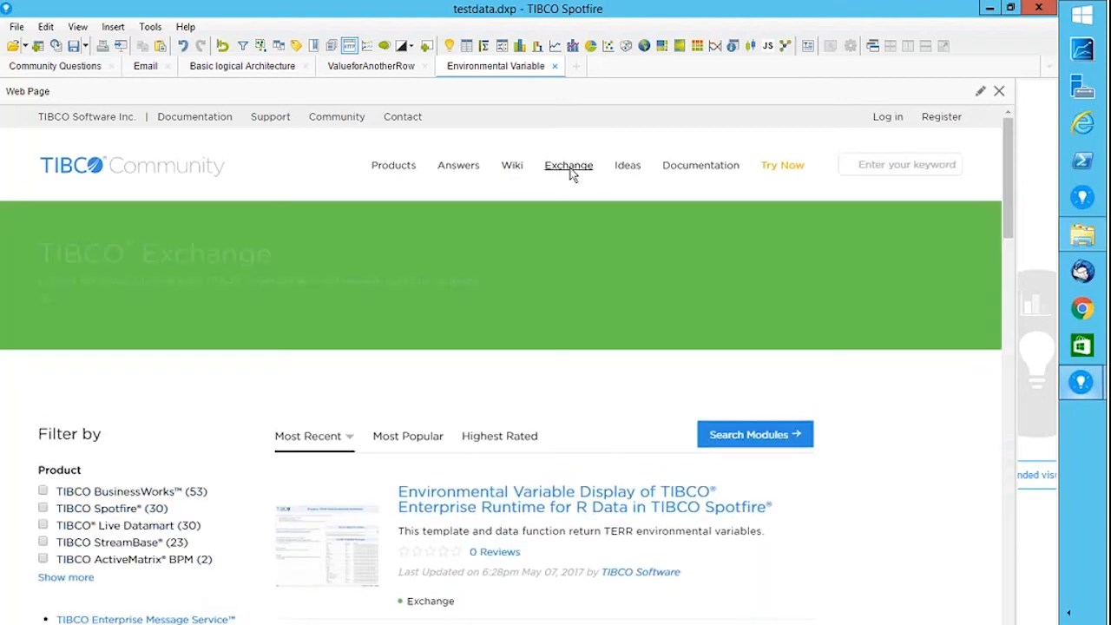
drag(1012, 195, 1000, 221)
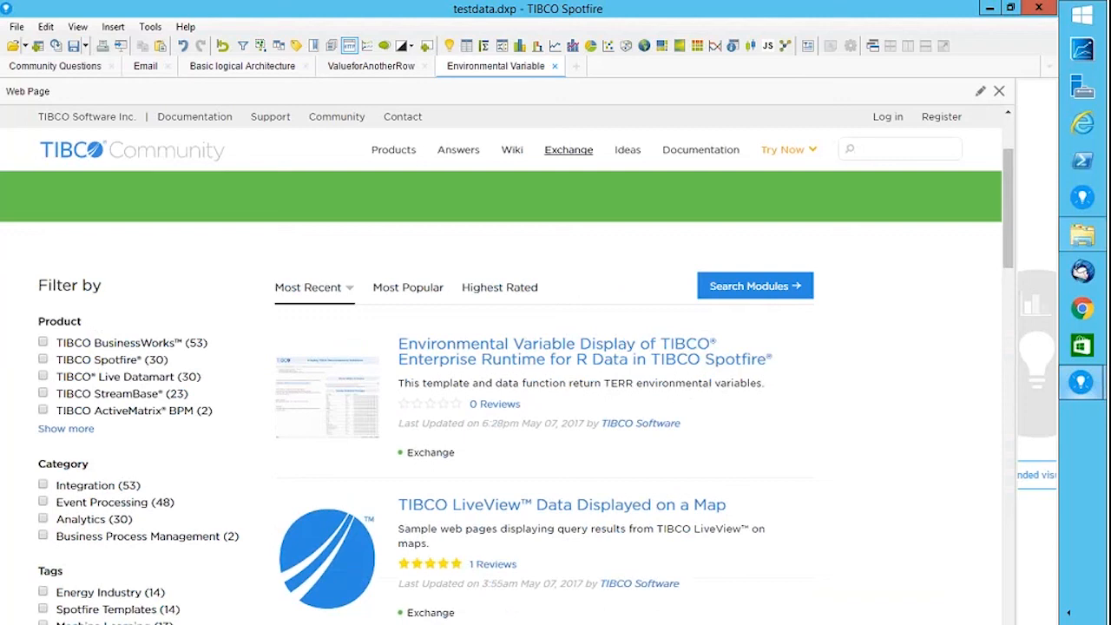
click(45, 360)
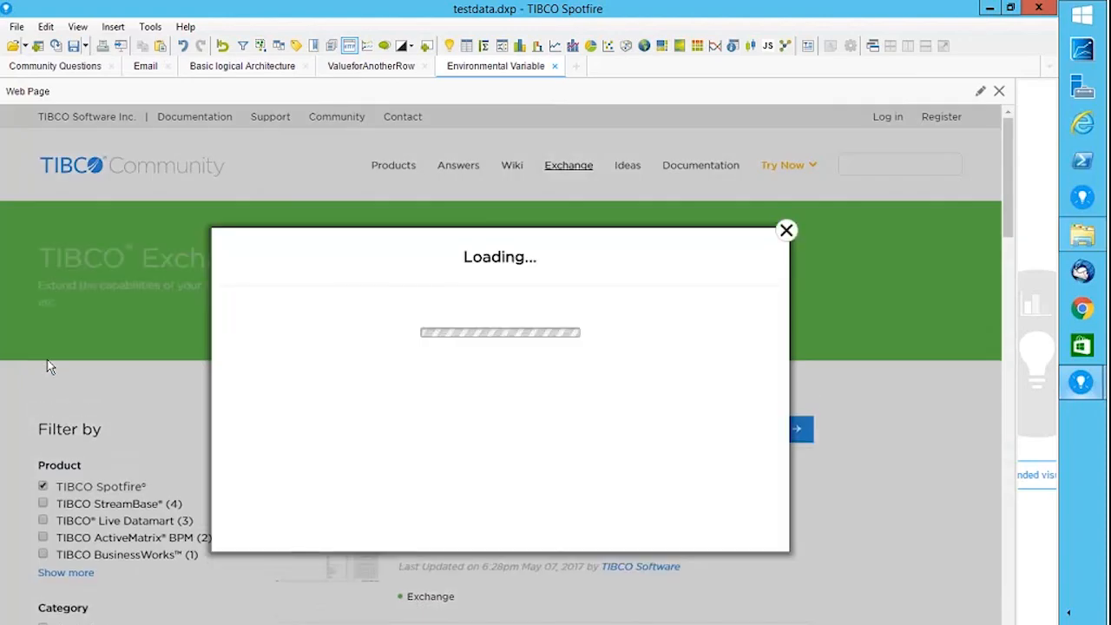
click(785, 232)
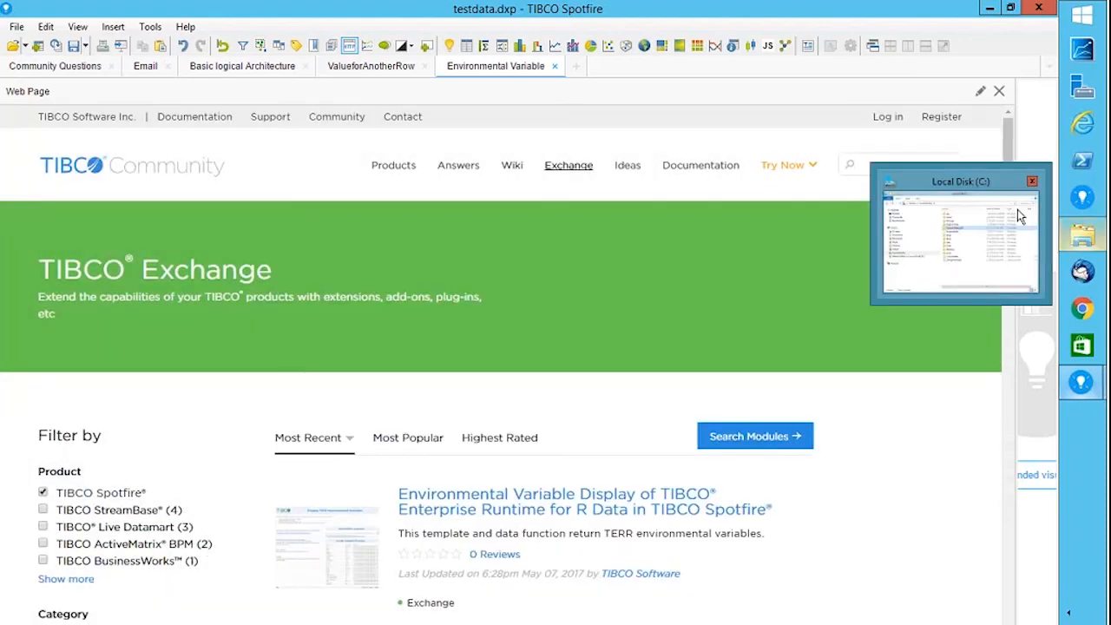
drag(1005, 147, 1011, 280)
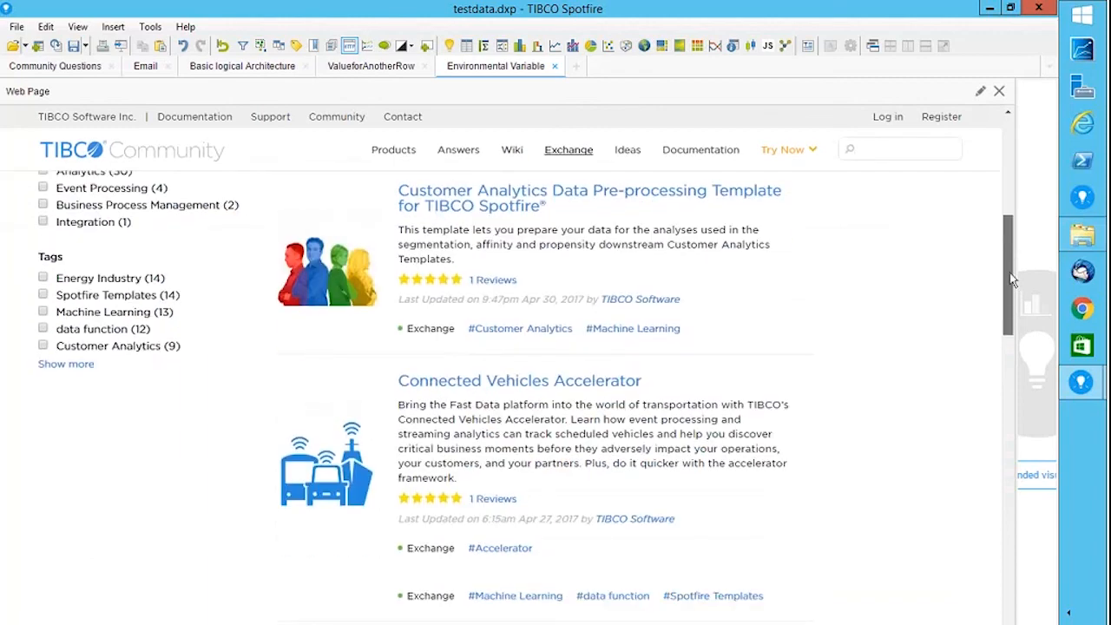
scroll(1010, 275, down, 2)
drag(1010, 276, 984, 159)
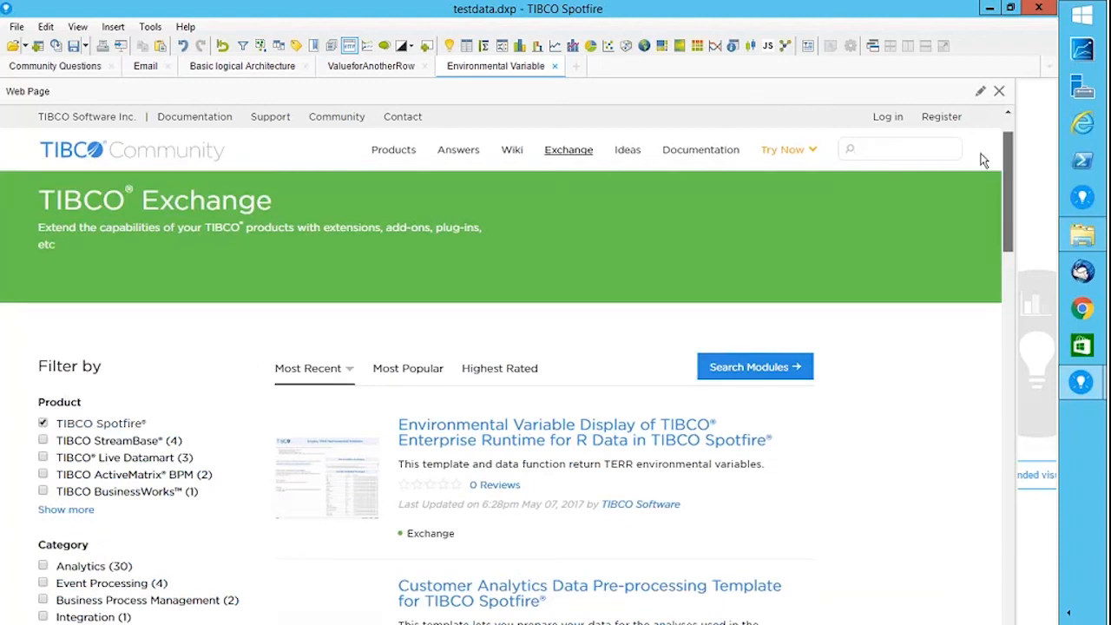